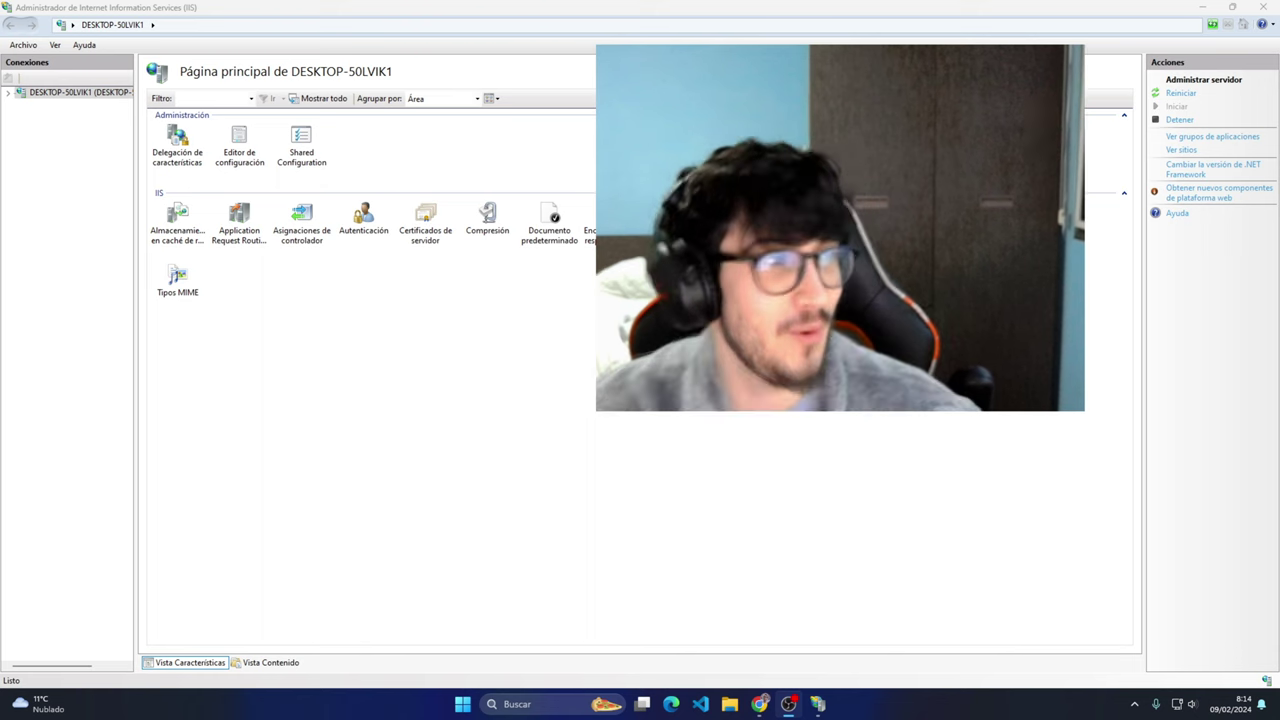
Close IIS Manager, open the dialog for turning Windows features on or off, and enlarge it to show more of the feature list
left_click(1262, 7)
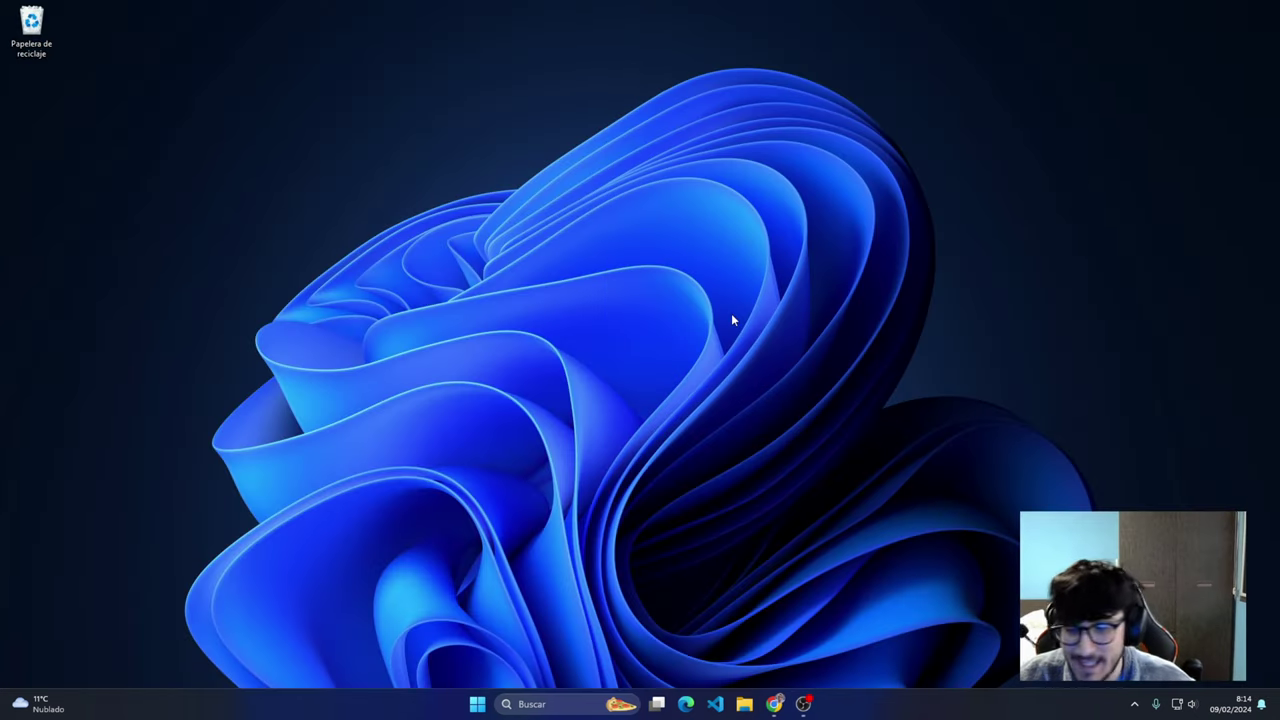
key("super")
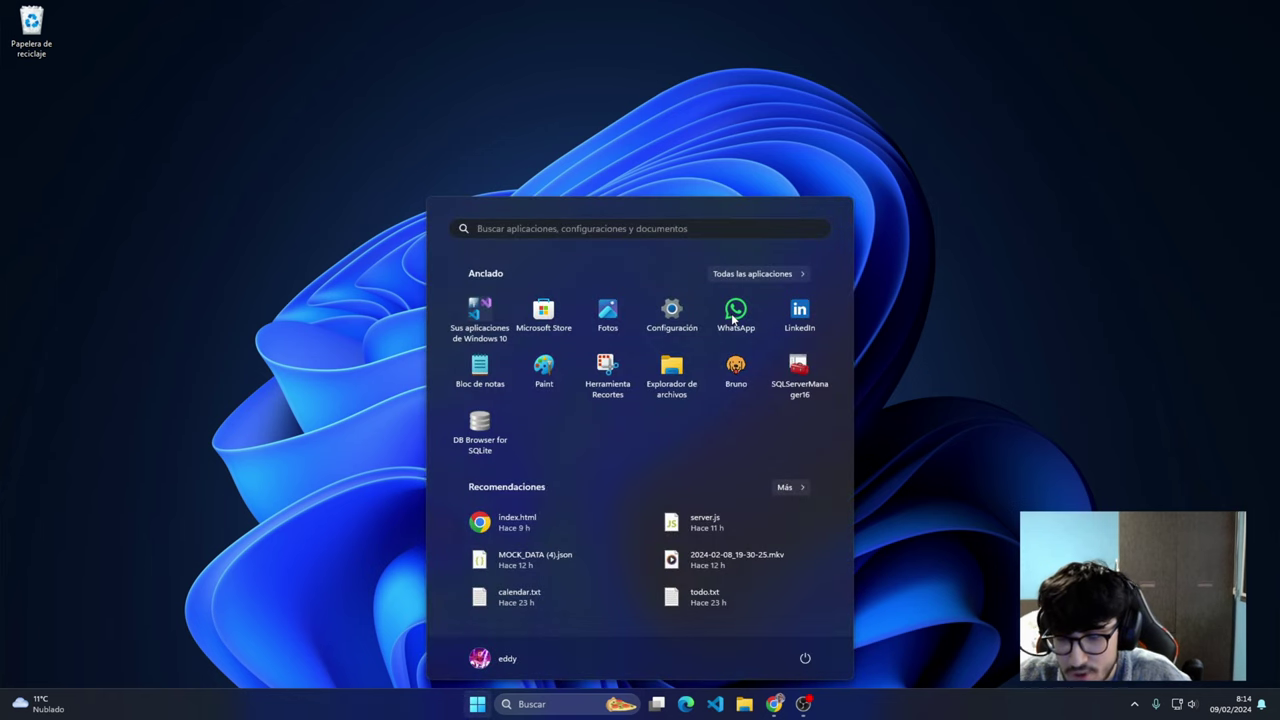
type("carac")
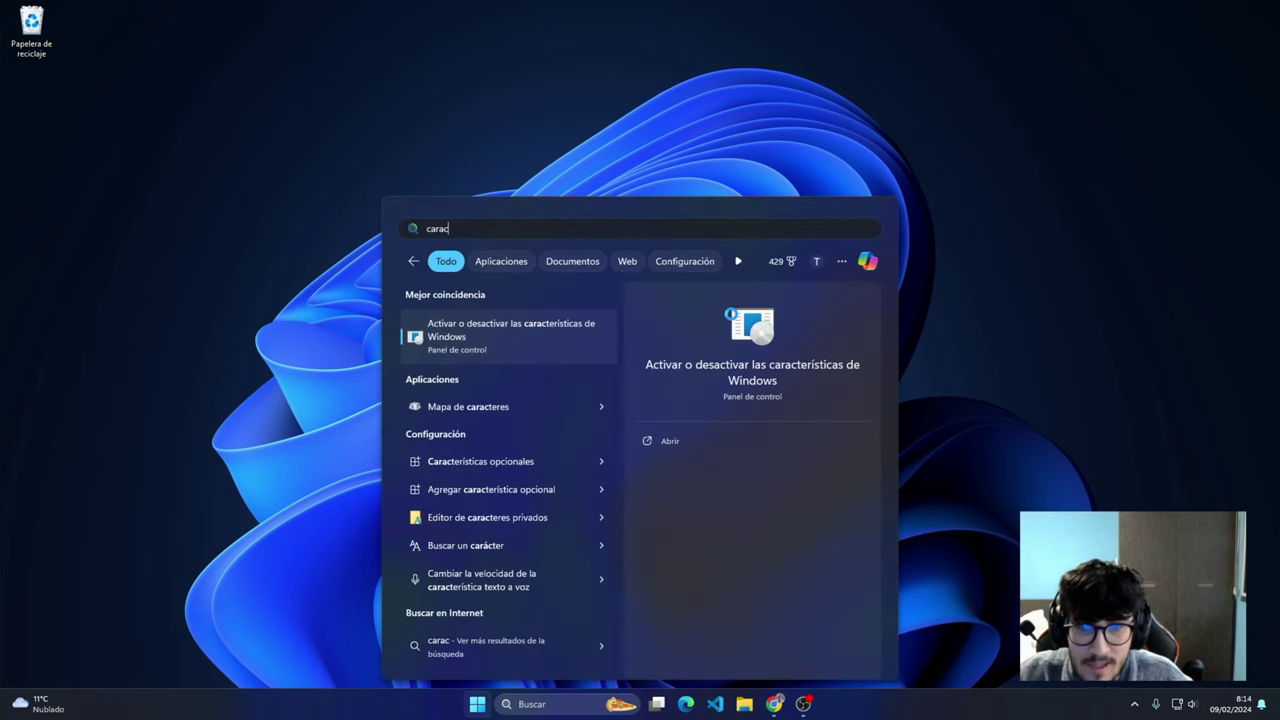
key("Return")
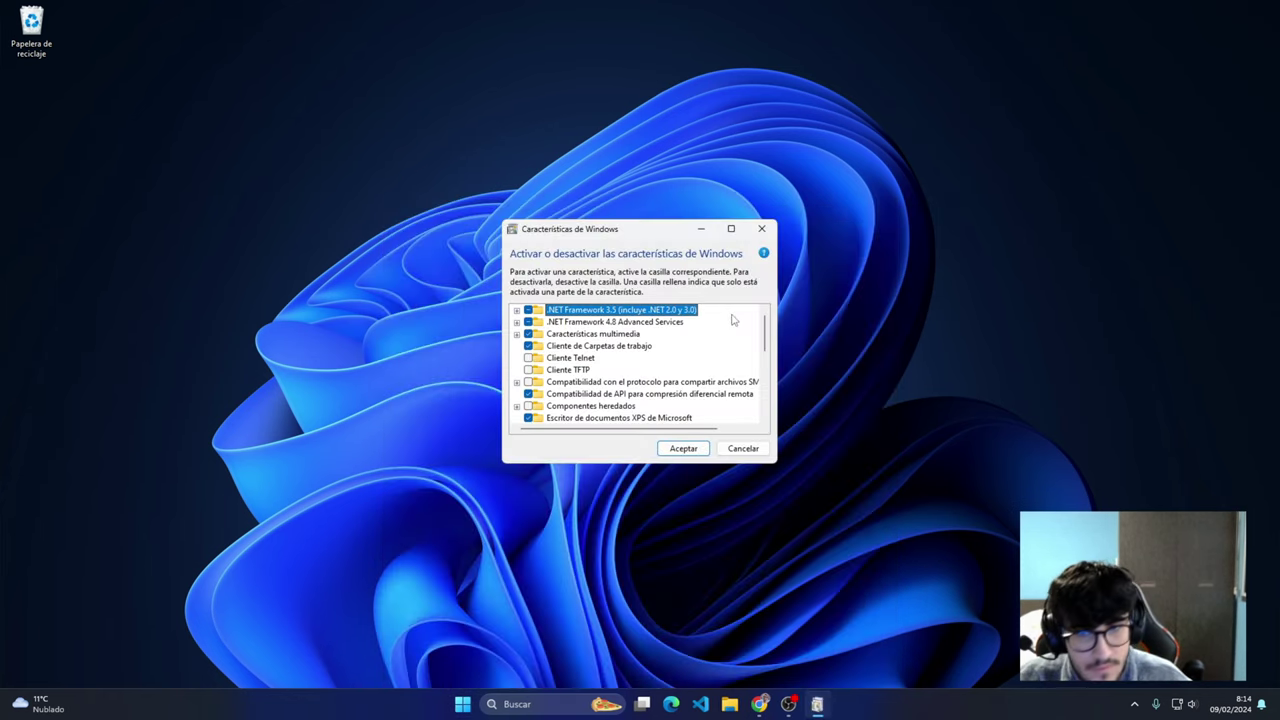
left_click_drag(622, 222, 622, 146)
left_click_drag(573, 464, 582, 569)
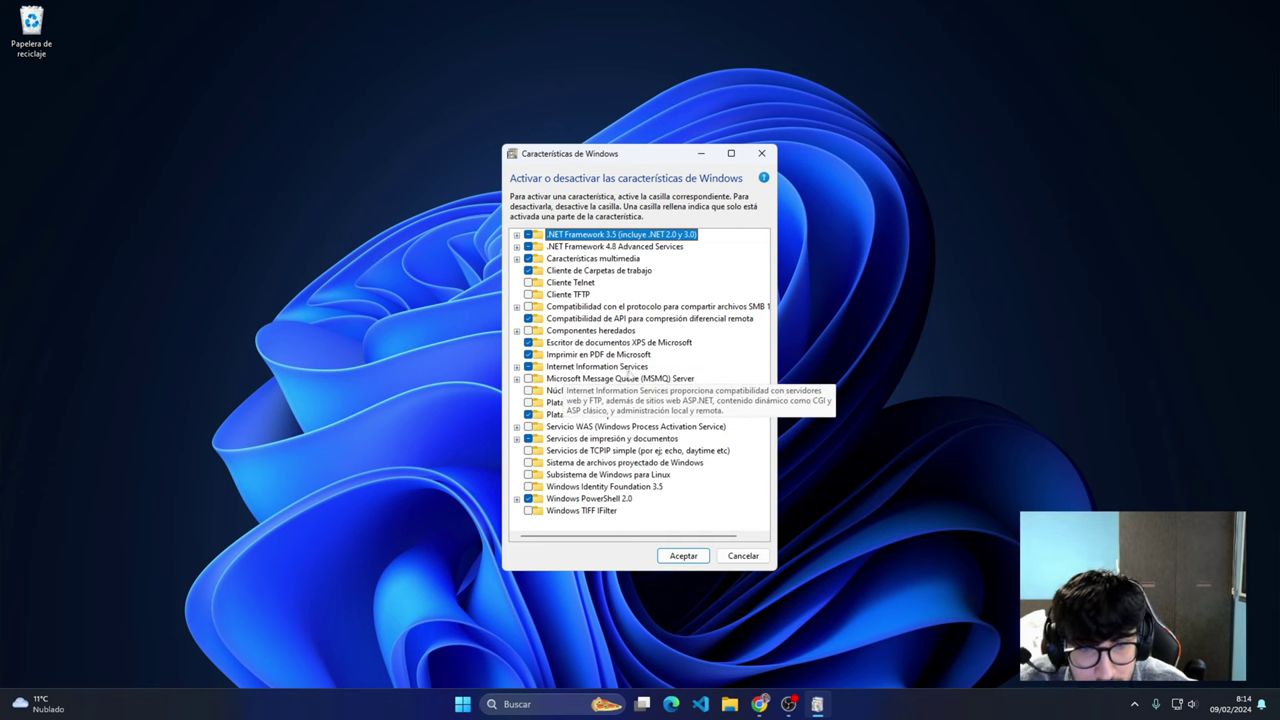
Expand Internet Information Services down to its web administration tools and the IIS 6 administration compatibility options for review
left_click(516, 367)
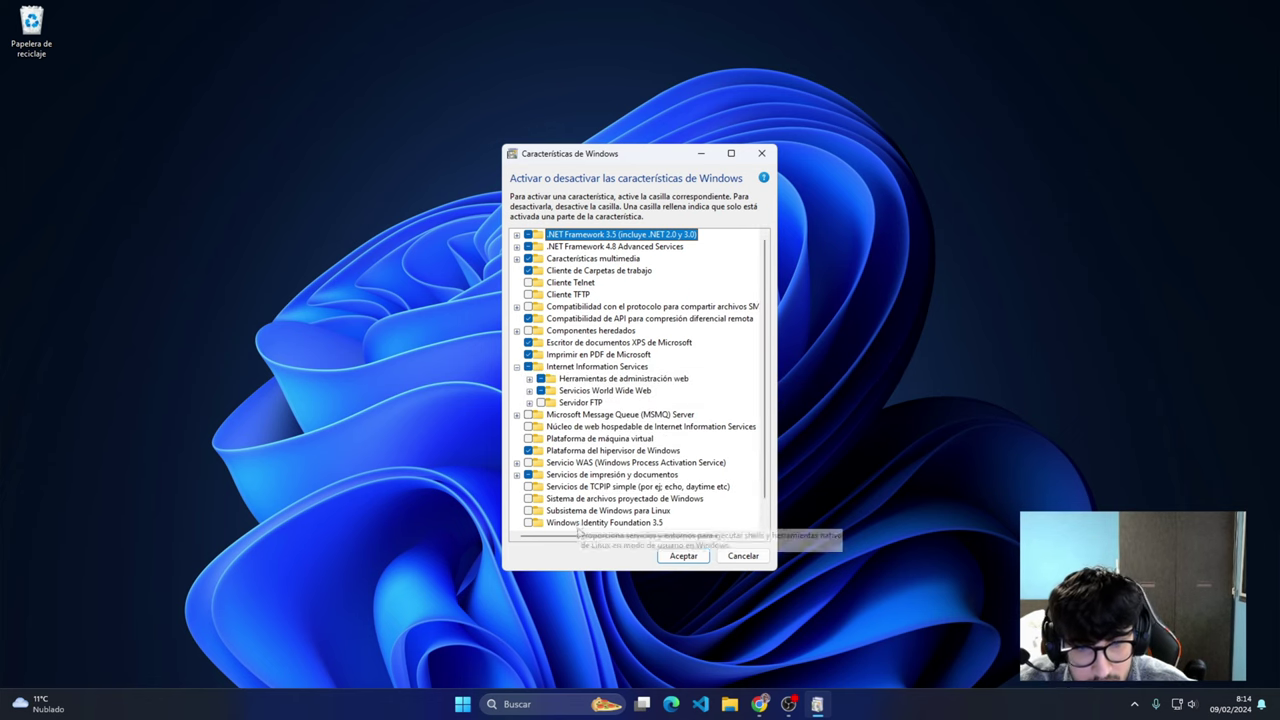
left_click_drag(584, 570, 584, 609)
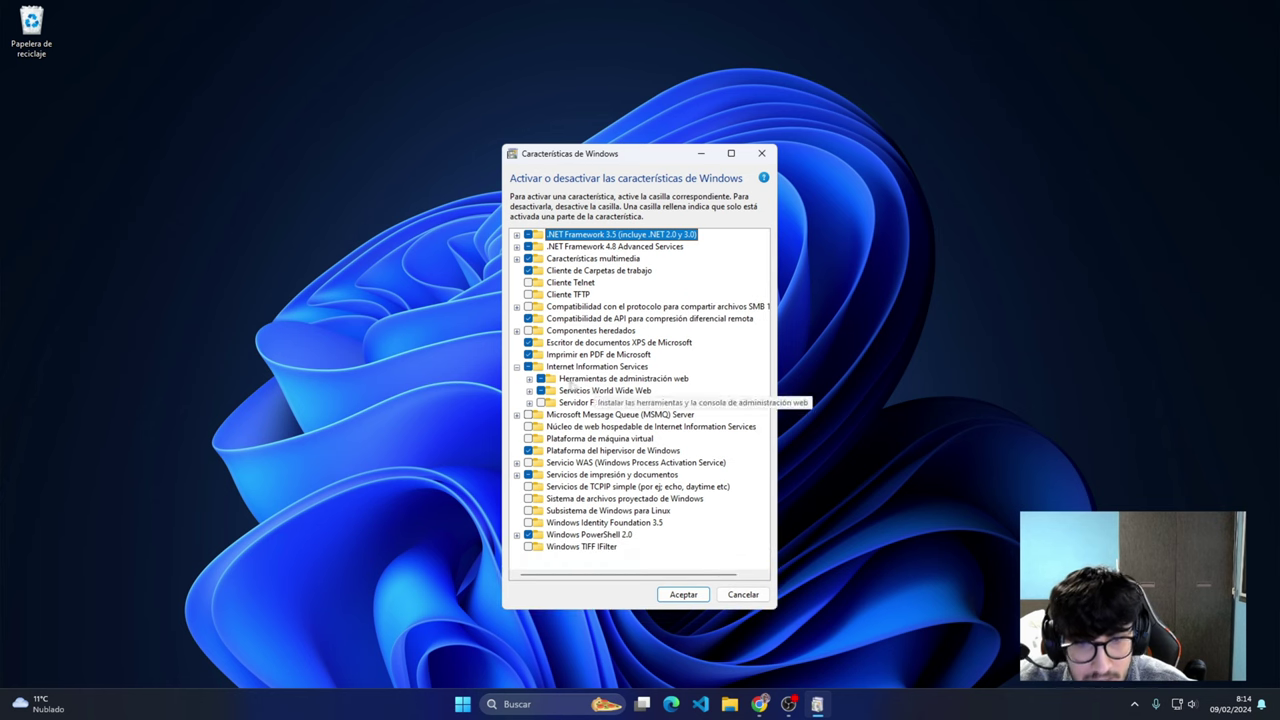
left_click(529, 379)
scroll(564, 406, "down", 1)
left_click(541, 379)
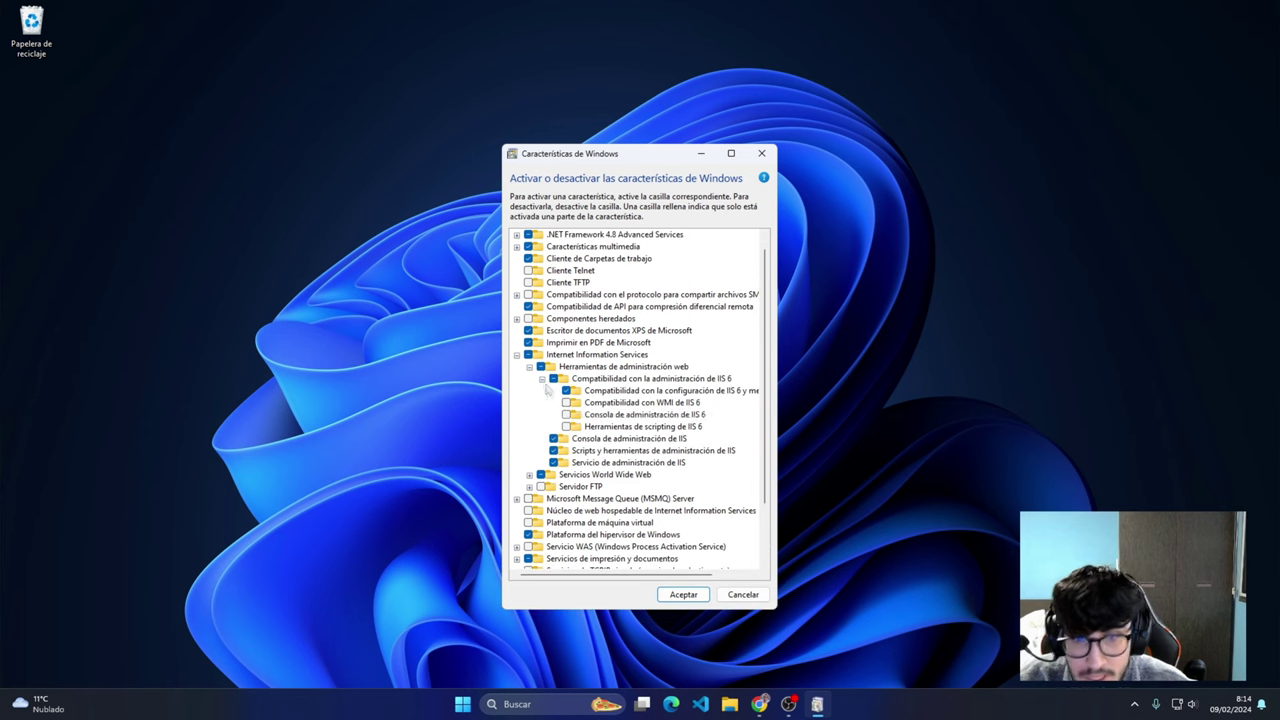
Review the application development and performance features under the World Wide Web services
left_click(529, 474)
scroll(560, 490, "down", 2)
left_click(541, 438)
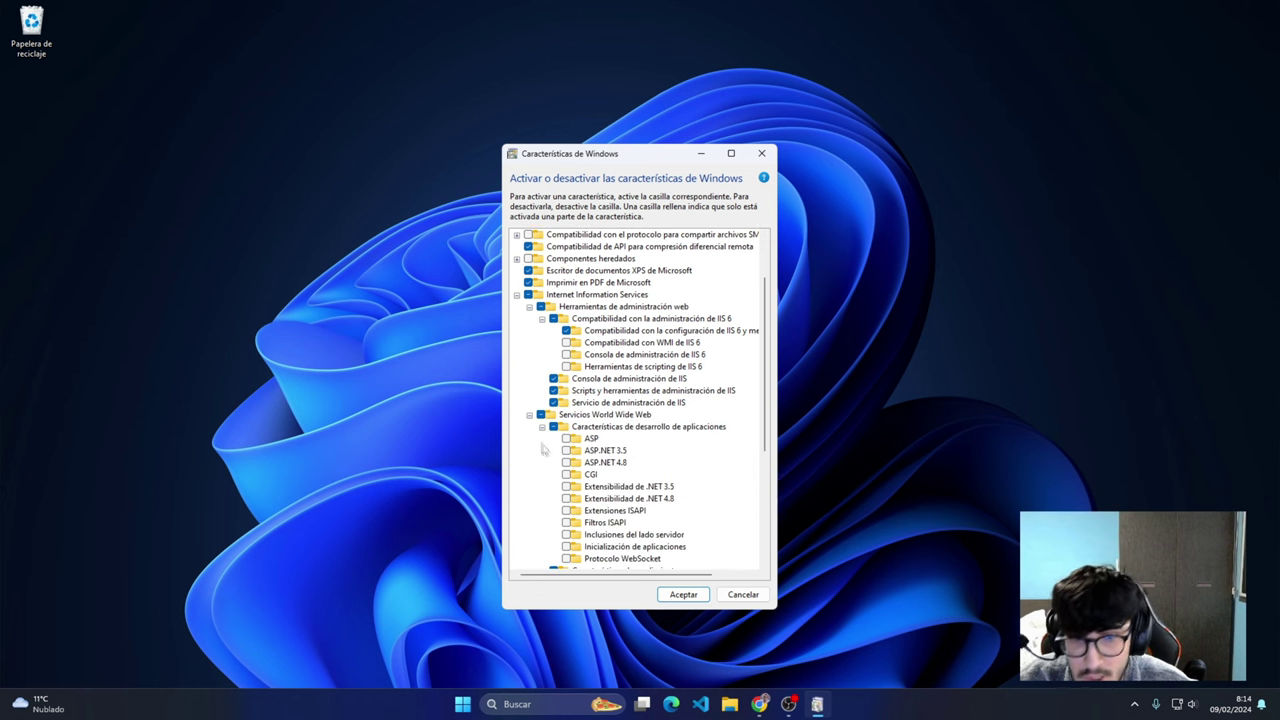
scroll(547, 426, "down", 2)
left_click(541, 414)
scroll(547, 426, "down", 1)
left_click(541, 414)
scroll(590, 450, "down", 1)
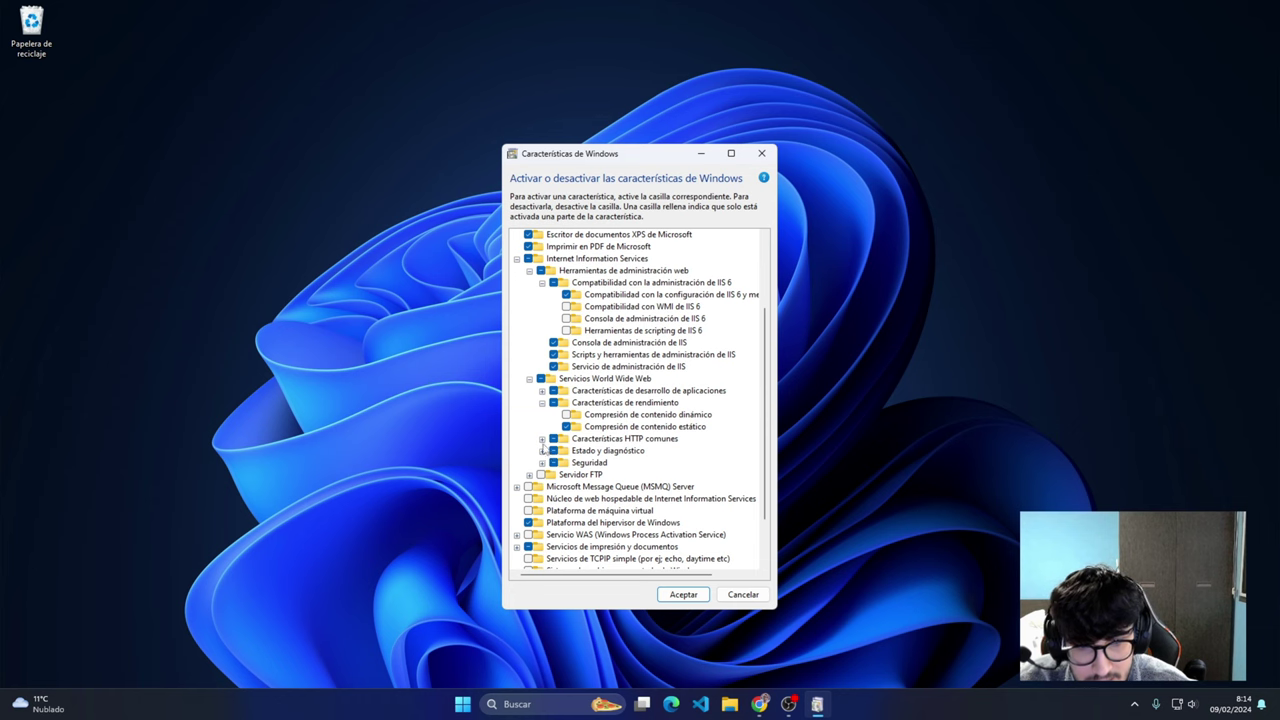
Examine the common HTTP, health and diagnostics, and security features of IIS, and leave the Windows features dialog without changes
left_click(541, 438)
scroll(570, 488, "down", 1)
left_click(541, 498)
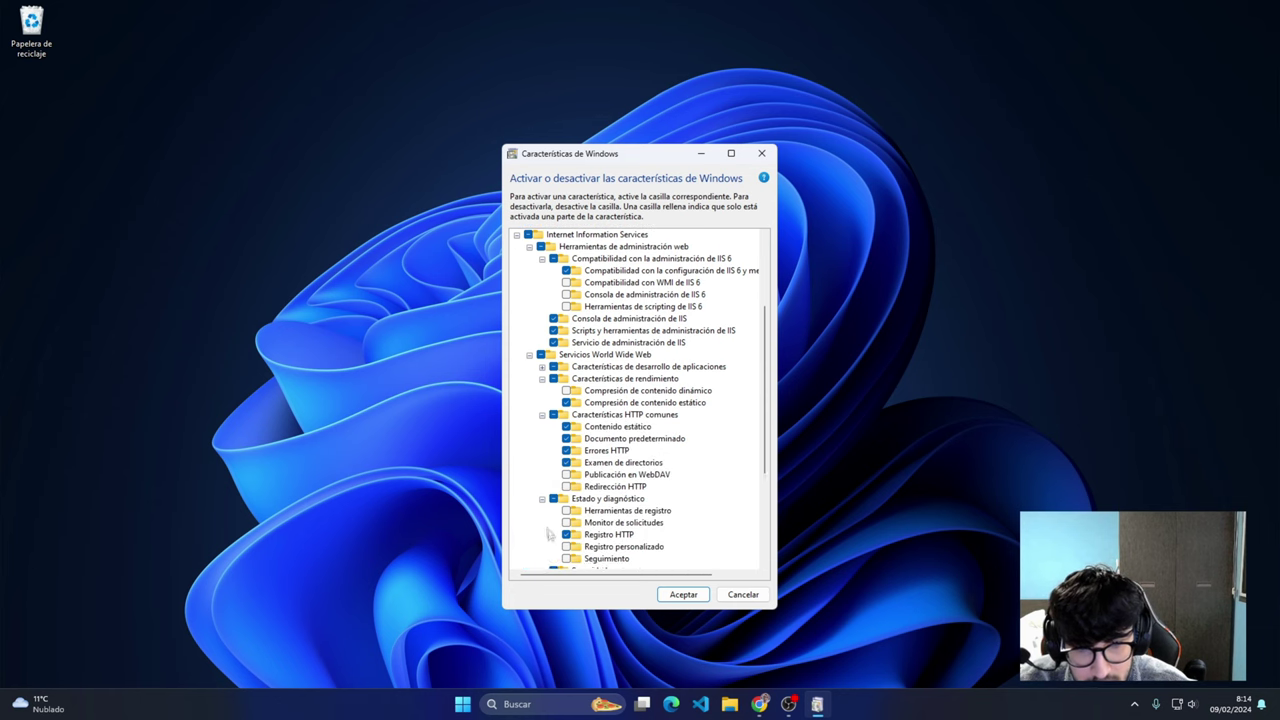
scroll(541, 510, "down", 2)
left_click(541, 524)
scroll(560, 500, "down", 2)
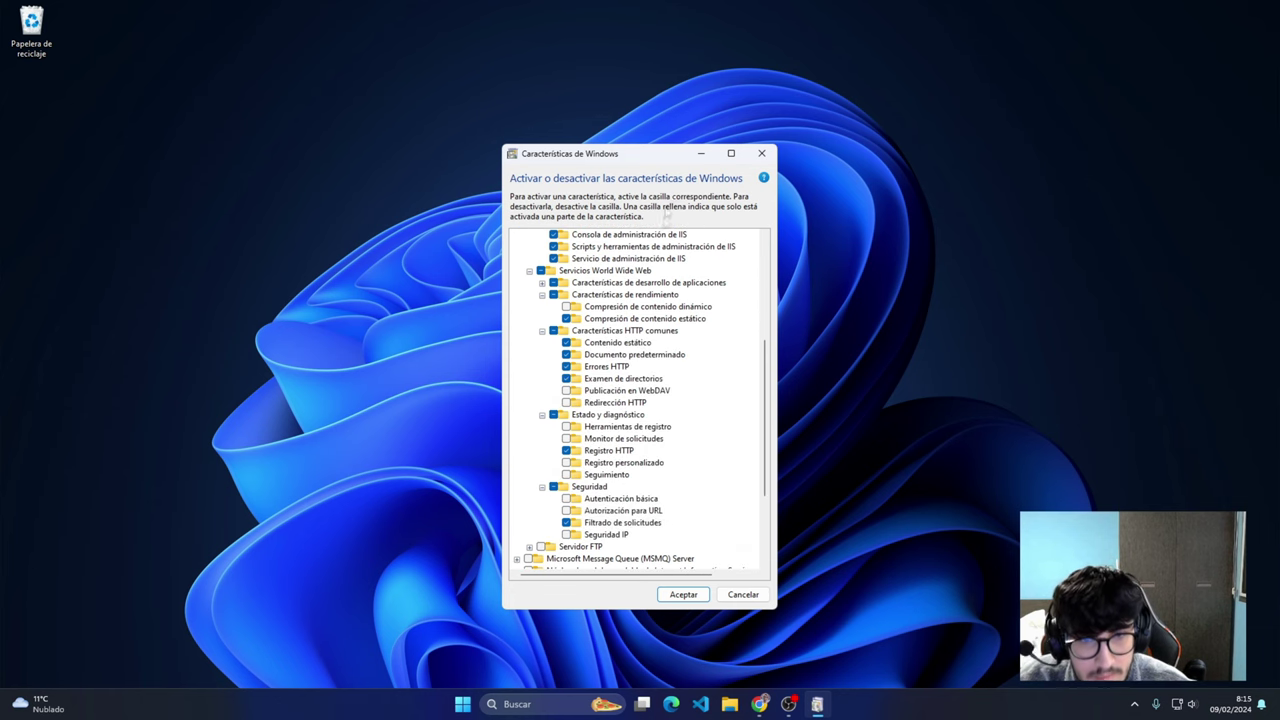
left_click_drag(668, 146, 672, 36)
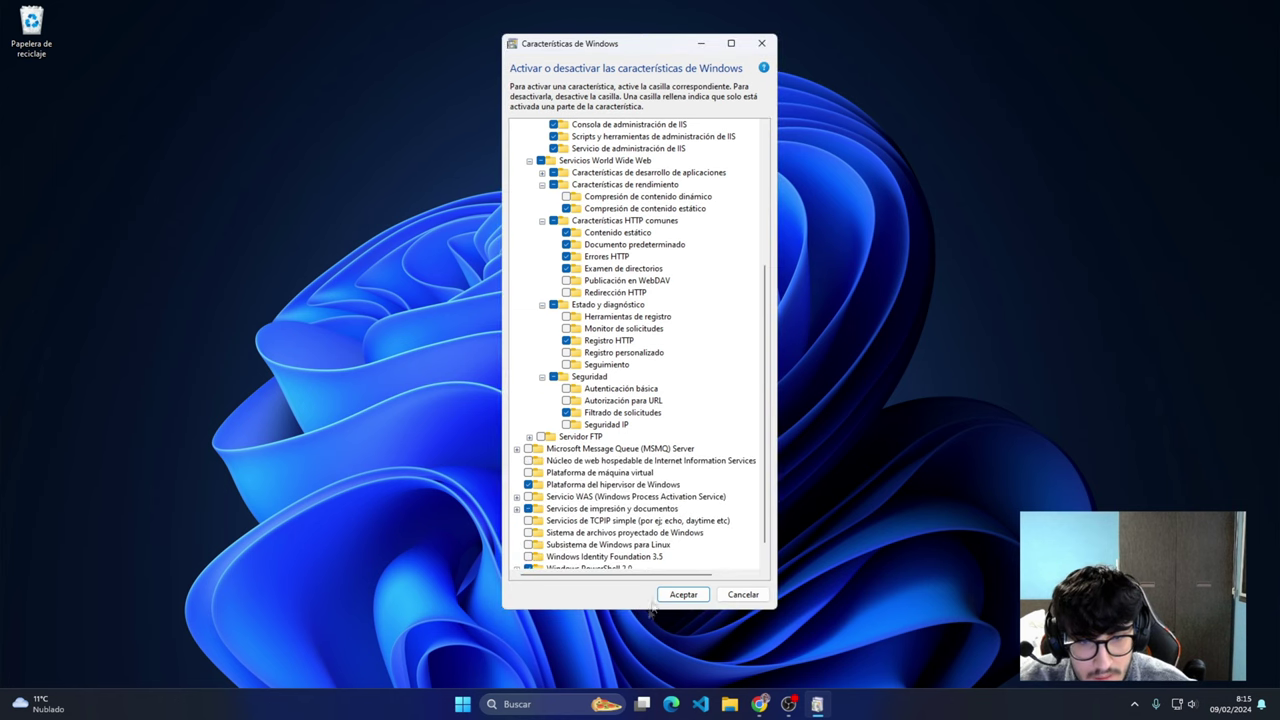
scroll(660, 508, "up", 3)
scroll(655, 507, "down", 1)
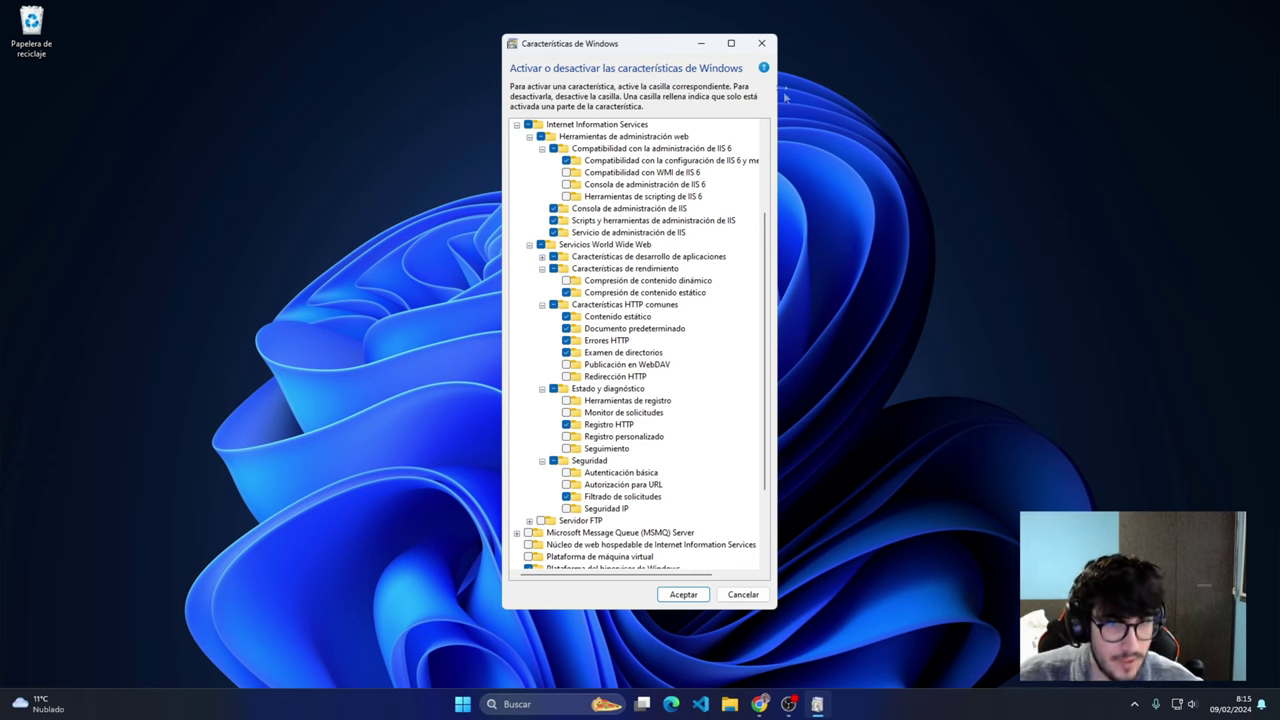
left_click(743, 603)
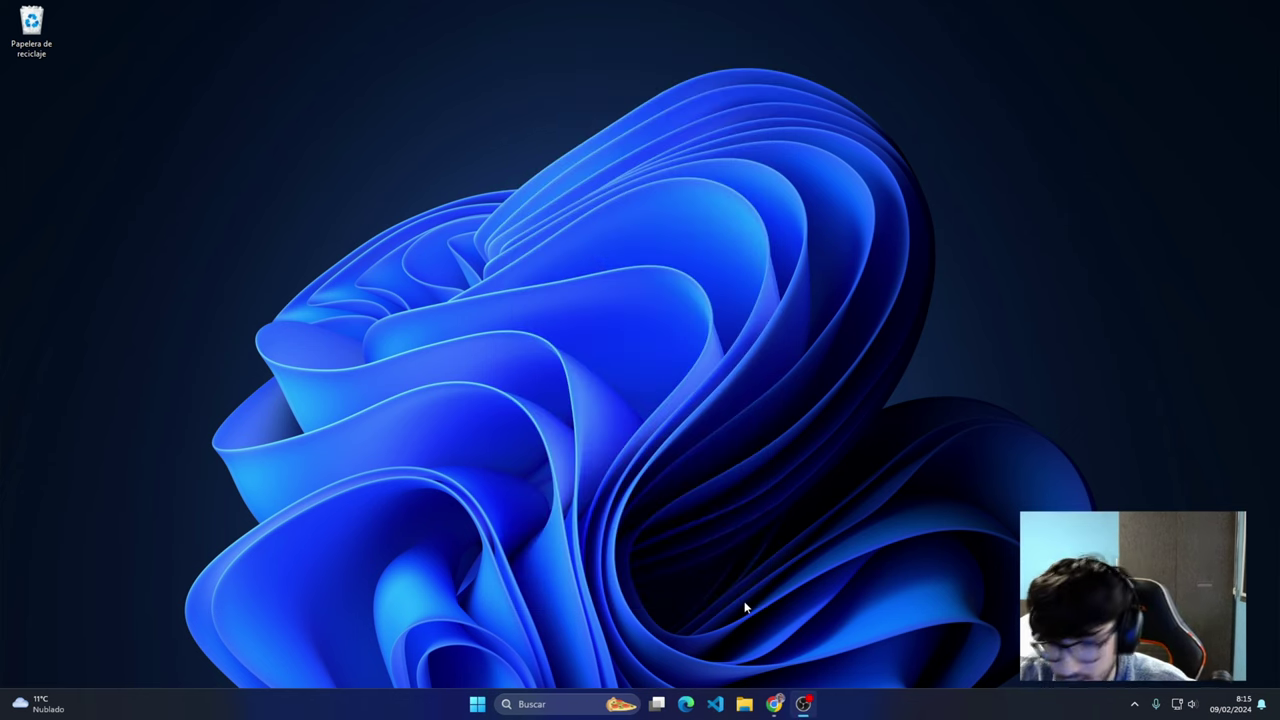
Open IIS Manager, expand the local server and show its list of sites
key("super")
type("iis")
key("Return")
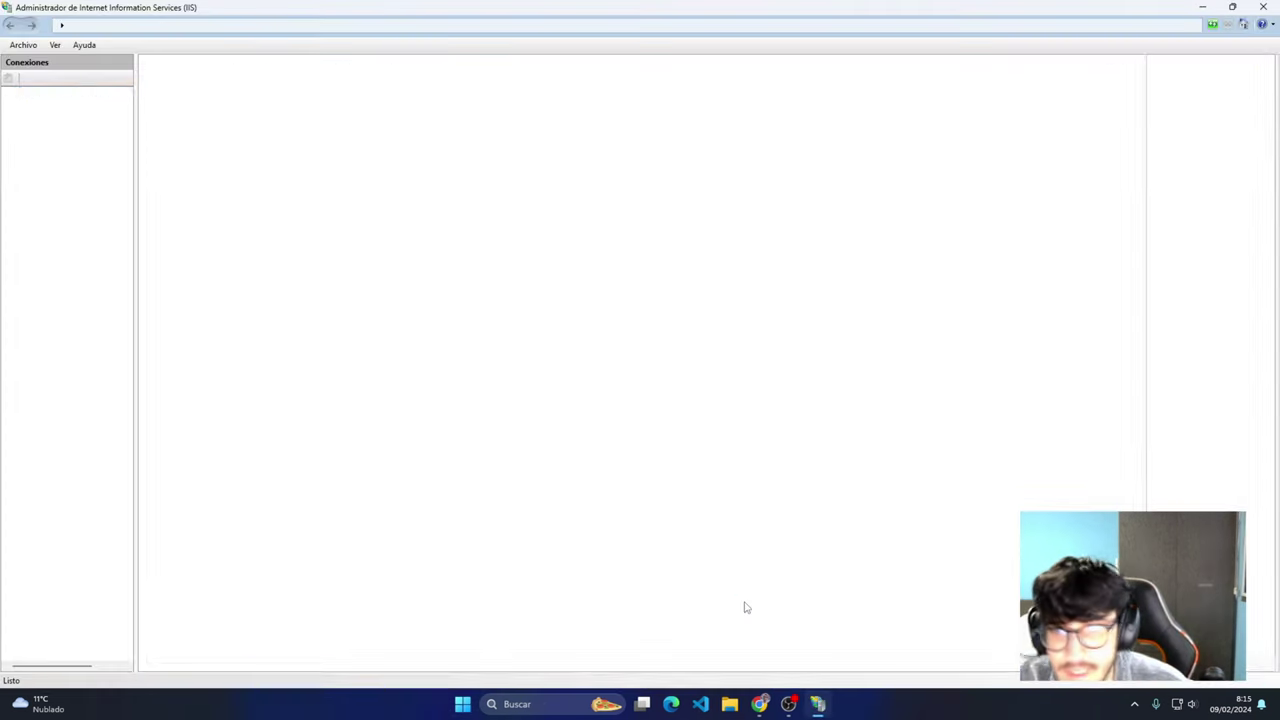
double_click(28, 95)
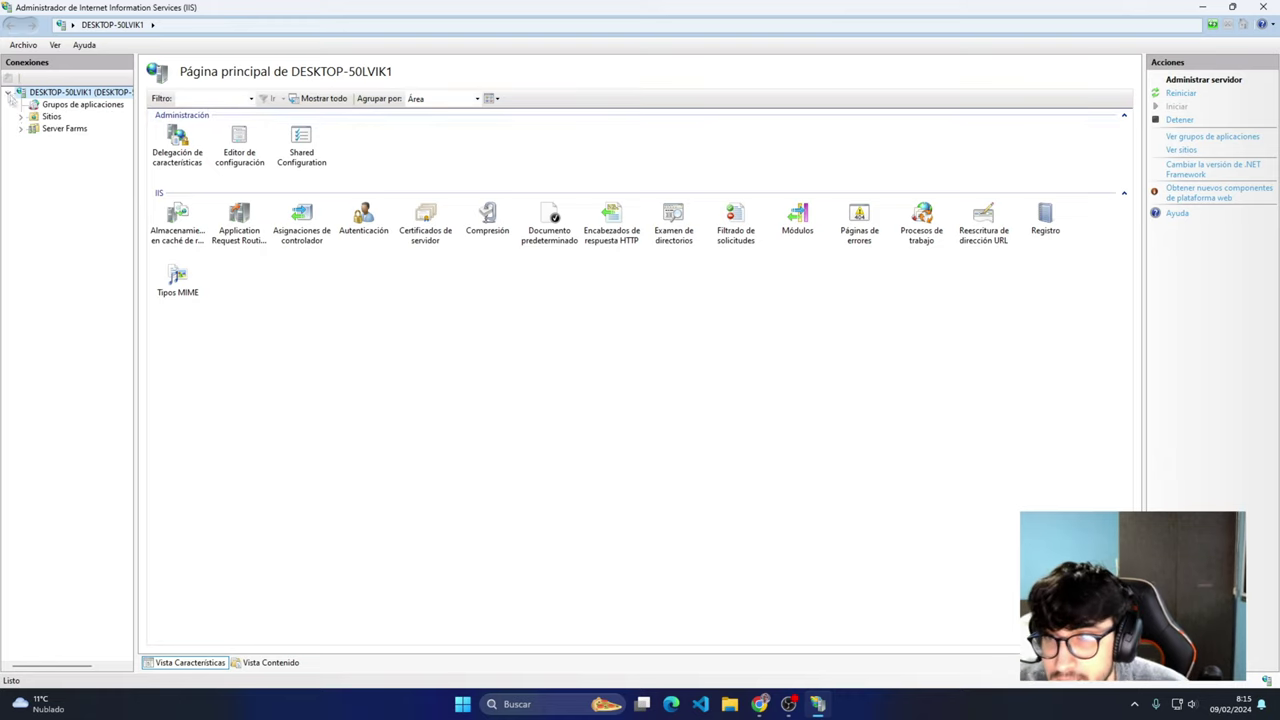
left_click(30, 117)
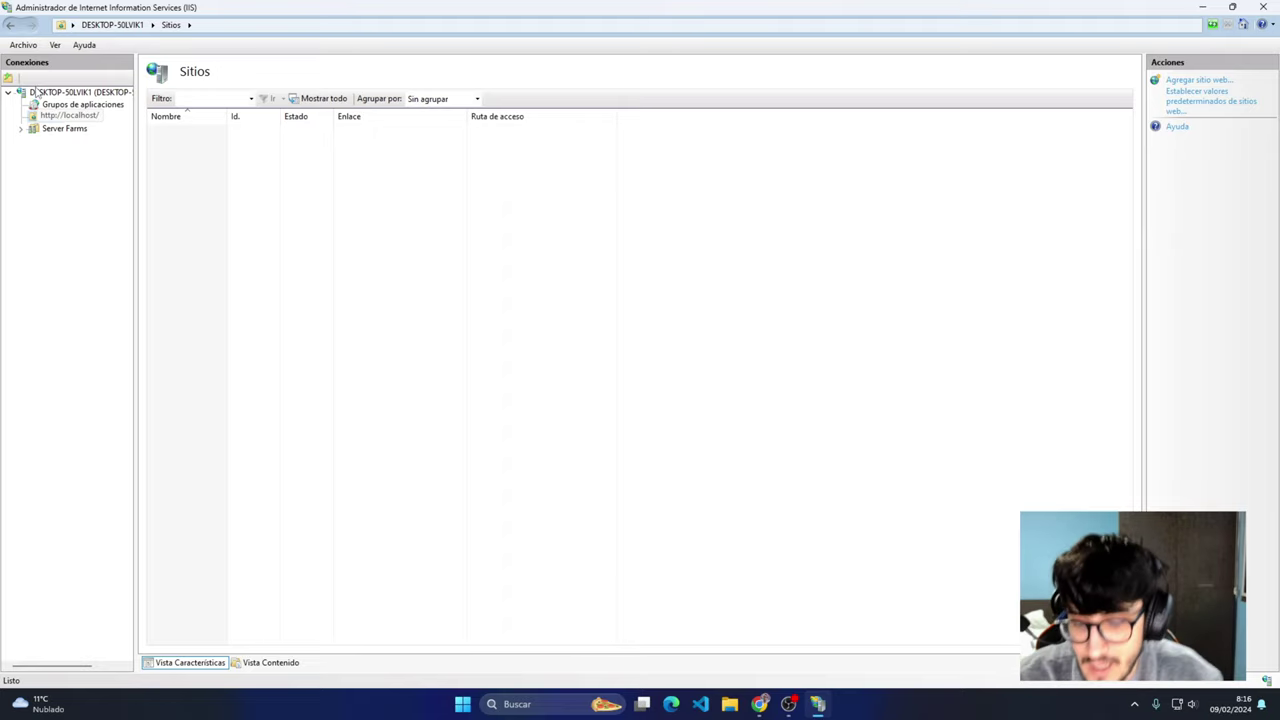
Switch to File Explorer and go to the sites folder on the local C: drive
key("super")
type("expl")
key("Return")
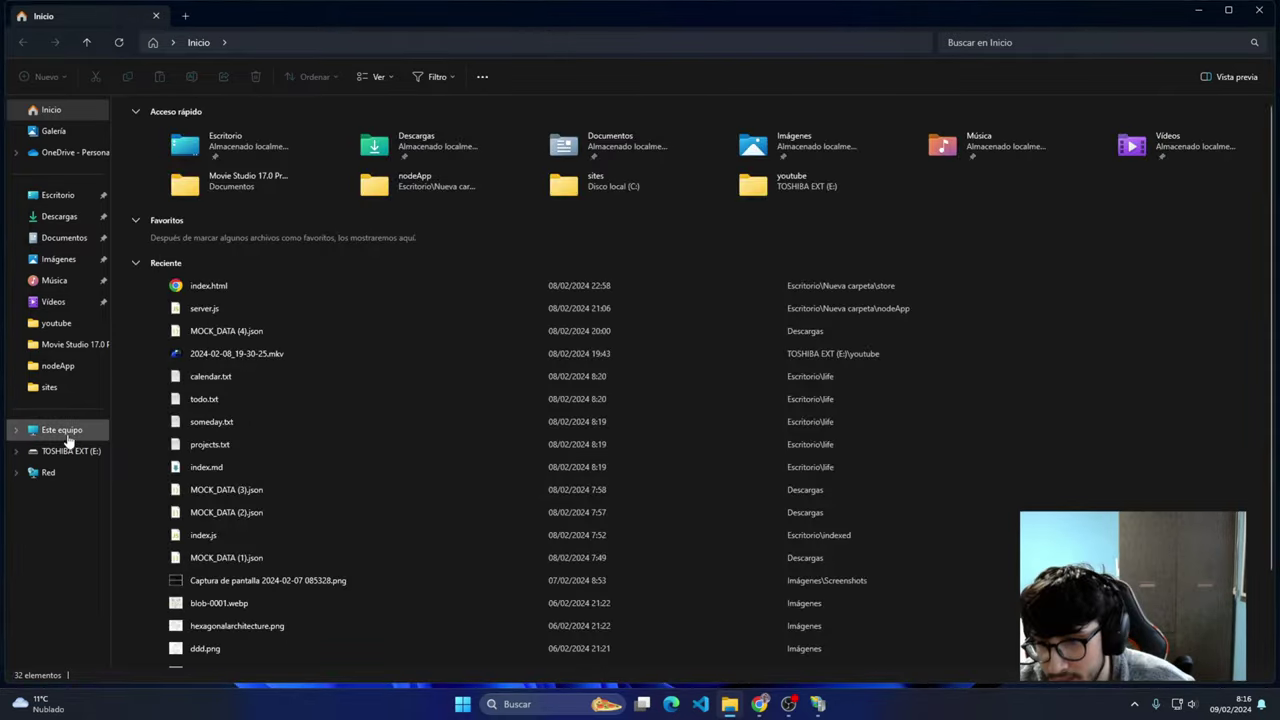
left_click(62, 430)
double_click(230, 145)
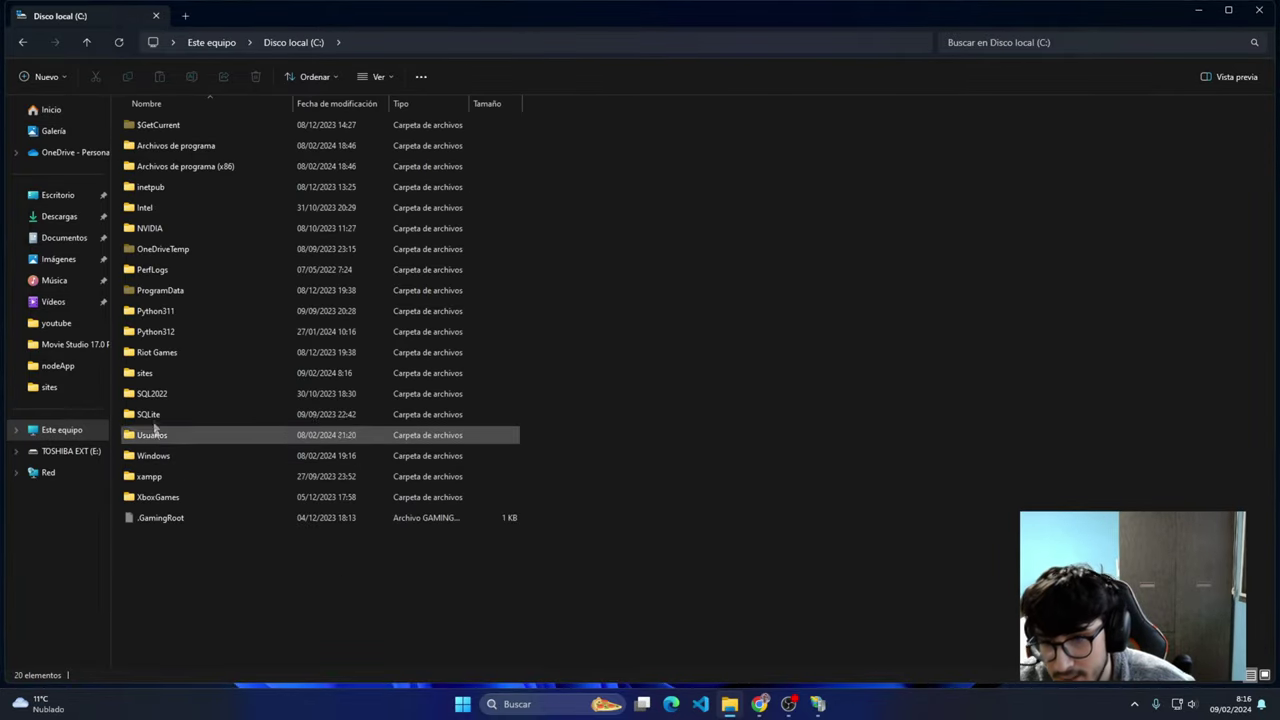
double_click(153, 376)
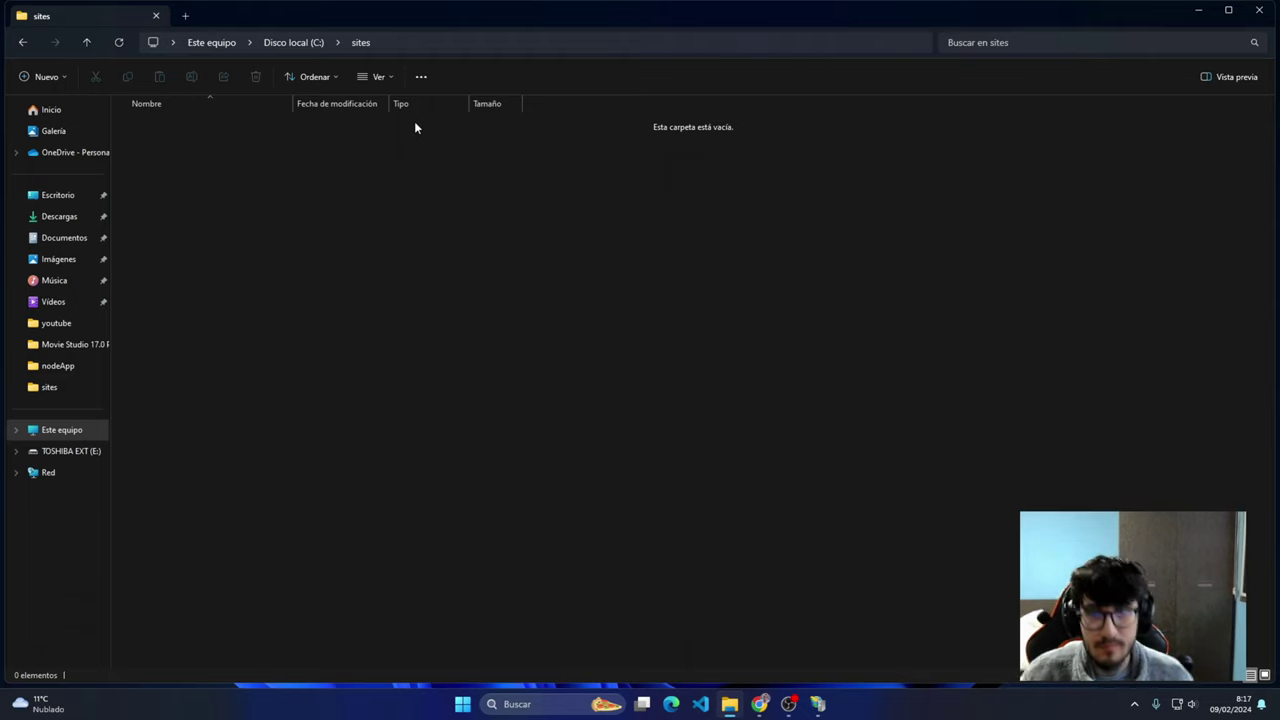
Create a folder named store inside C:\sites and open it
right_click(327, 229)
mouse_move(430, 333)
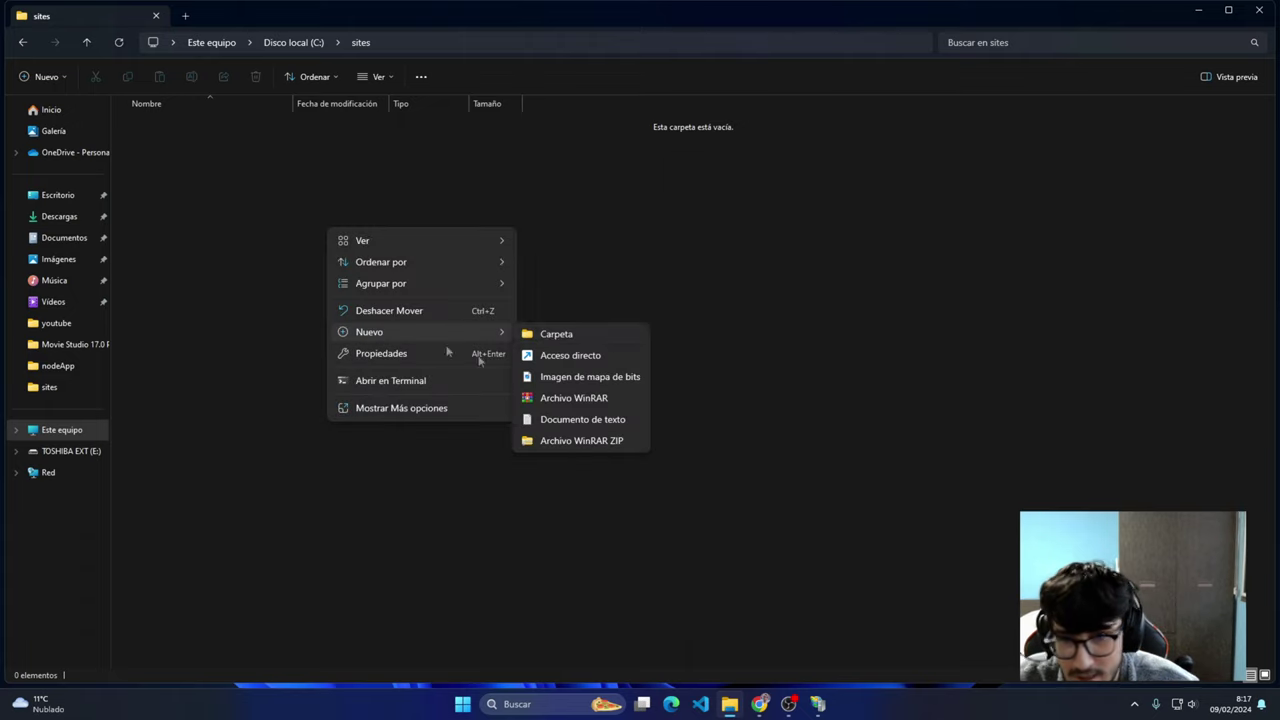
left_click(551, 334)
type("store")
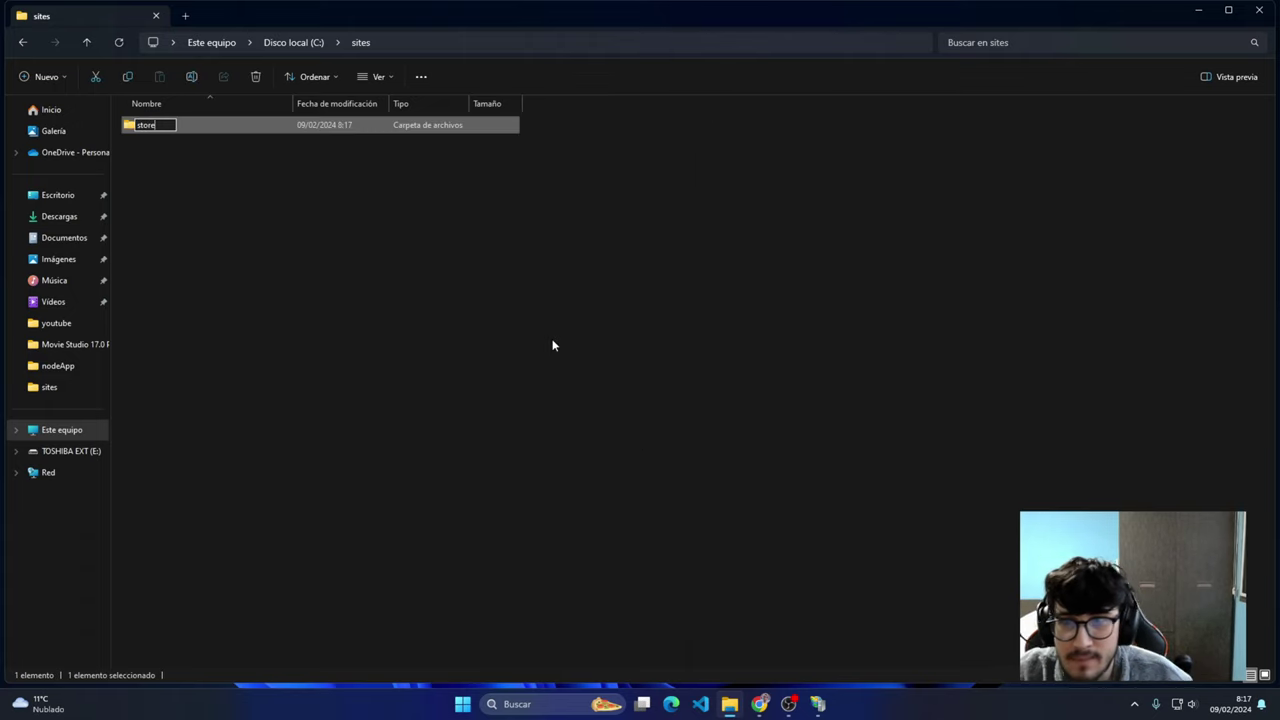
key("Return")
key("Return")
Create a new file named index.html in the store folder
right_click(491, 307)
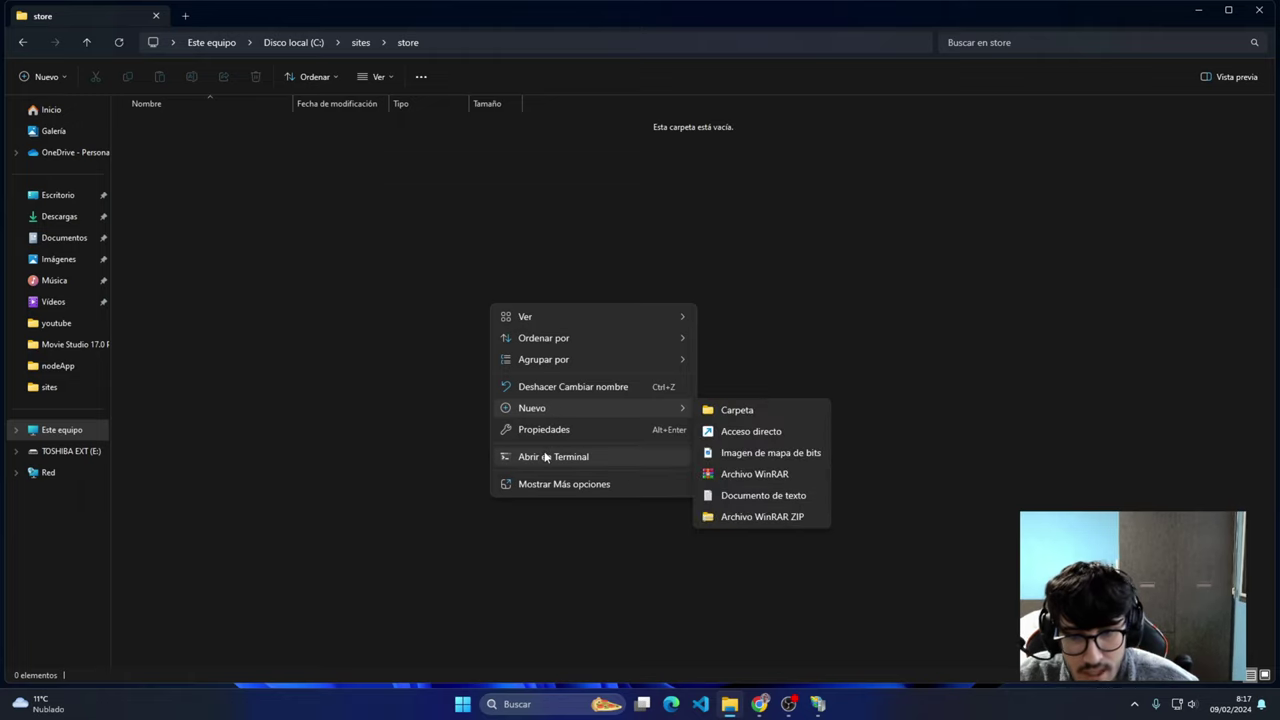
left_click(722, 496)
type("index")
key("BackSpace")
key("BackSpace")
key("BackSpace")
type("html")
key("Return")
key("Return")
Open the store folder in Visual Studio Code by running "code ." from a terminal there, and open index.html for editing
right_click(722, 500)
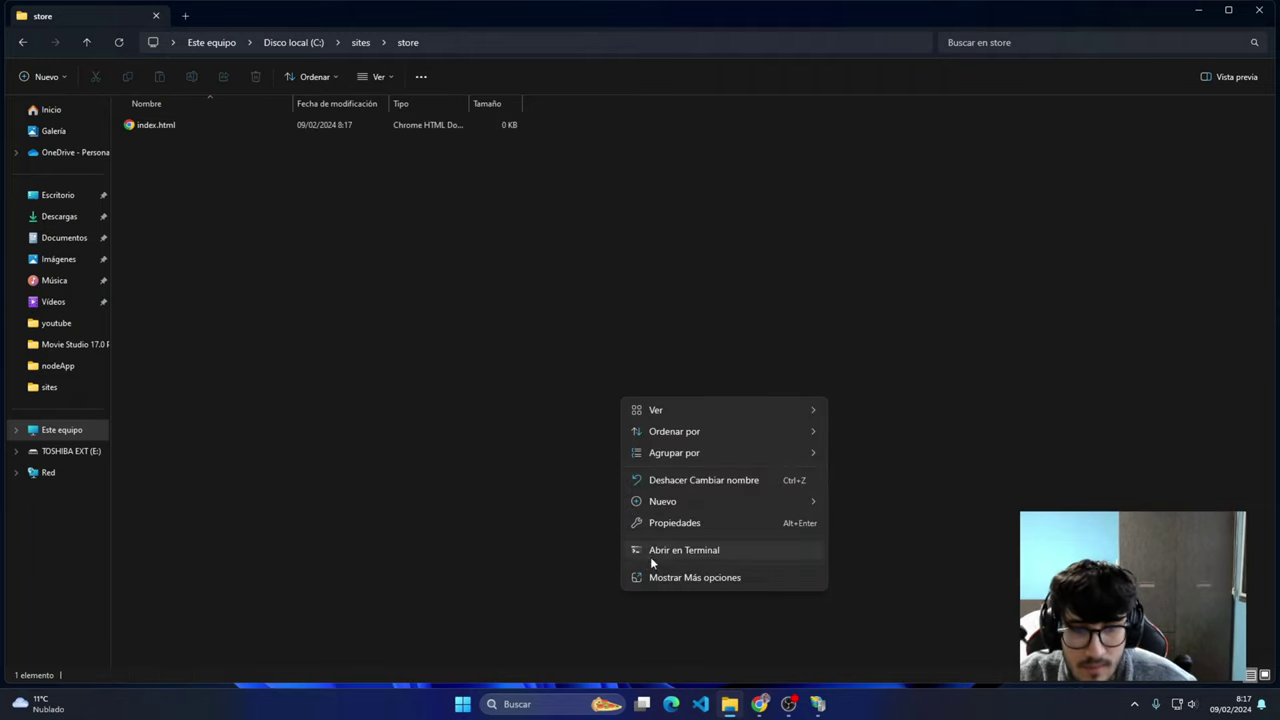
left_click(650, 553)
type("code .")
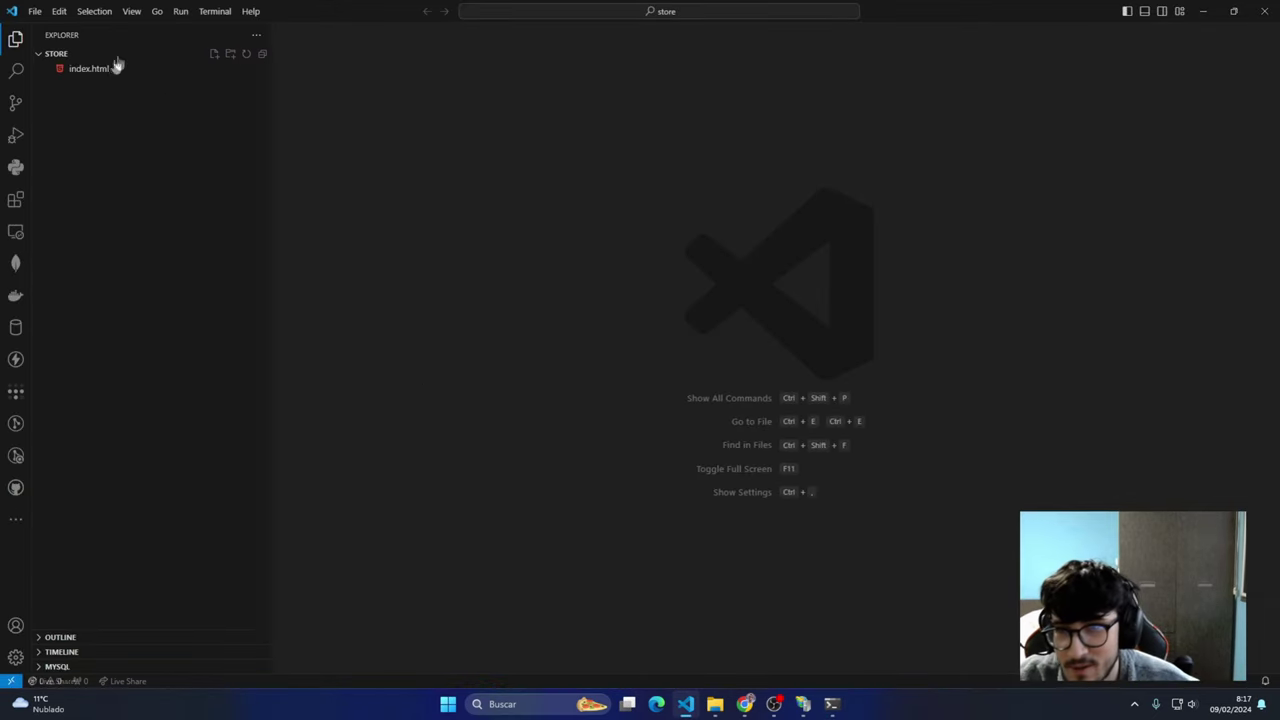
left_click(88, 54)
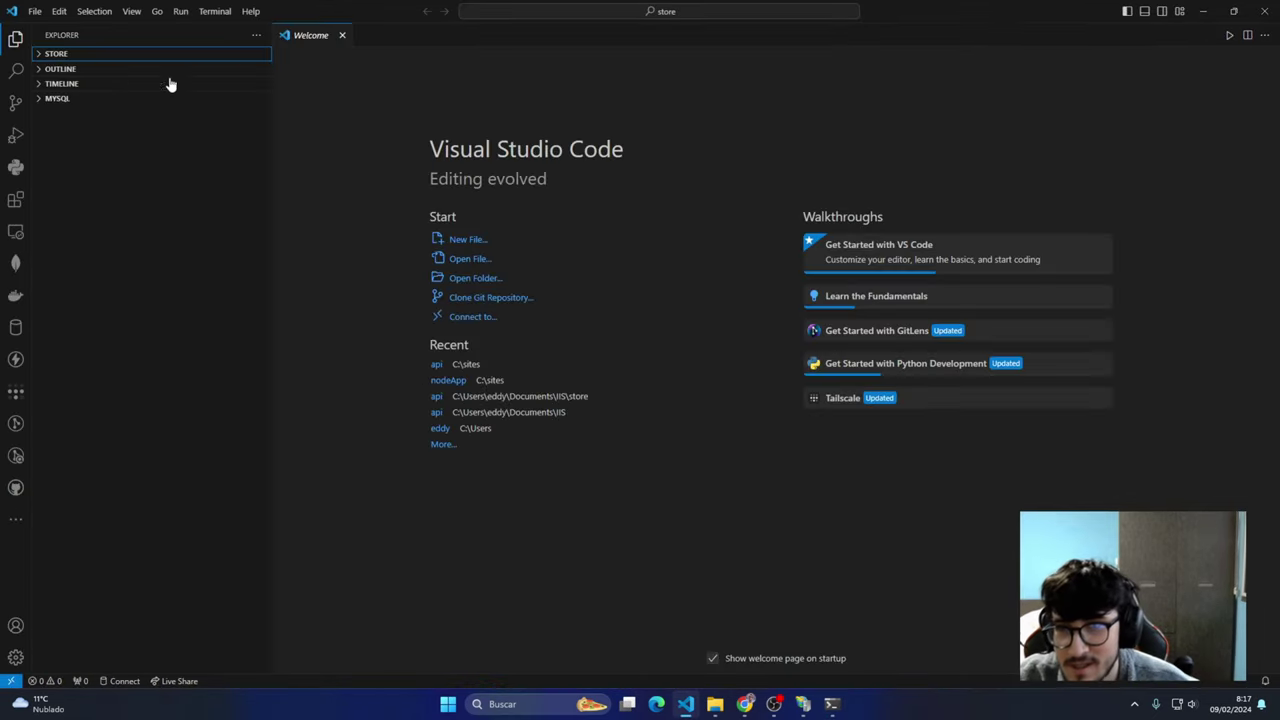
left_click(86, 56)
left_click(86, 68)
Insert the HTML5 boilerplate into the empty index.html
type("htm")
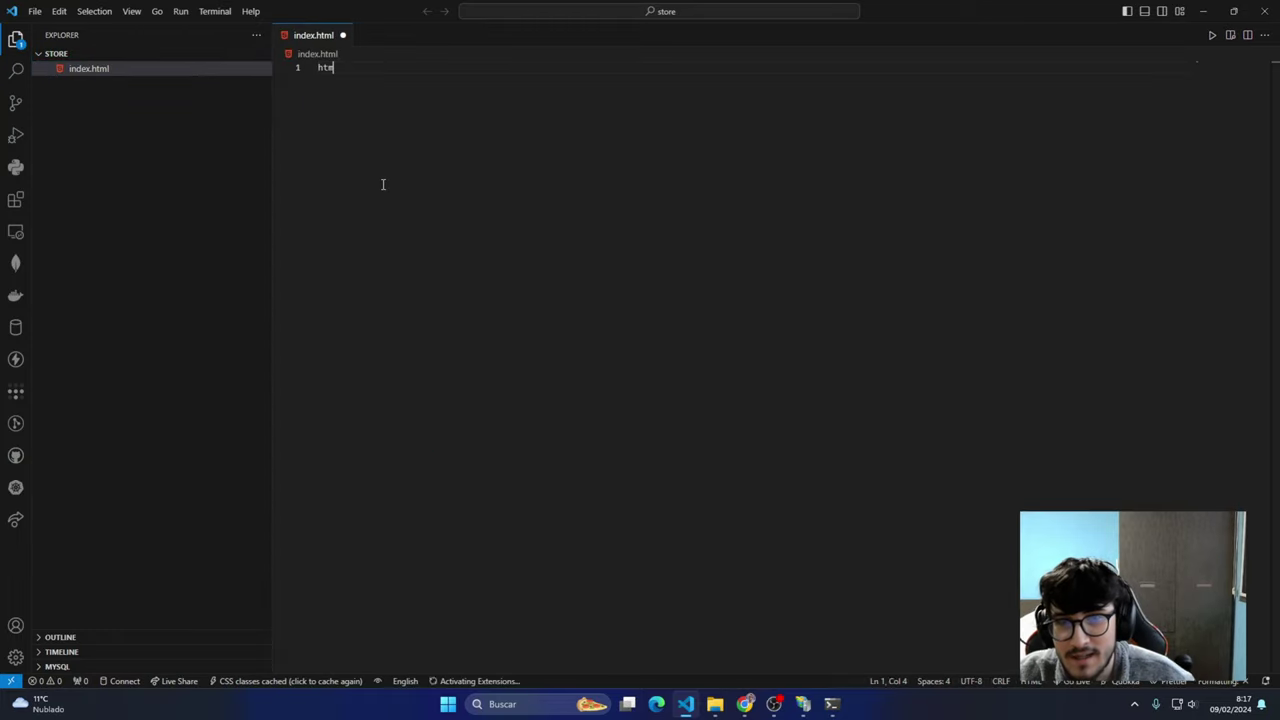
key("Tab")
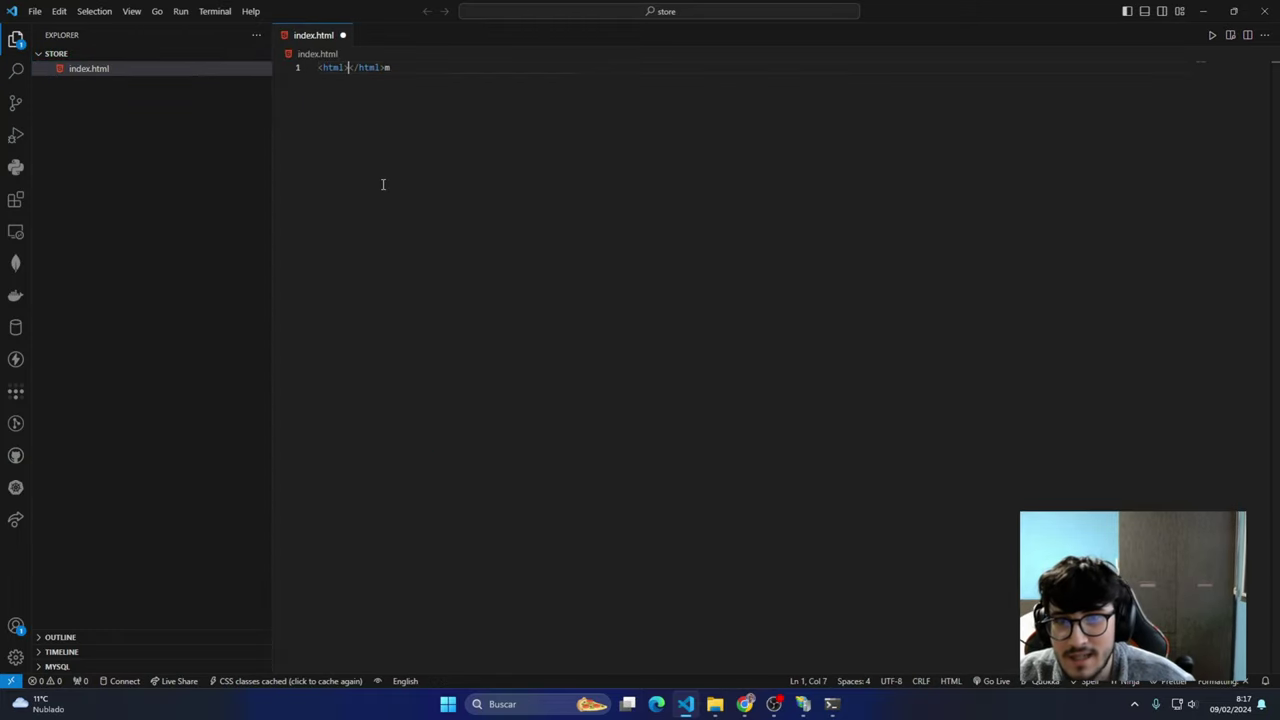
key("ctrl+z")
key("ctrl+space")
key("Down")
key("Return")
Set the page title to "Store" followed by a green heart emoji
double_click(394, 131)
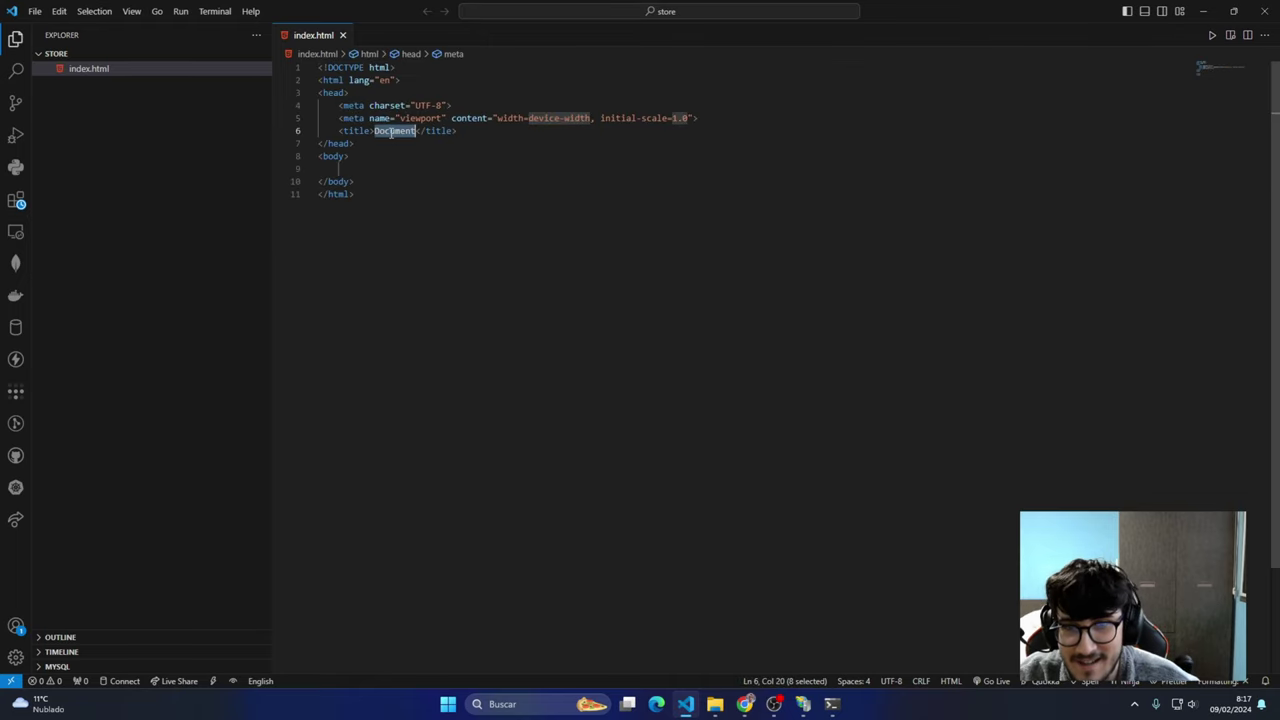
type("Store")
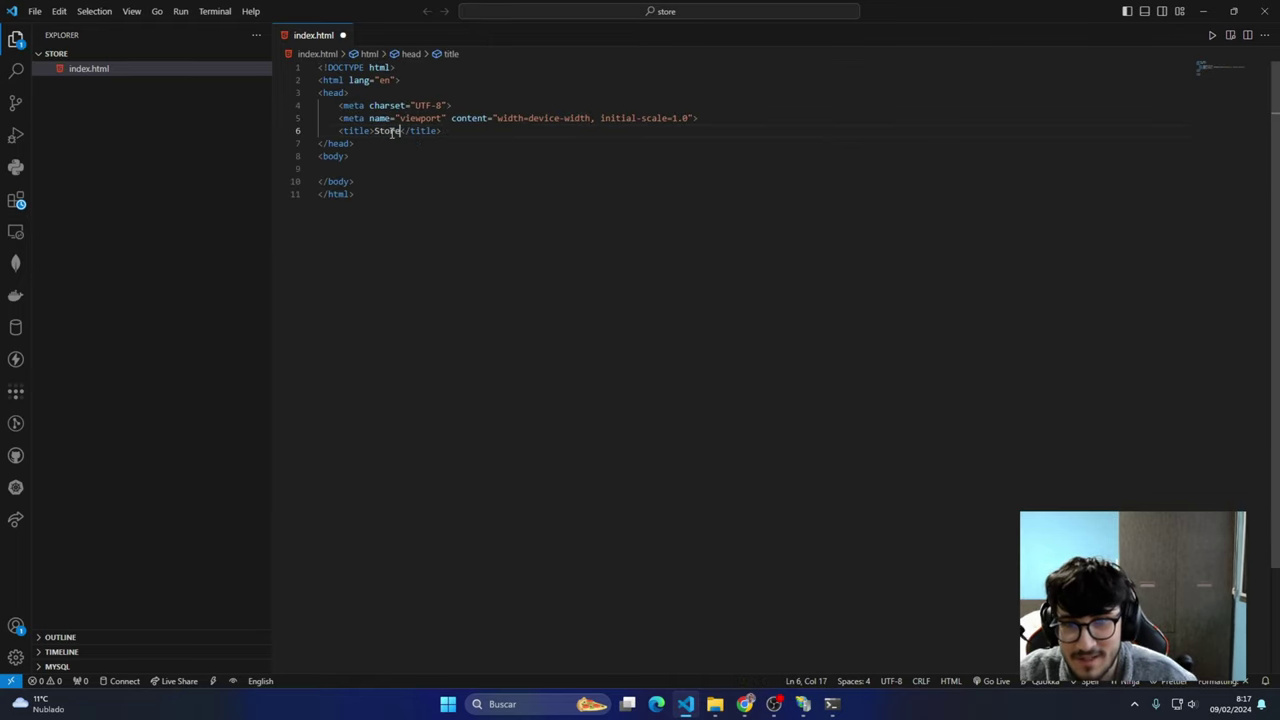
type(" -")
key("BackSpace")
key("super+period")
key("Right")
key("Up")
key("Return")
key("Escape")
Add an empty unordered list inside the page body
left_click(364, 155)
key("Return")
key("Return")
type("ul")
key("Tab")
key("Return")
Add a list item reading "PC 16GB RAM 500GB SSD 800€" inside the unordered list
type("li")
key("Tab")
type("PC 16GB")
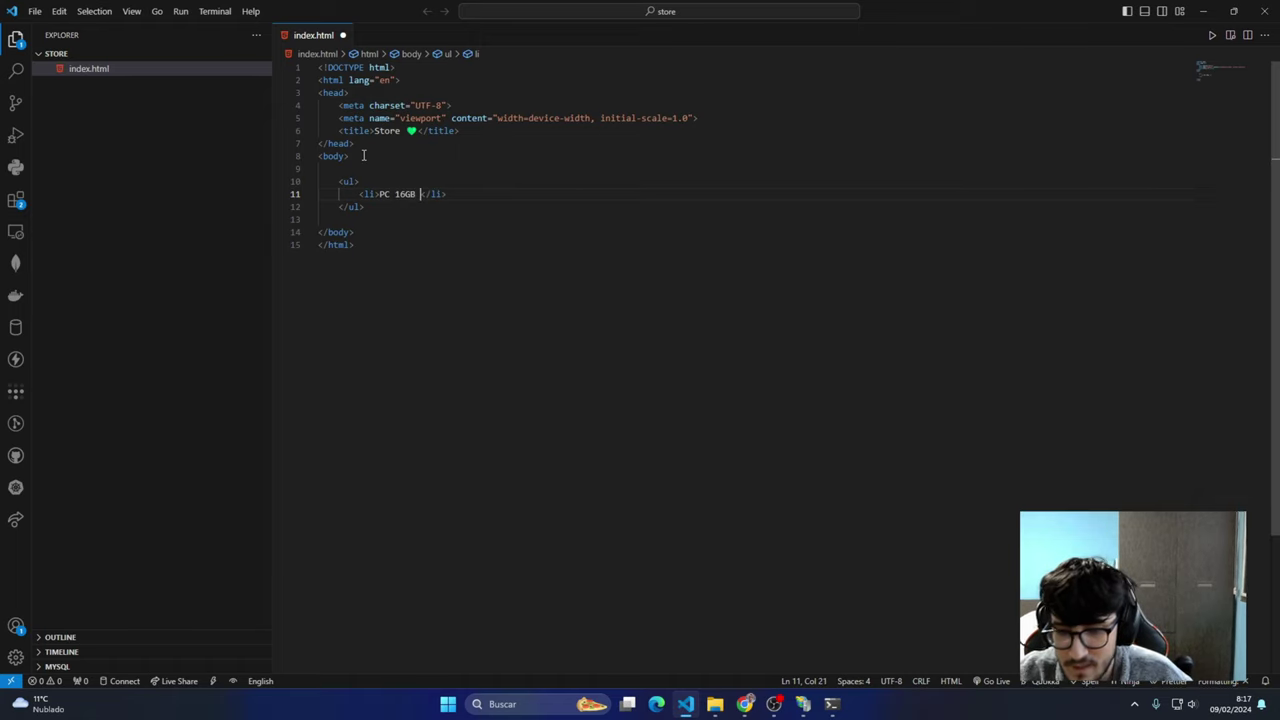
type(" 500")
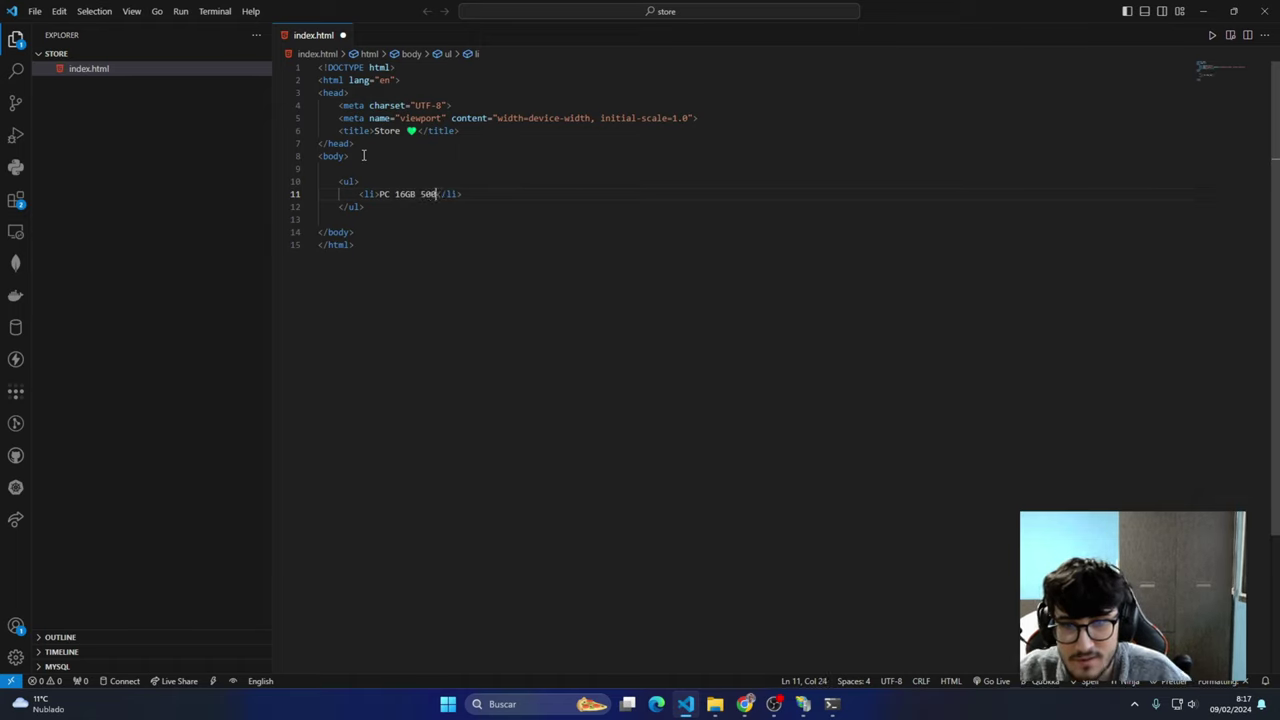
type("GB SSD")
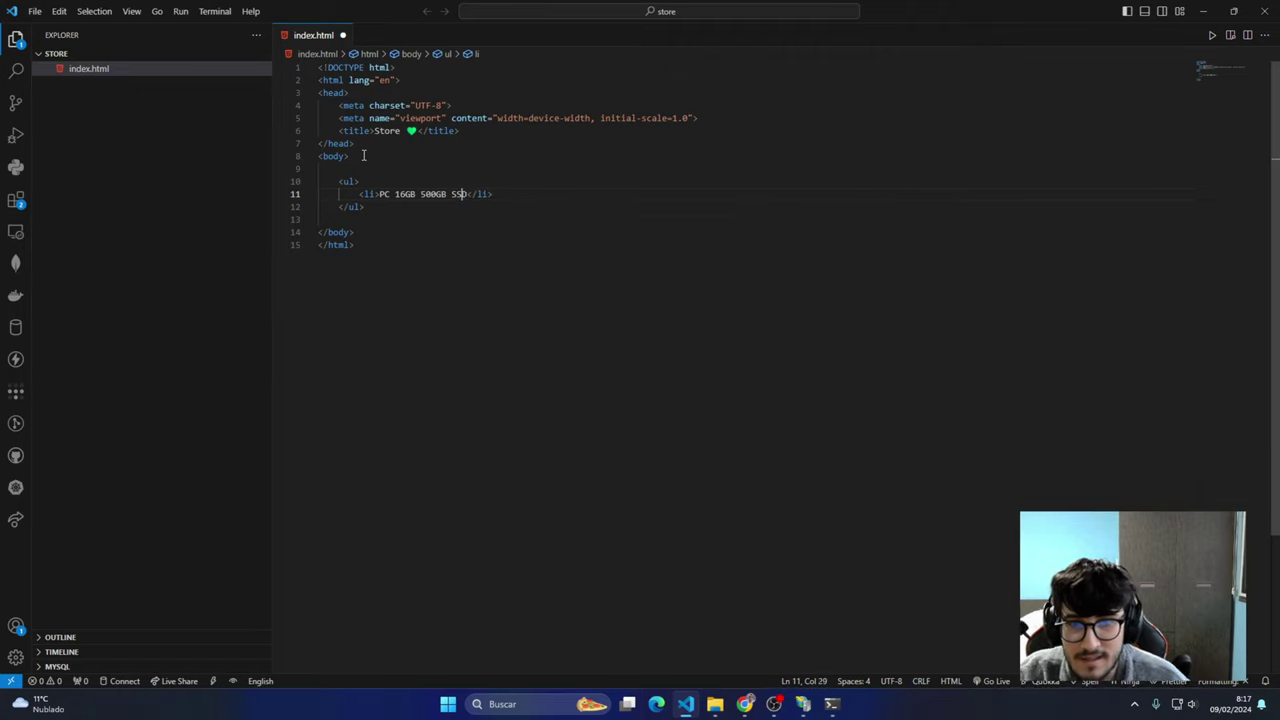
type(" RAM")
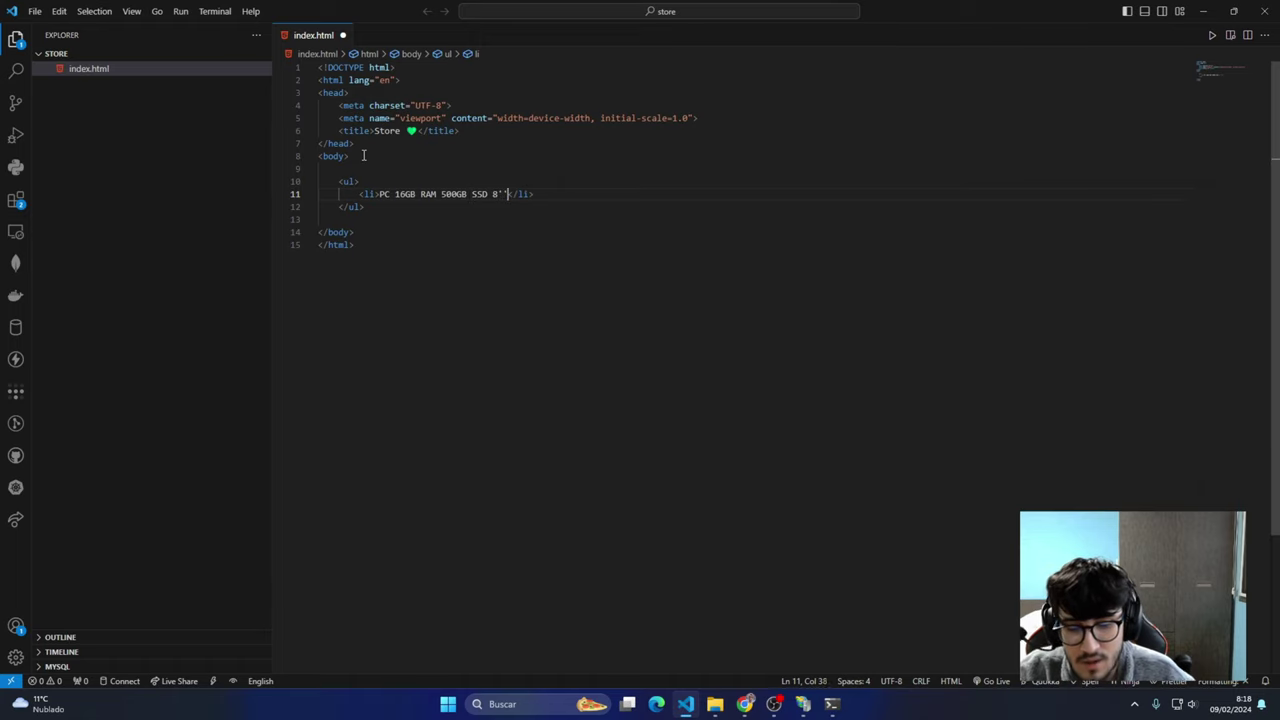
type(" 800")
Duplicate the PC list item twice and change the second item to "500GB SSD 40€"
left_click(574, 193)
key("shift+alt+Down")
key("shift+alt+Down")
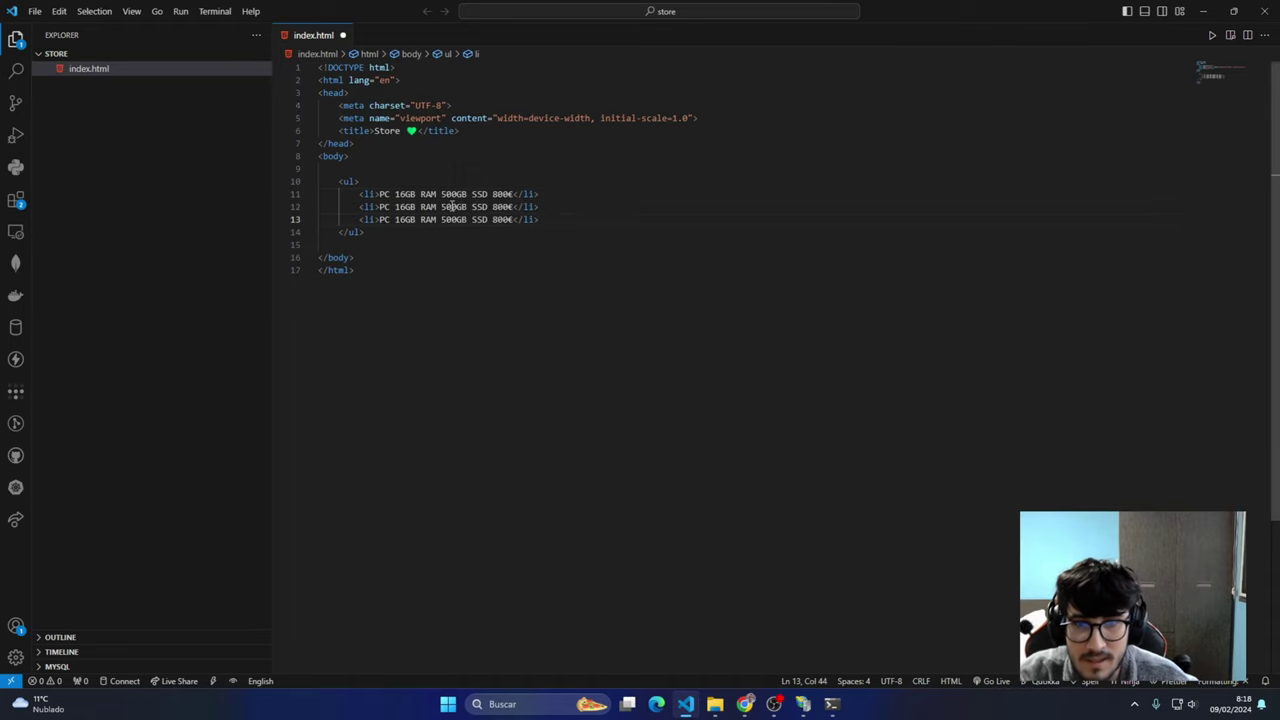
left_click_drag(440, 206, 378, 206)
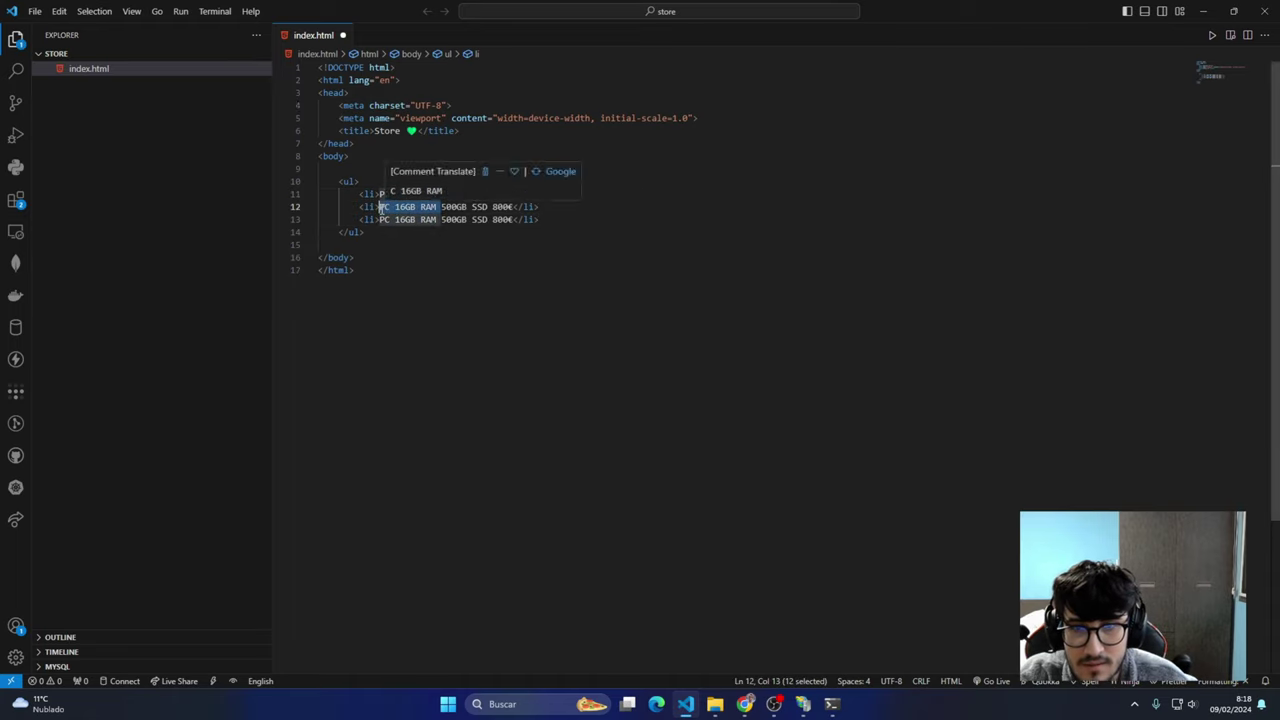
key("BackSpace")
double_click(443, 206)
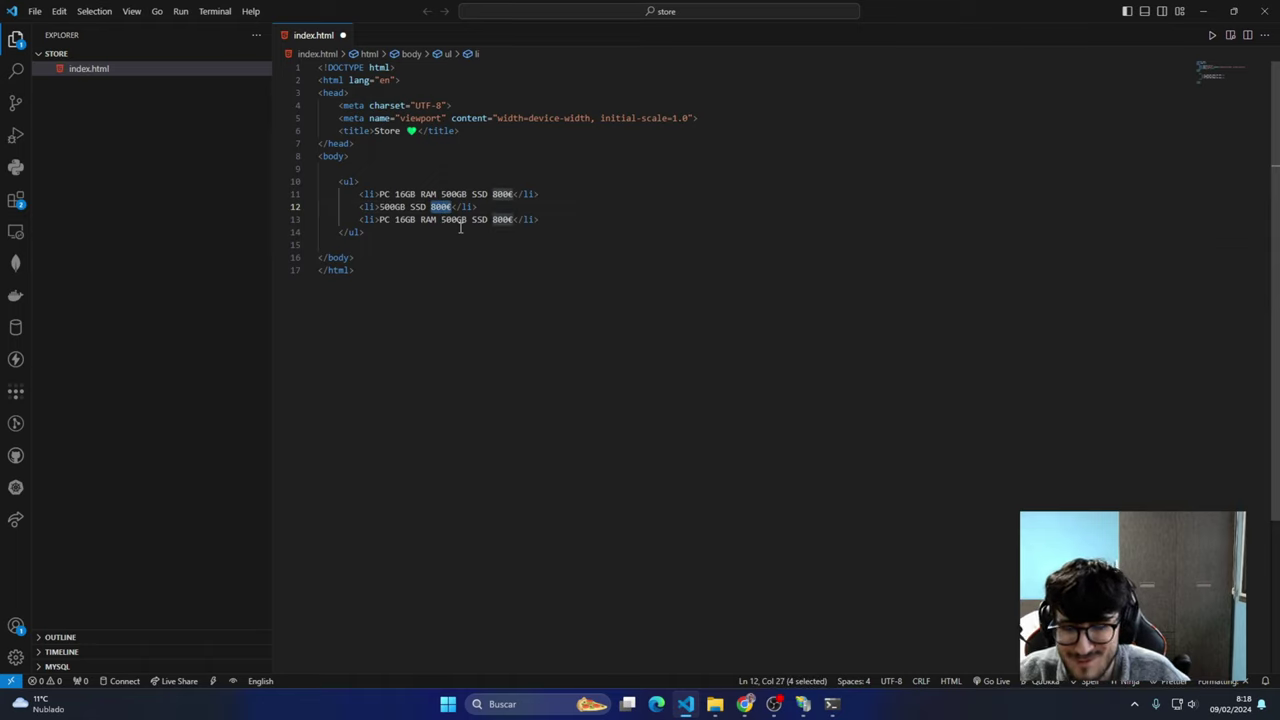
type("6")
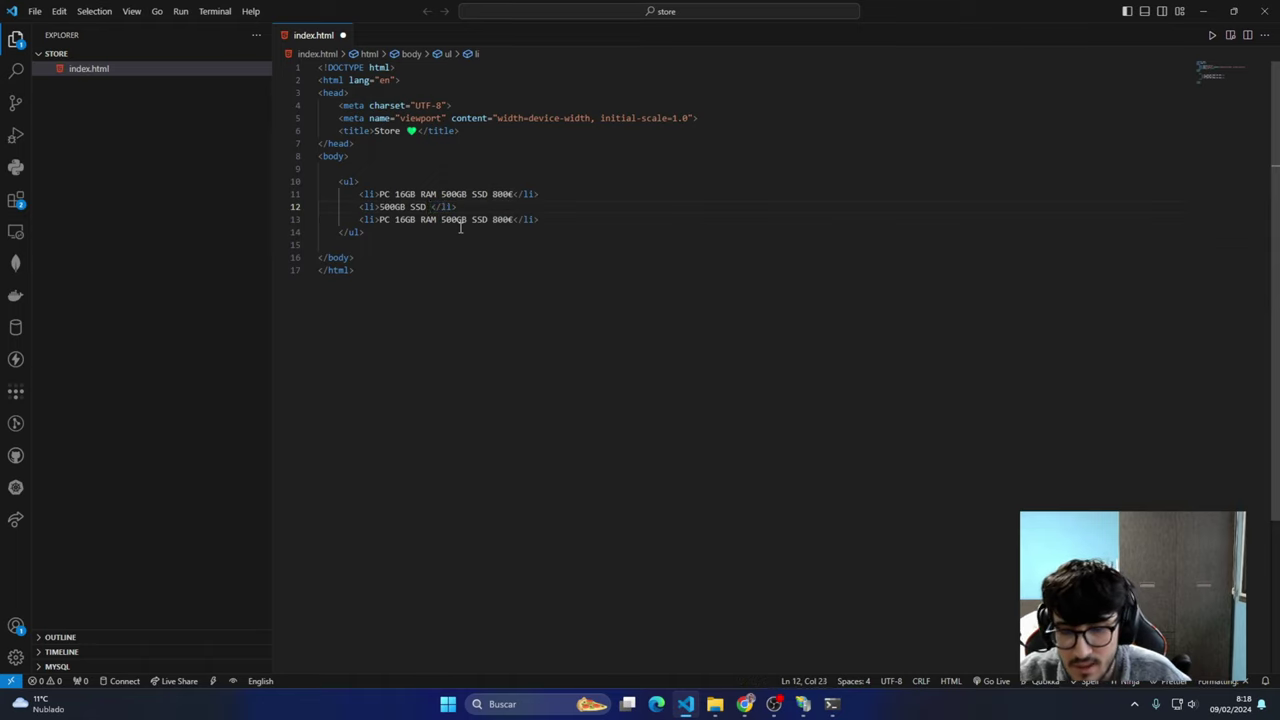
Change the third list item to "16GB RAM 50€" and save index.html
left_click(549, 222)
double_click(505, 219)
key("BackSpace")
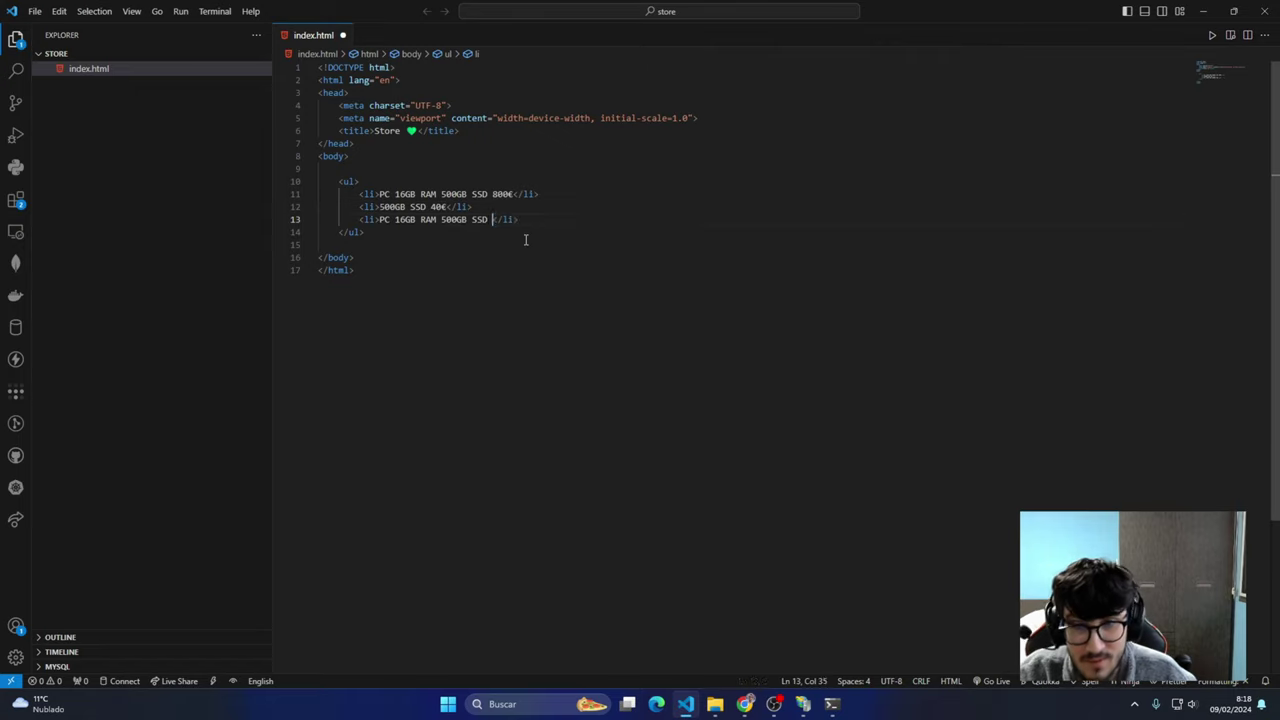
key("BackSpace")
key("BackSpace")
key("BackSpace")
key("BackSpace")
key("BackSpace")
key("BackSpace")
key("BackSpace")
key("BackSpace")
key("BackSpace")
key("BackSpace")
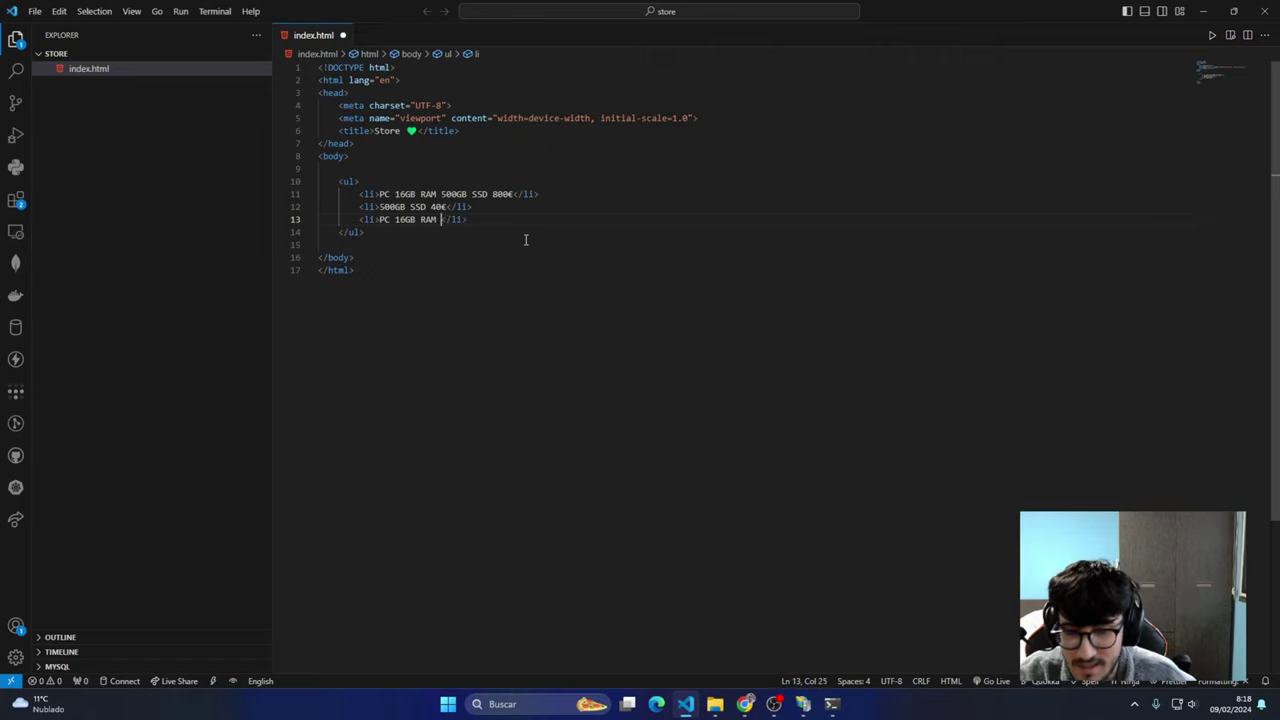
type("50€")
double_click(386, 219)
key("BackSpace")
key("Delete")
key("ctrl+s")
left_click(508, 245)
left_click(434, 257)
left_click_drag(470, 292, 318, 156)
left_click(482, 302)
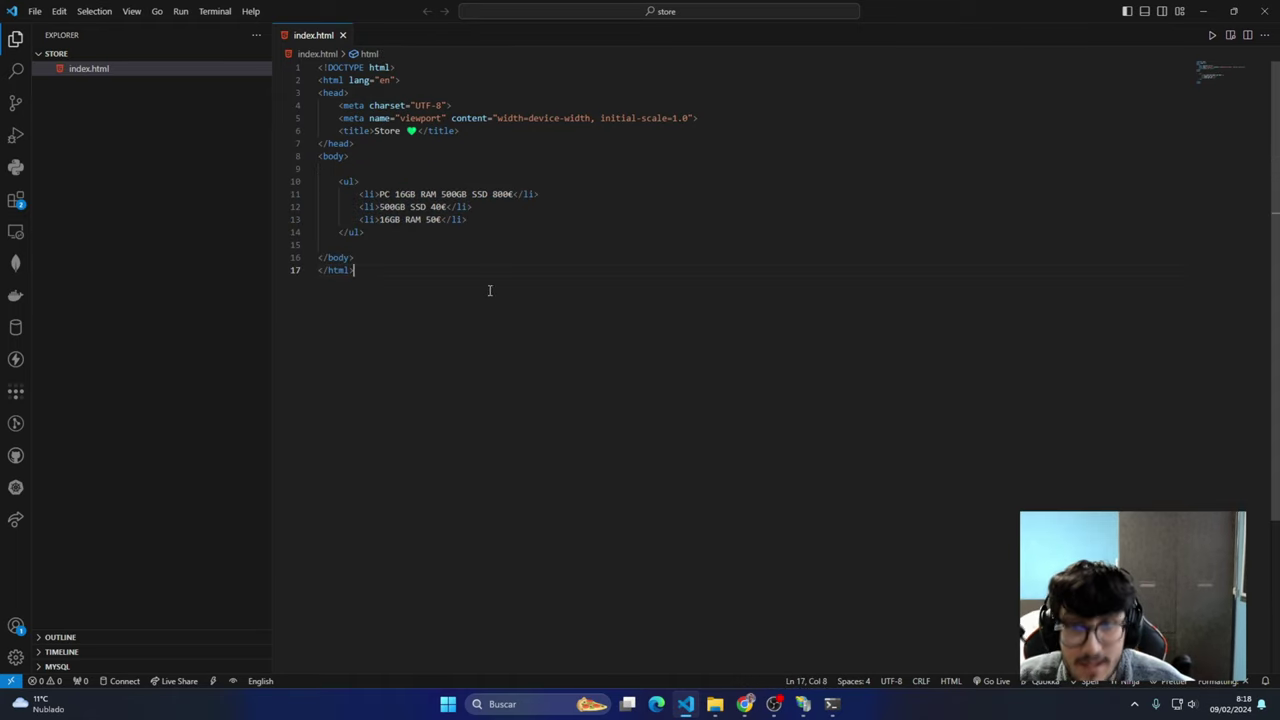
Preview index.html from the store folder in Google Chrome with the browser window maximized
left_click(1203, 11)
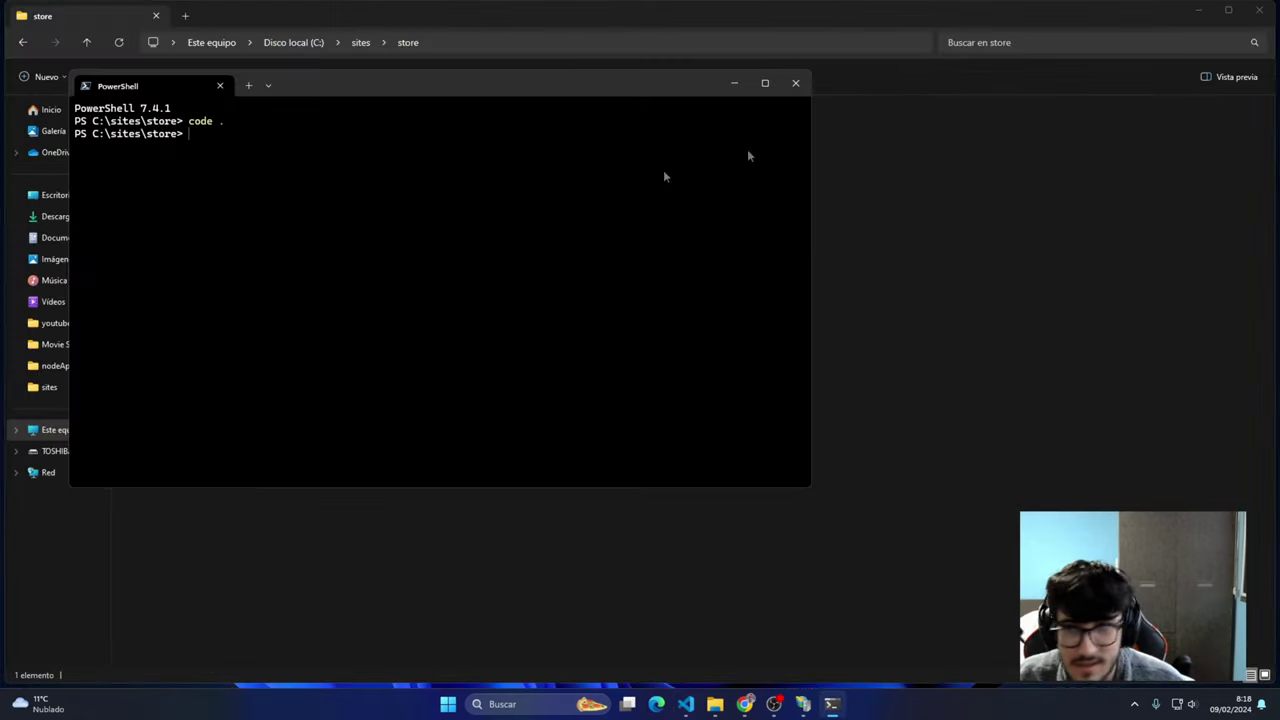
left_click(734, 83)
left_click(150, 127)
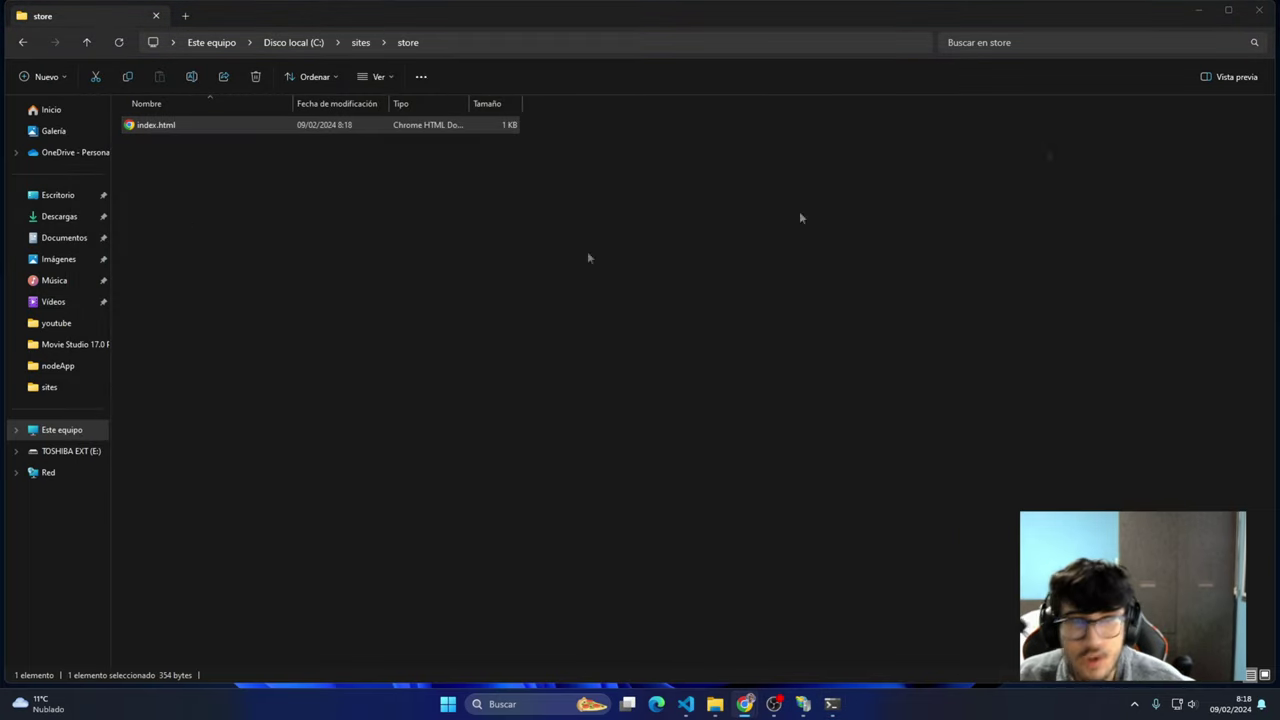
key("Return")
key("alt+Tab")
key("alt+Tab")
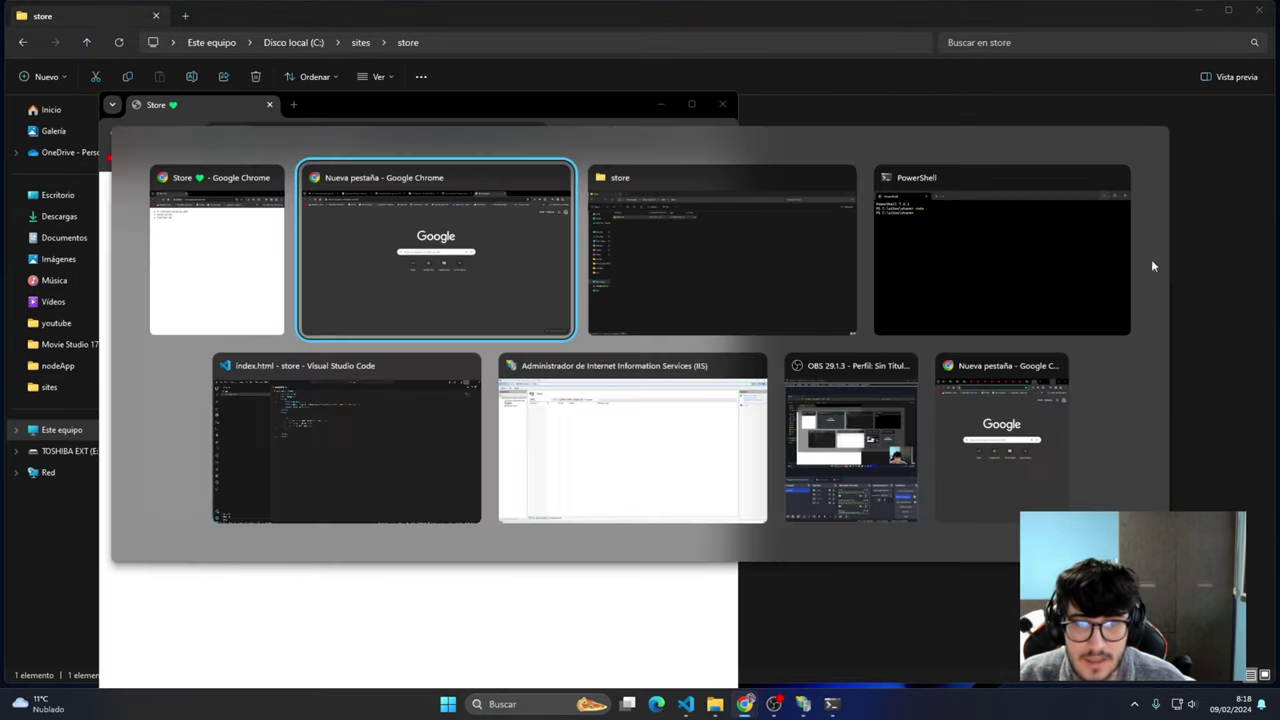
key("alt+Tab")
key("alt+Tab")
key("alt+Tab")
key("Escape")
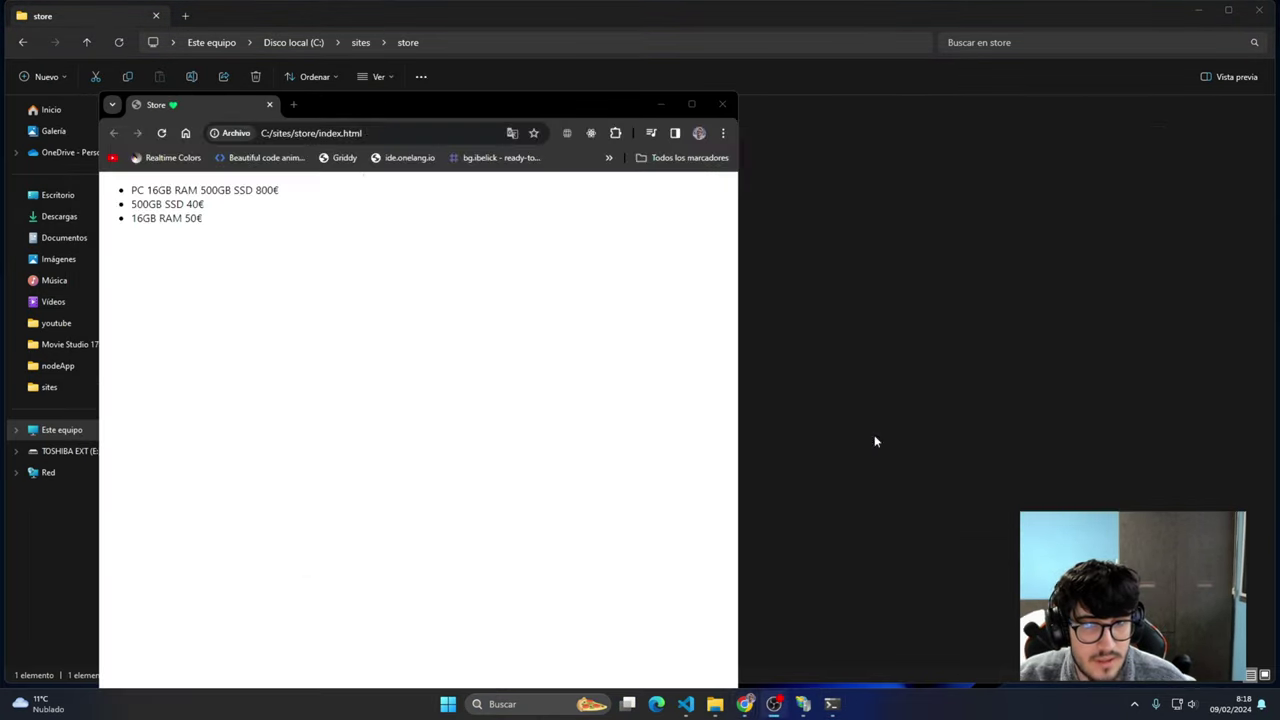
double_click(432, 104)
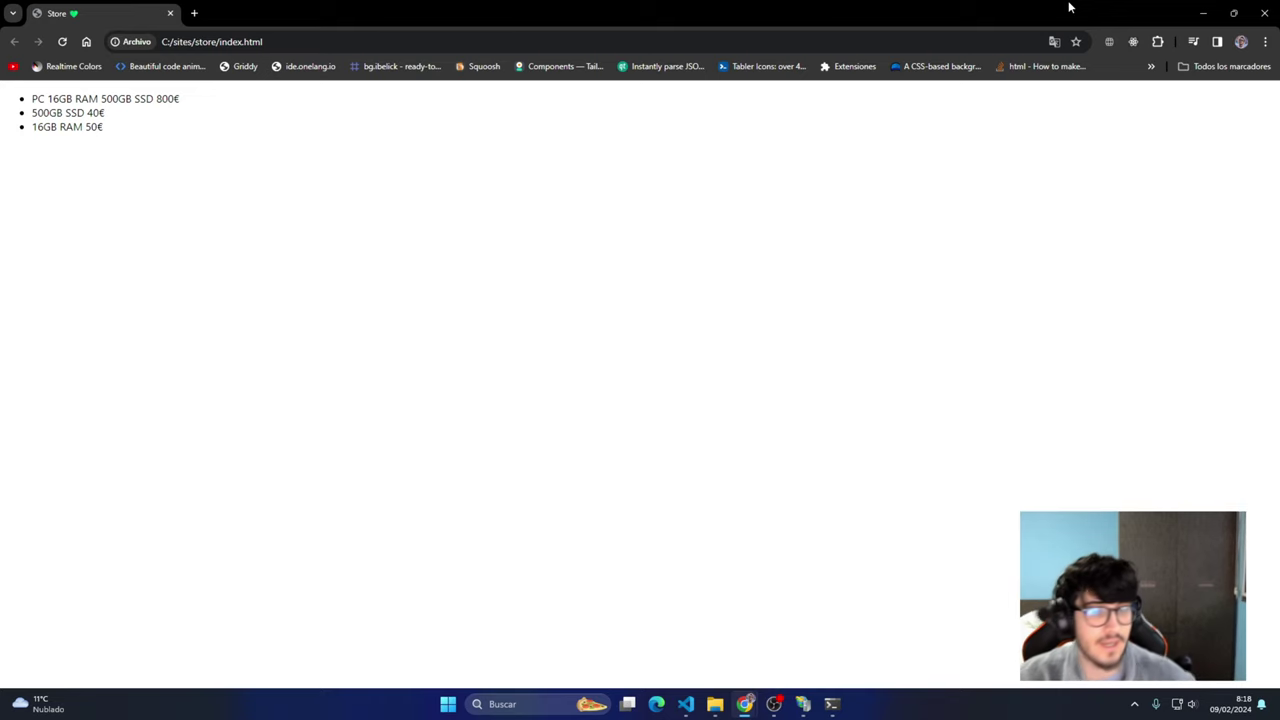
Switch to Internet Information Services (IIS) Manager
left_click(803, 704)
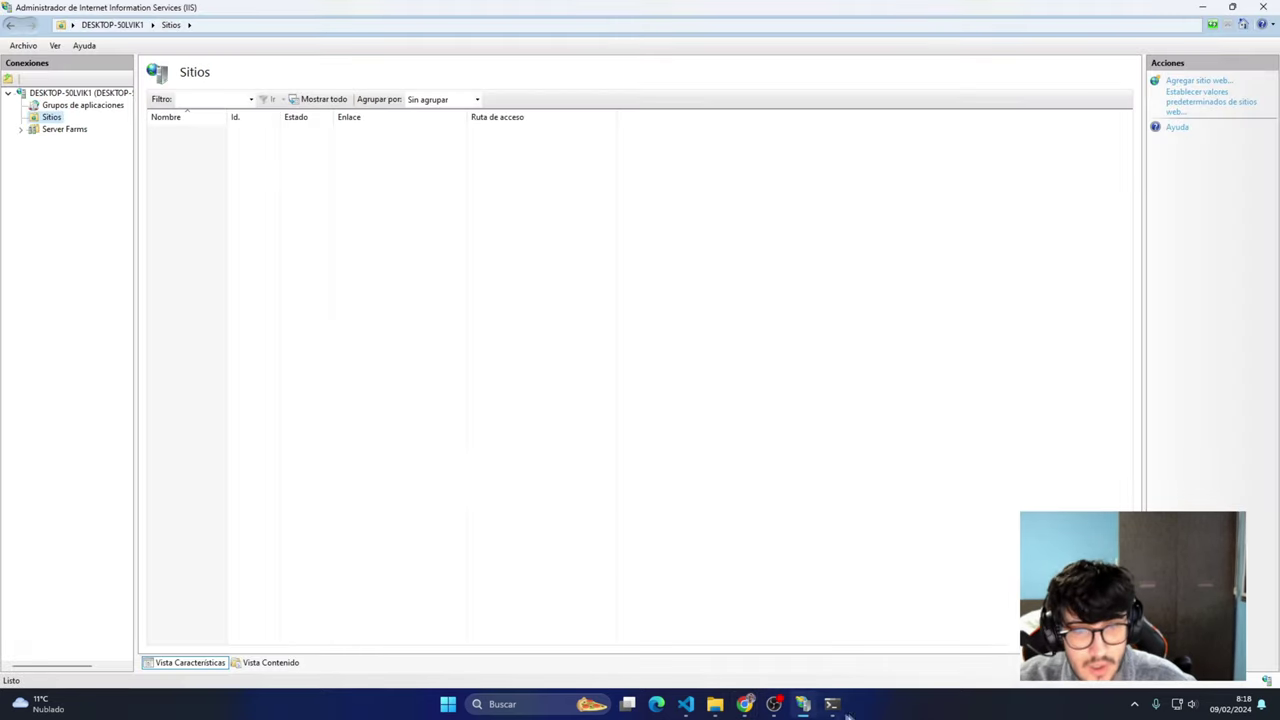
right_click(50, 117)
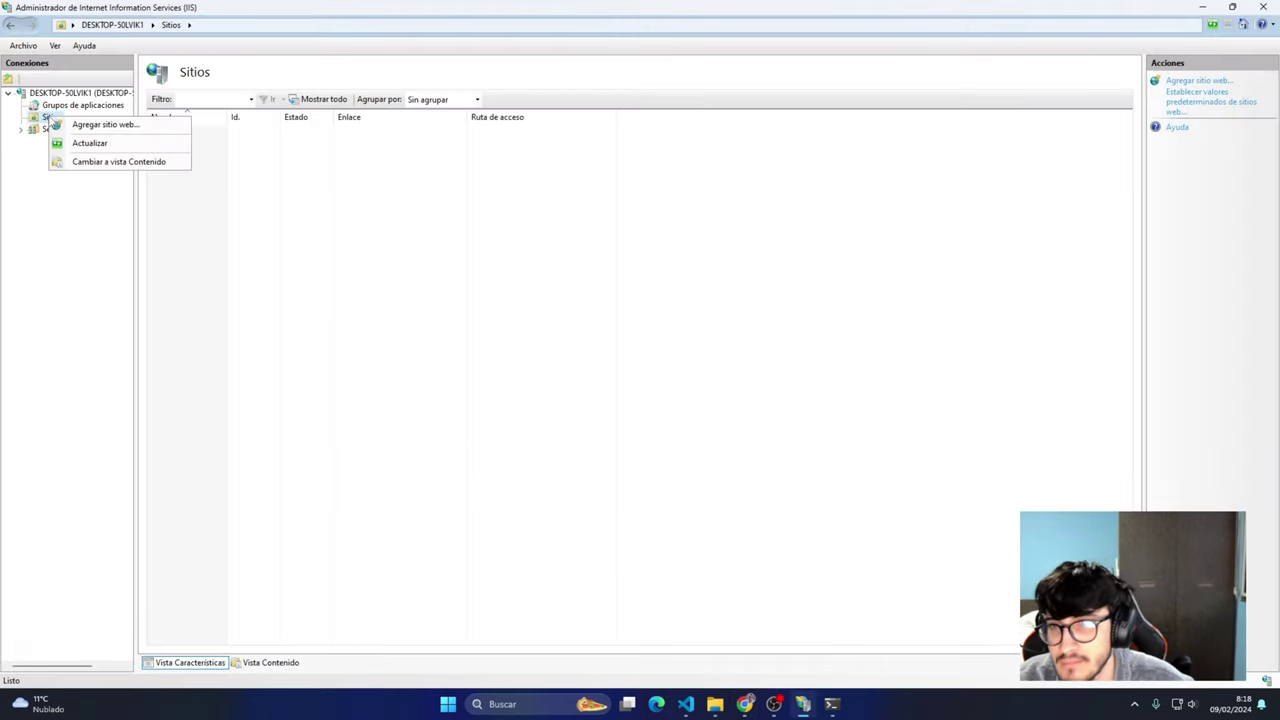
left_click(85, 124)
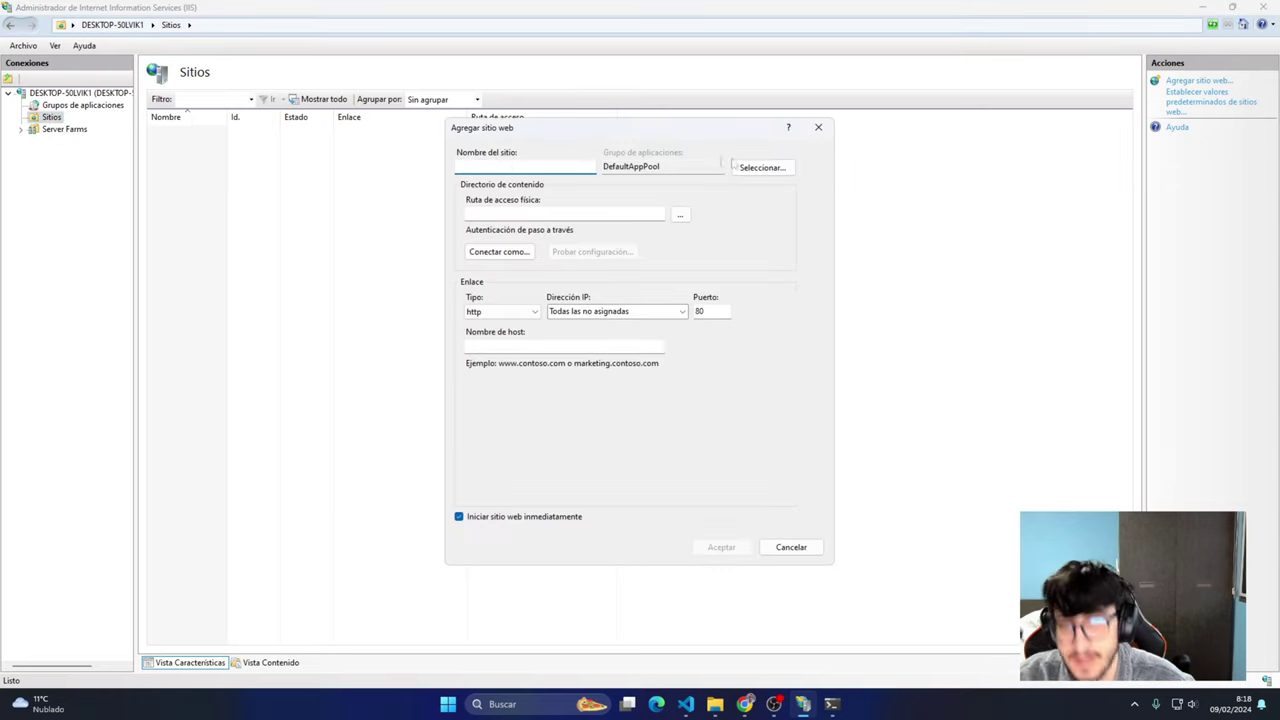
left_click(826, 134)
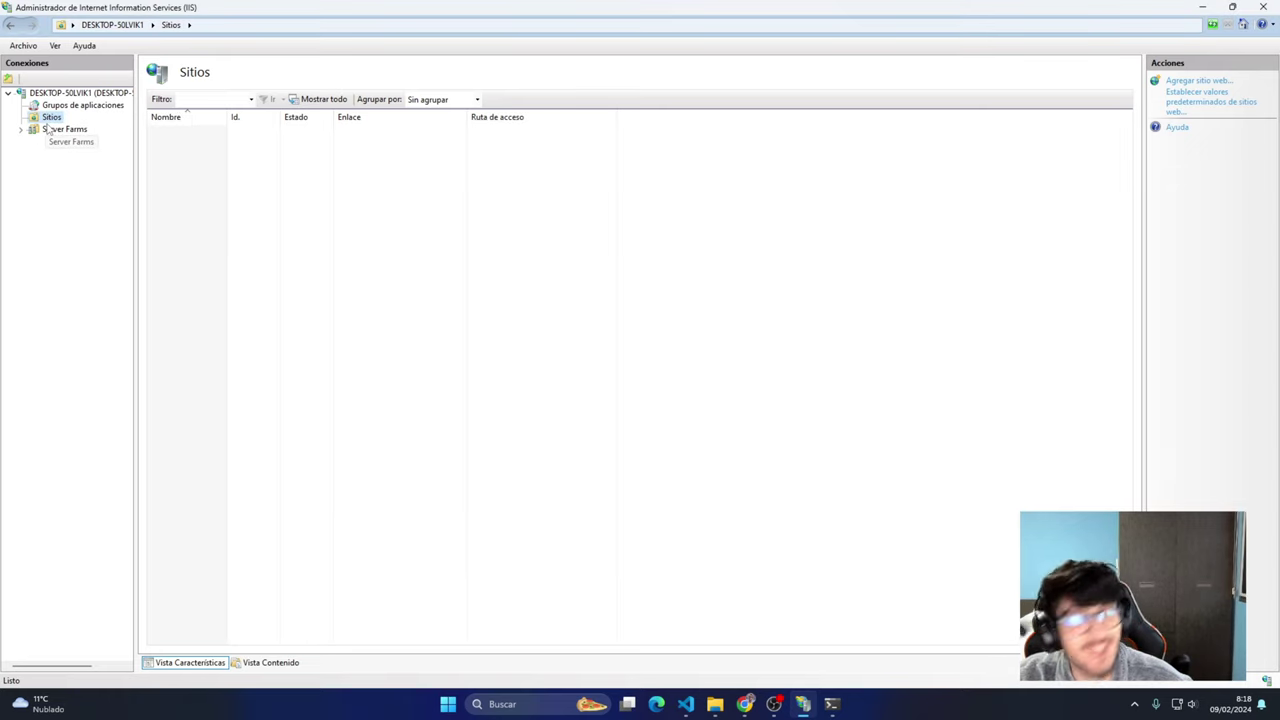
right_click(46, 130)
left_click(52, 118)
Start adding a new website under Sites and name it "Store"
right_click(48, 116)
left_click(98, 123)
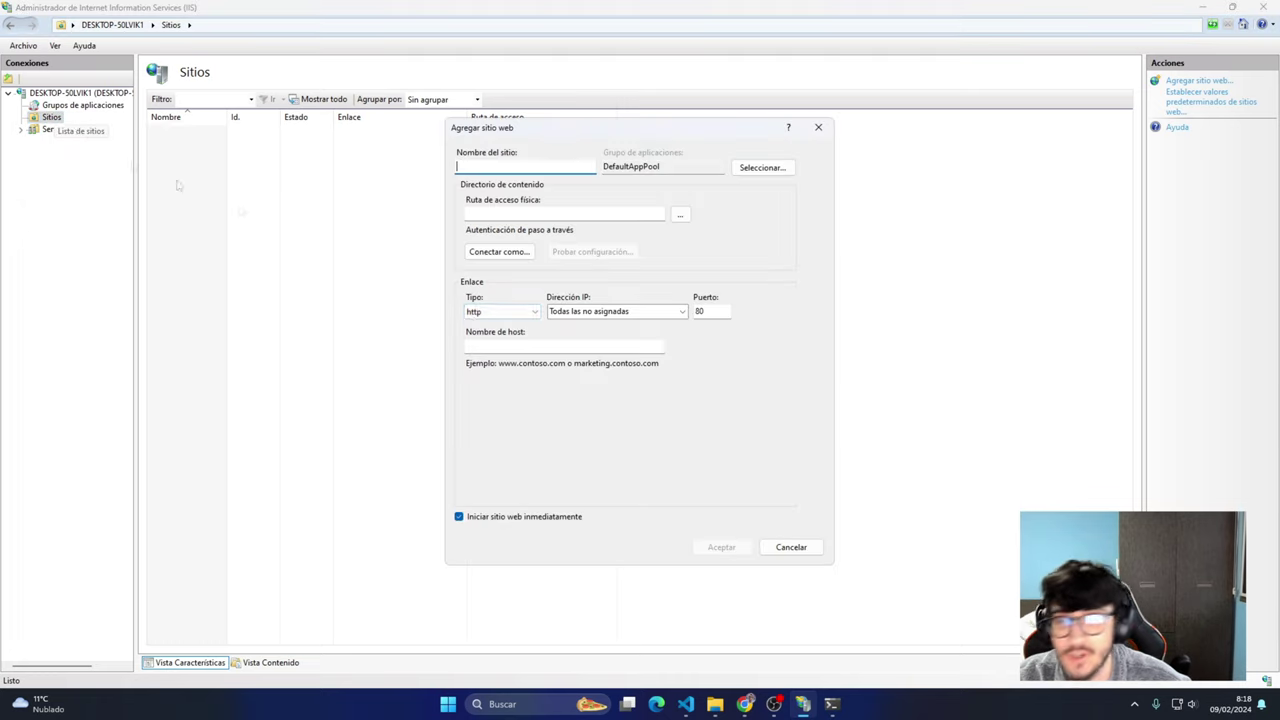
type("sTORE")
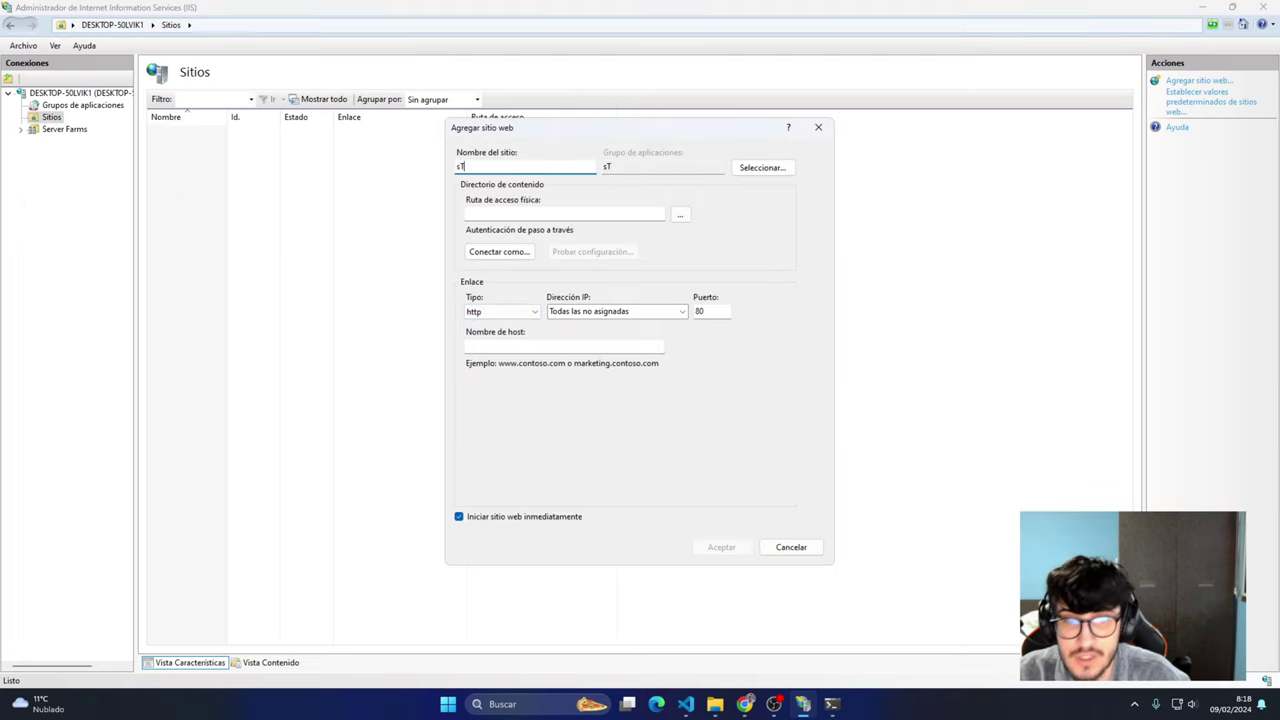
key("BackSpace")
key("BackSpace")
key("BackSpace")
key("BackSpace")
key("BackSpace")
type("Store")
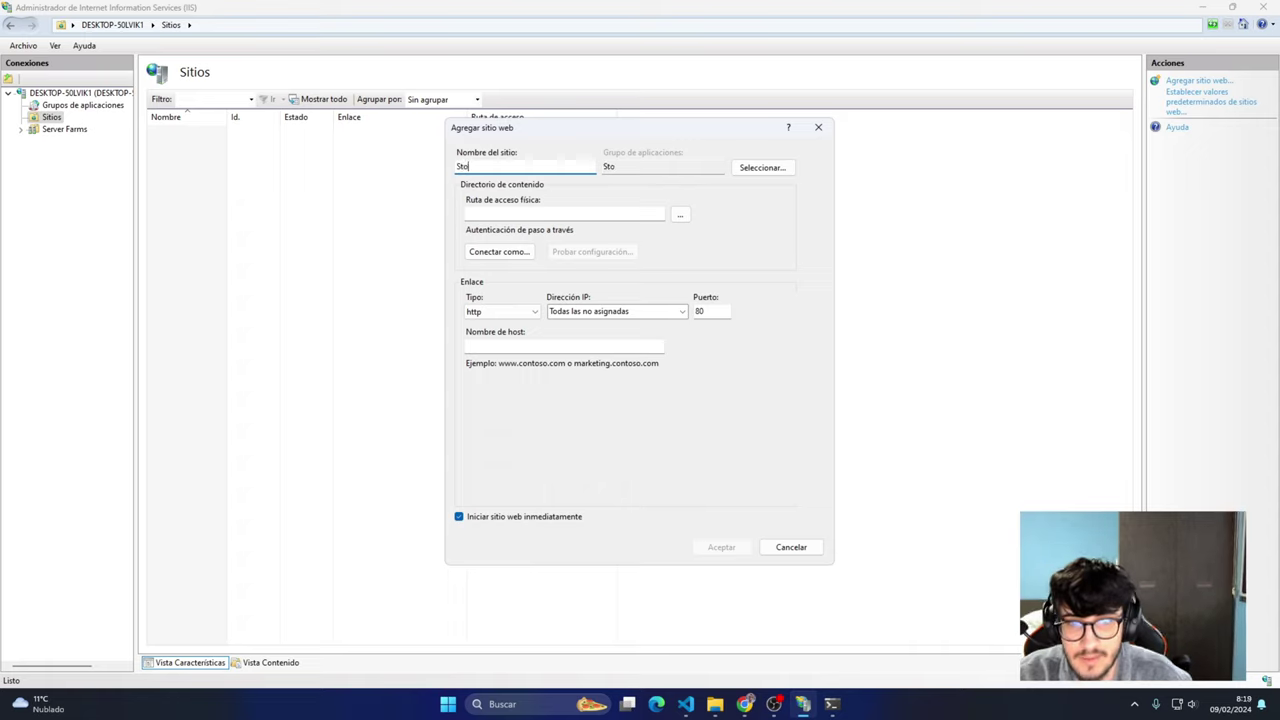
Set the new site's physical path to C:\sites\store by browsing to the store folder
left_click(680, 216)
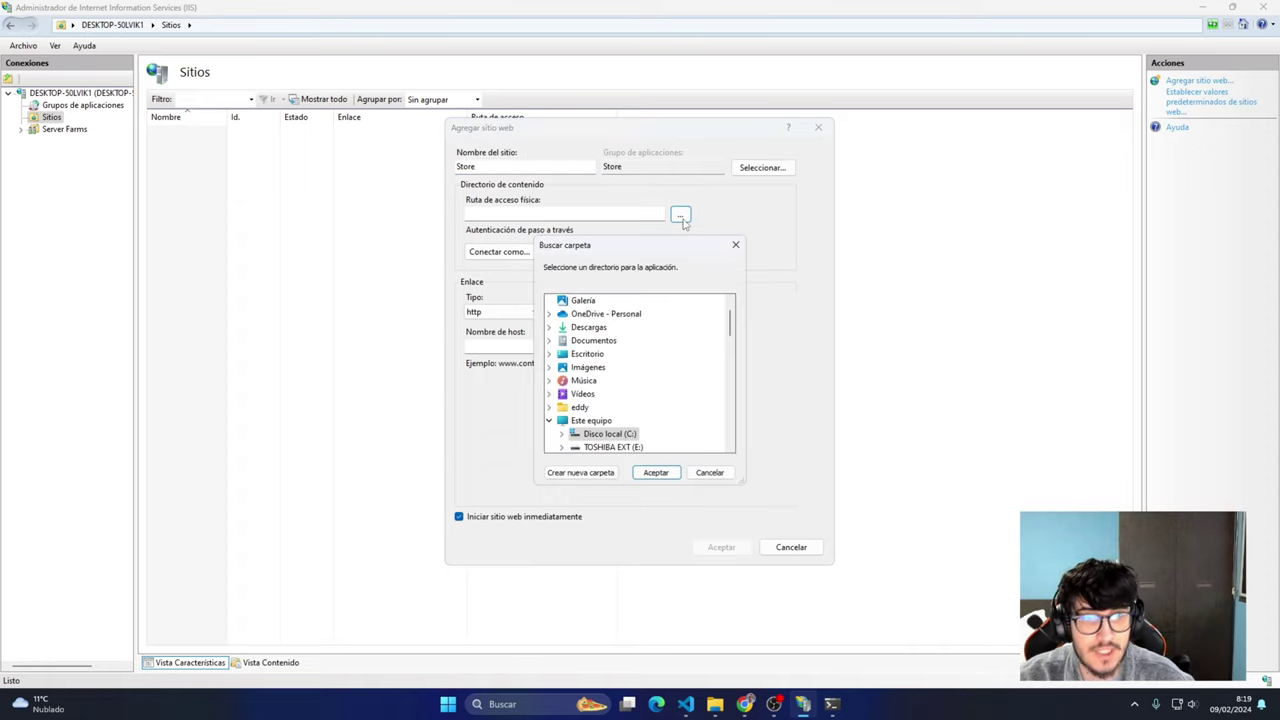
left_click(573, 433)
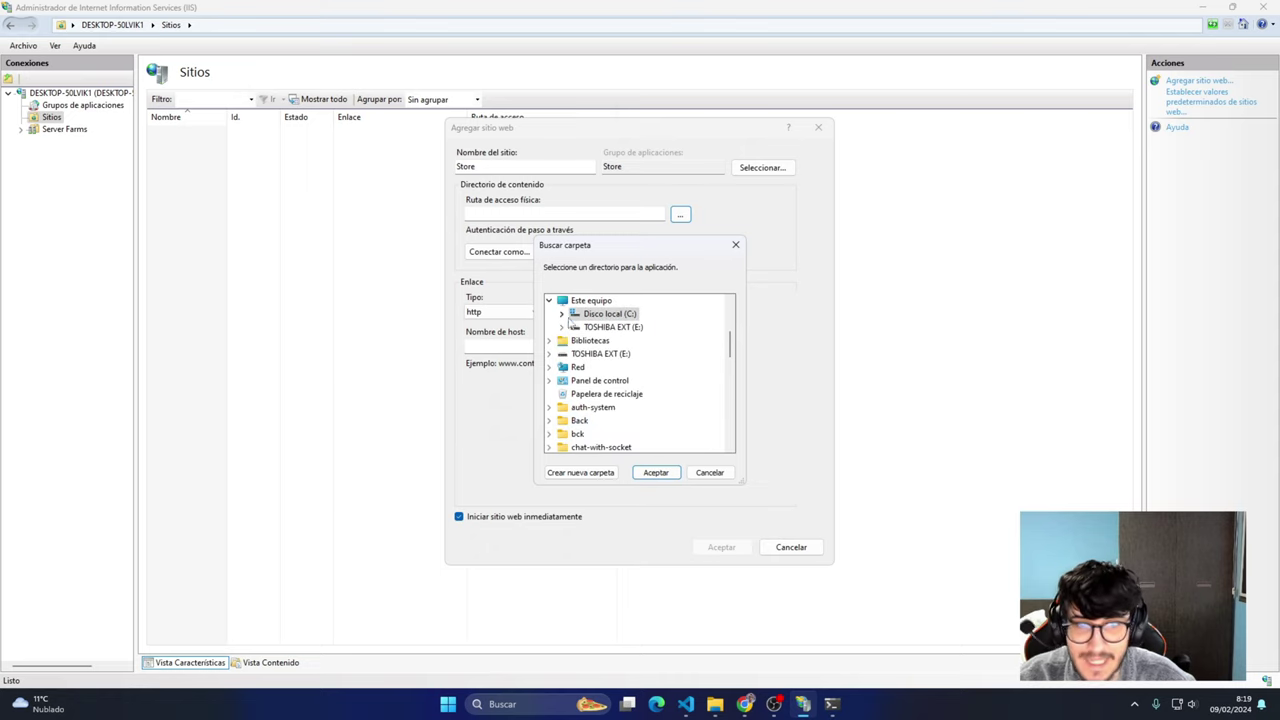
scroll(603, 407, "down", 3)
scroll(603, 407, "down", 1)
left_click(574, 354)
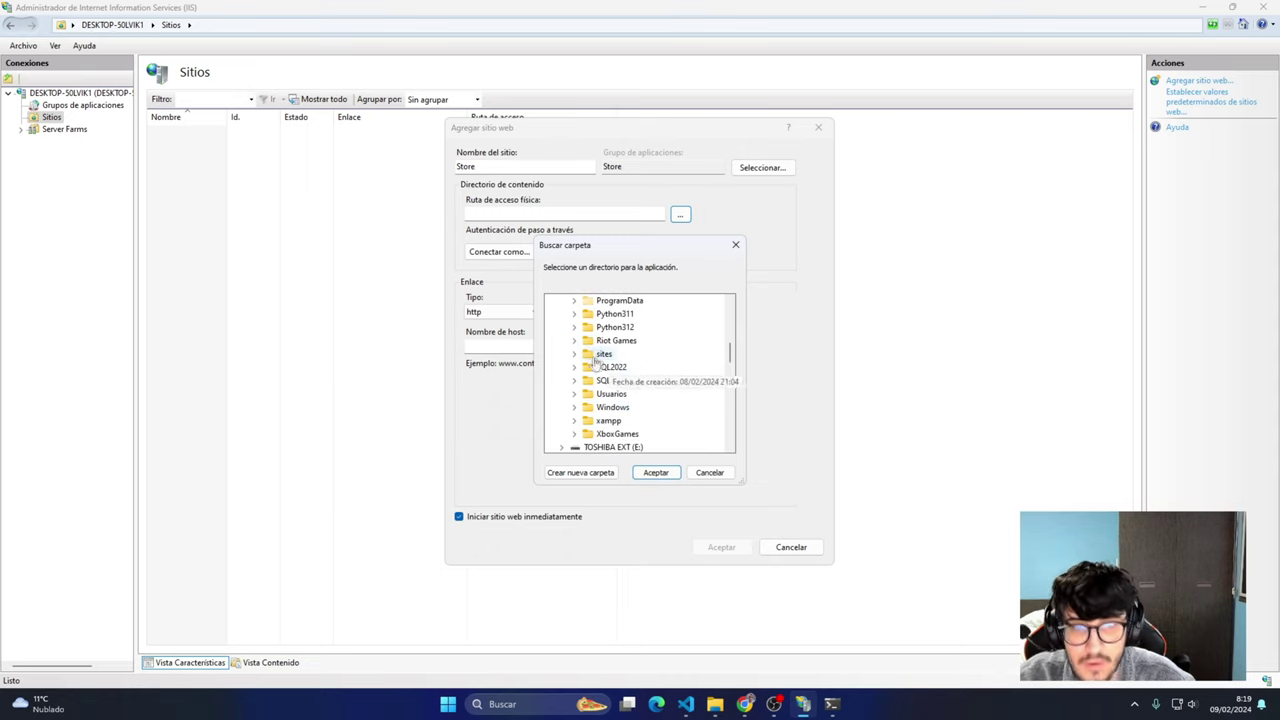
left_click(617, 367)
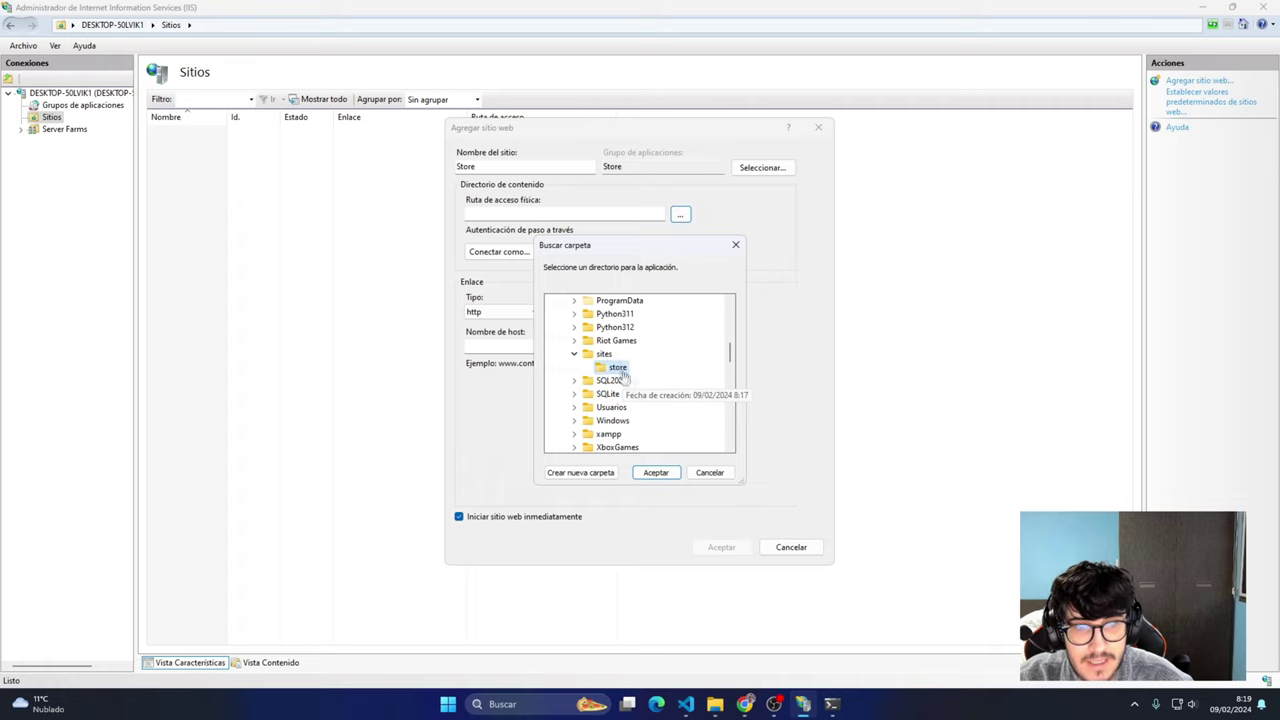
left_click(656, 473)
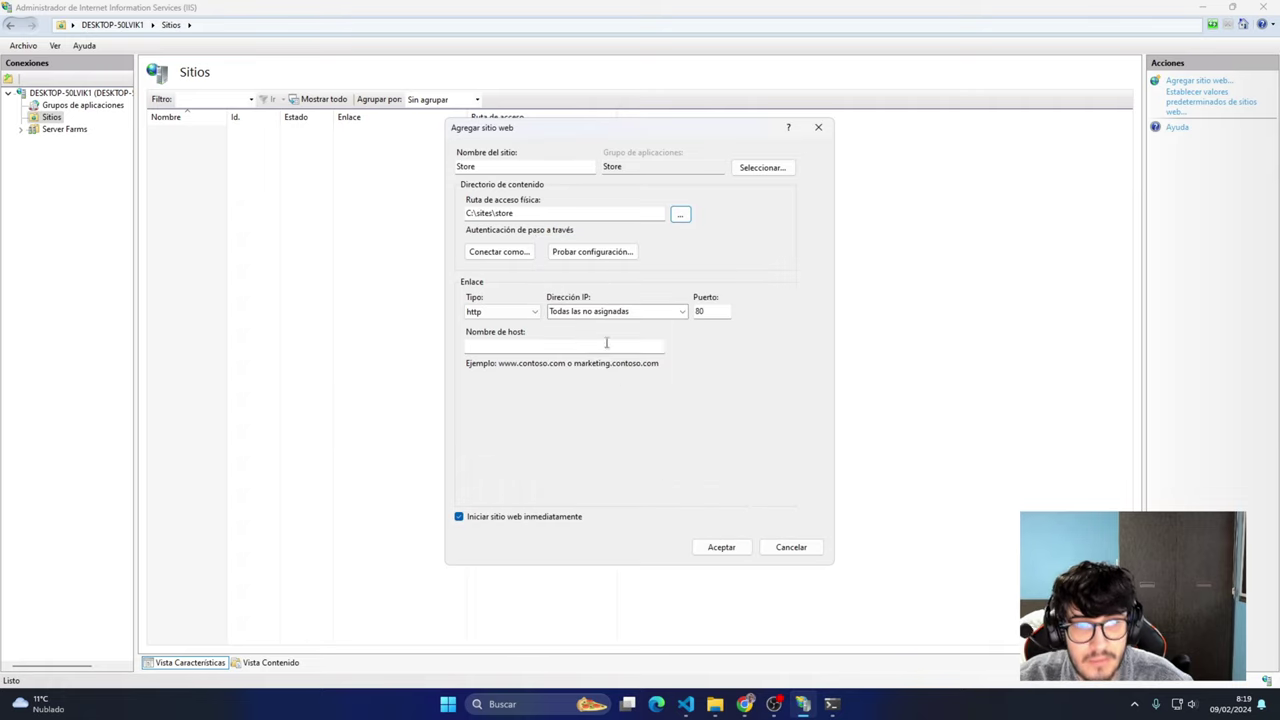
Create the Store site with an http binding on all unassigned IP addresses, port 80, and an empty host name
left_click(638, 314)
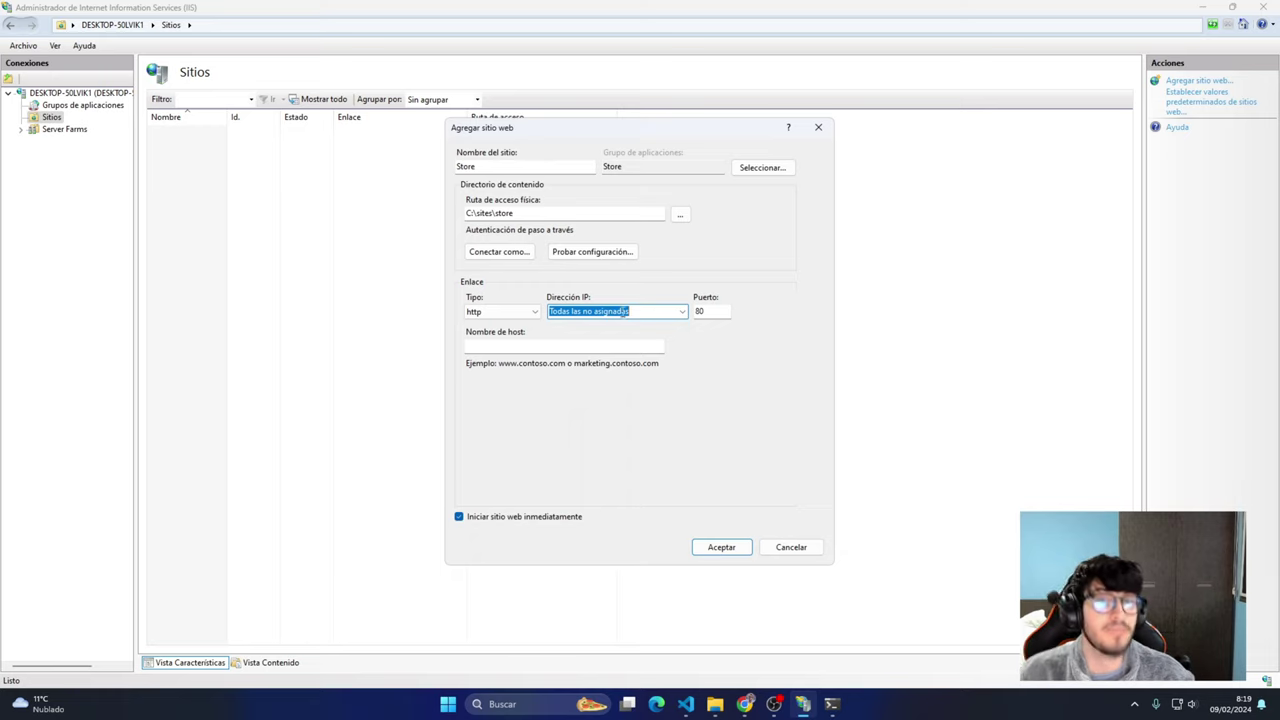
left_click(607, 347)
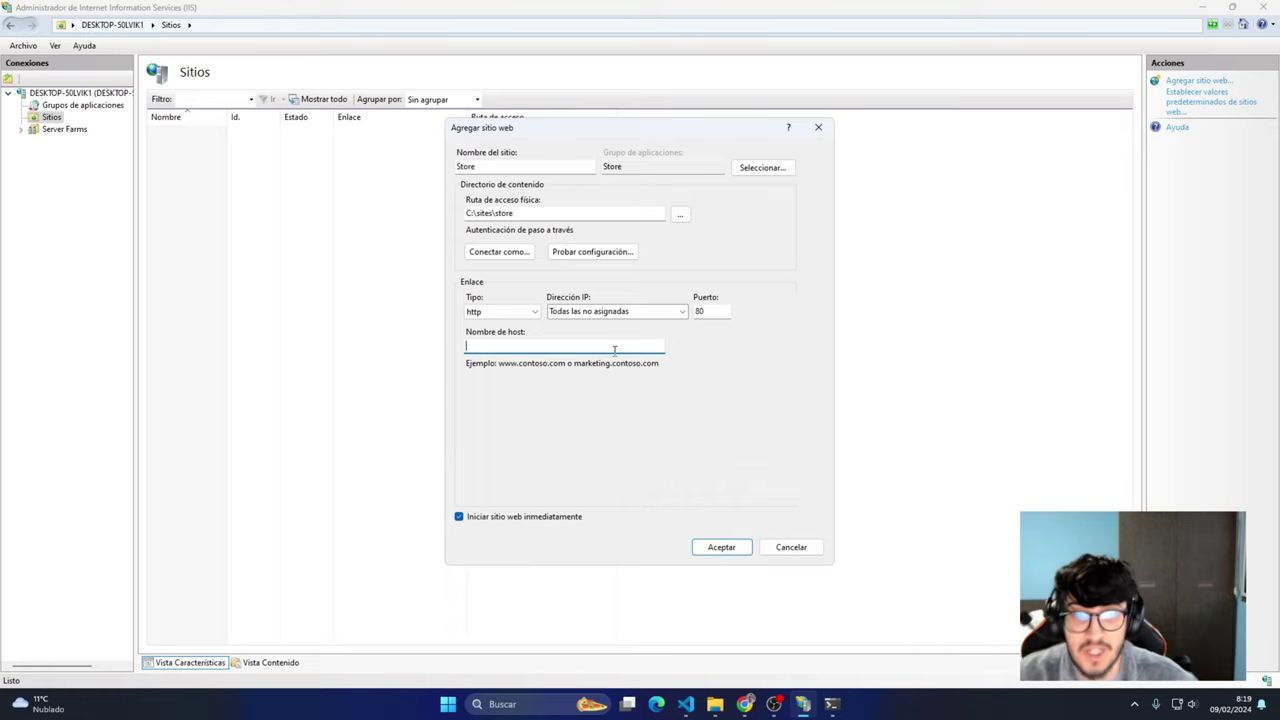
left_click(710, 548)
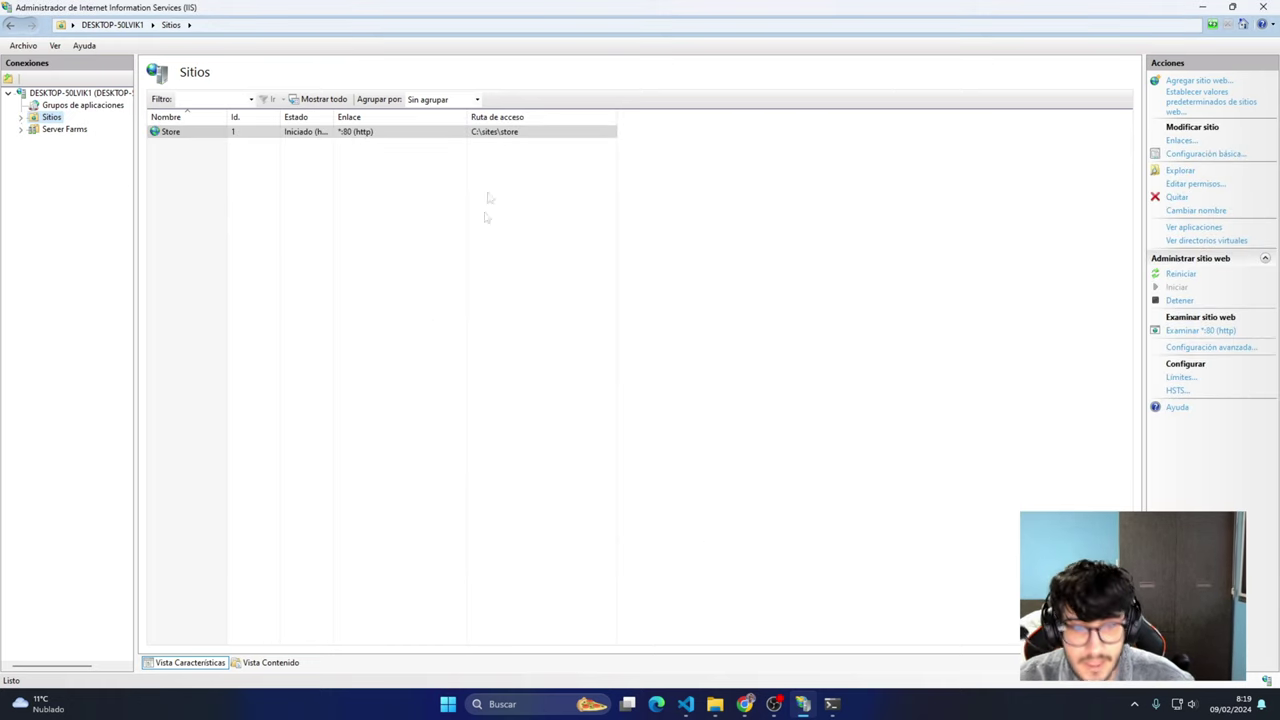
Switch to Google Chrome and load localhost in a new tab to check the hosted Store site
key("super")
type("goo")
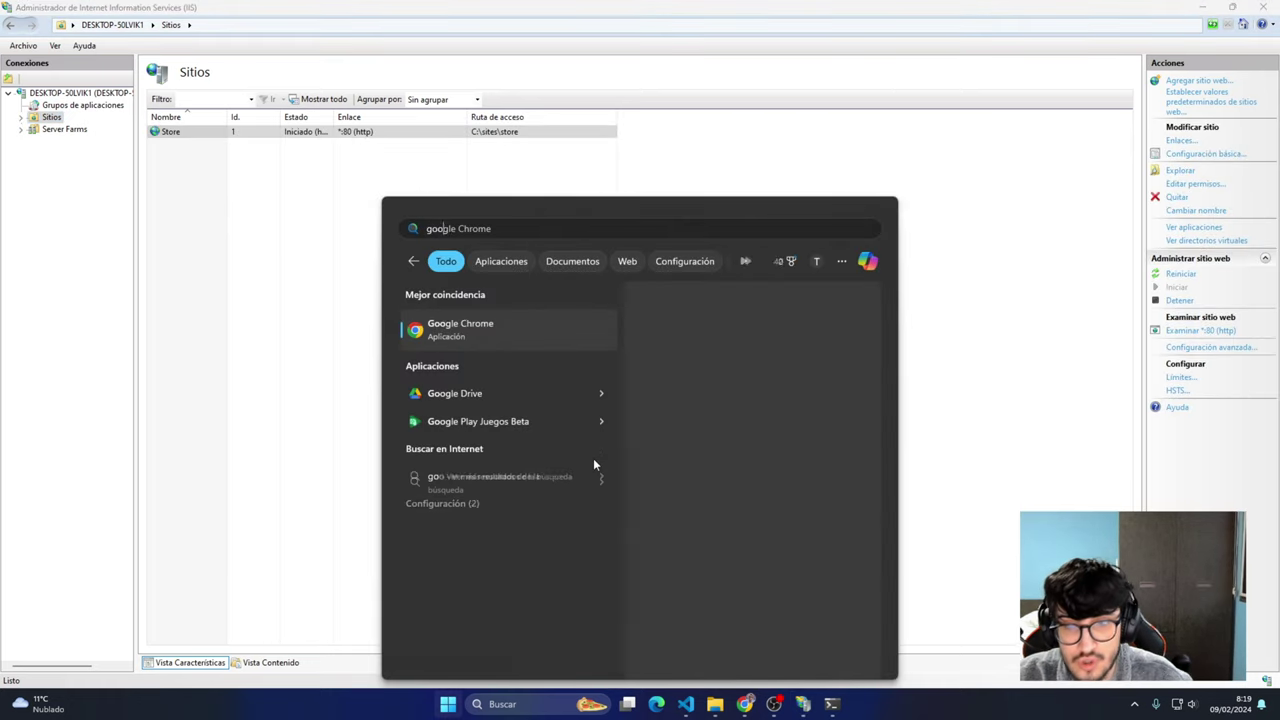
key("Return")
left_click(465, 410)
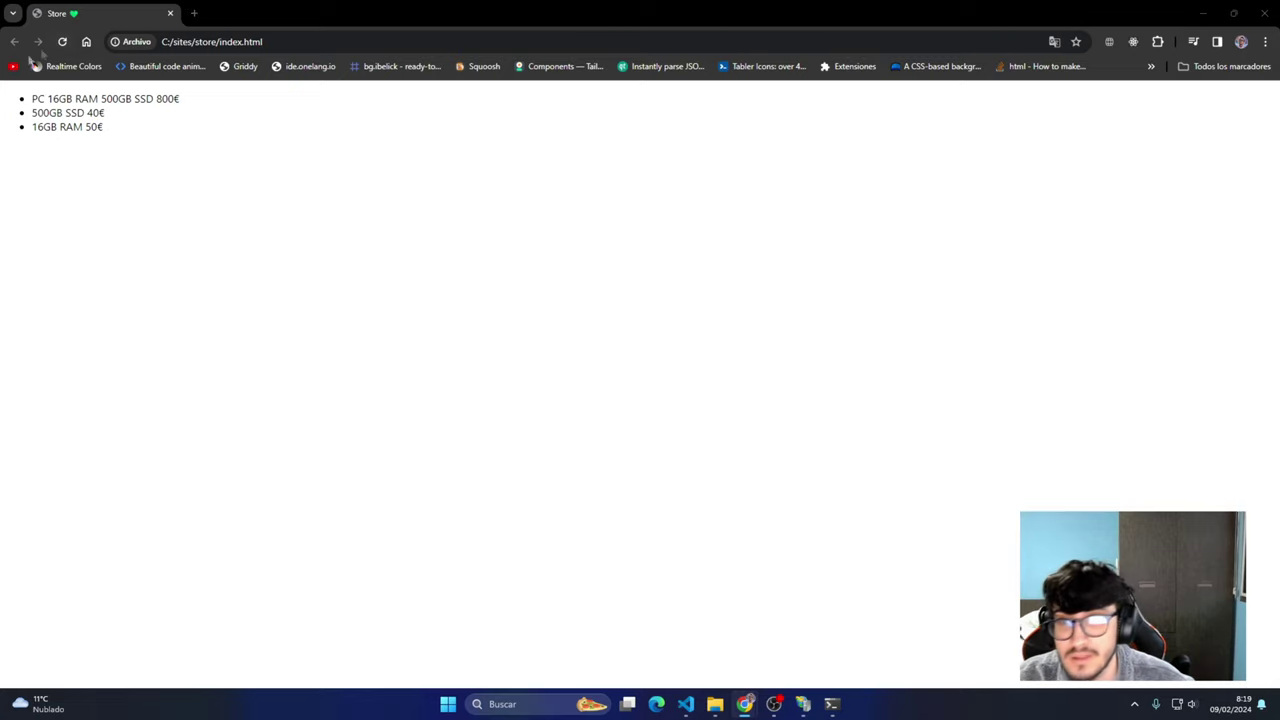
left_click(194, 13)
type("localhost")
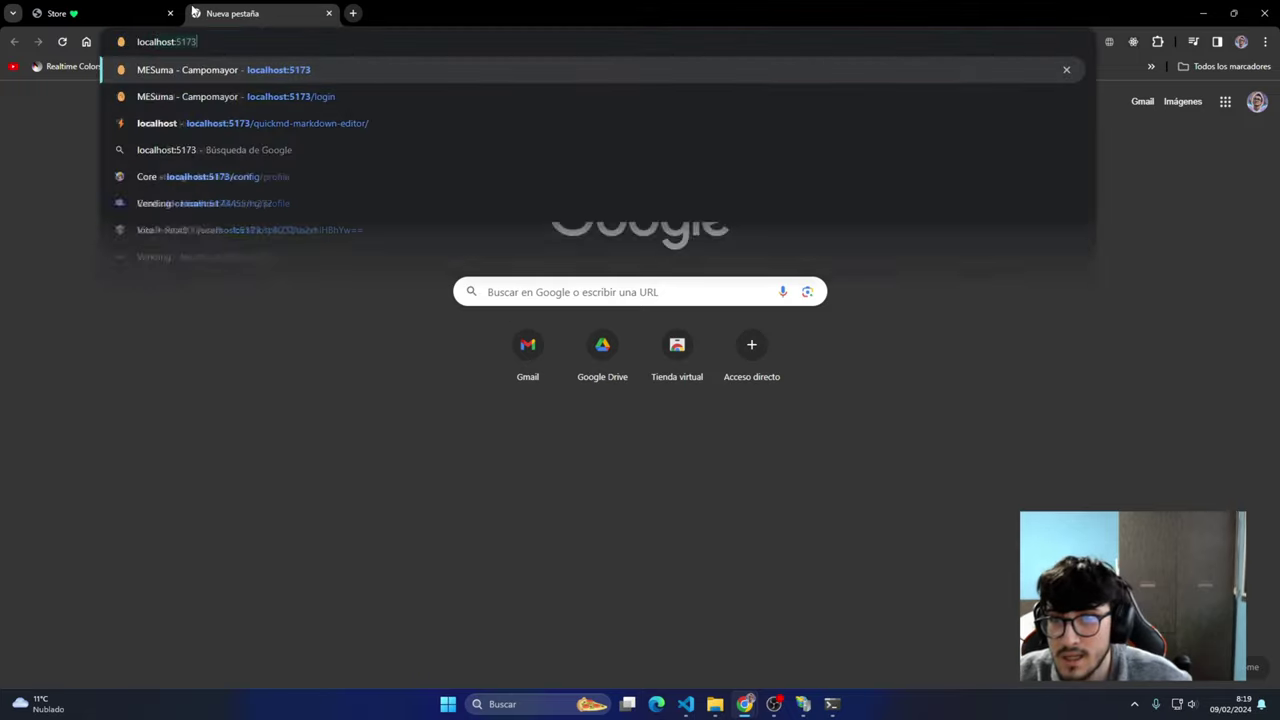
key("Return")
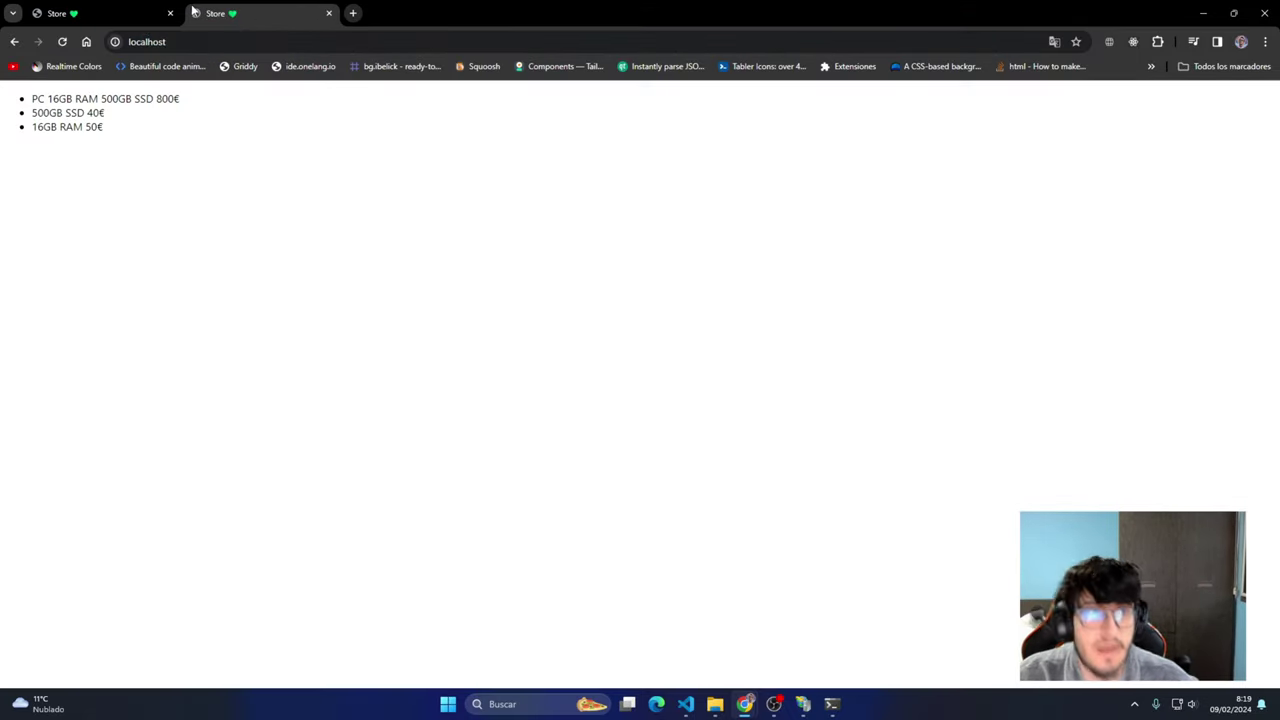
Return to IIS Manager and open the Store site's folder permissions to view its security settings
left_click(1203, 13)
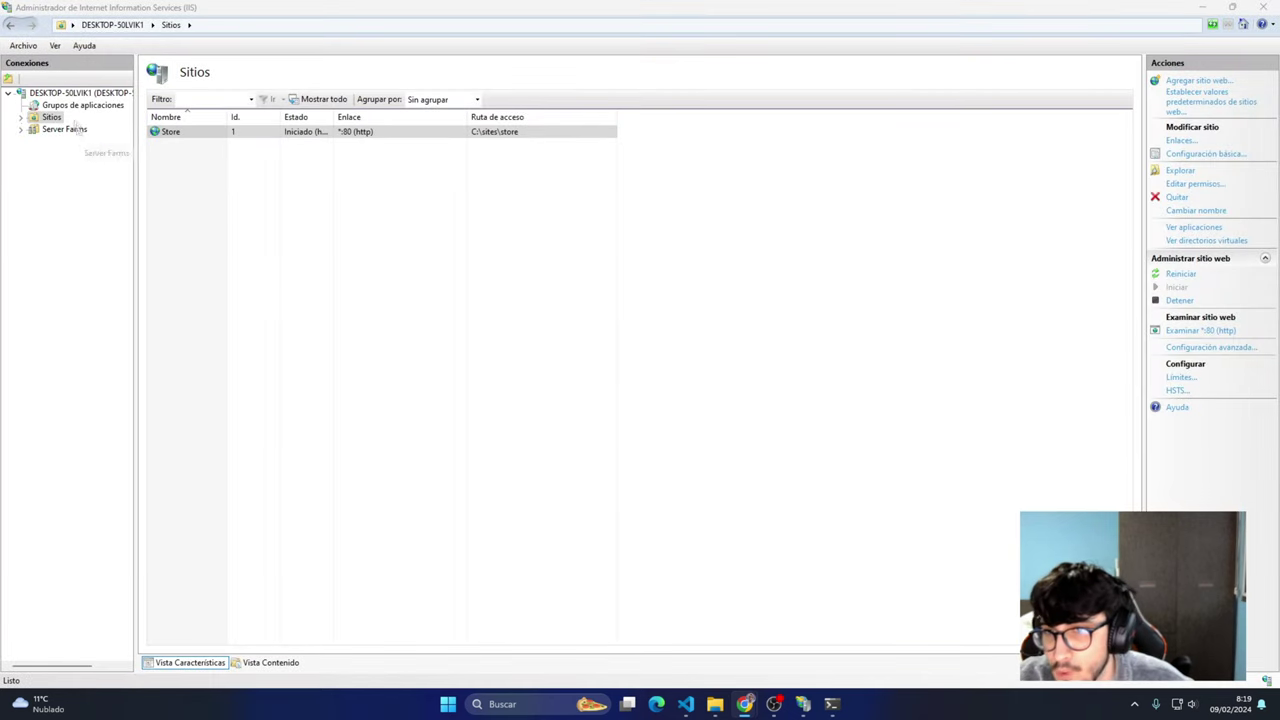
left_click(20, 117)
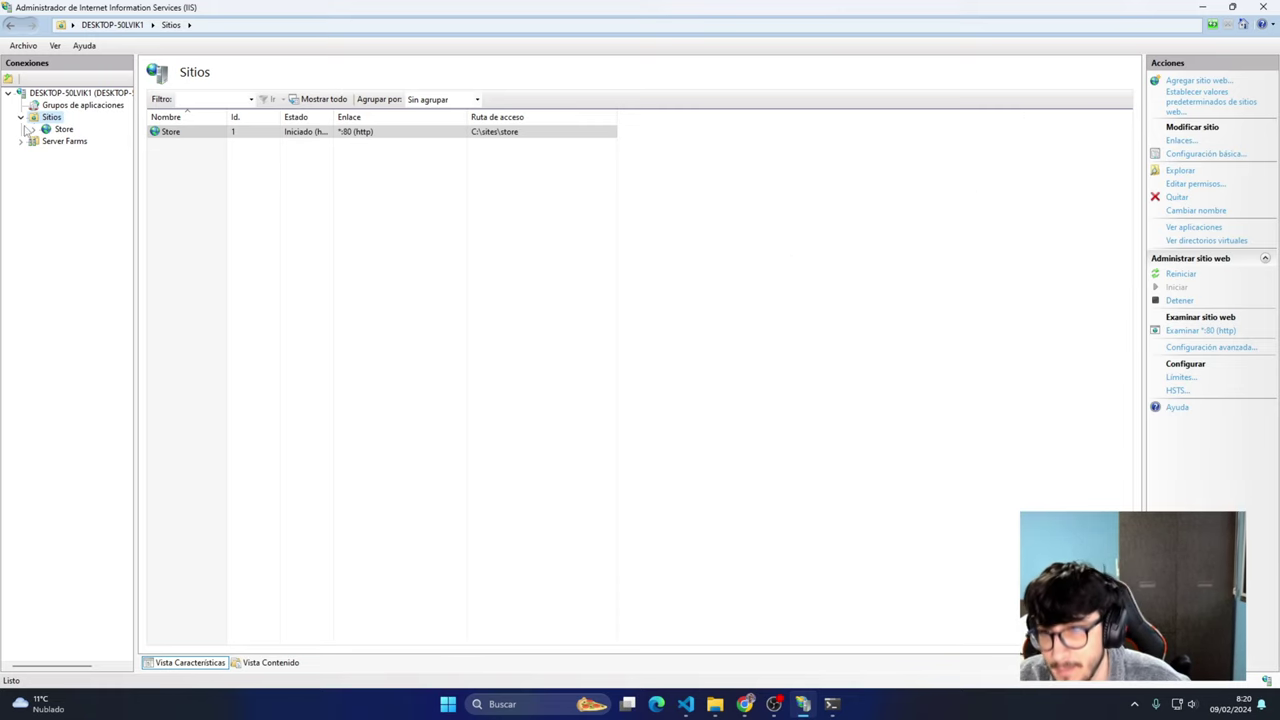
right_click(60, 133)
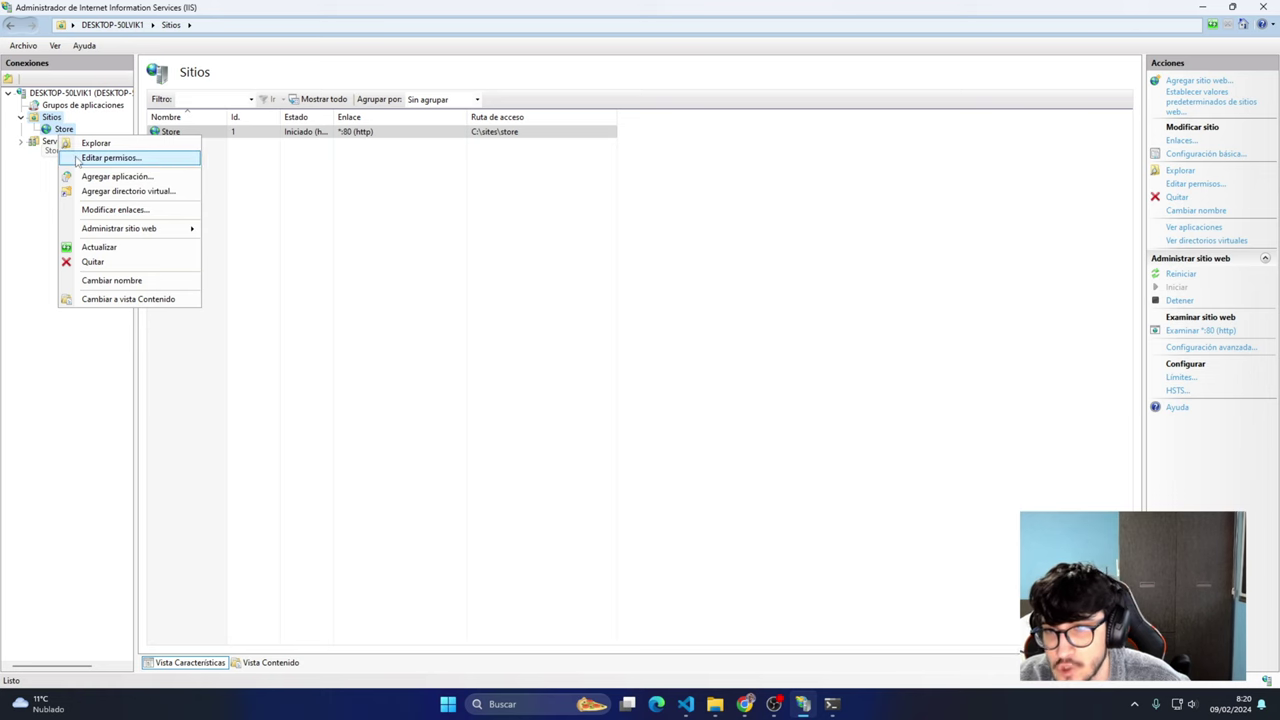
left_click(60, 129)
right_click(60, 129)
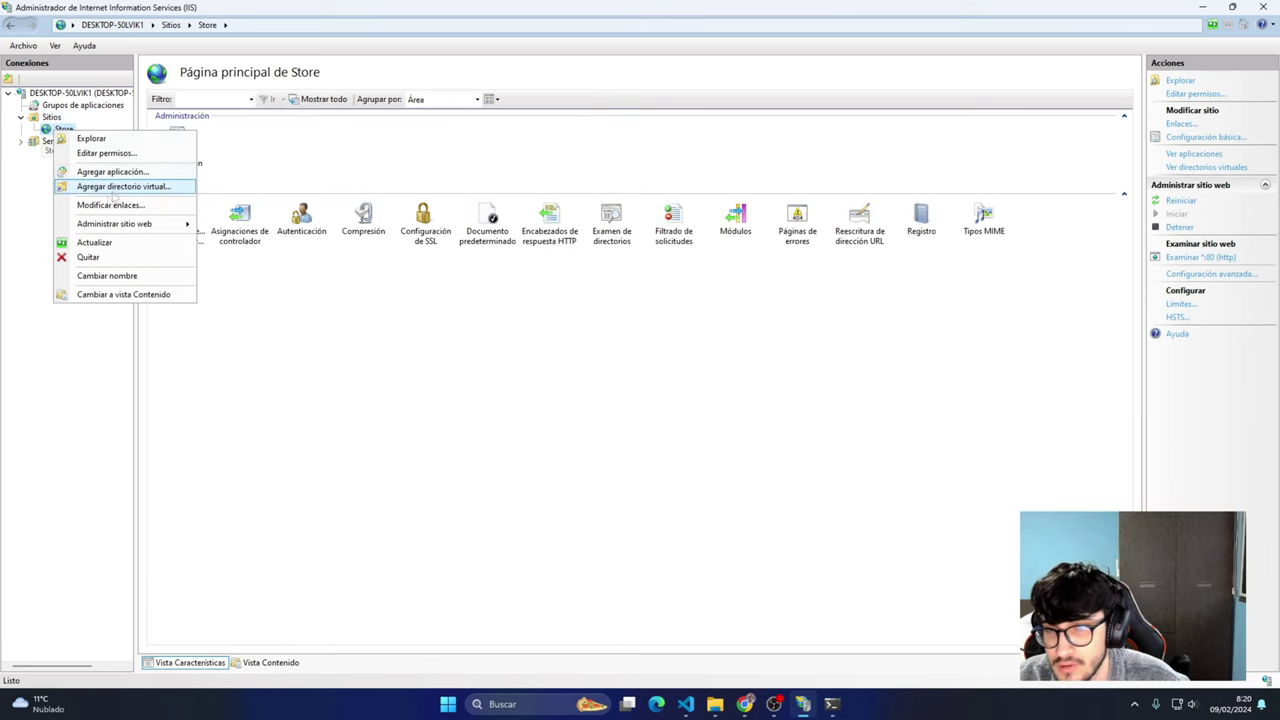
left_click(106, 152)
left_click(172, 192)
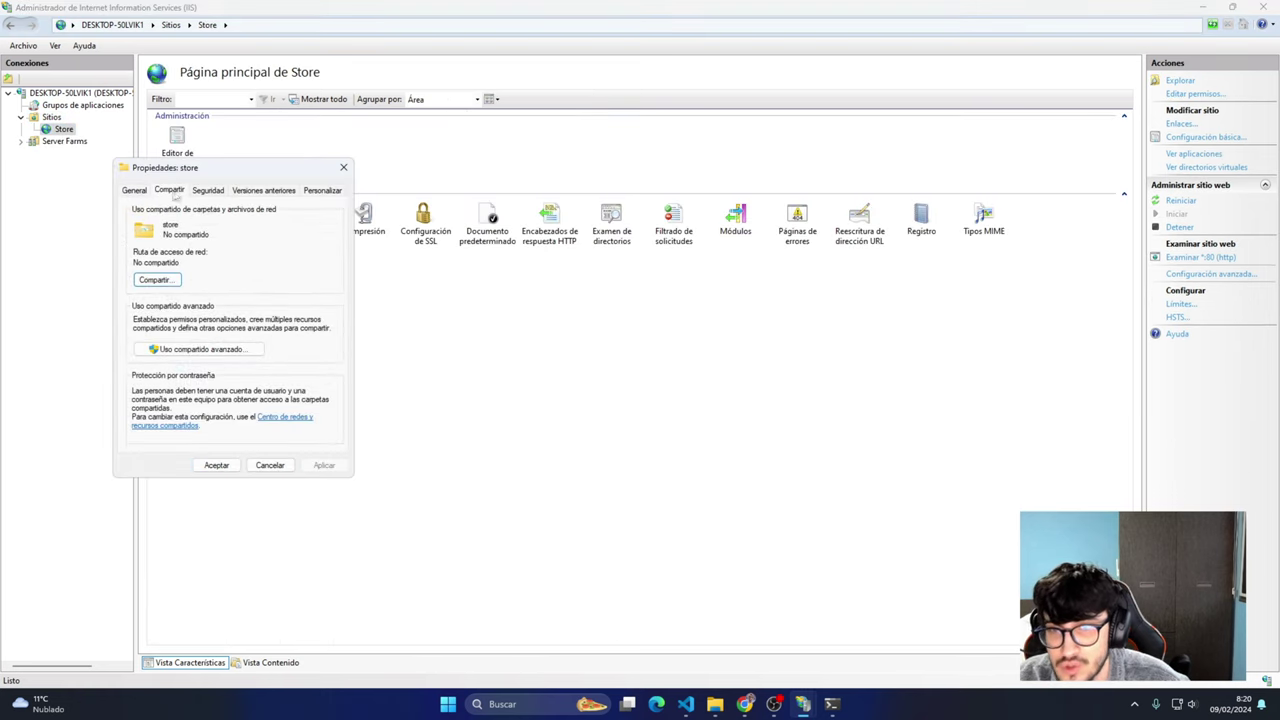
left_click(207, 191)
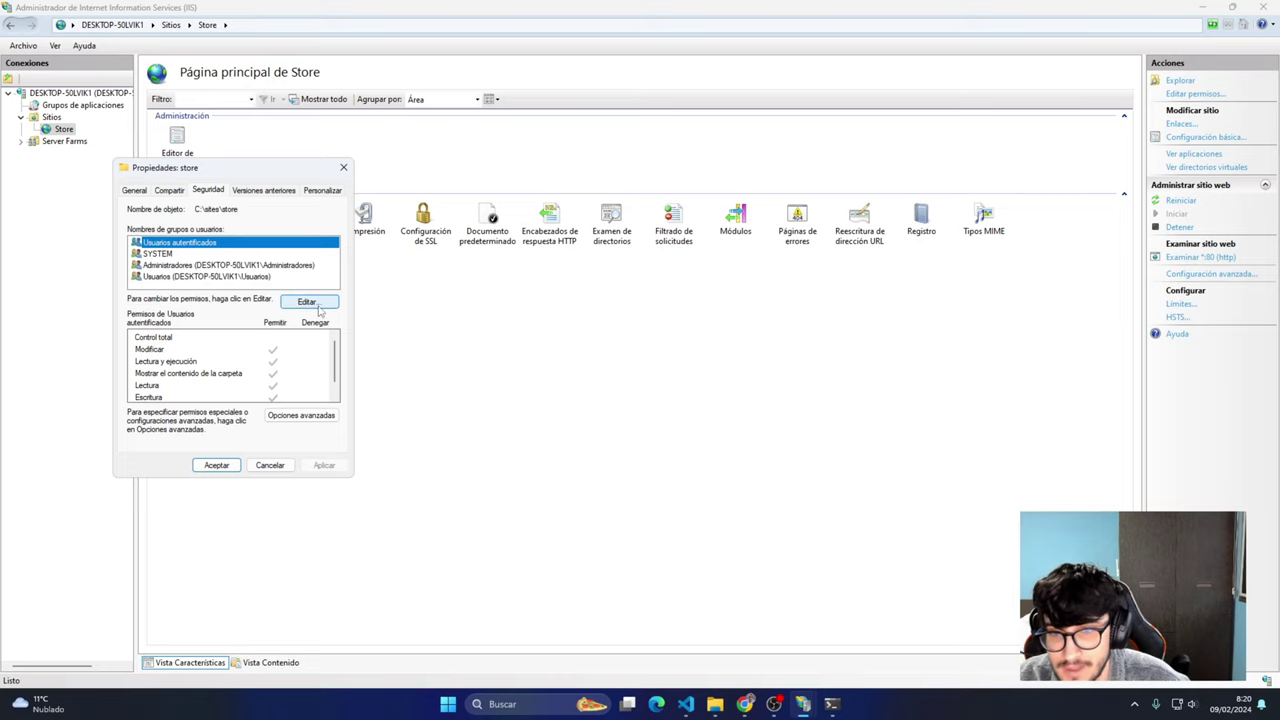
Examine the security permissions of the C:\sites folder in File Explorer and close both folders' properties
key("super")
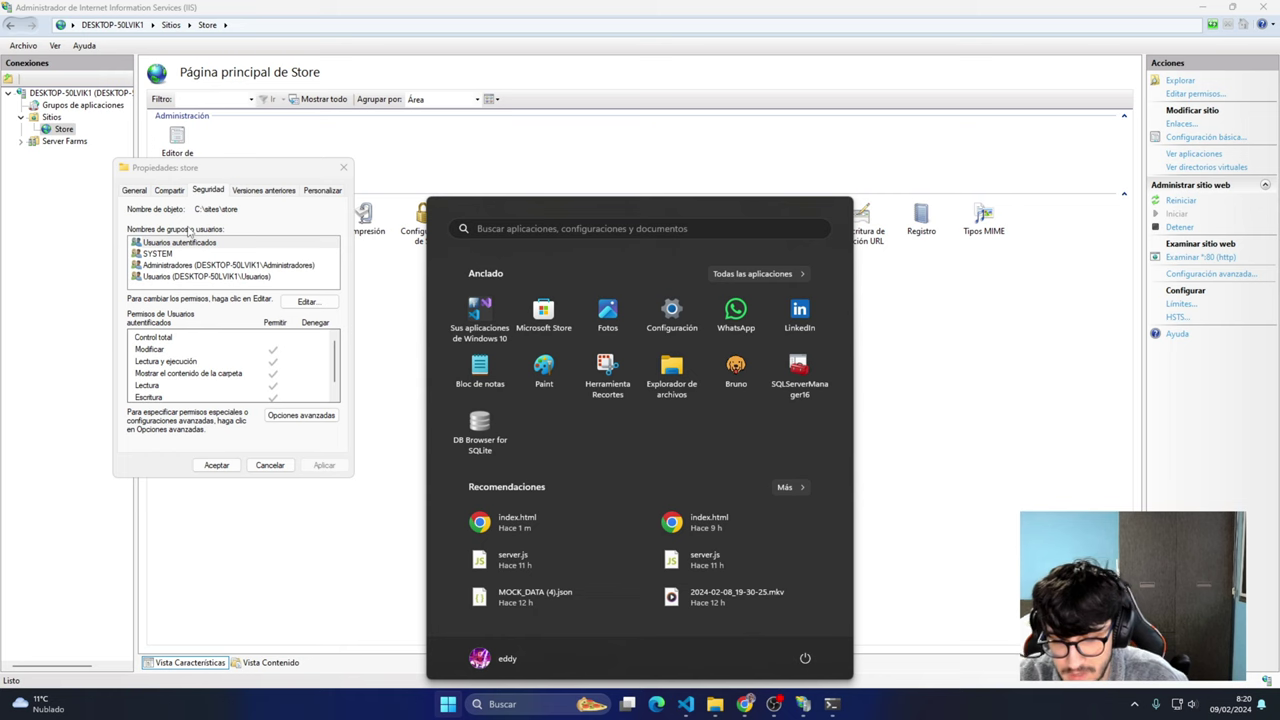
type("explorador de archivos")
key("Return")
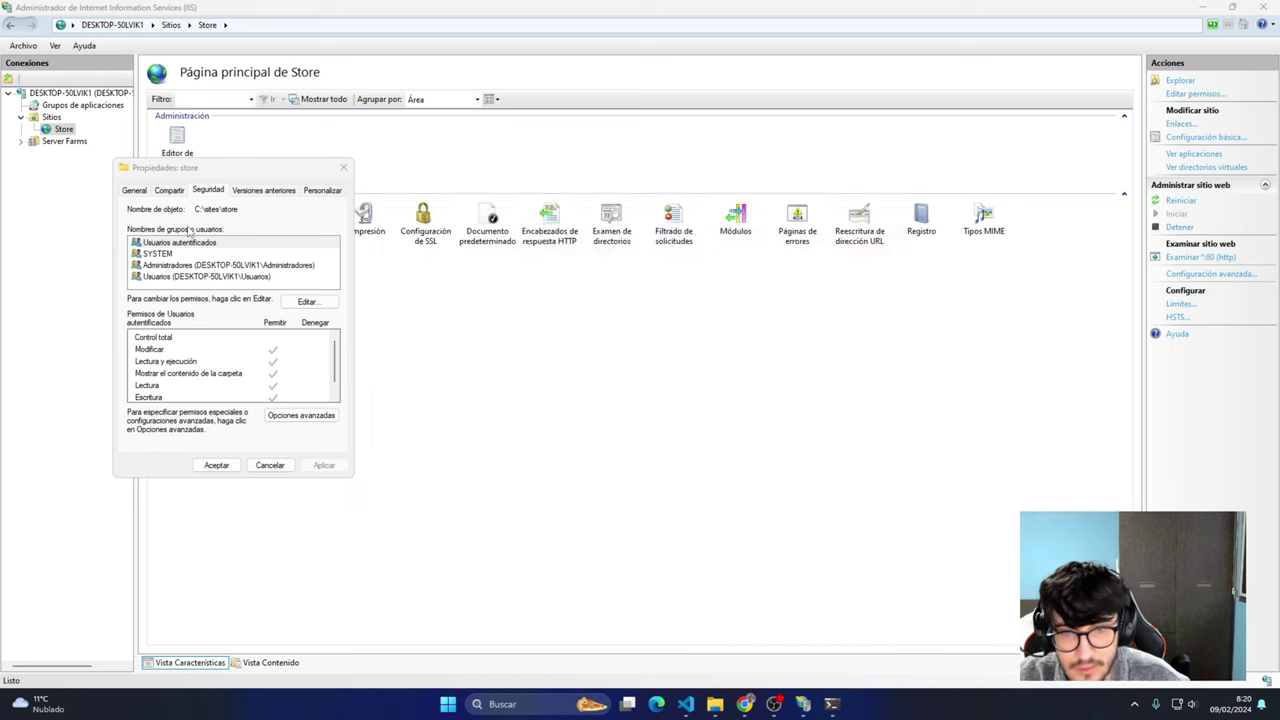
left_click(58, 430)
left_click(221, 150)
double_click(221, 147)
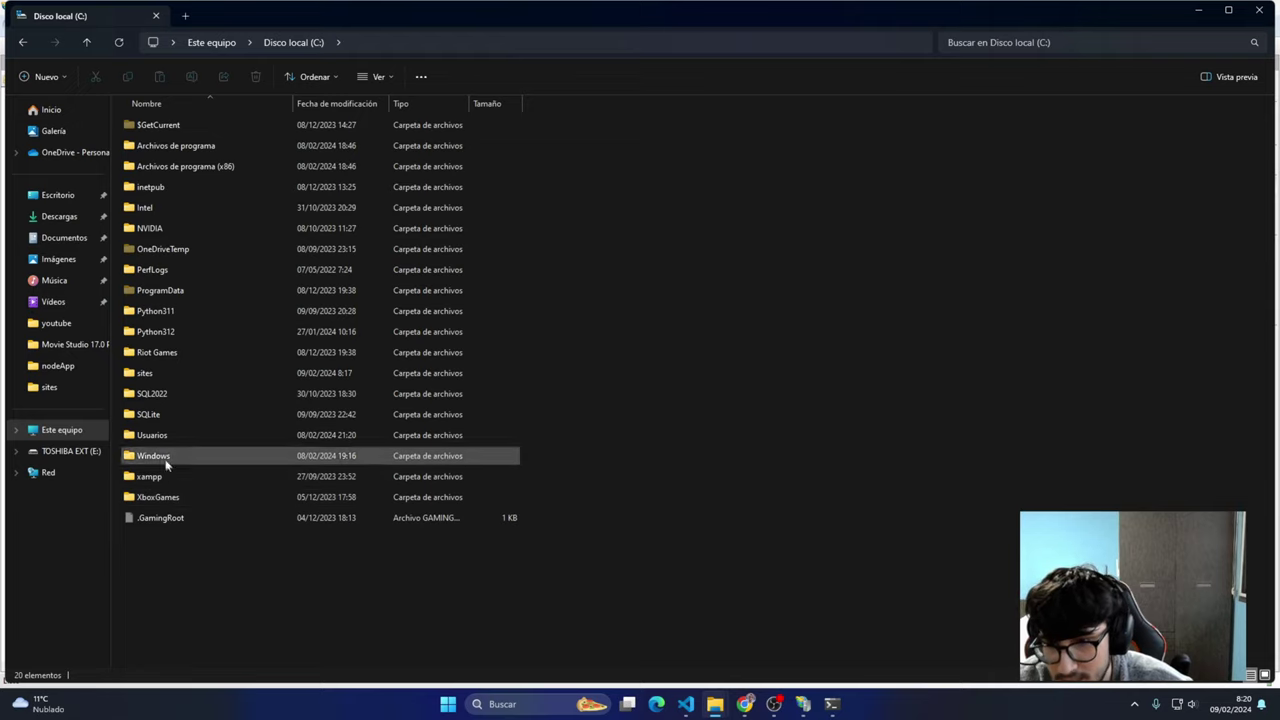
right_click(160, 376)
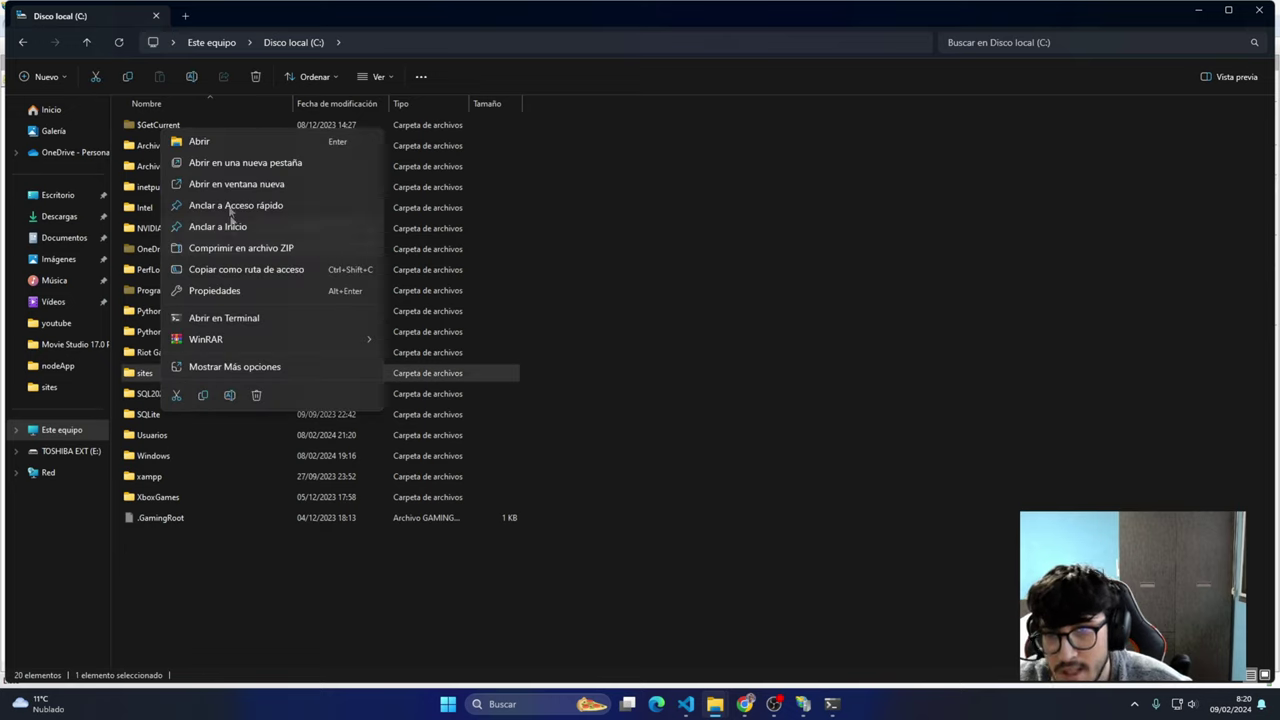
left_click(262, 367)
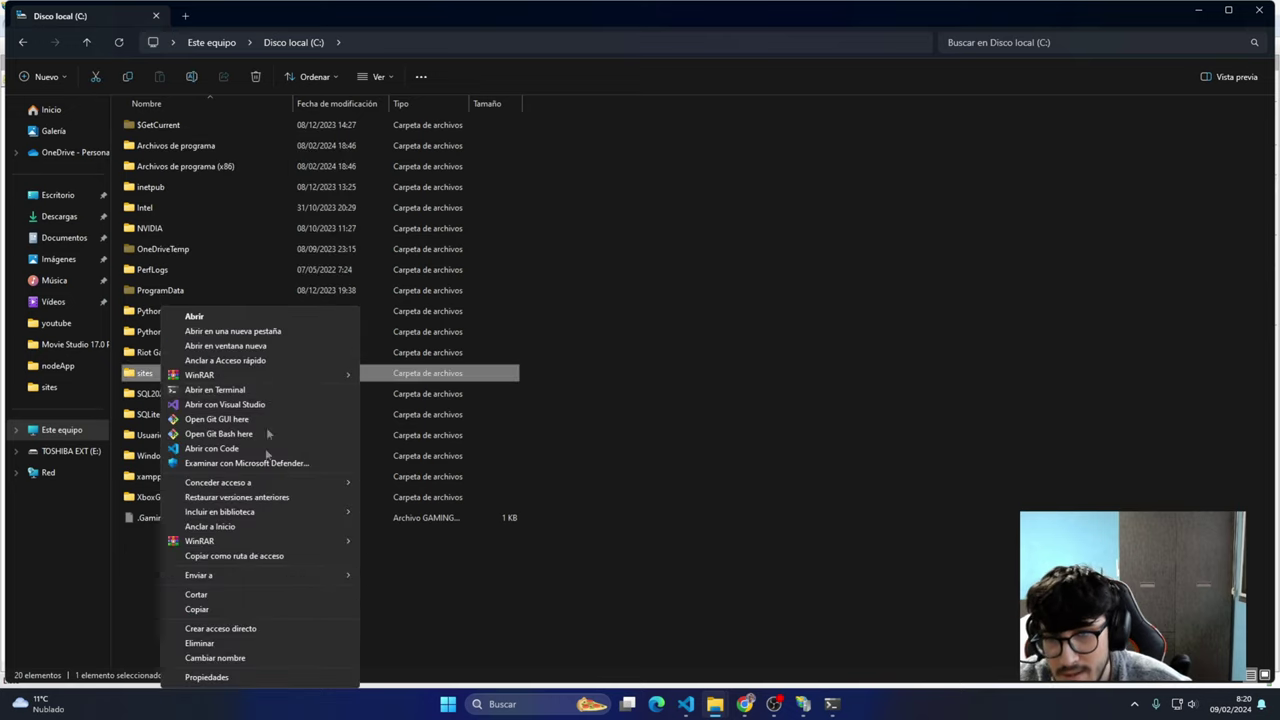
left_click(228, 677)
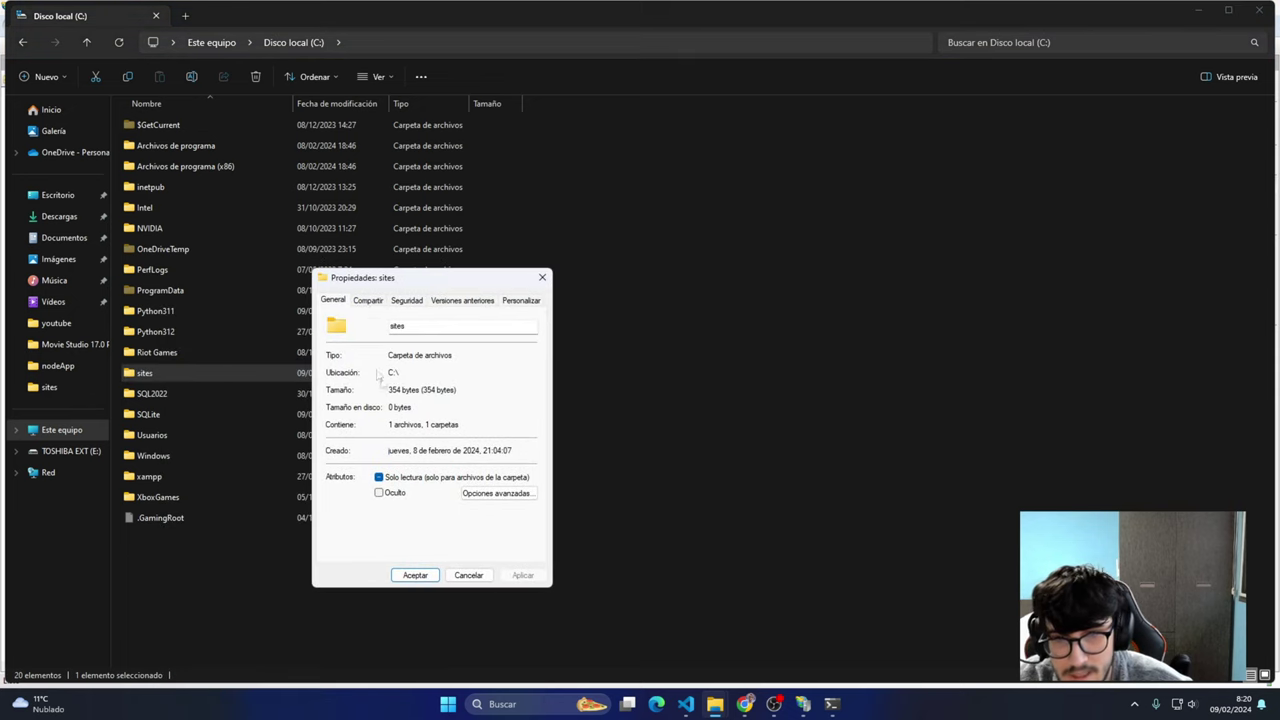
left_click(406, 303)
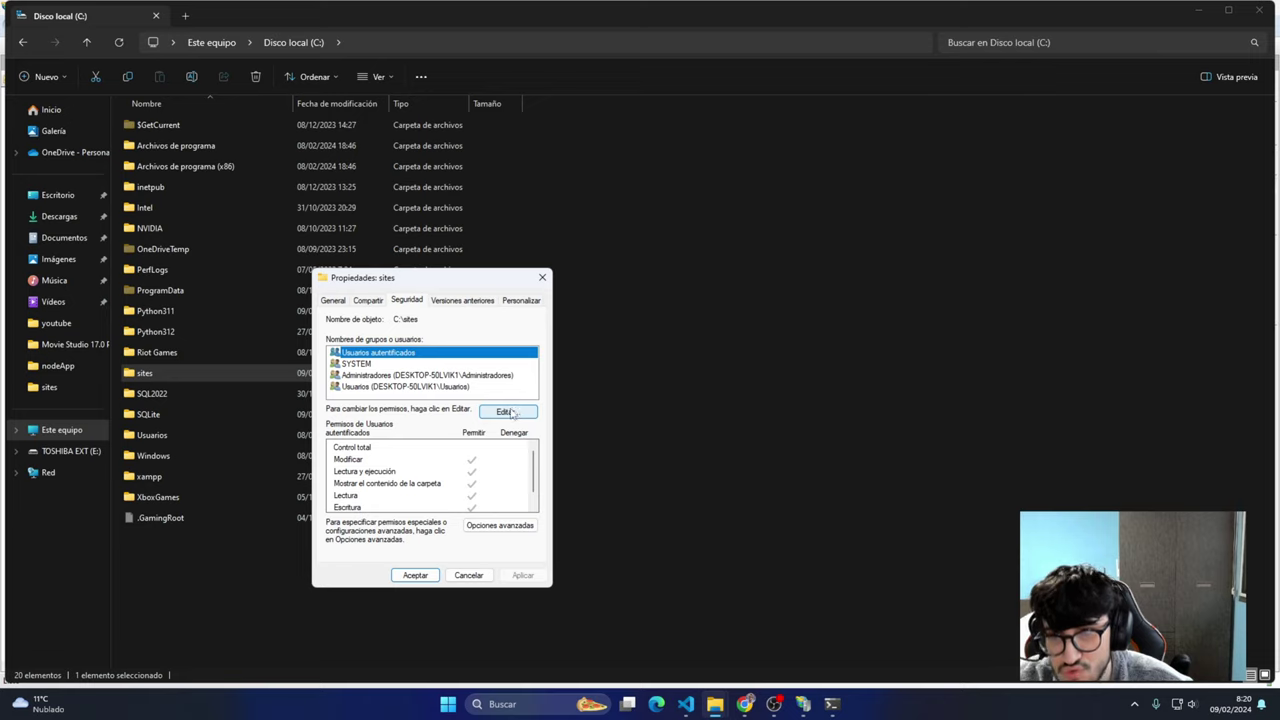
left_click(541, 279)
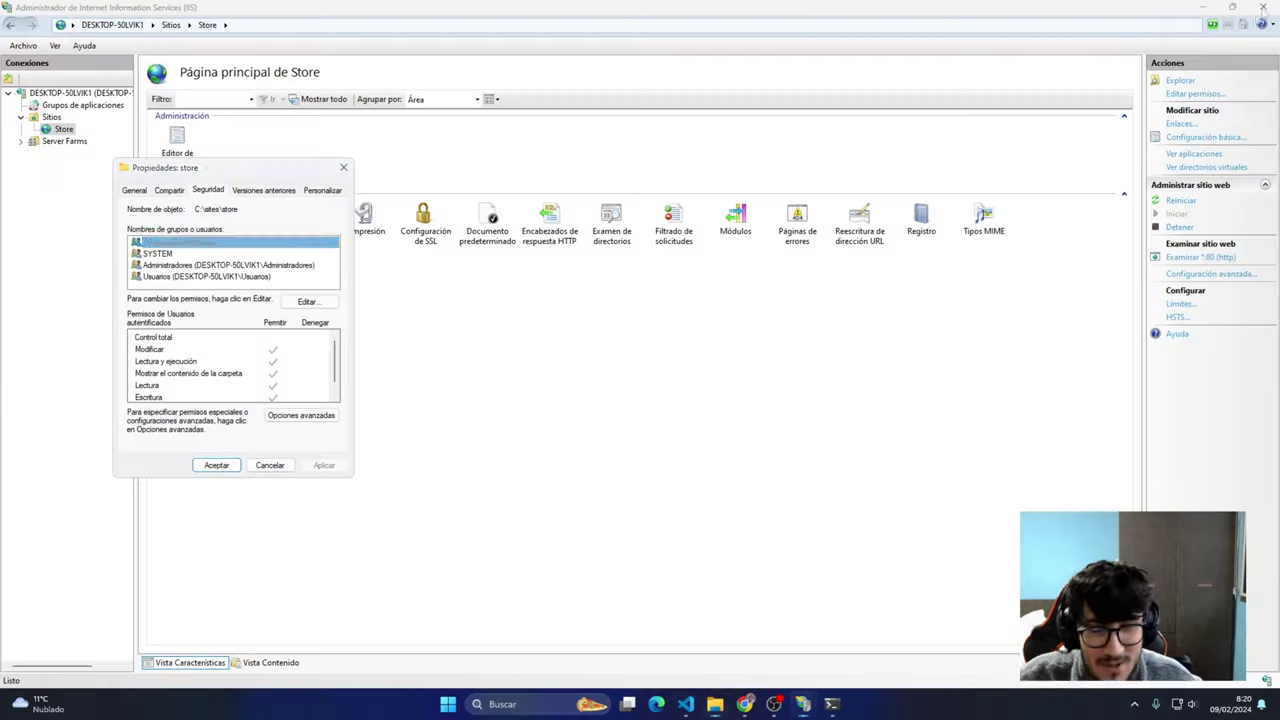
left_click(340, 166)
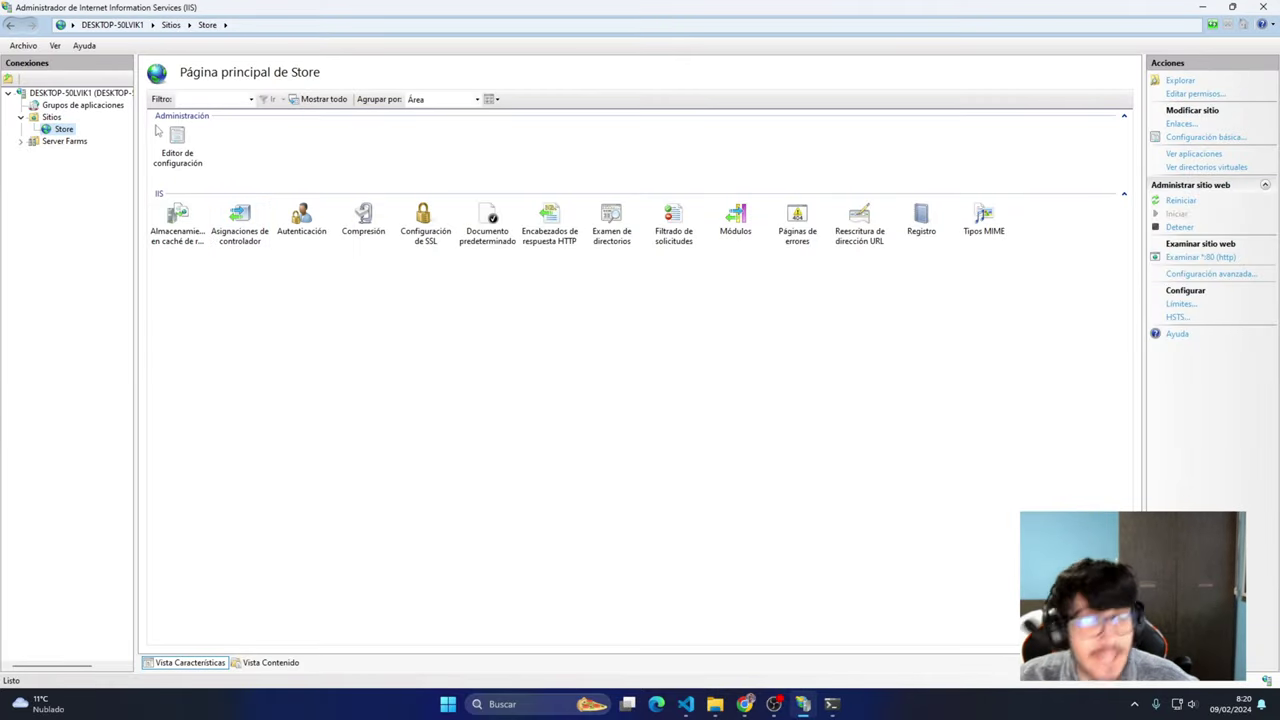
Create a new folder named "sites" inside Documents in File Explorer
left_click(1206, 8)
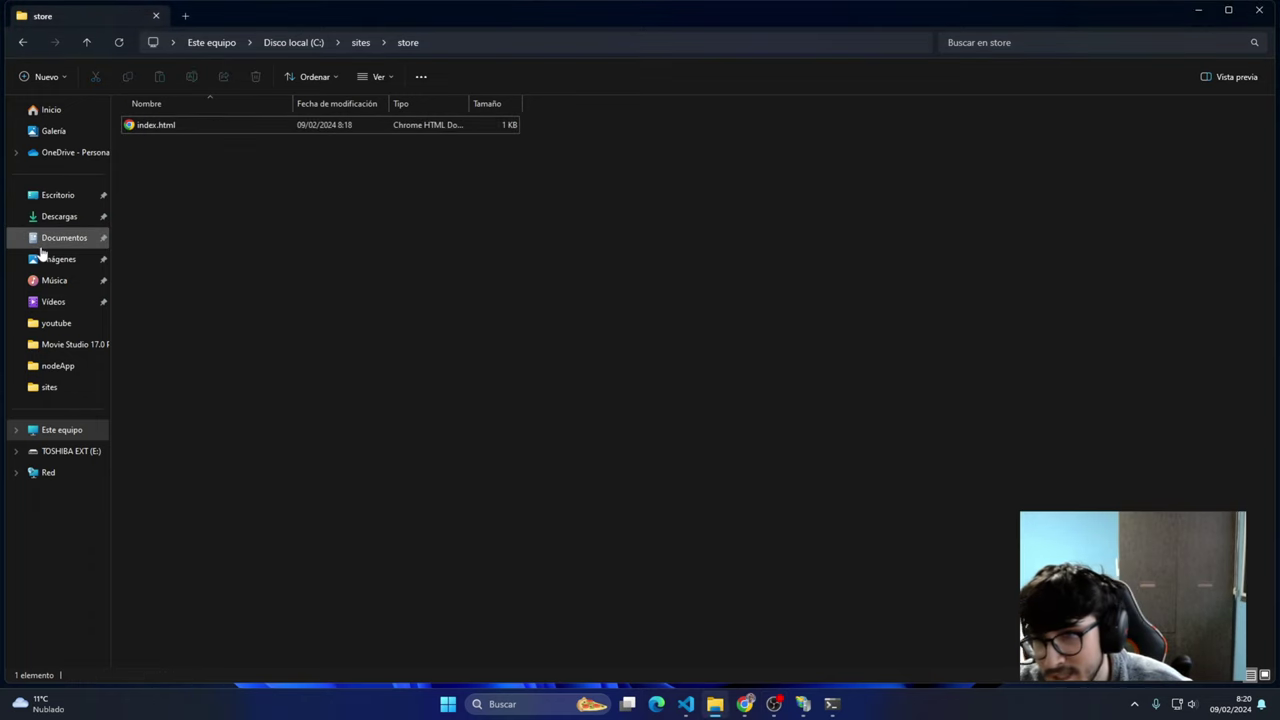
left_click(41, 245)
scroll(334, 400, "down", 6)
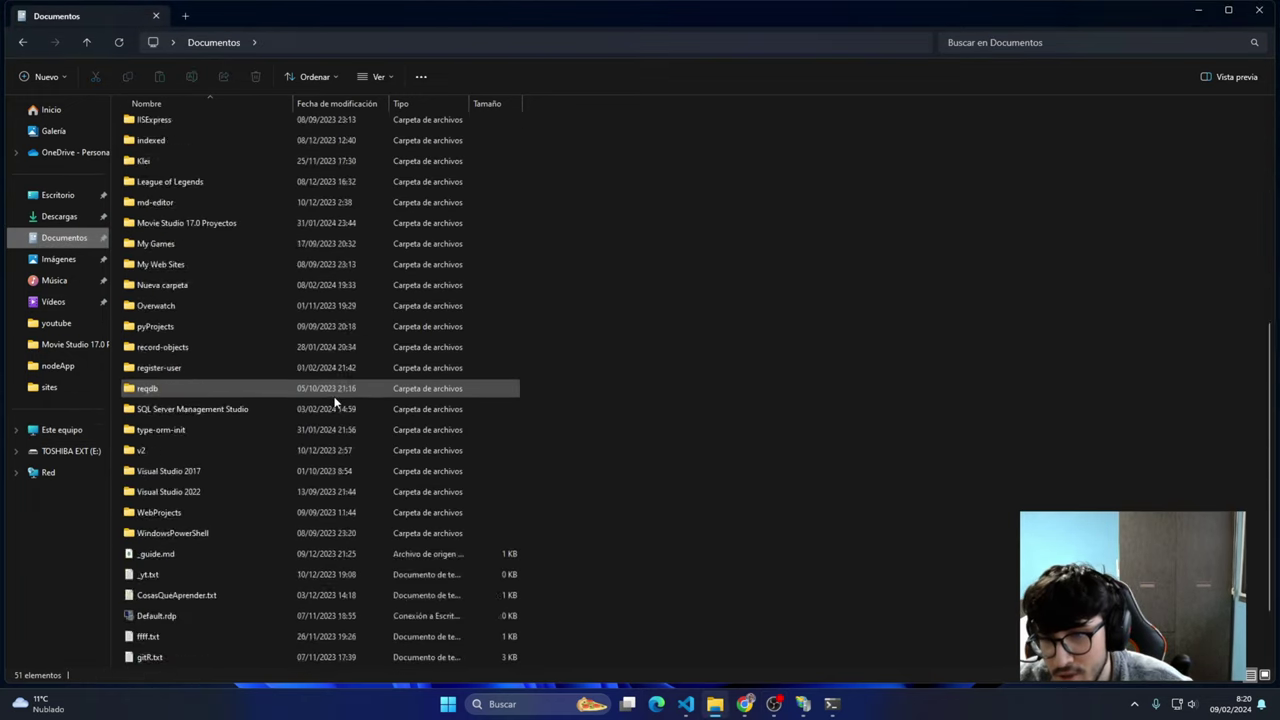
right_click(664, 462)
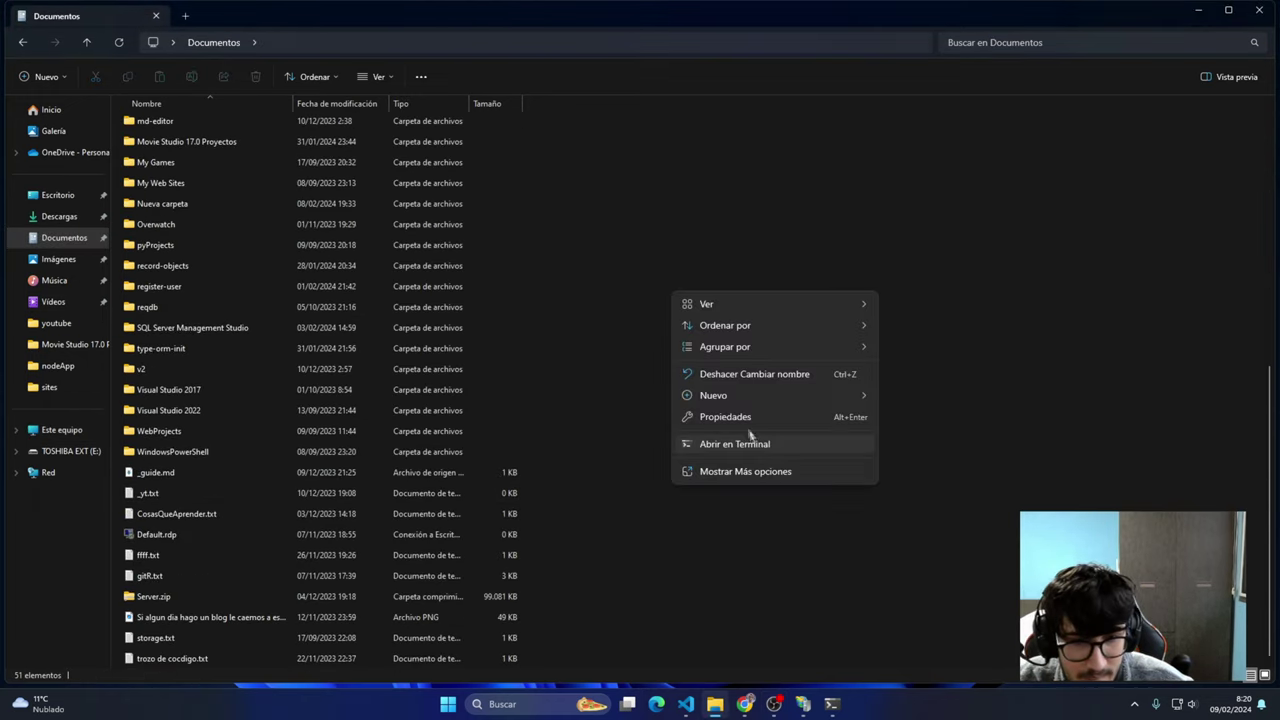
mouse_move(746, 400)
left_click(910, 399)
type("sites")
key("Return")
key("Return")
Check the permissions of the IIS_IUSRS group in the security properties of the Documents sites folder
key("alt+Left")
scroll(207, 519, "down", 5)
right_click(160, 308)
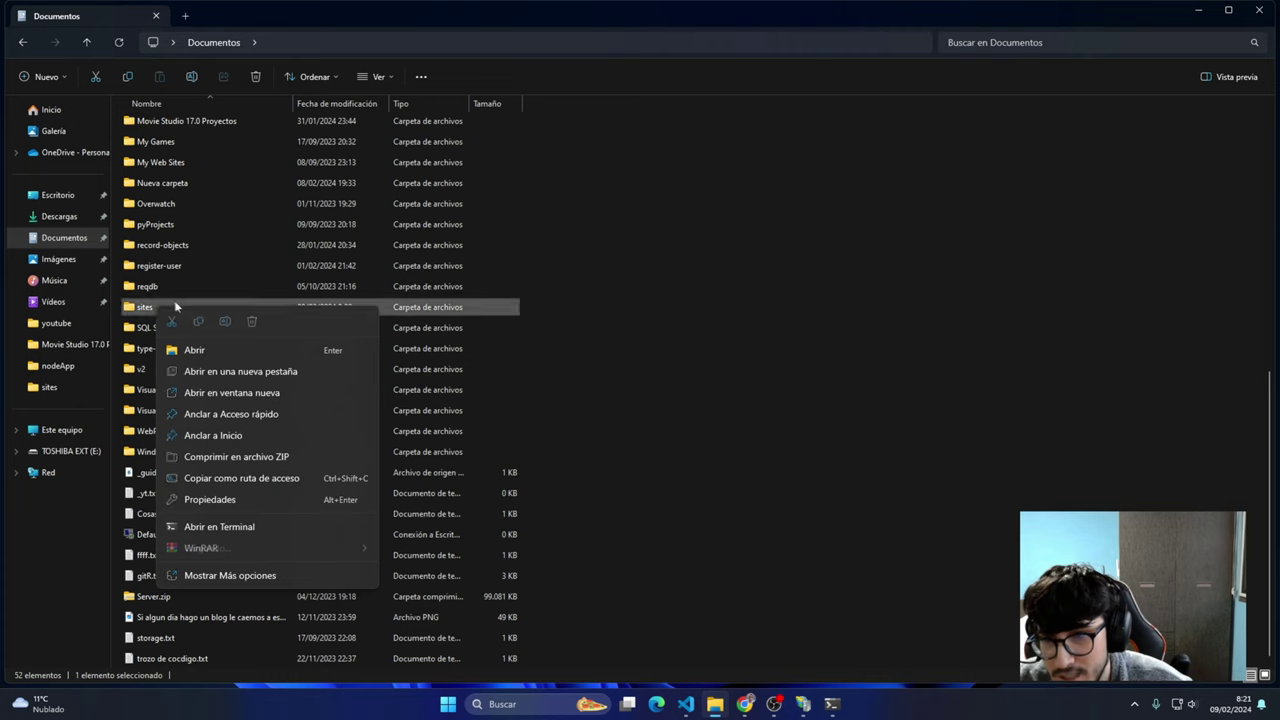
left_click(210, 575)
left_click(206, 676)
left_click(217, 338)
left_click(256, 338)
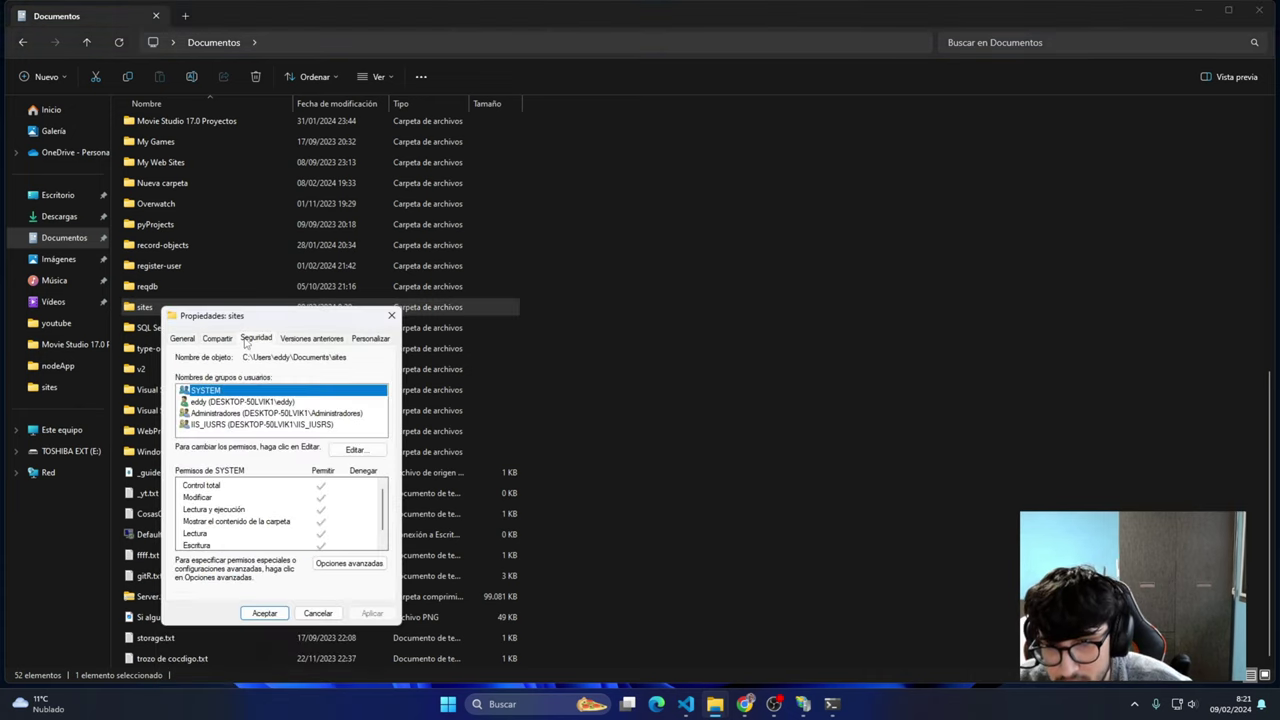
left_click(232, 425)
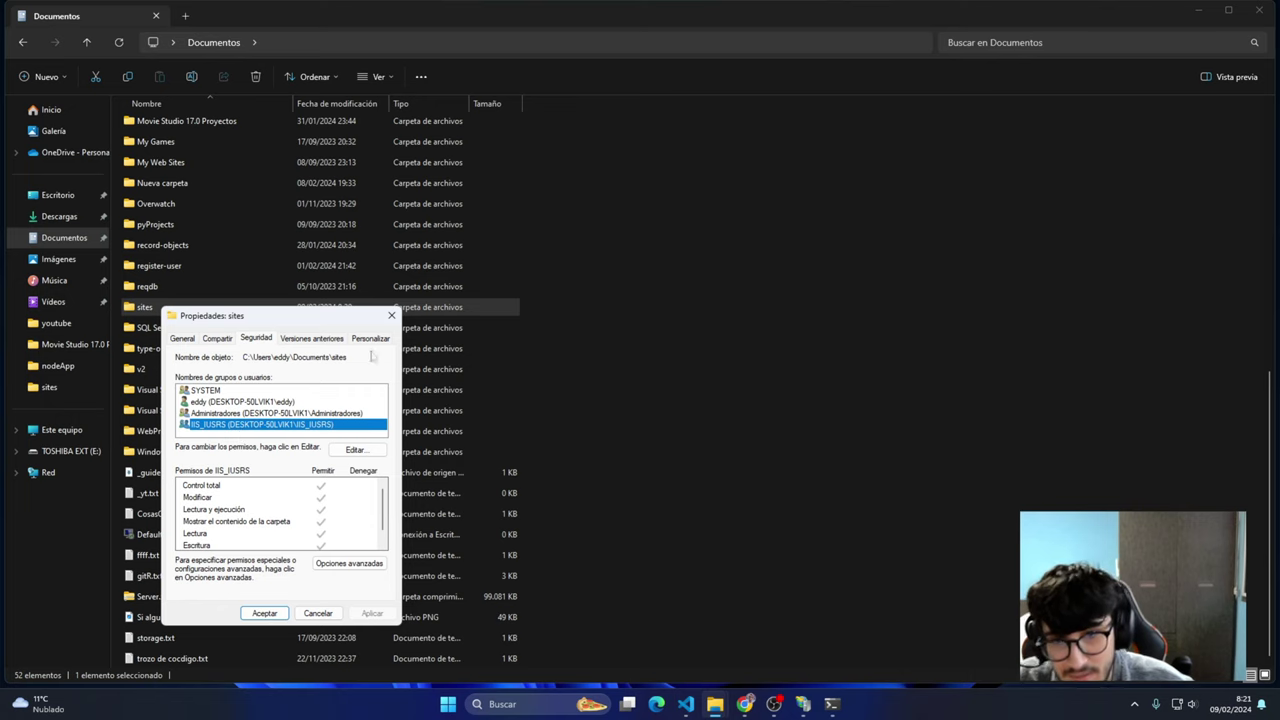
left_click(391, 315)
Open the sites folder inside Documents
double_click(160, 309)
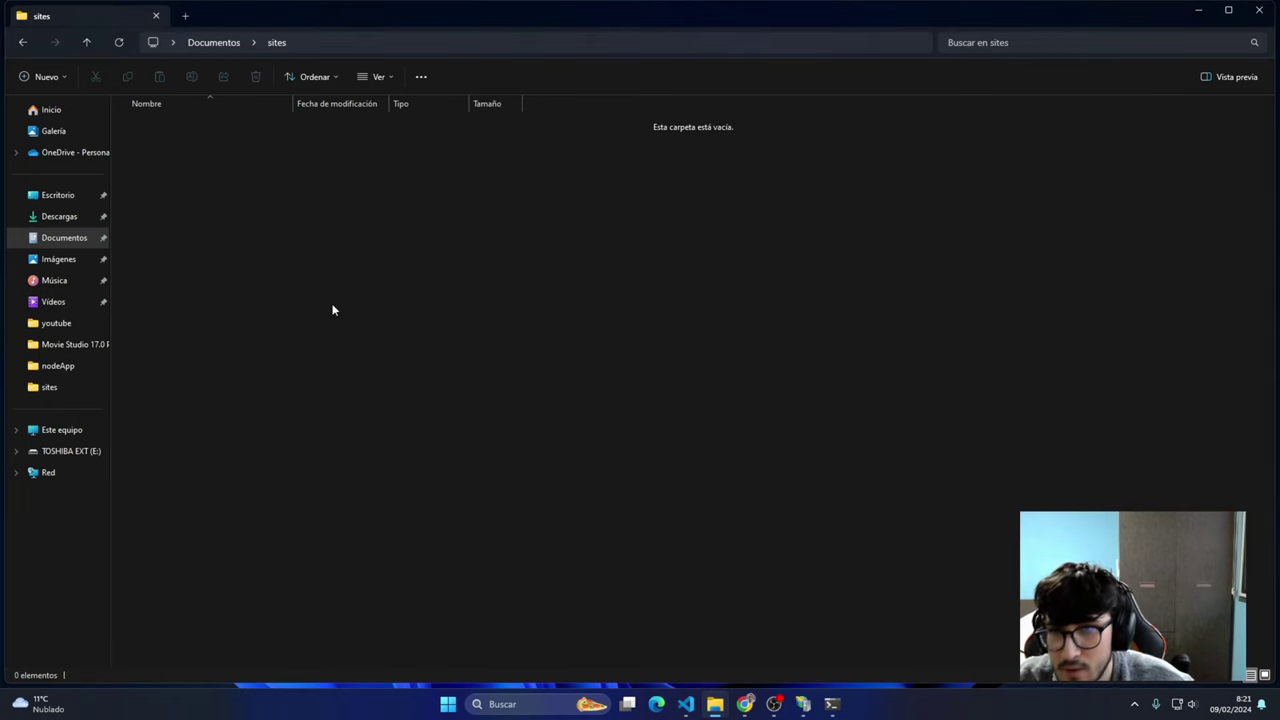
left_click(214, 42)
right_click(157, 660)
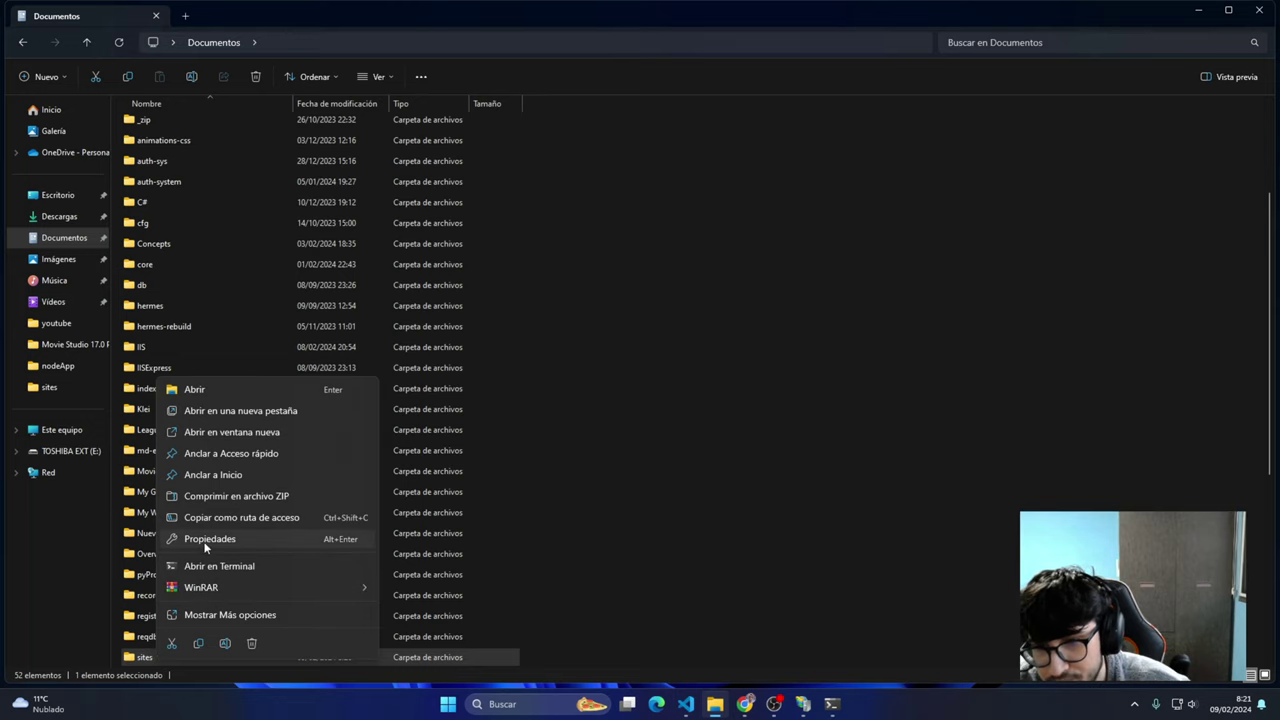
left_click(140, 659)
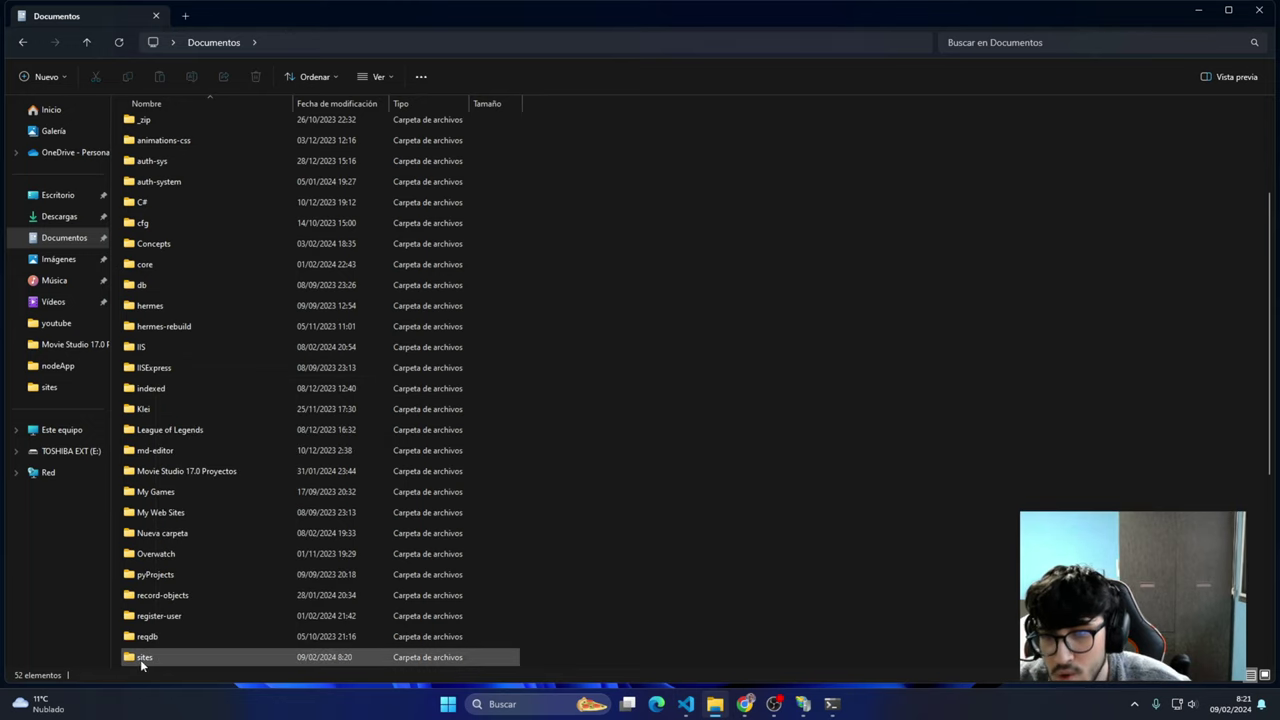
double_click(140, 659)
Switch to IIS Manager and start adding a new website under Sites named "Storev2"
key("alt+Tab")
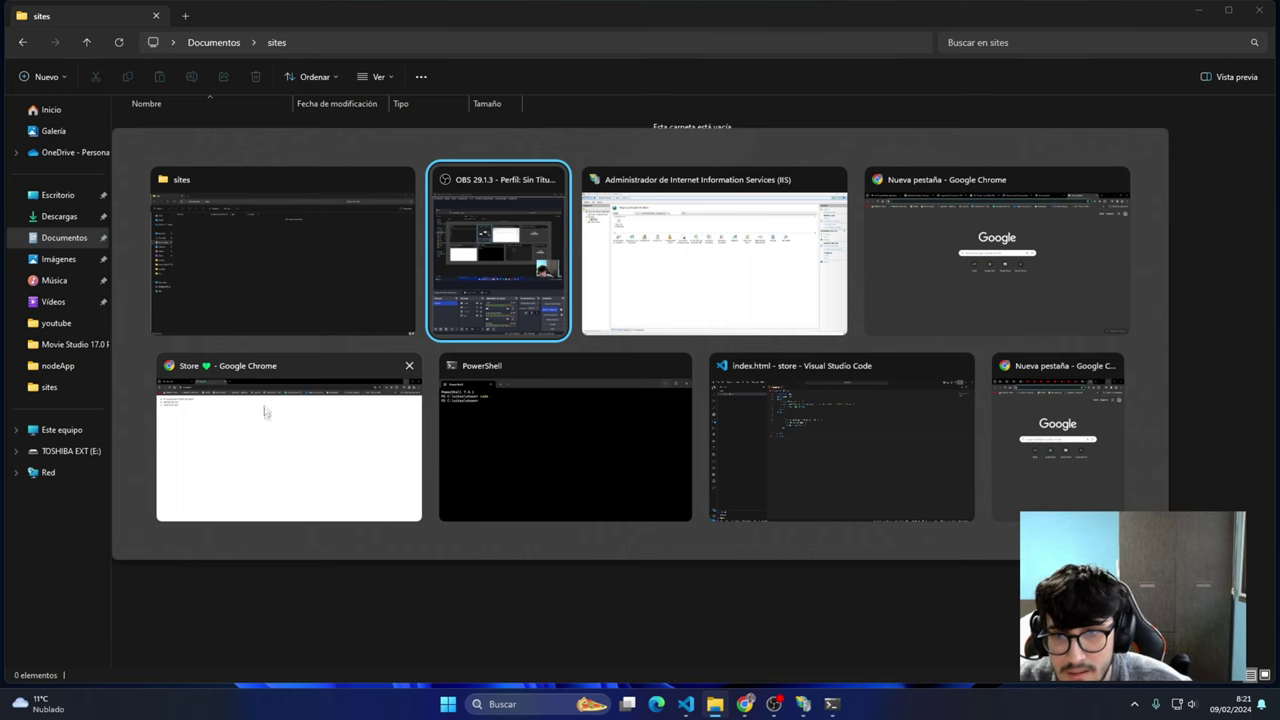
left_click(655, 287)
right_click(51, 117)
left_click(82, 126)
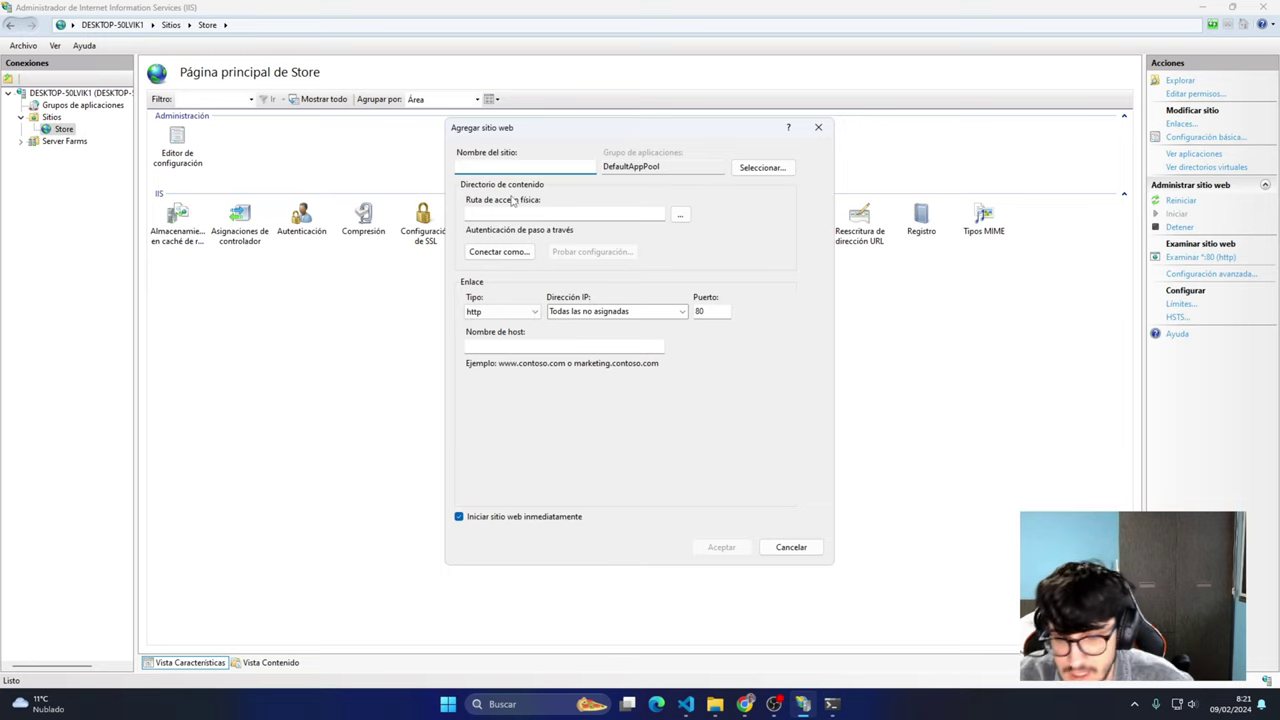
type("Storev2")
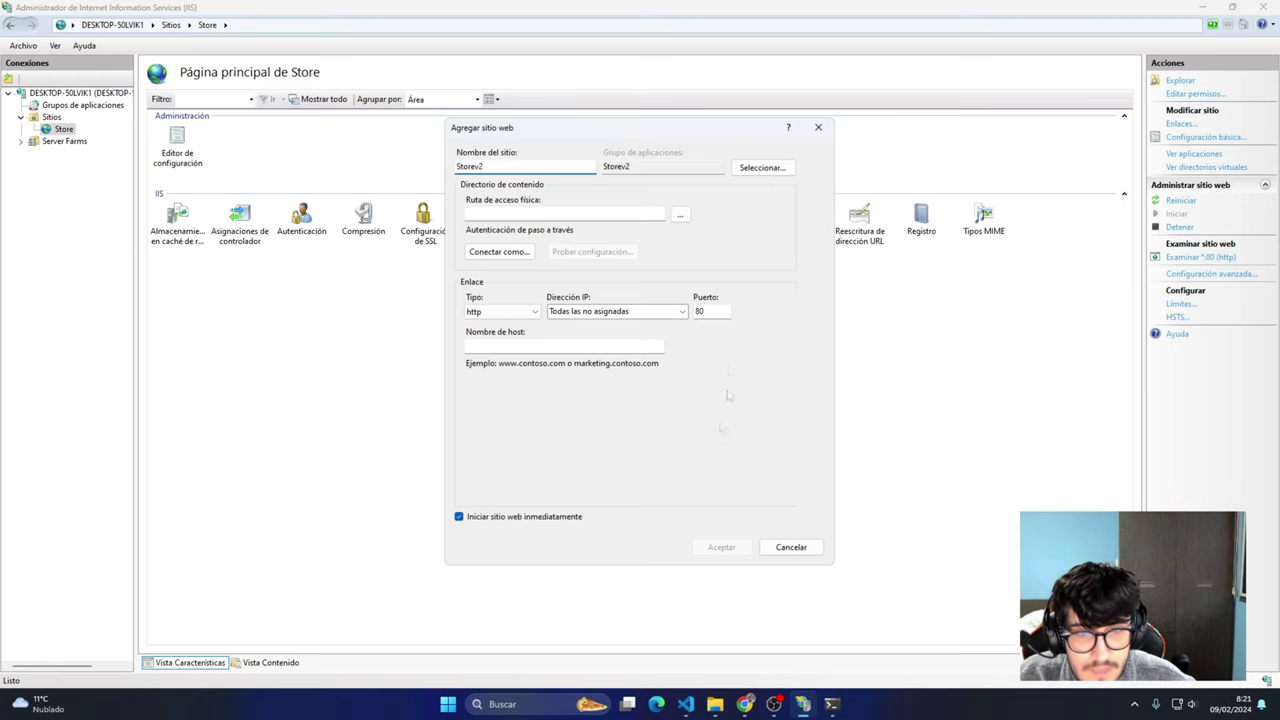
Copy the store folder from C:\sites into the sites folder in Documents using File Explorer
left_click(715, 704)
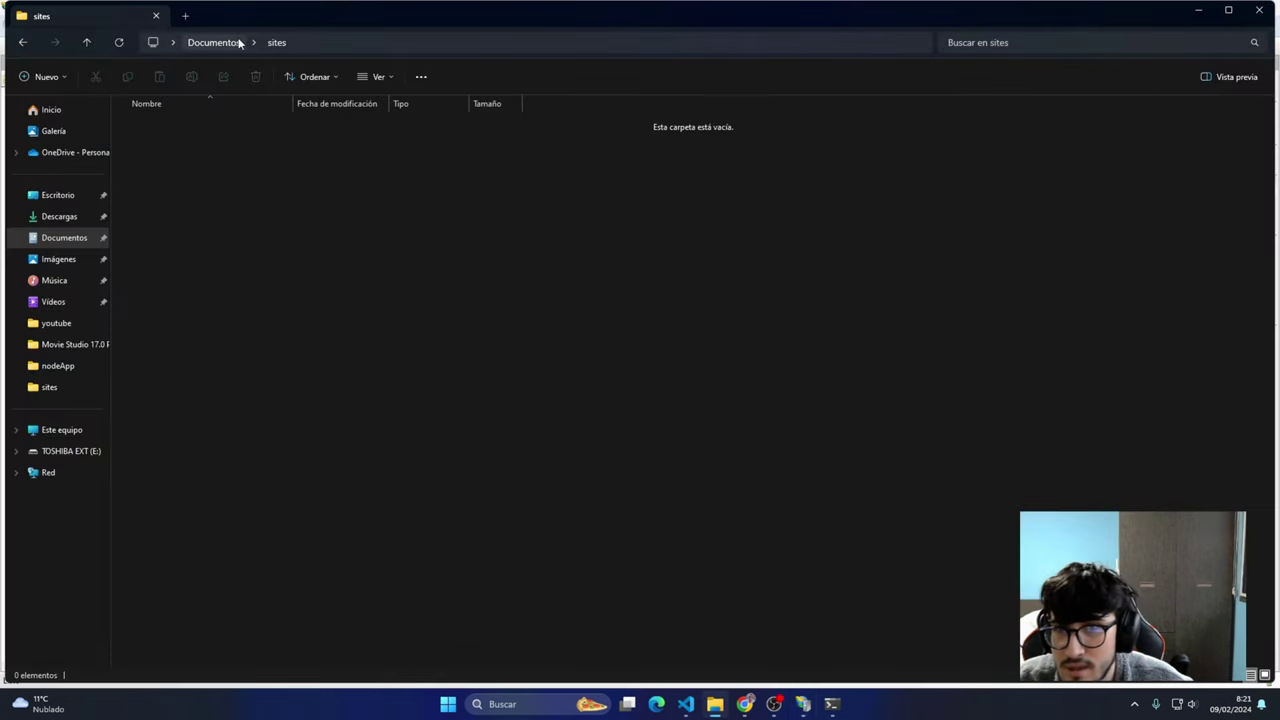
key("super")
type("exp")
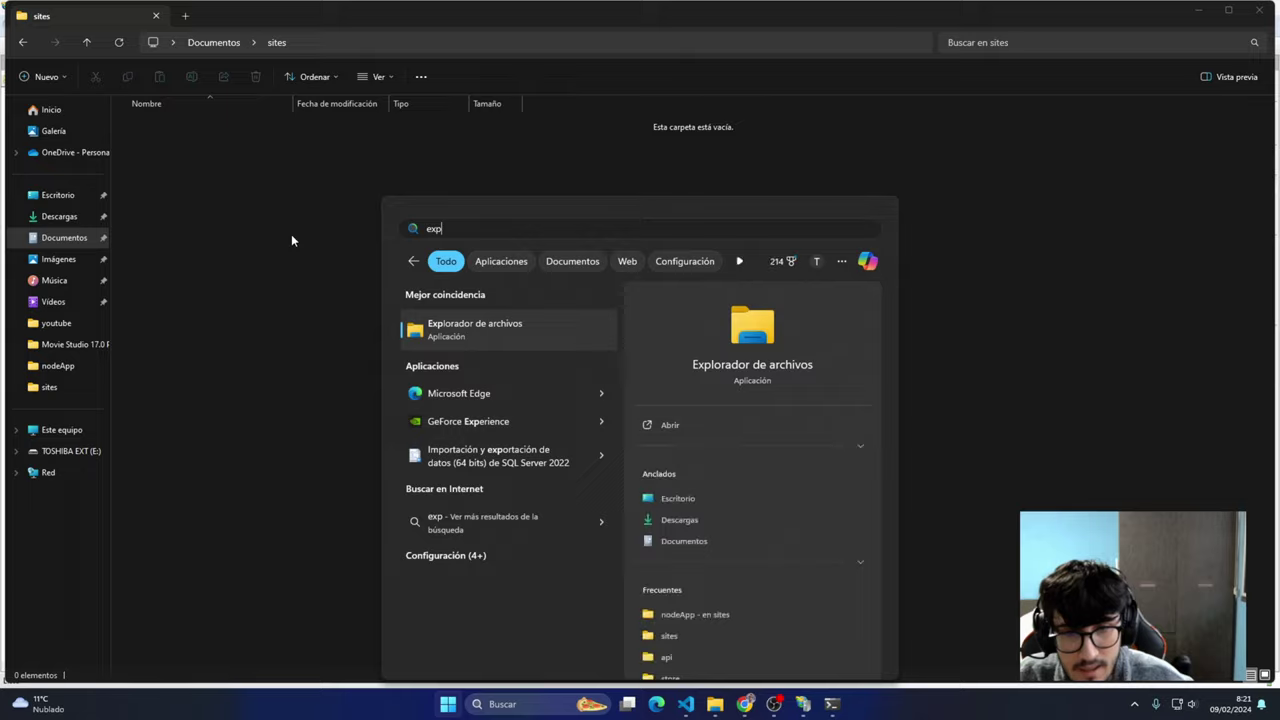
key("Return")
left_click(62, 430)
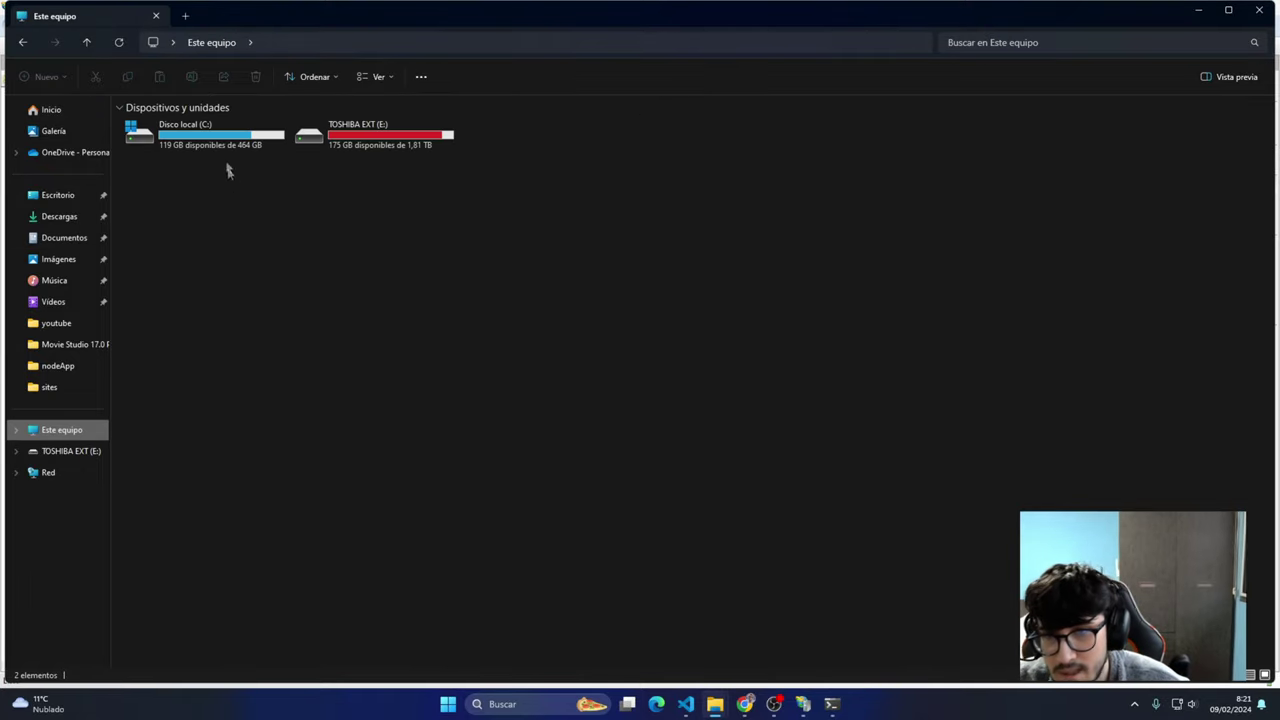
double_click(222, 145)
double_click(160, 372)
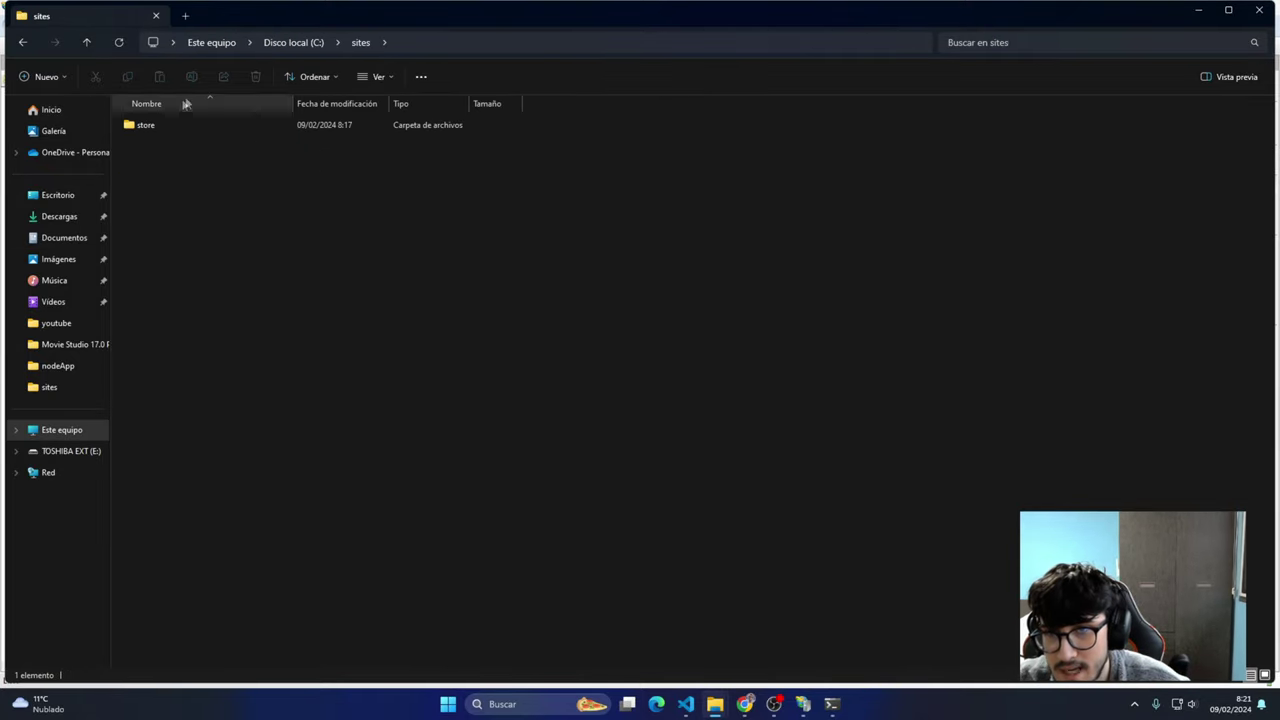
key("ctrl+c")
key("alt+Tab")
key("ctrl+v")
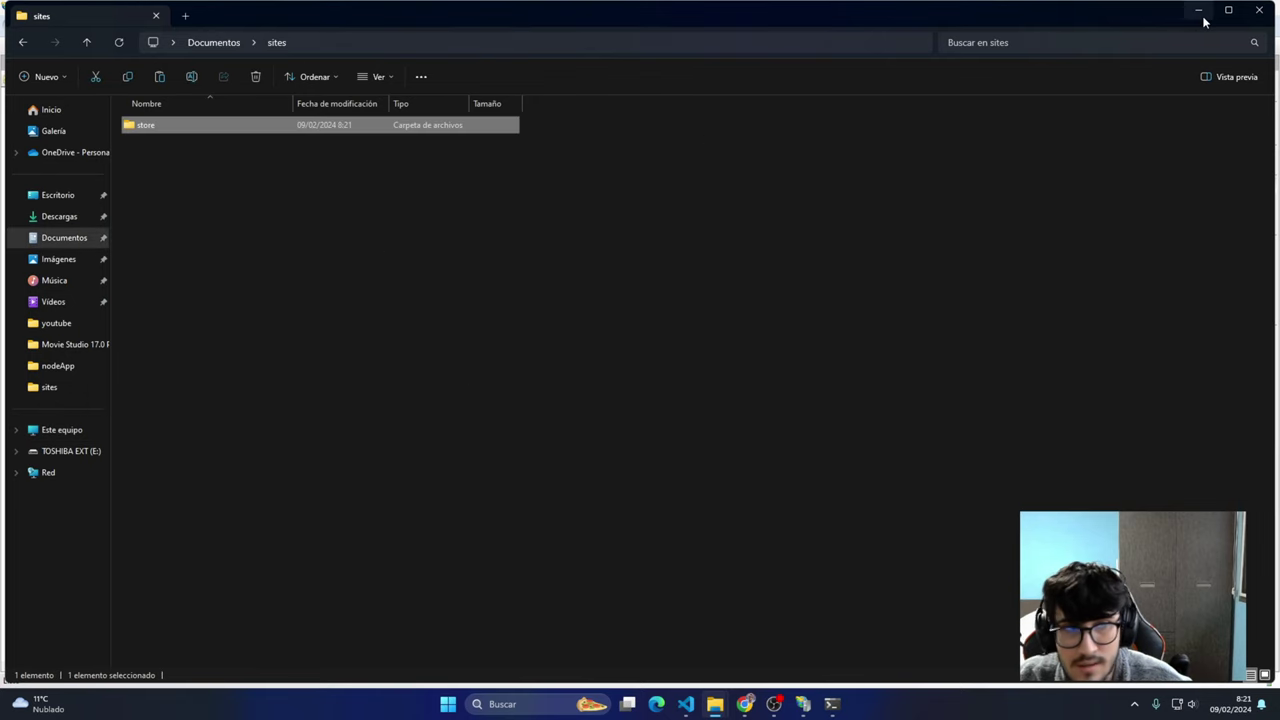
Set the physical path of the new Storev2 website in IIS Manager to the store folder inside Documents\sites
left_click(1202, 15)
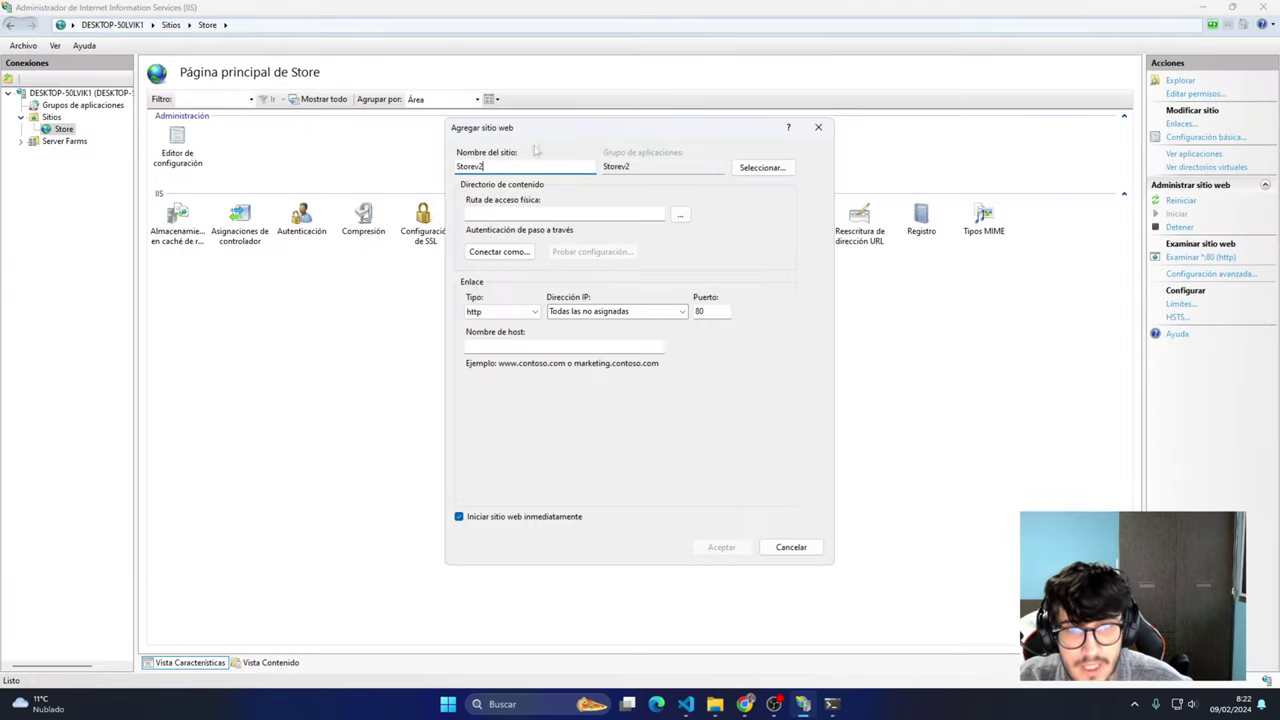
left_click(680, 214)
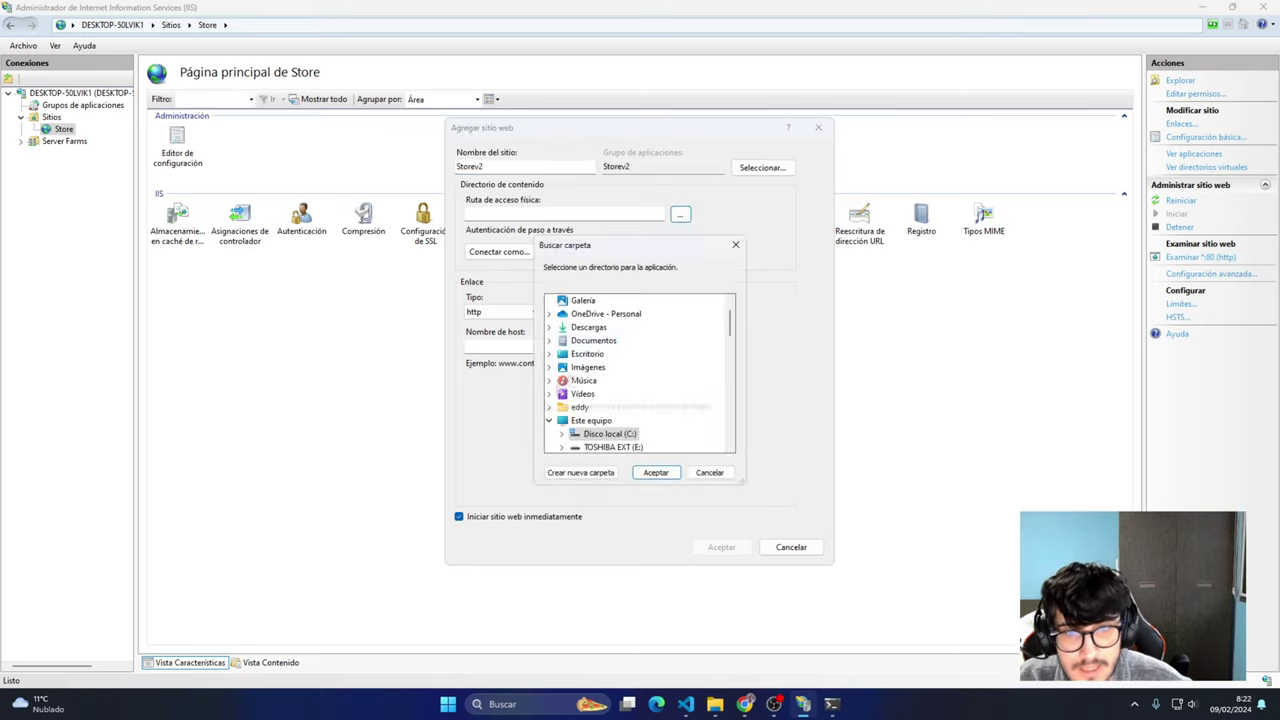
left_click(551, 341)
scroll(575, 370, "down", 5)
scroll(586, 389, "up", 5)
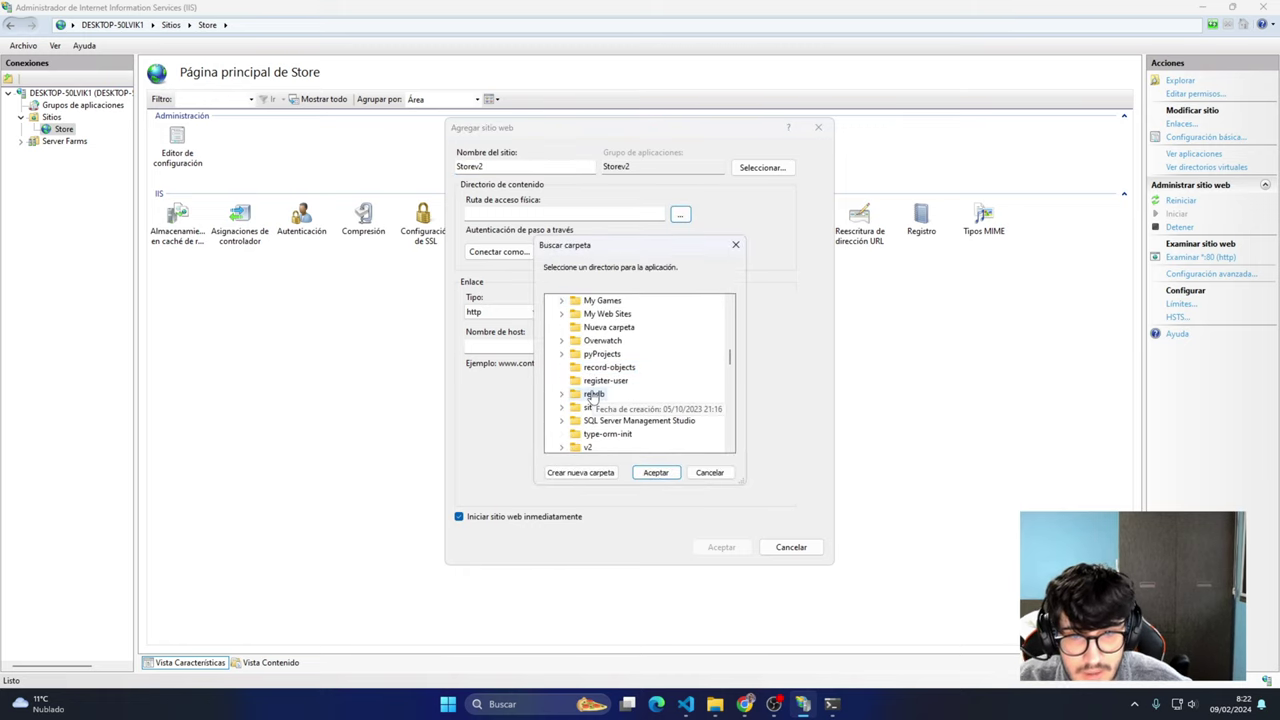
scroll(596, 398, "up", 3)
scroll(597, 410, "down", 10)
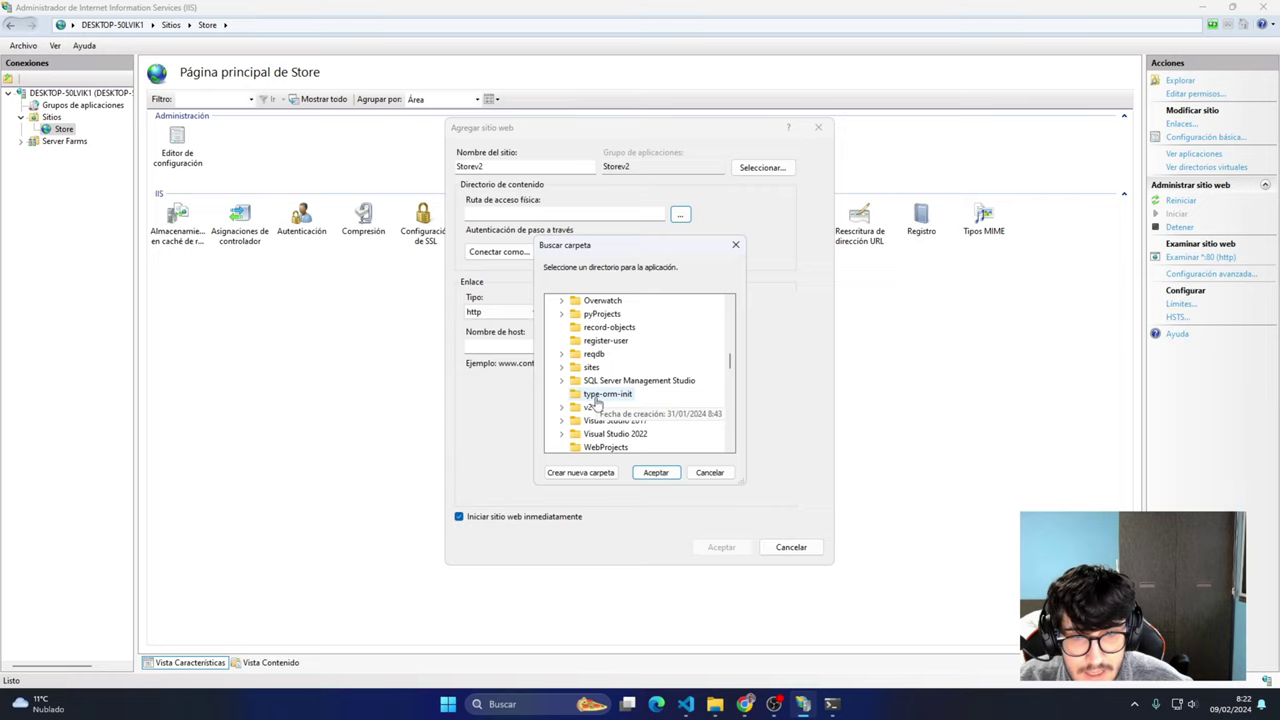
scroll(596, 410, "up", 4)
left_click(591, 434)
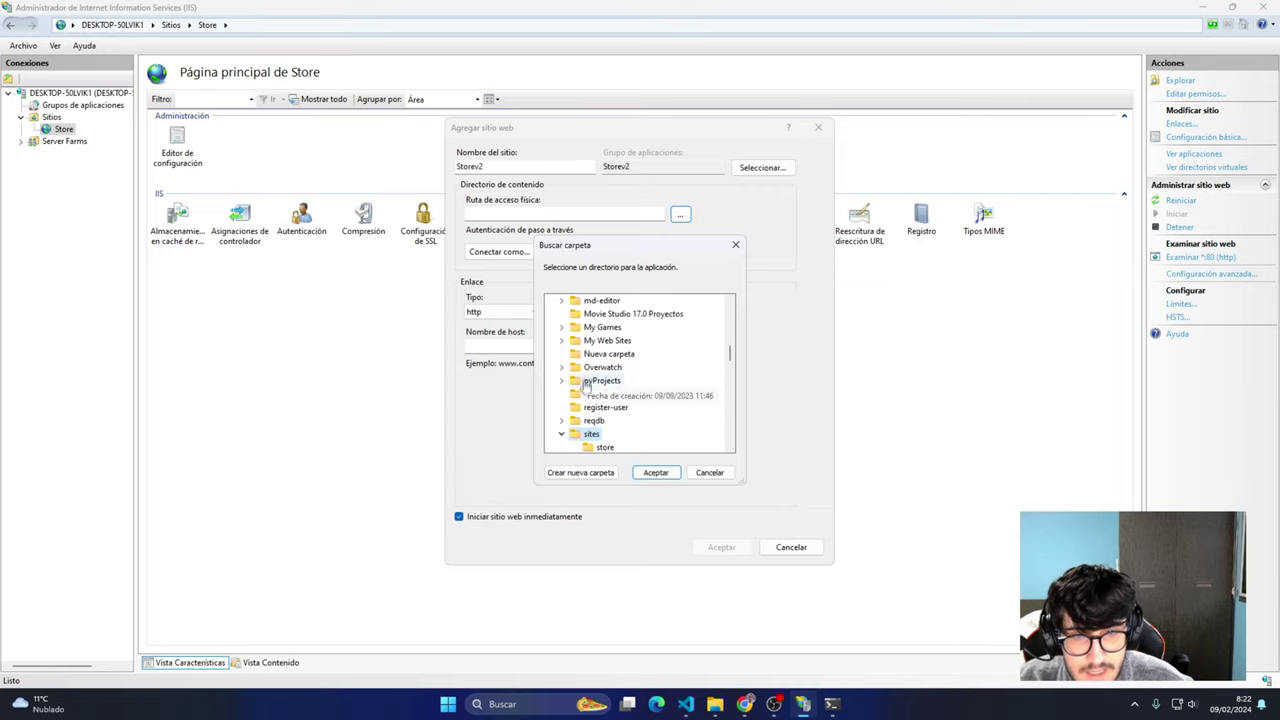
scroll(628, 440, "down", 1)
left_click(605, 407)
left_click(648, 473)
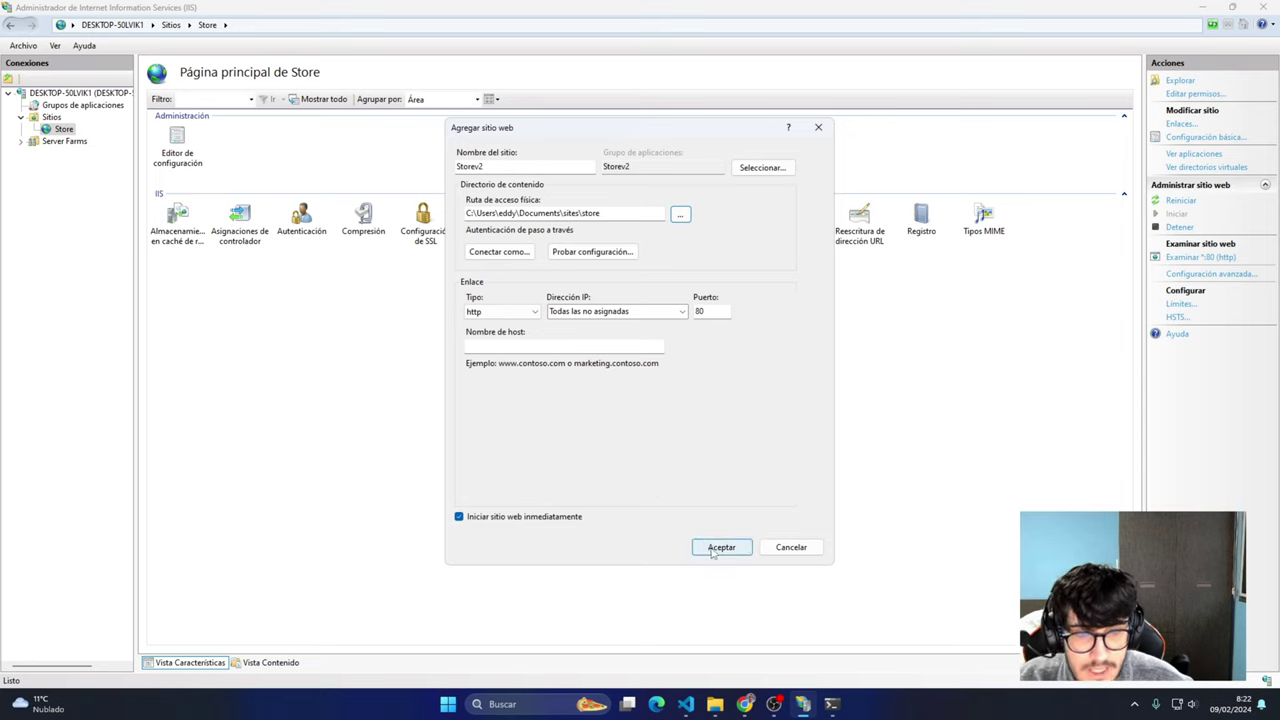
Set the Storev2 binding port to 70 and create the website
double_click(705, 311)
type("70")
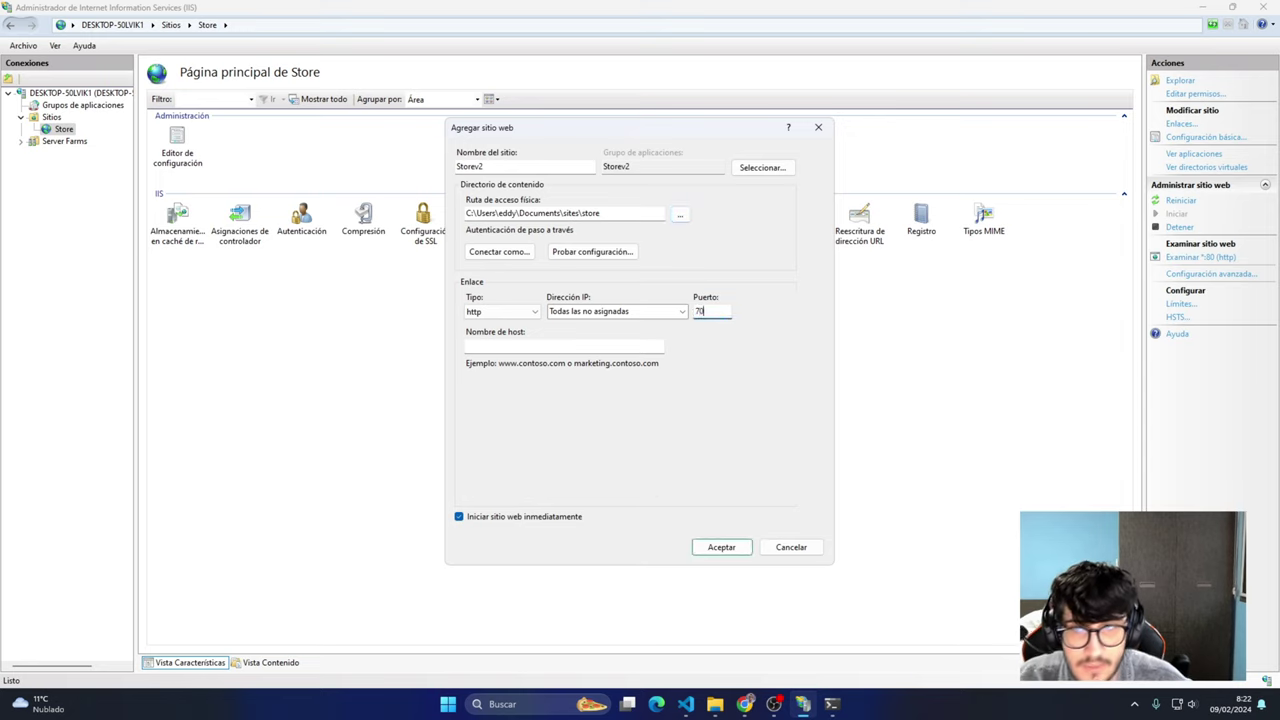
left_click(738, 552)
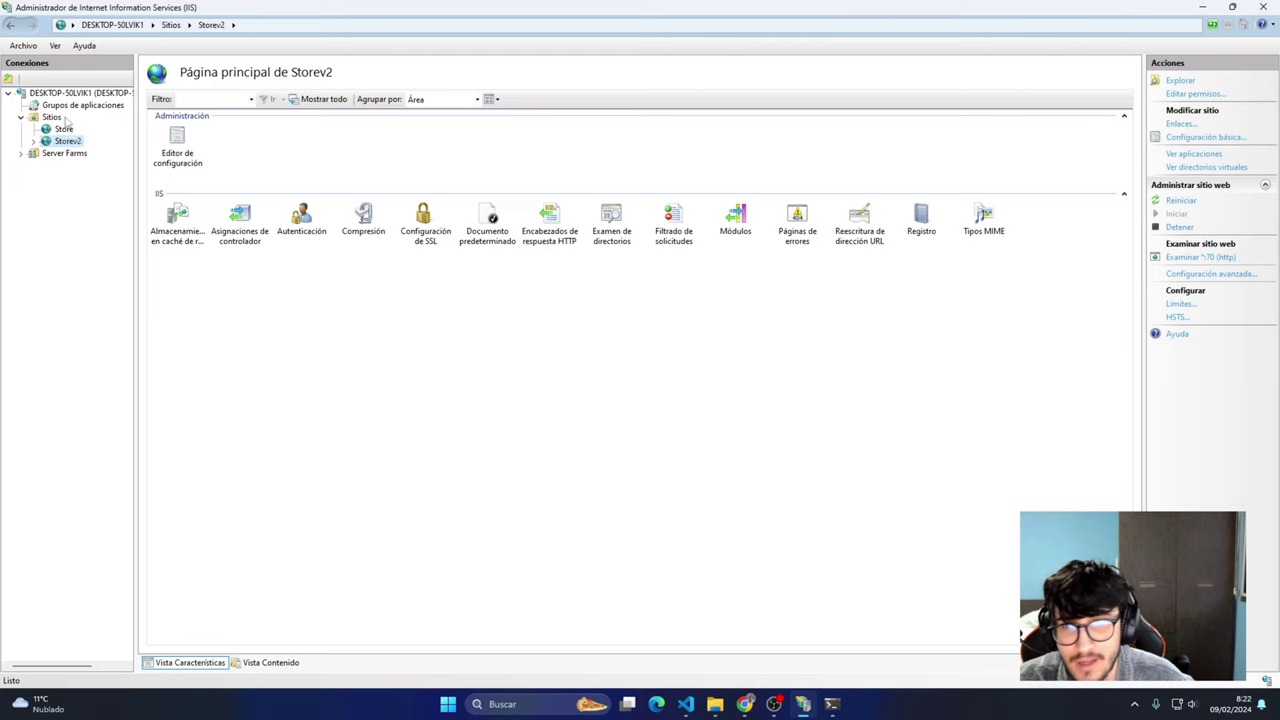
Stop the Storev2 website and start it again
right_click(73, 146)
mouse_move(160, 239)
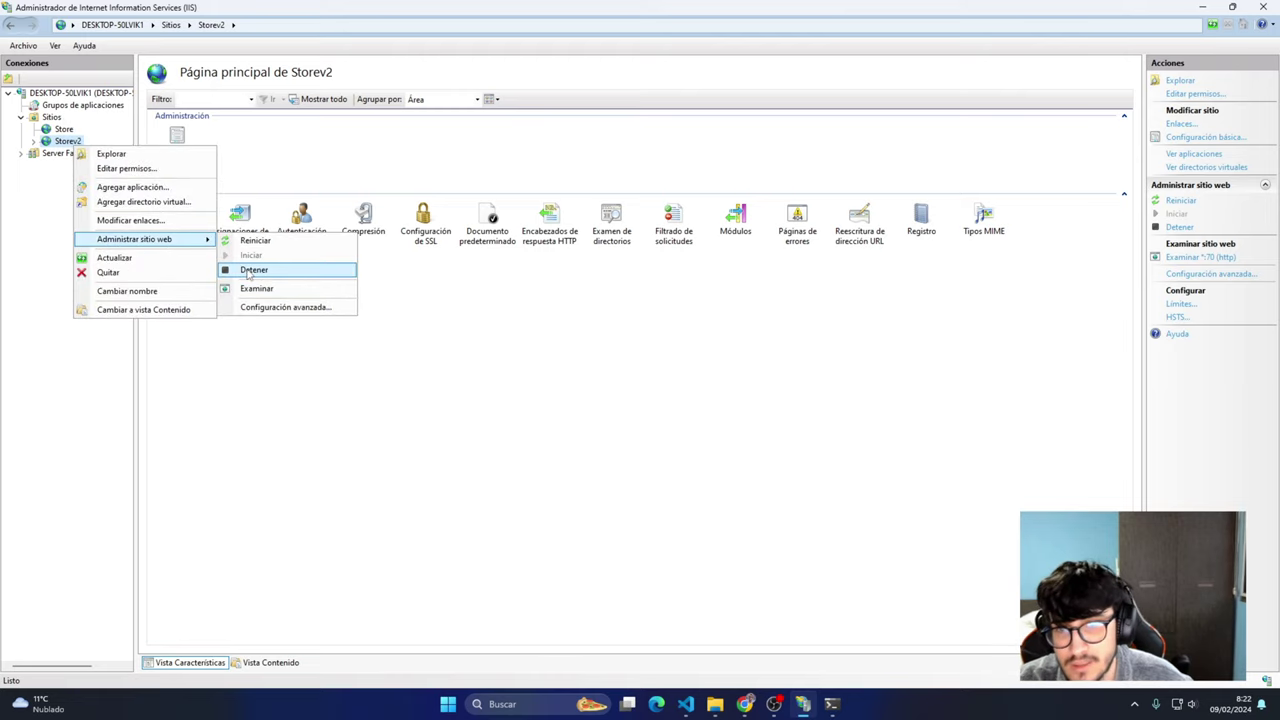
left_click(250, 268)
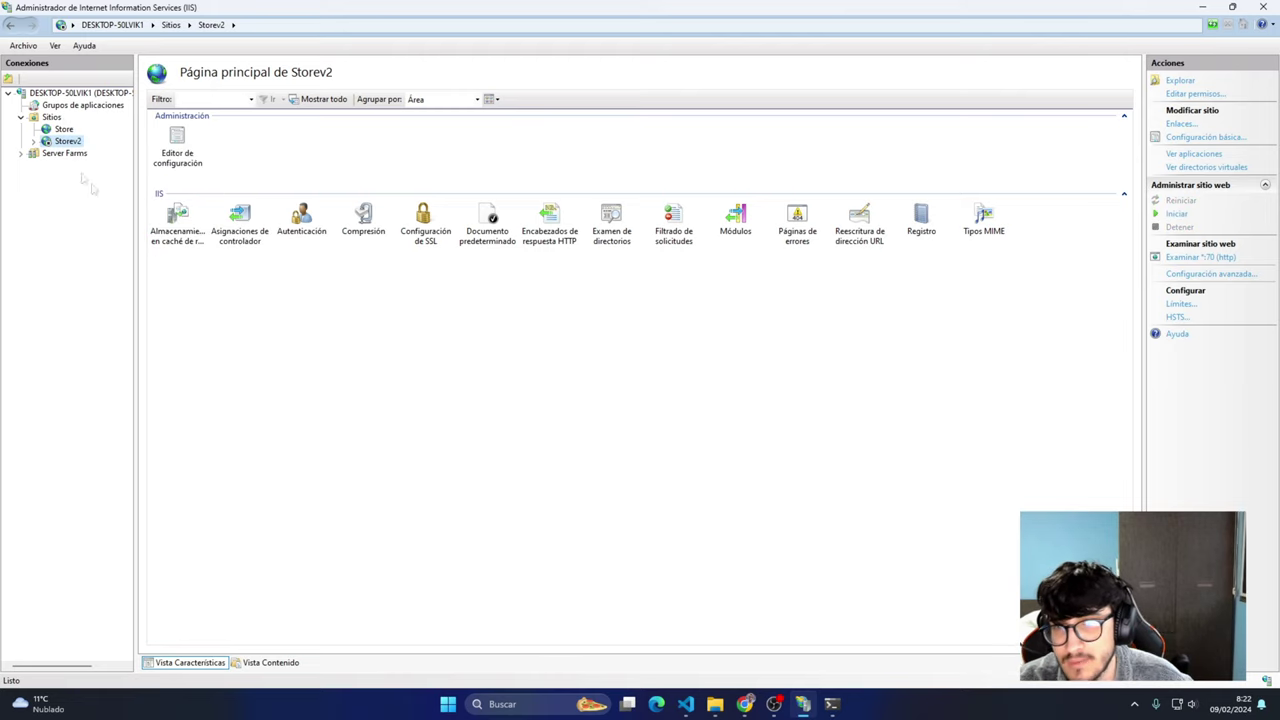
right_click(52, 146)
mouse_move(120, 235)
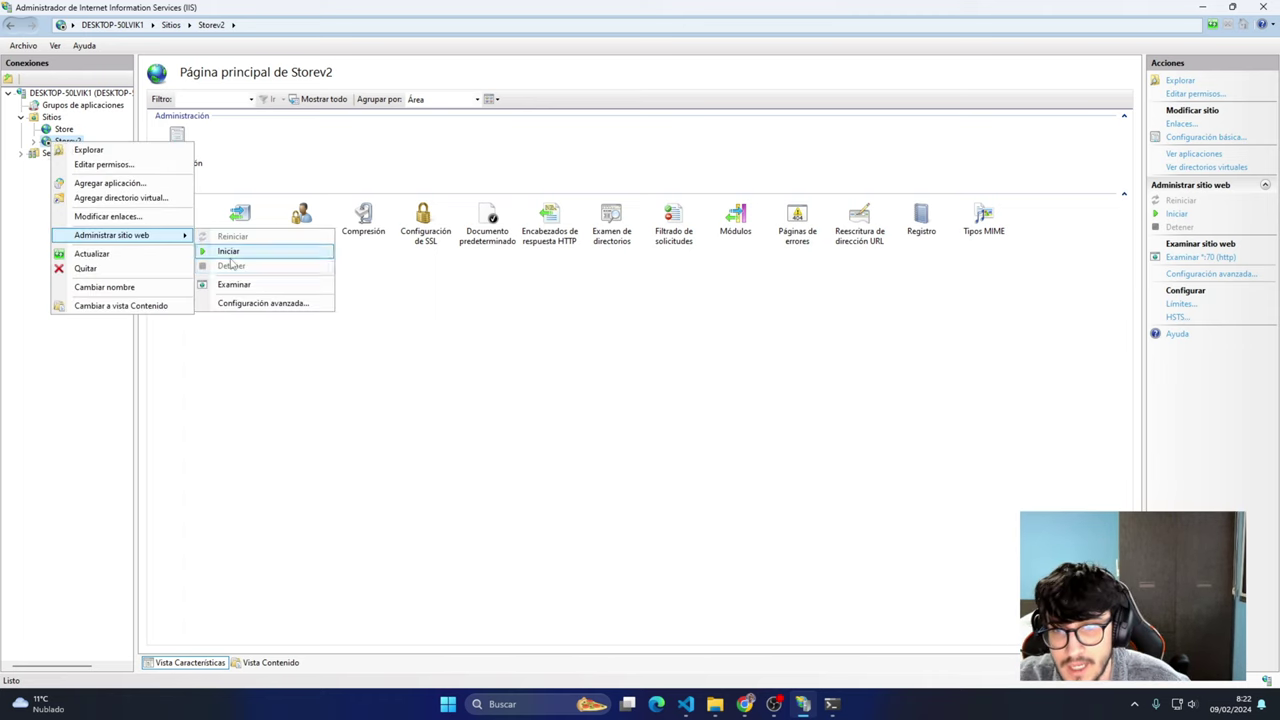
left_click(229, 252)
Switch to Chrome and load localhost:70 to test the Storev2 site
key("alt+Tab")
key("Down")
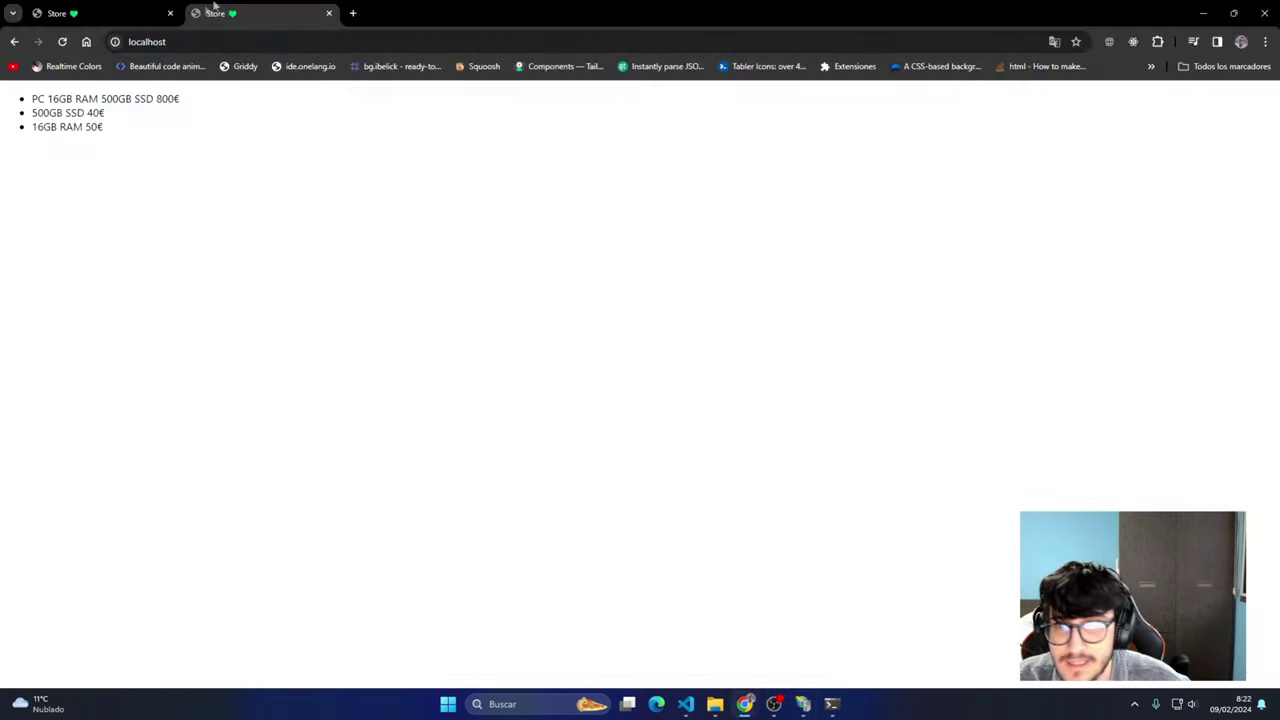
key("ctrl+l")
key("End")
type(":70")
key("Return")
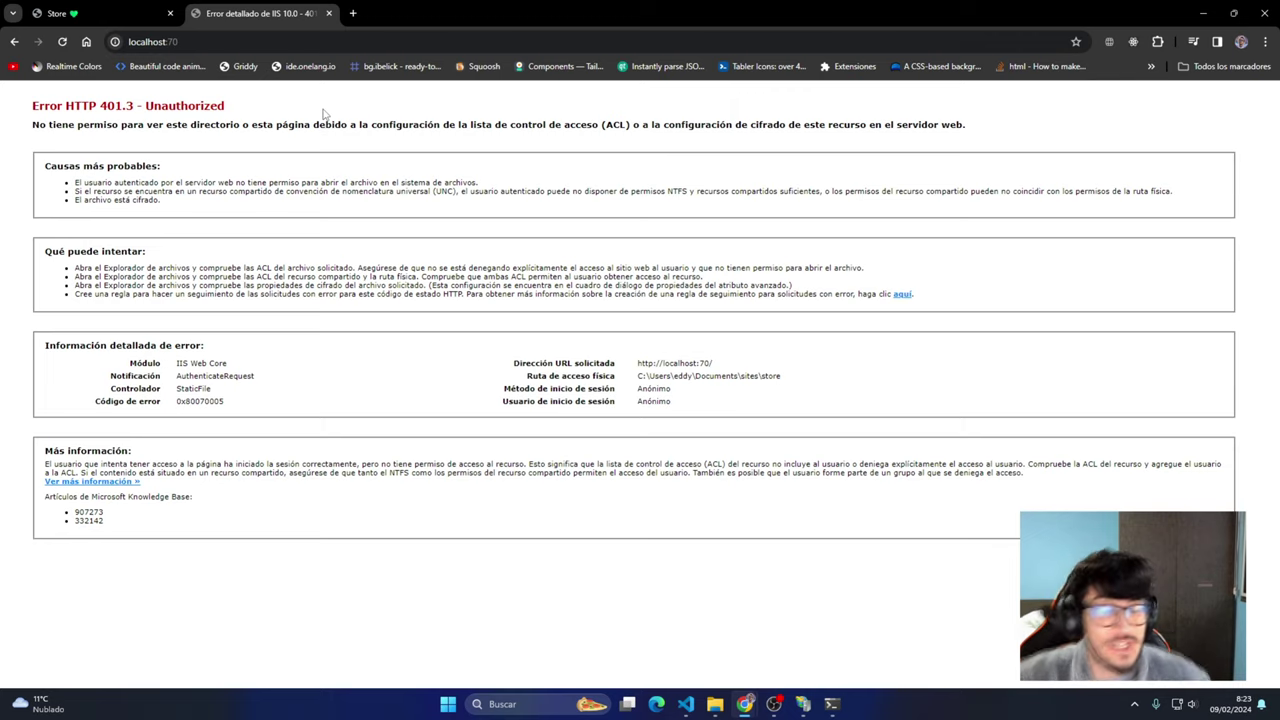
Switch to the File Explorer window showing the sites folder inside Documents
mouse_move(715, 704)
left_click(777, 641)
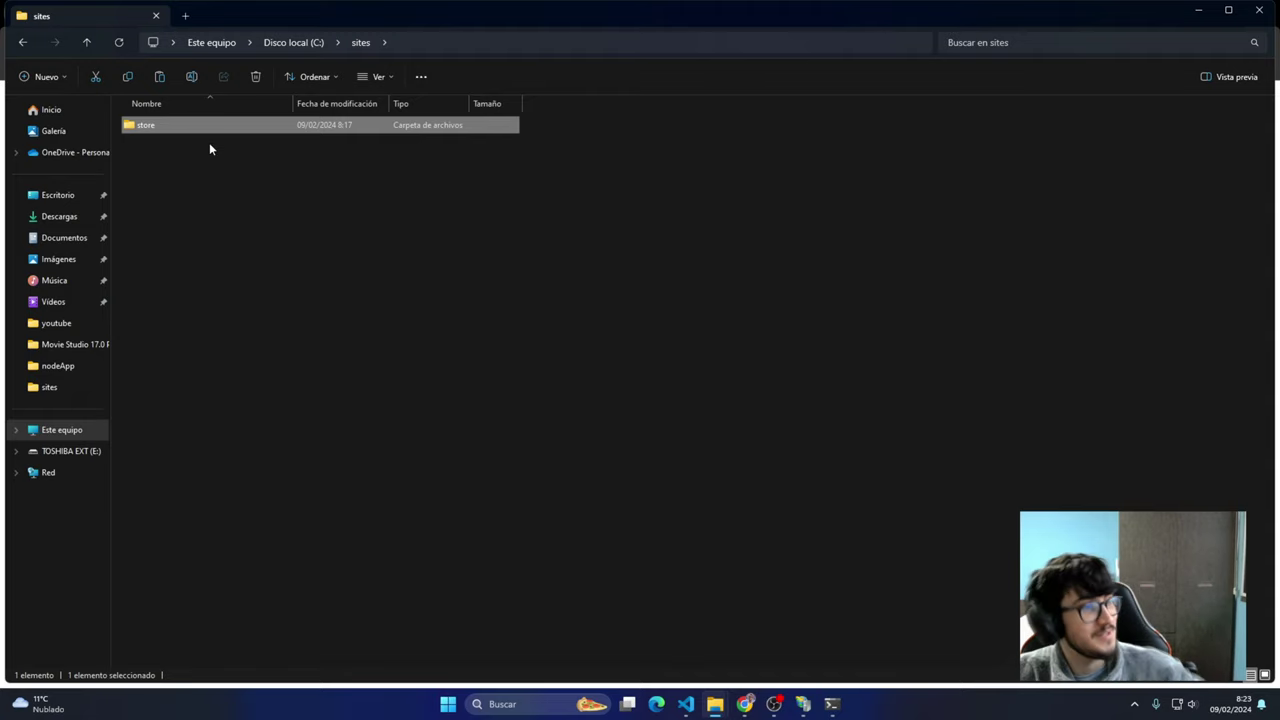
left_click(264, 198)
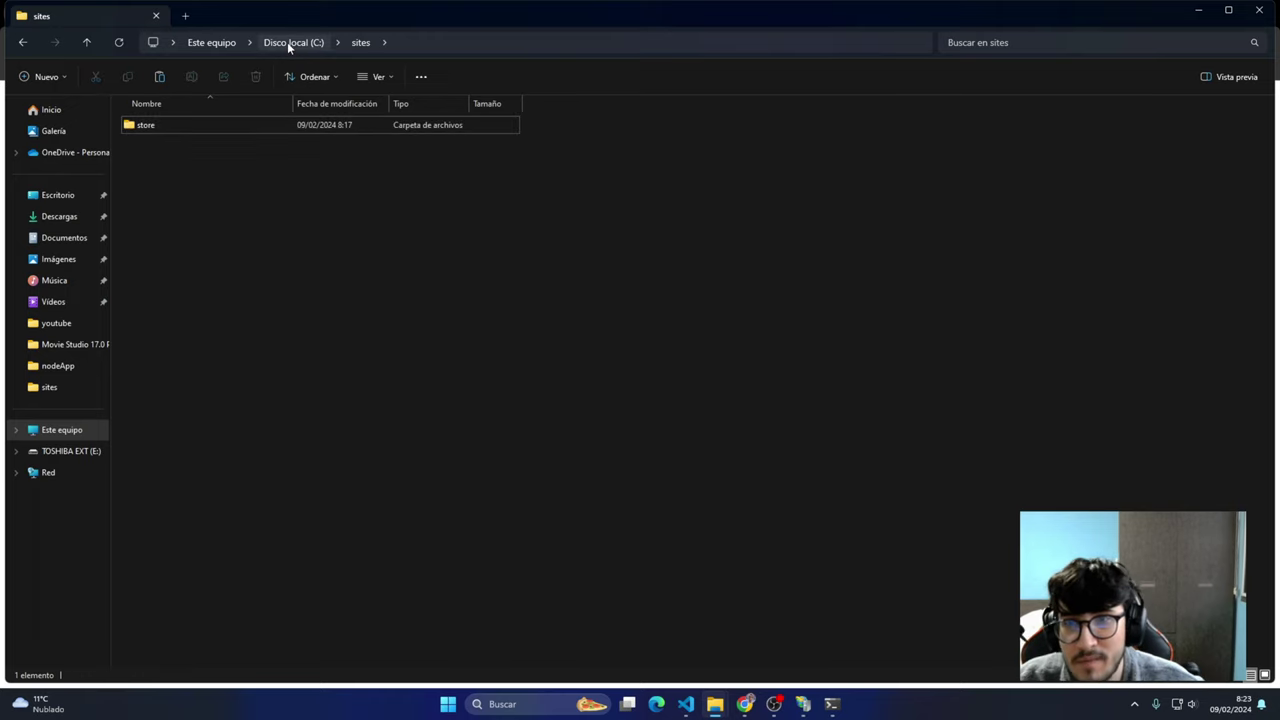
key("alt+Tab")
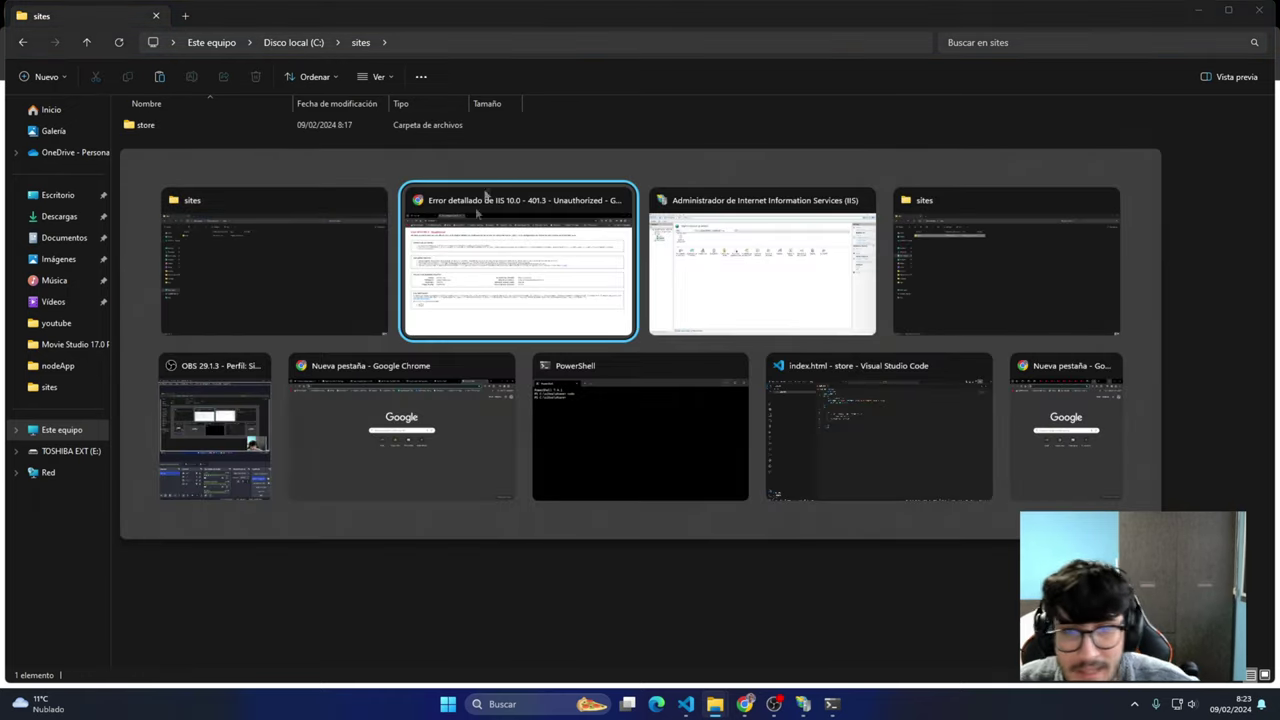
left_click(955, 270)
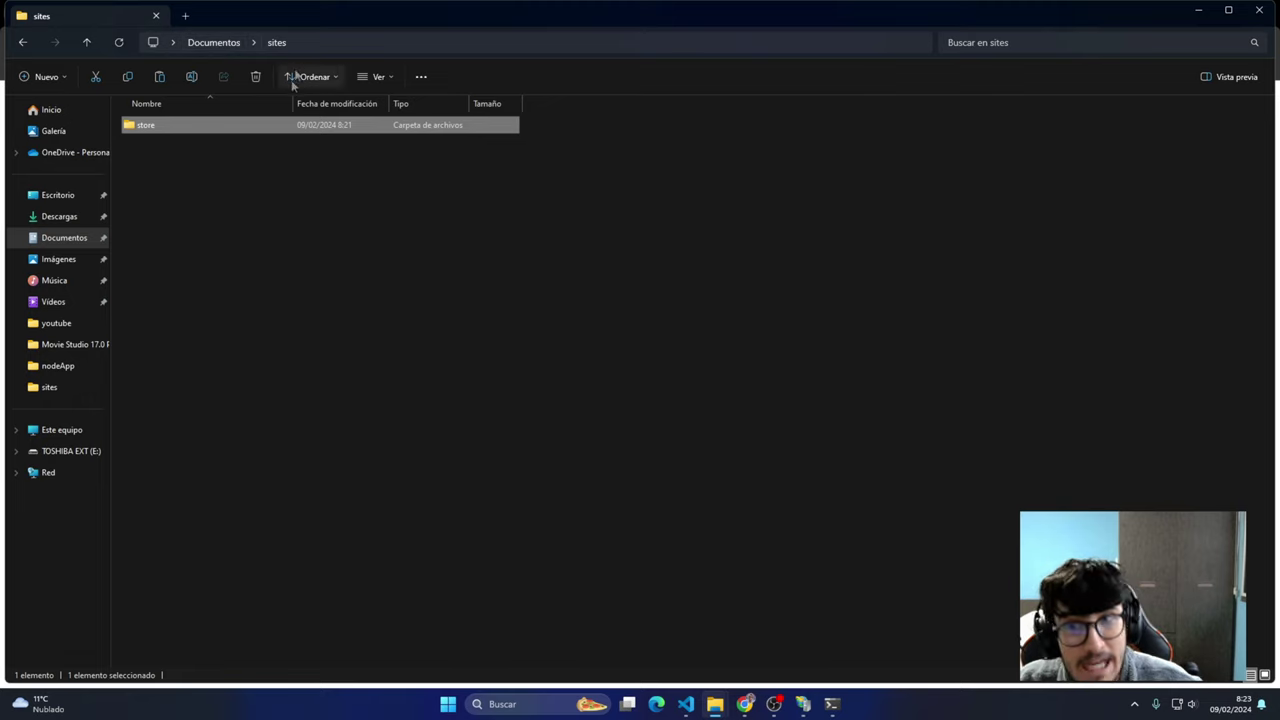
Open the security permissions of the store folder in Documents\sites for editing
right_click(155, 130)
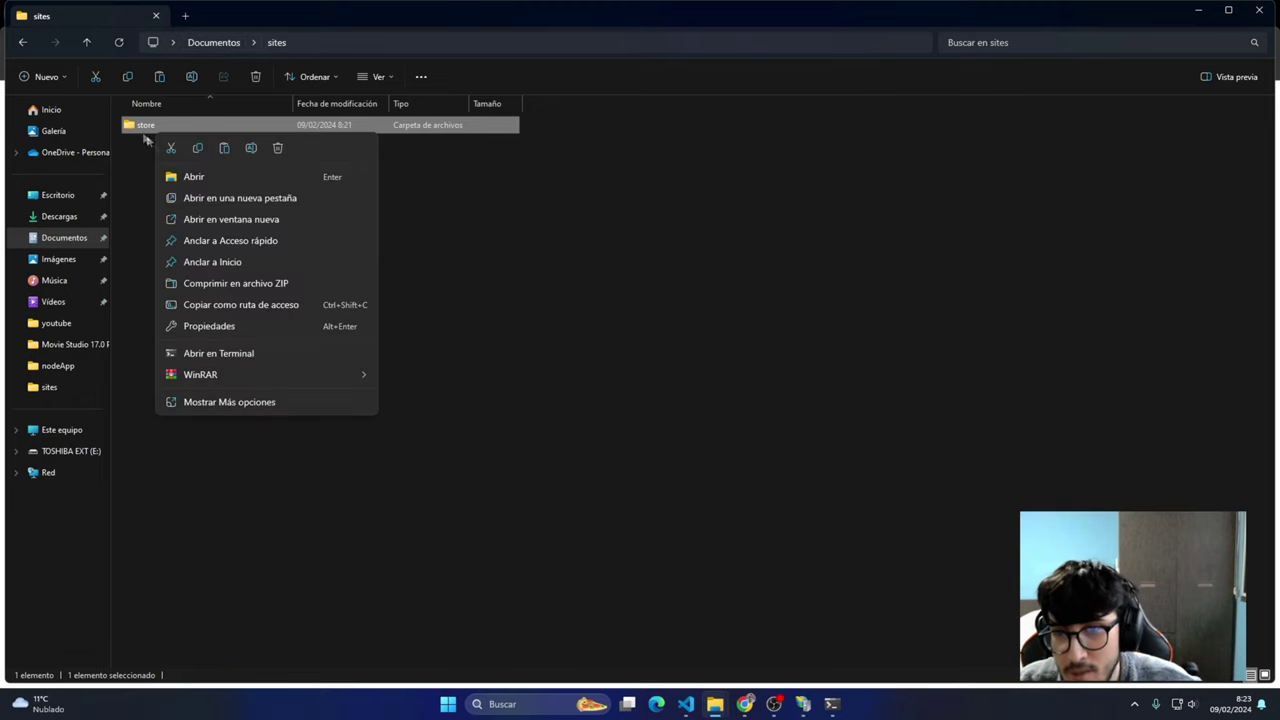
left_click(218, 401)
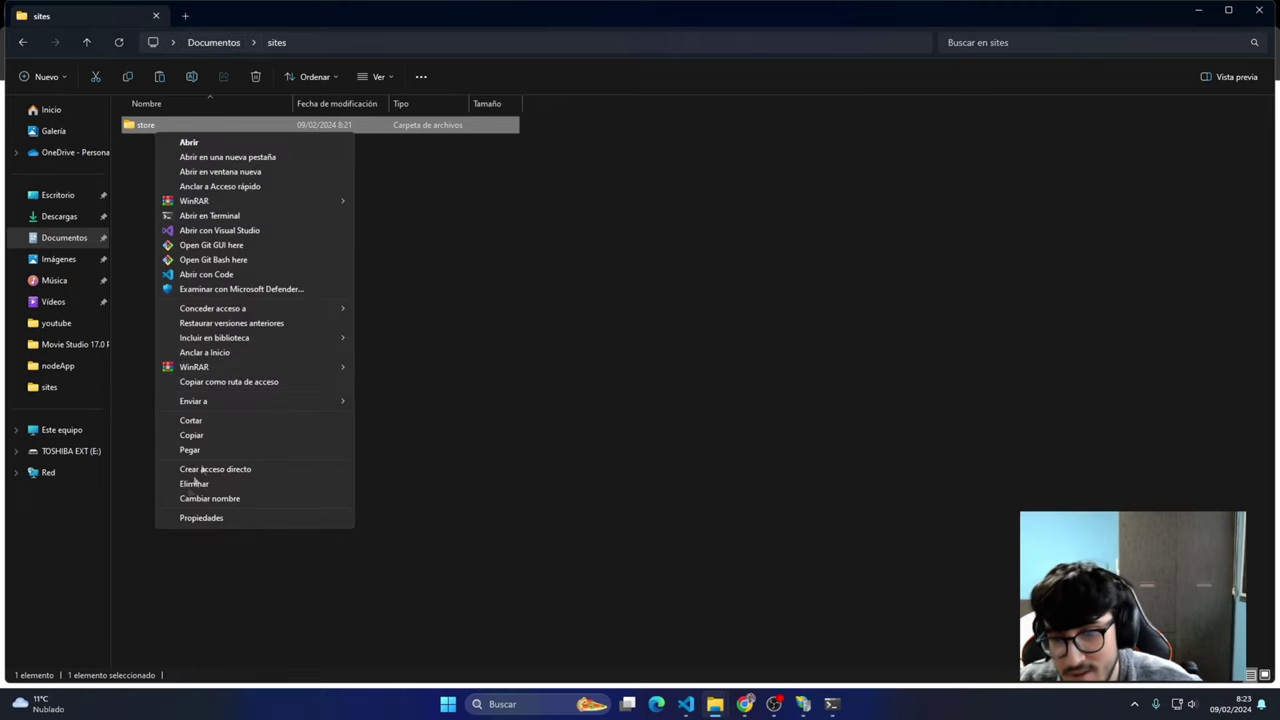
left_click(201, 517)
left_click(255, 166)
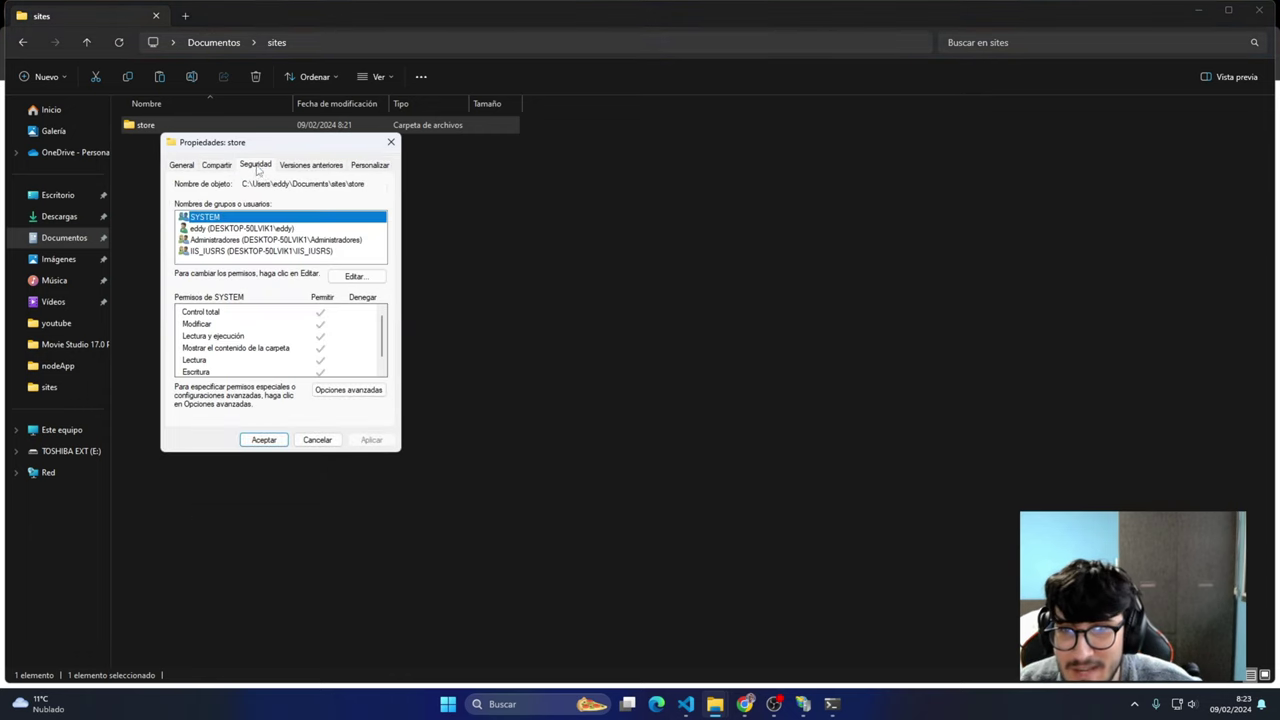
left_click(347, 279)
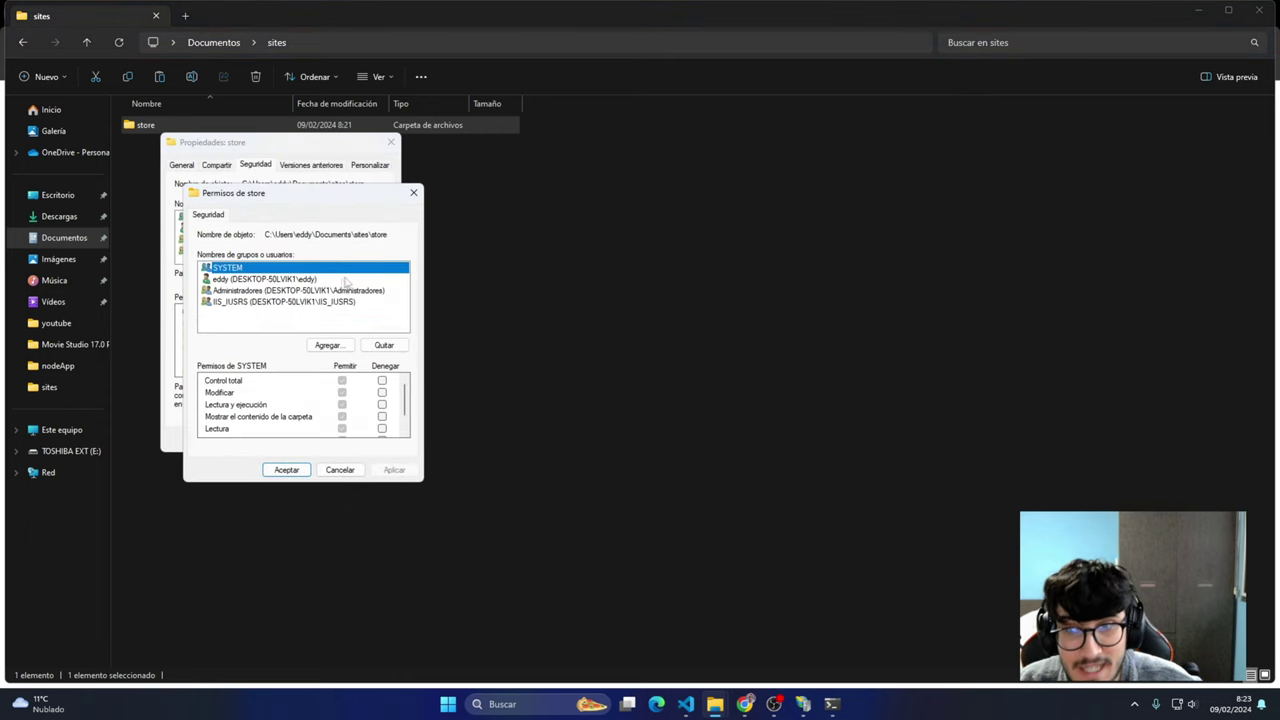
Review the permissions of the IIS_IUSRS group on the store folder
left_click(288, 302)
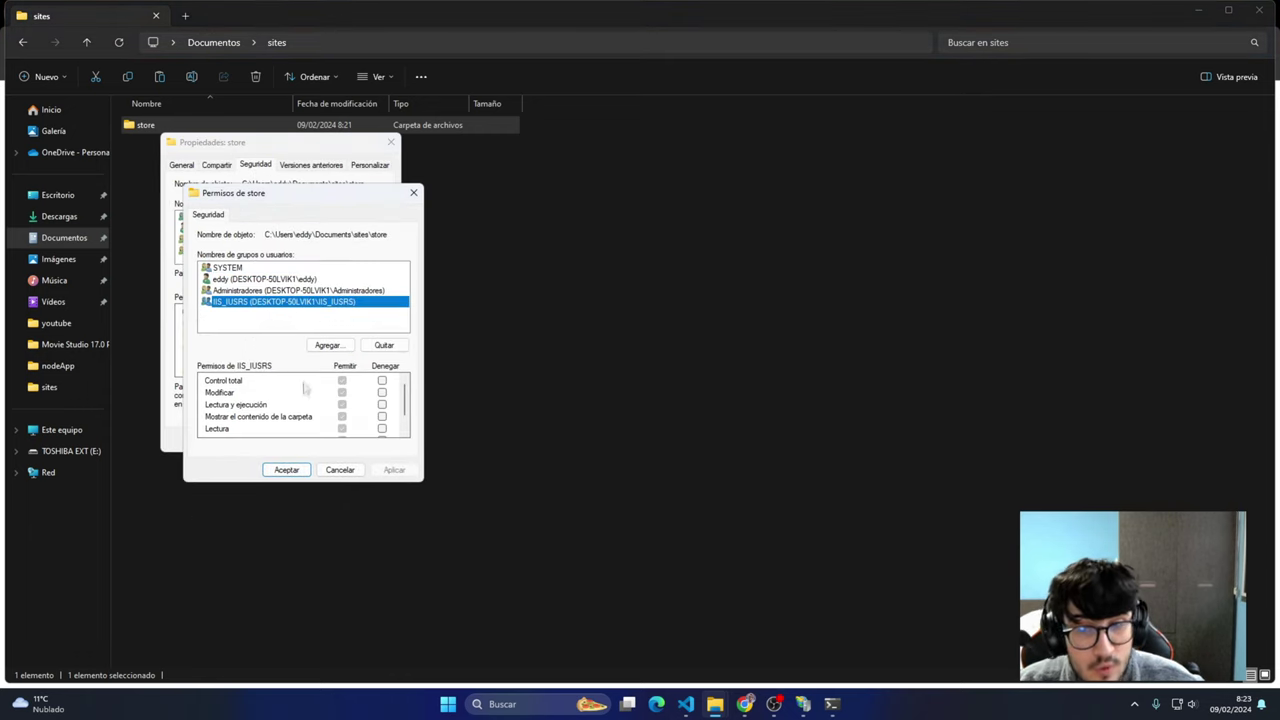
scroll(300, 408, "down", 1)
scroll(350, 415, "up", 1)
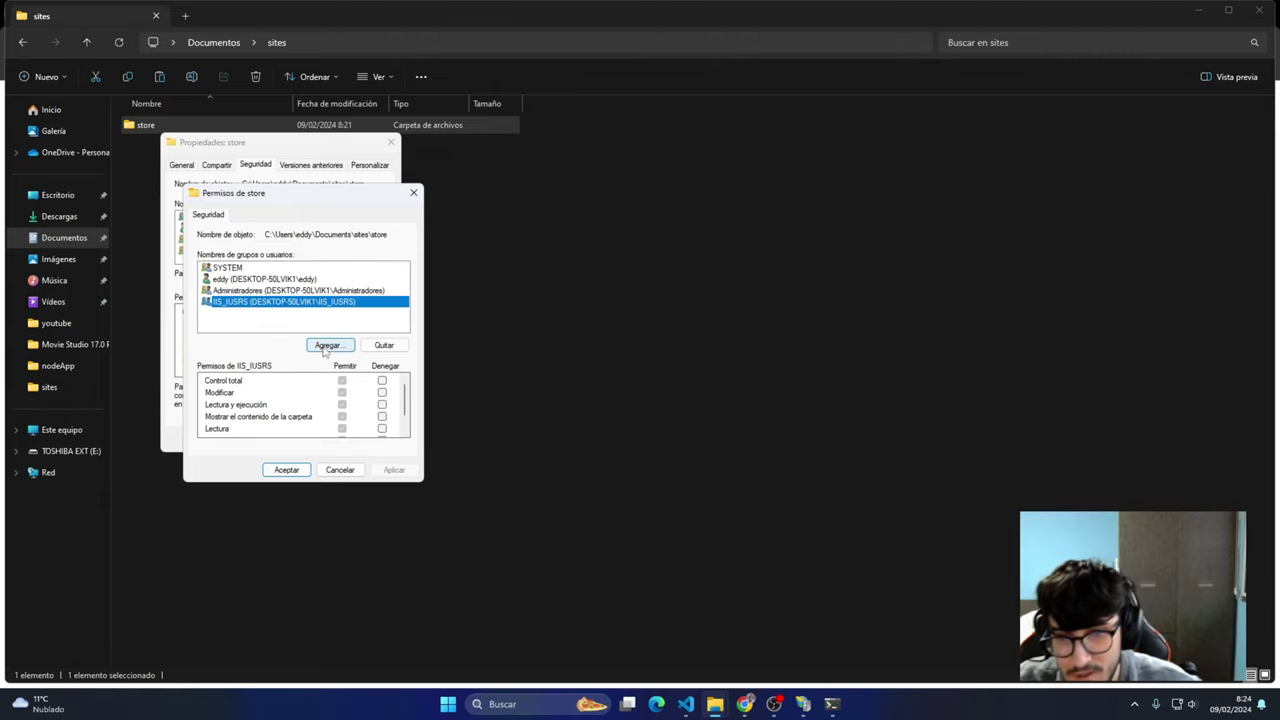
Find the IUSR account through the advanced user search and add it to the store folder's permissions
left_click(328, 346)
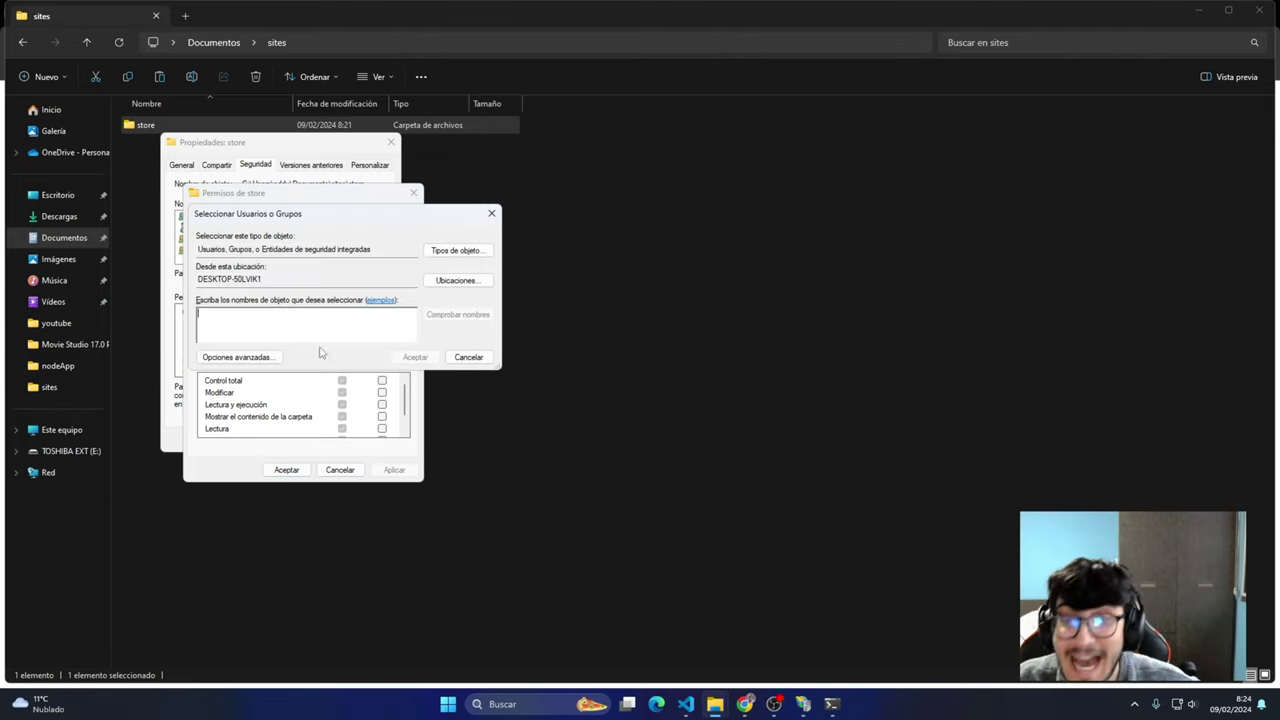
left_click(219, 358)
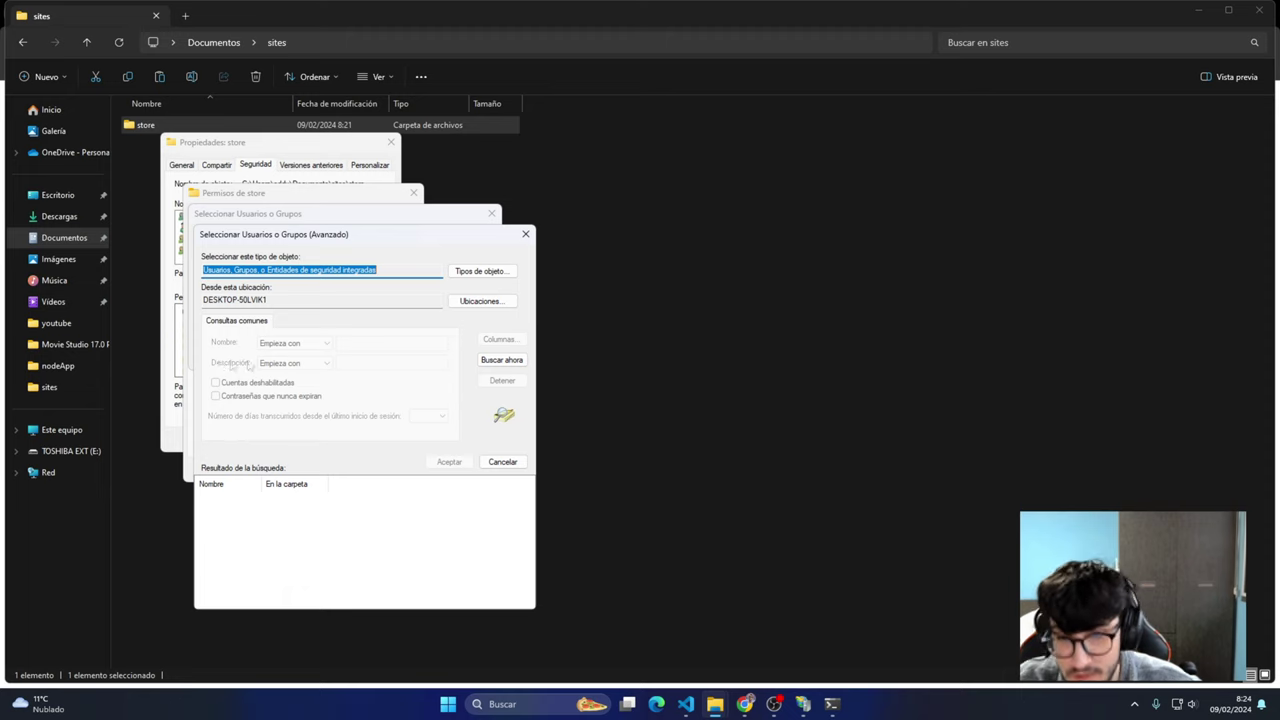
left_click(502, 360)
scroll(380, 515, "down", 10)
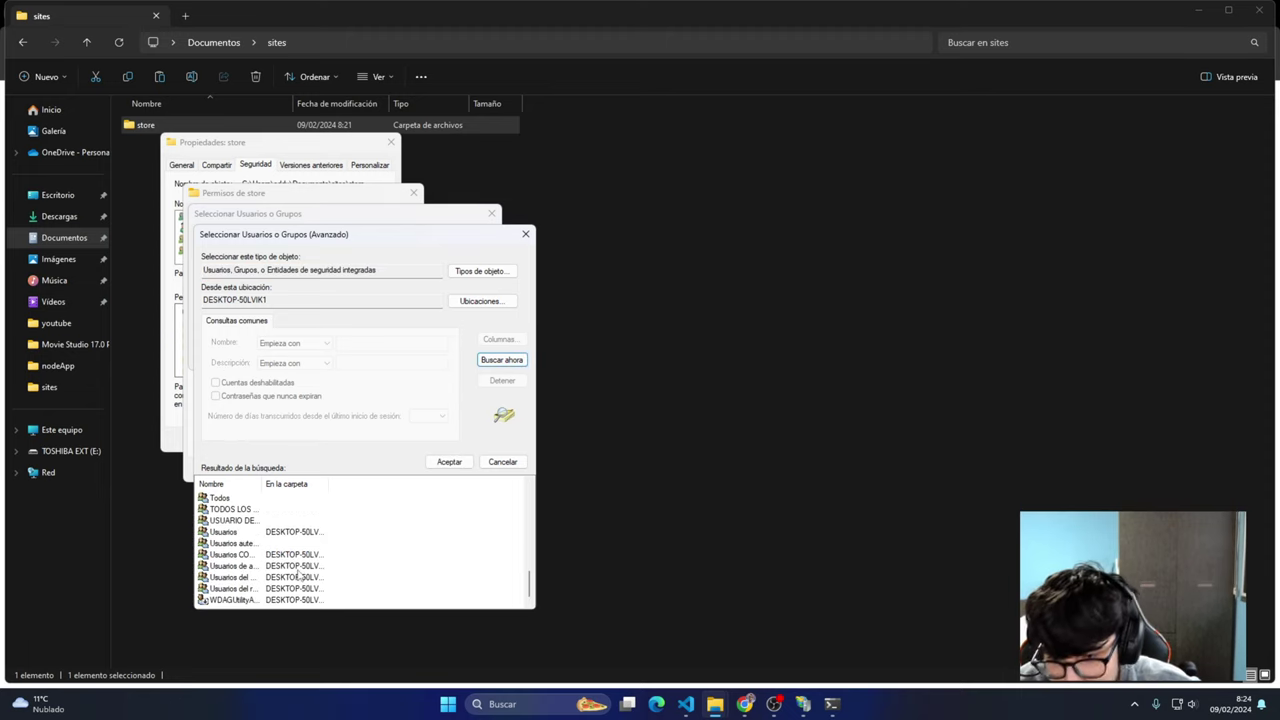
scroll(260, 550, "up", 3)
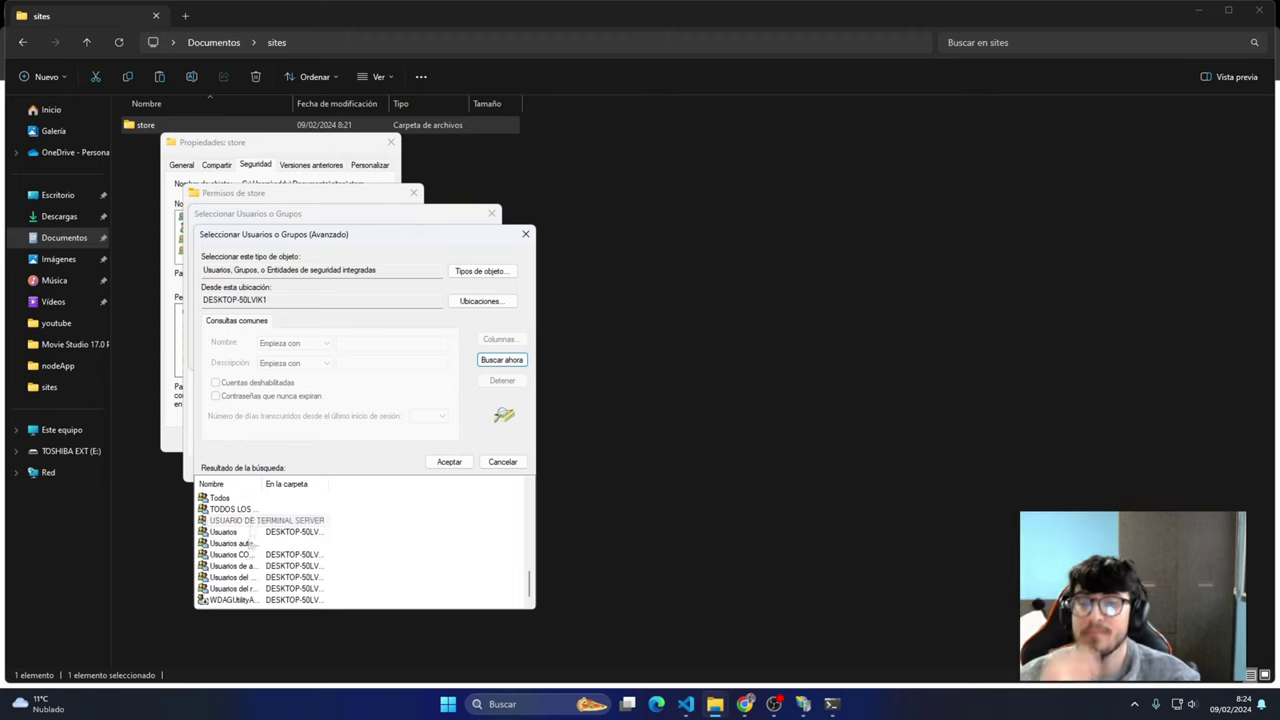
left_click(224, 521)
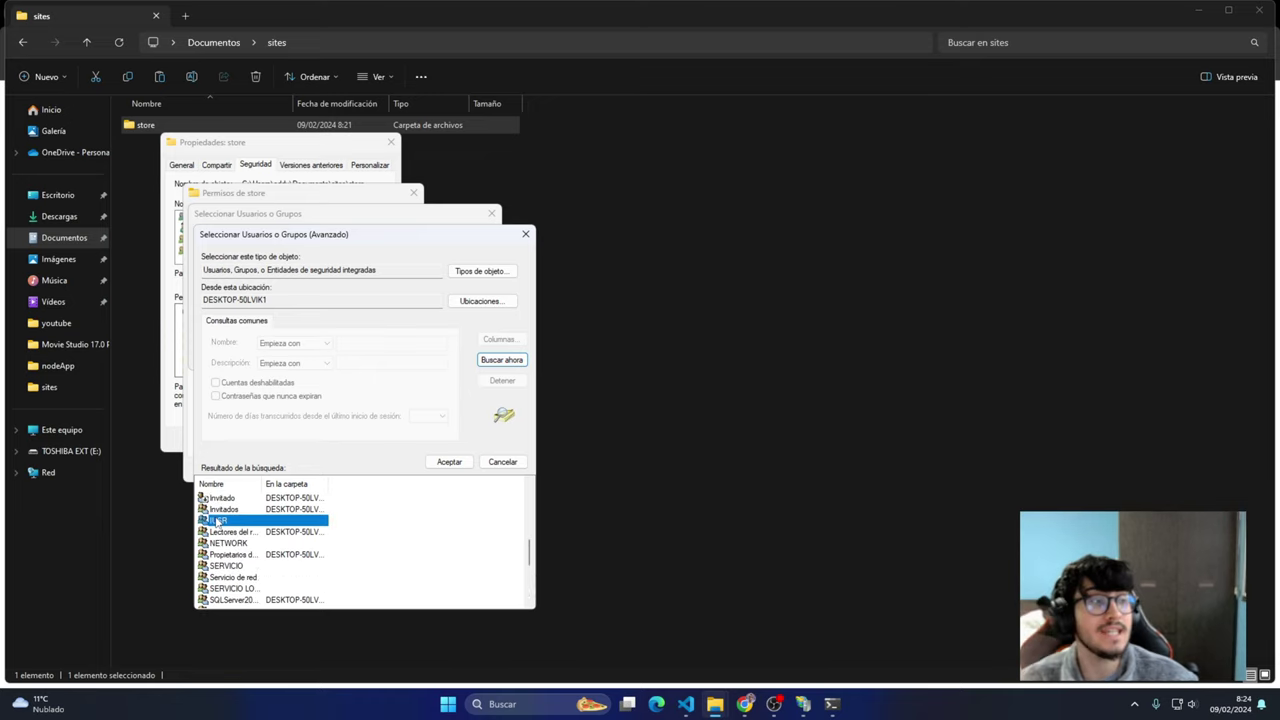
left_click(449, 461)
left_click(410, 362)
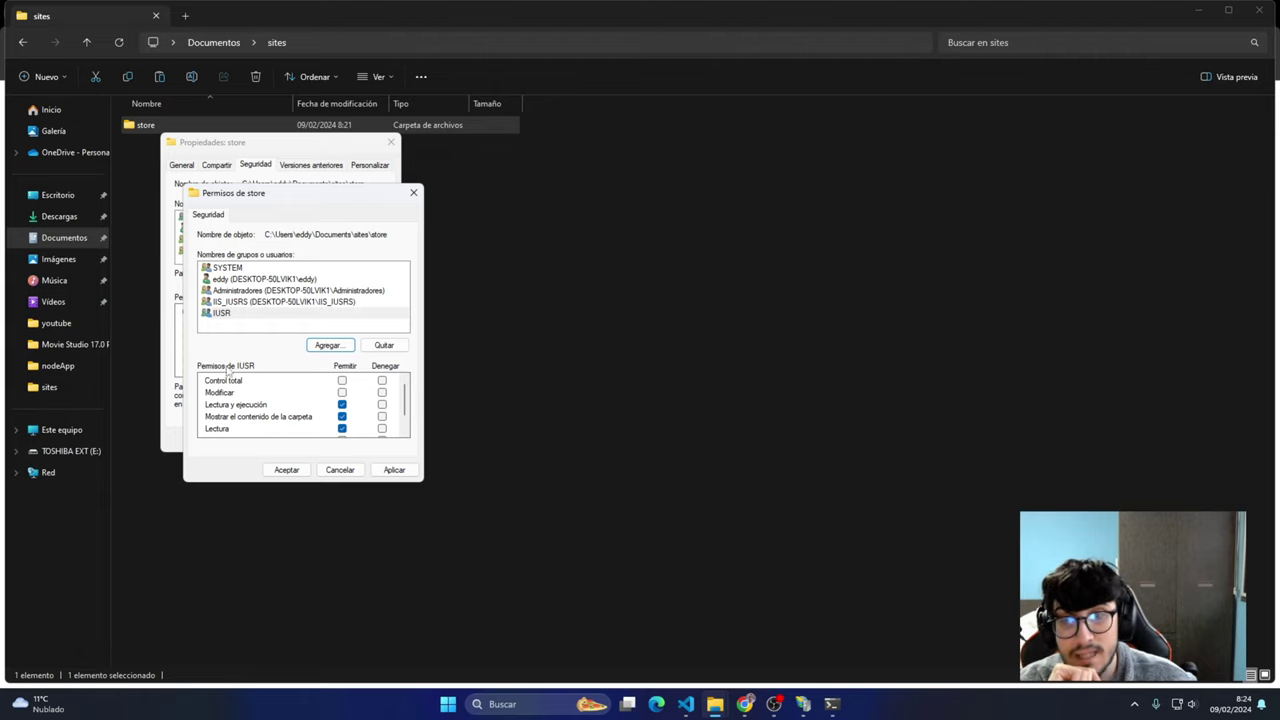
Allow IUSR full control (Control total) of the store folder, apply it and close the folder's properties
left_click(342, 380)
left_click(394, 470)
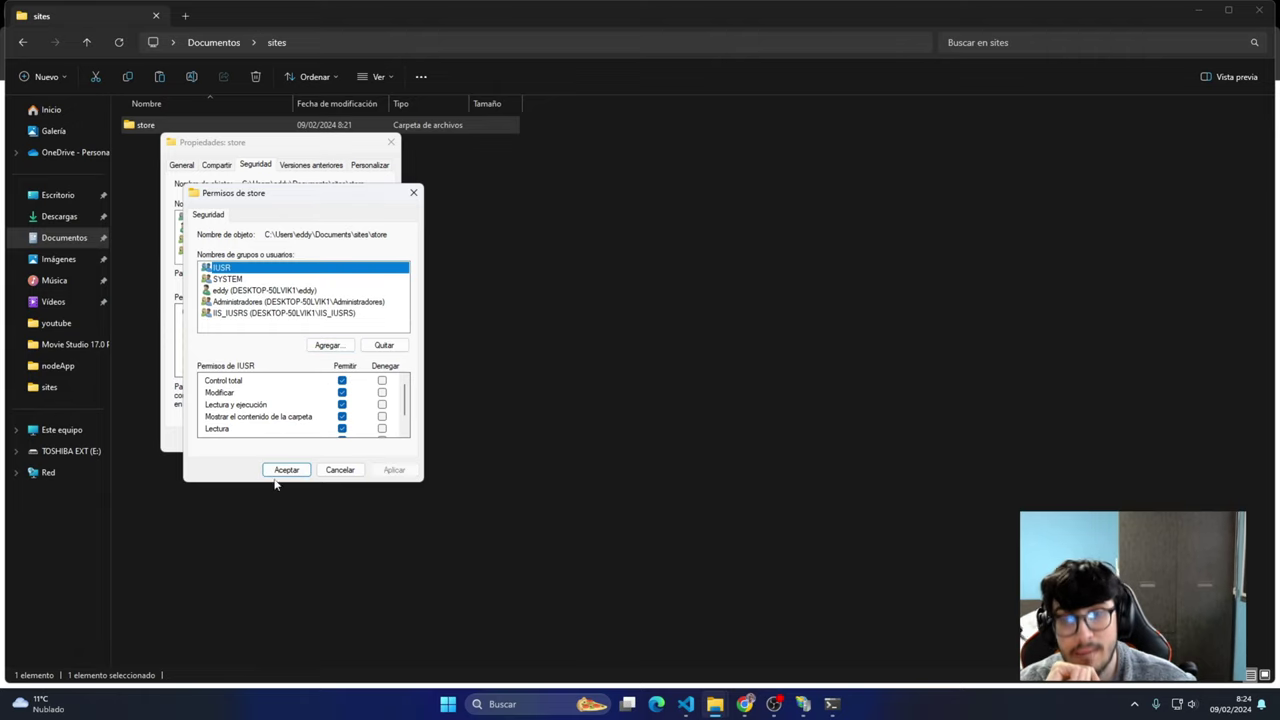
left_click(287, 470)
left_click(267, 437)
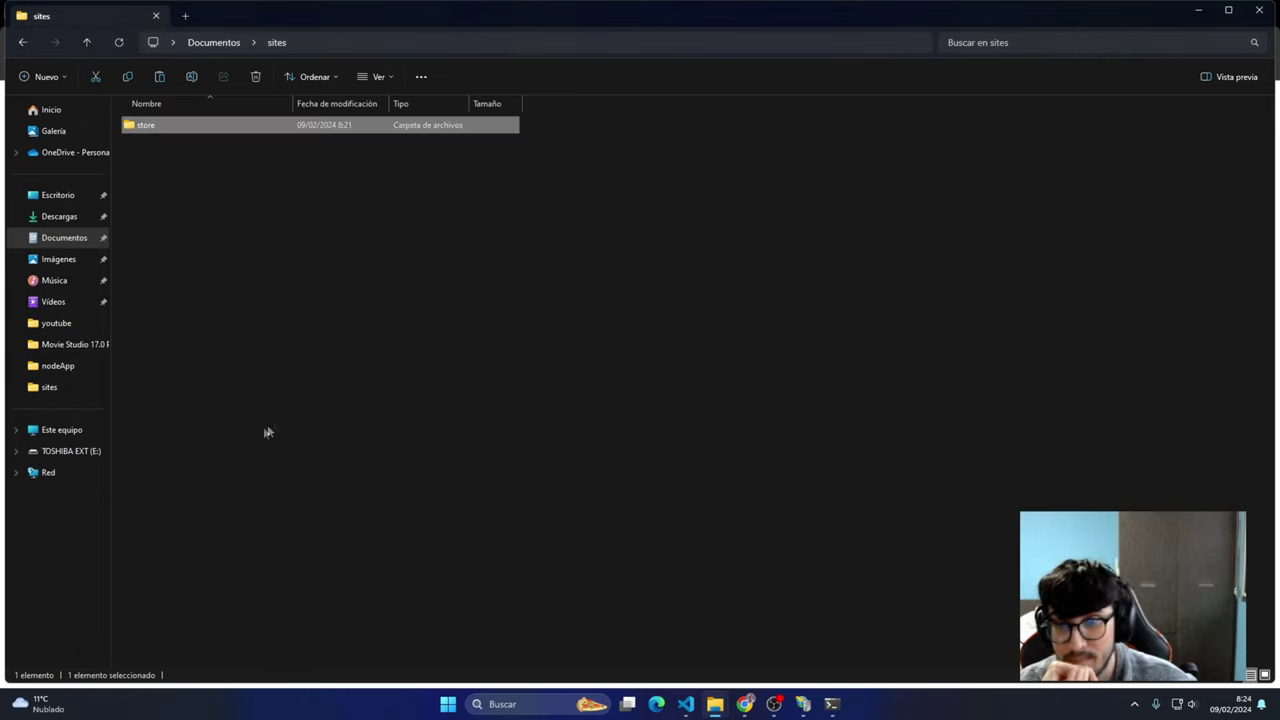
Switch to Chrome, reload localhost:70 to check the Storev2 page, and minimize the browser
key("alt+Tab")
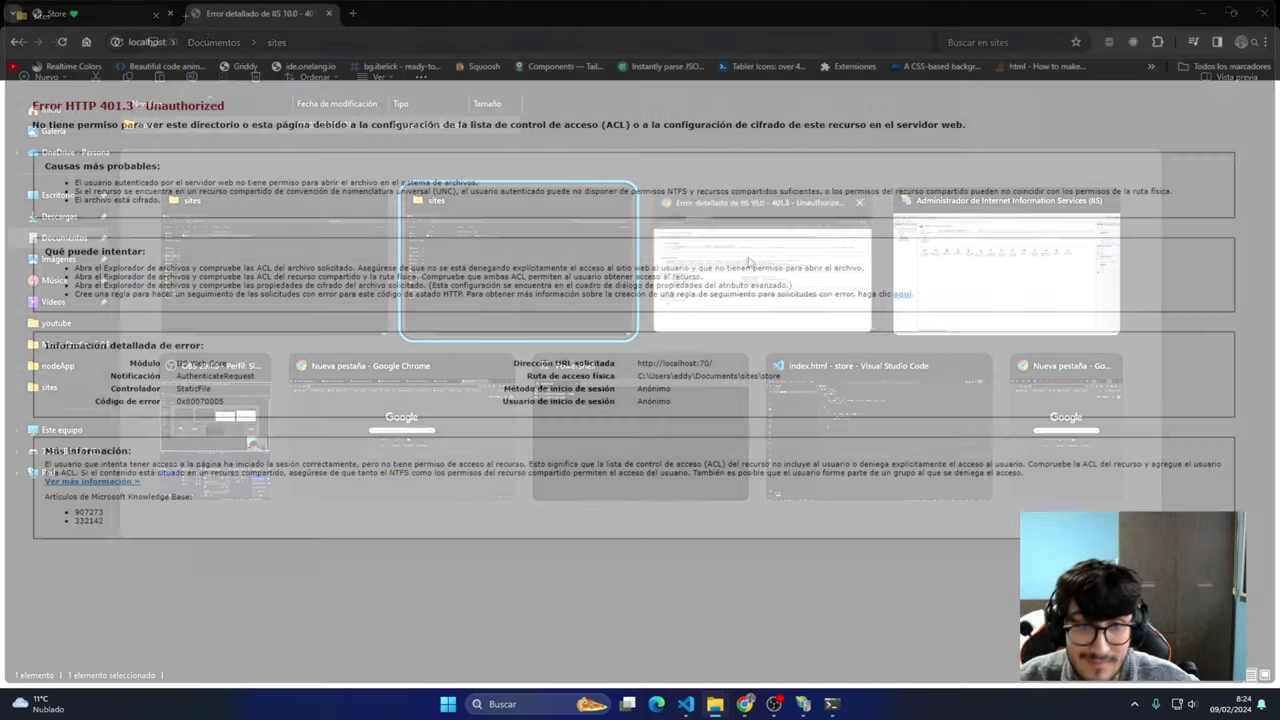
key("F5")
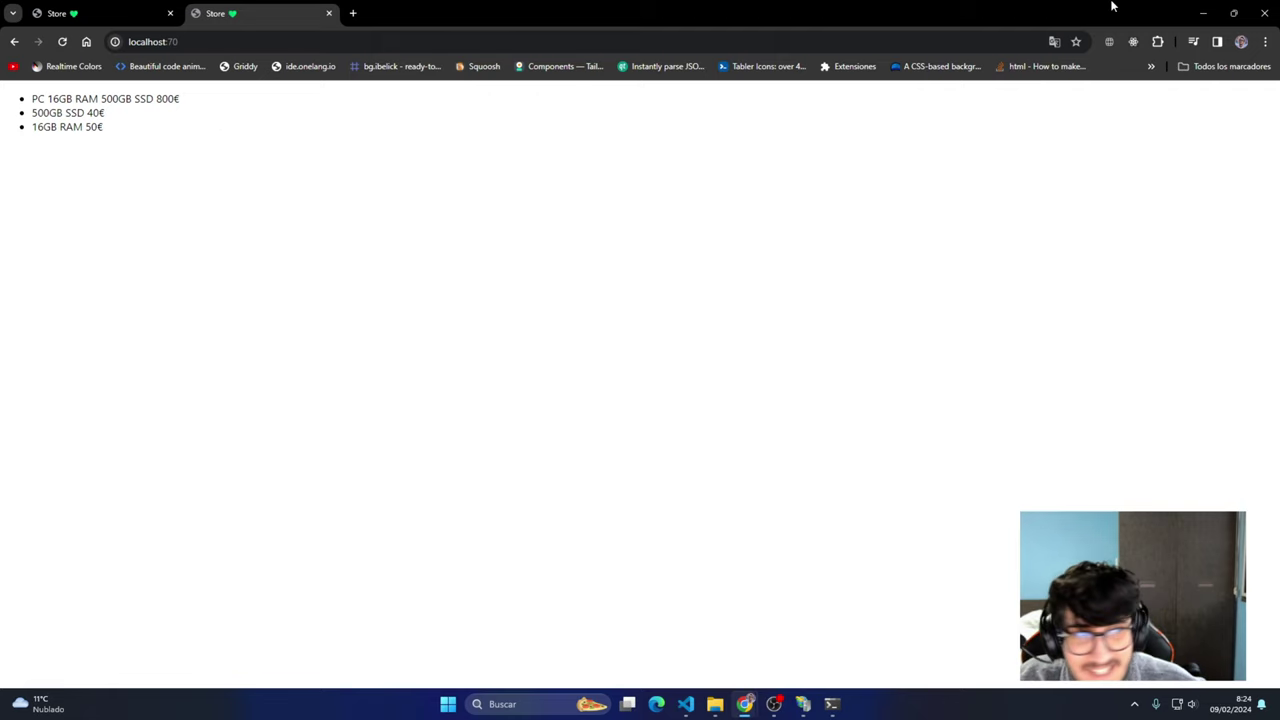
left_click(1203, 13)
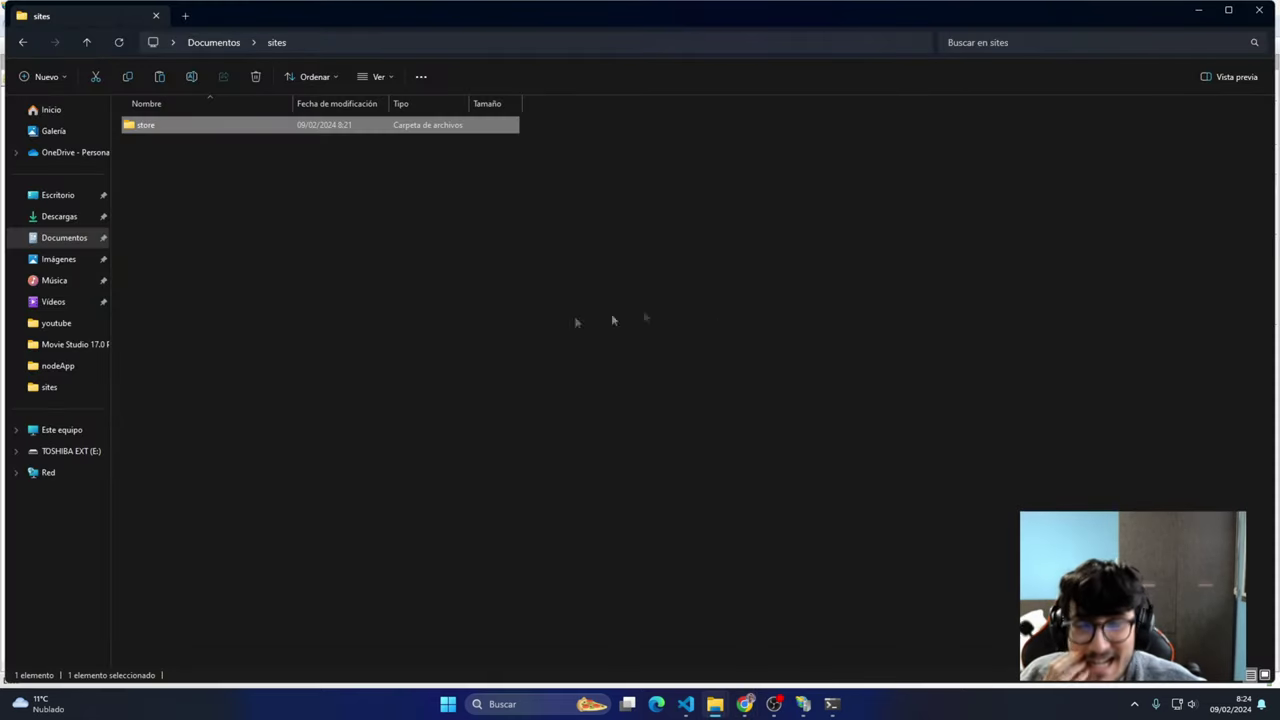
Open the sites folder on the local disk C: in File Explorer
left_click(51, 431)
left_click(191, 141)
double_click(191, 141)
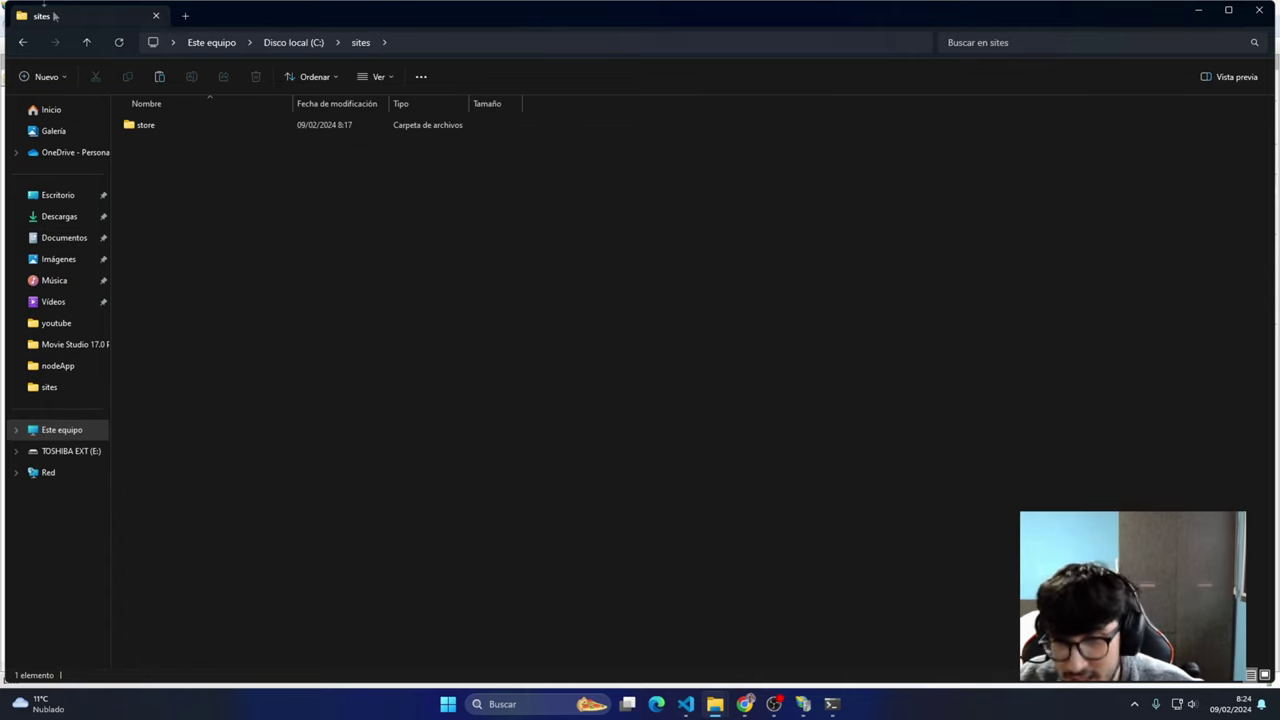
Create a new folder named api inside the sites folder
right_click(190, 276)
mouse_move(251, 357)
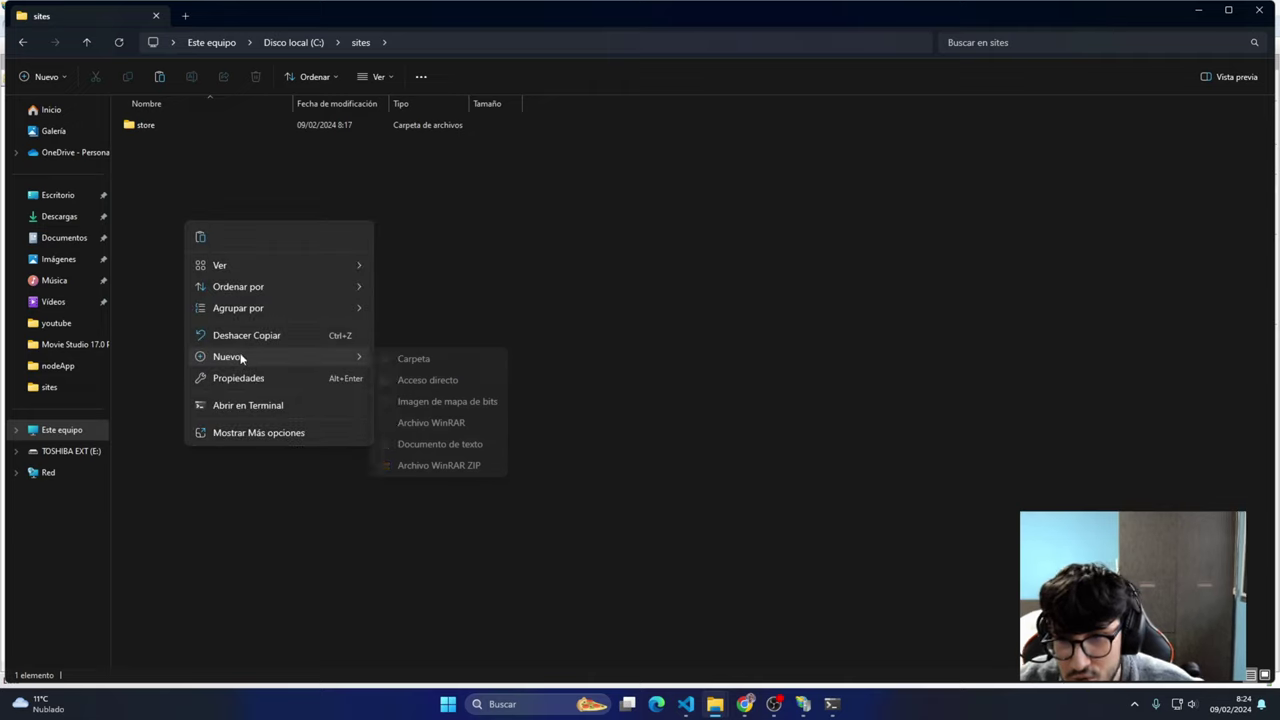
left_click(451, 358)
type("api")
key("Return")
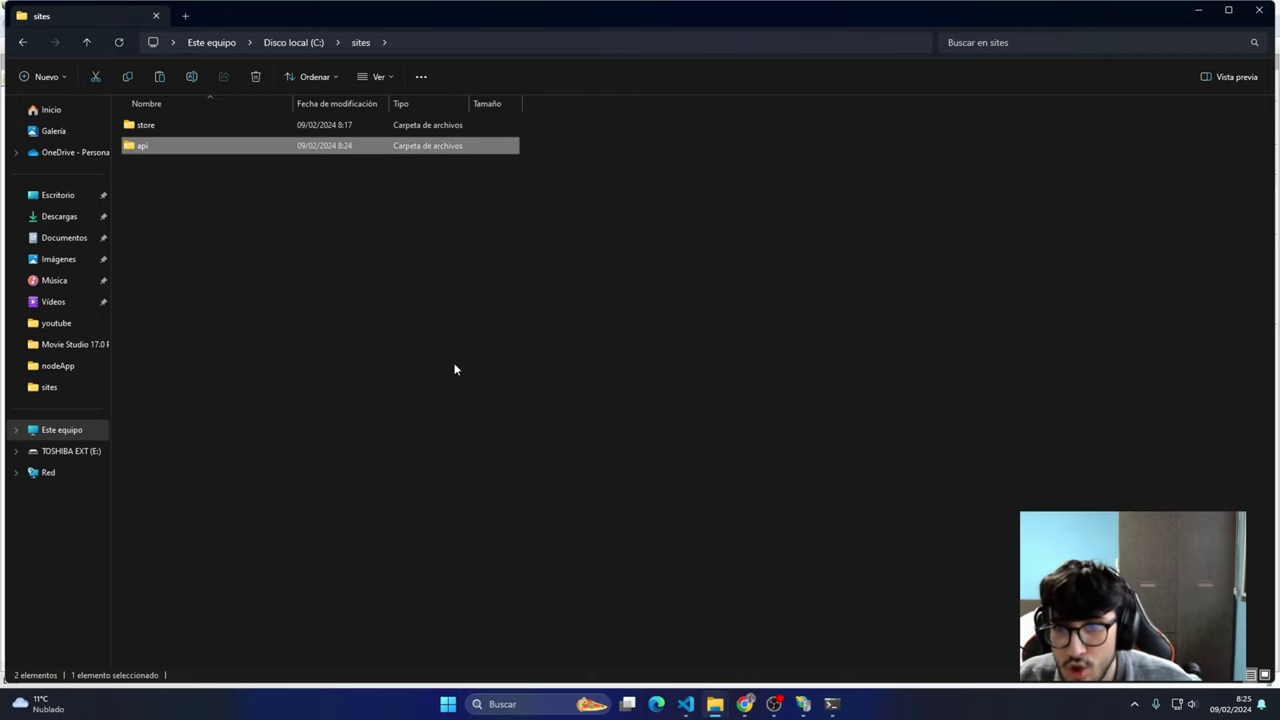
Open the api folder and start a terminal session in it
double_click(140, 150)
right_click(327, 304)
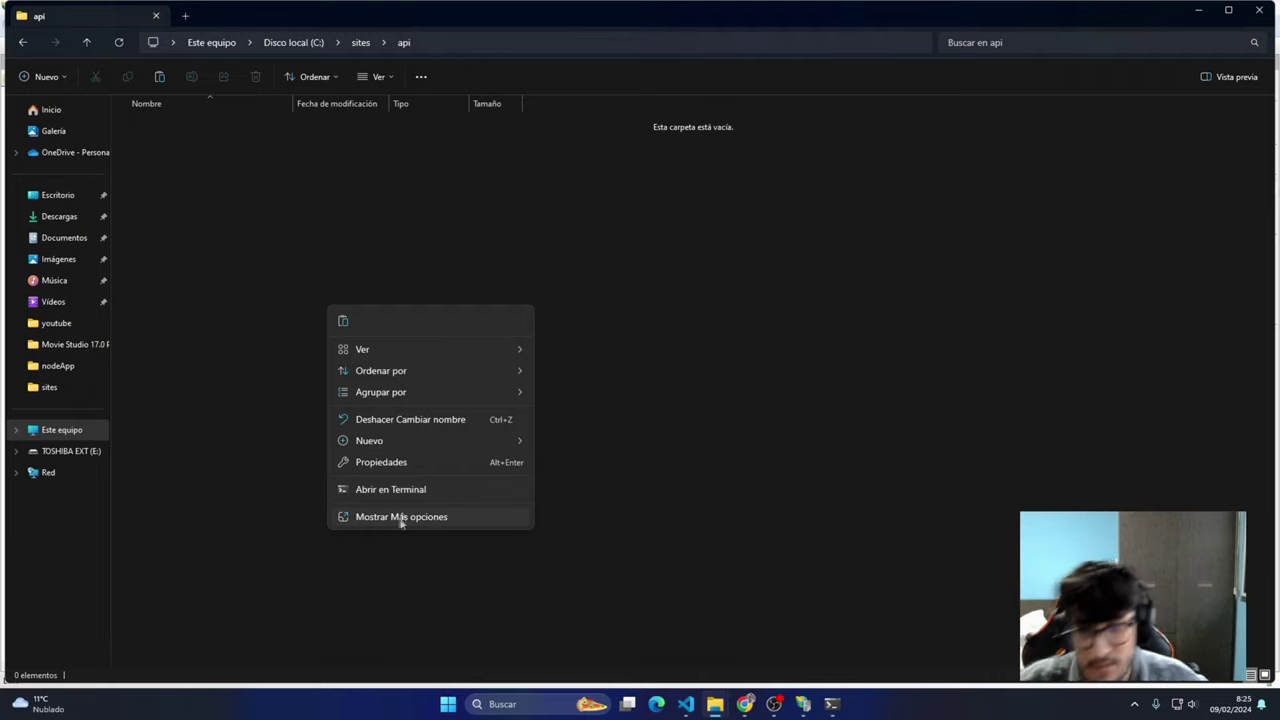
mouse_move(384, 447)
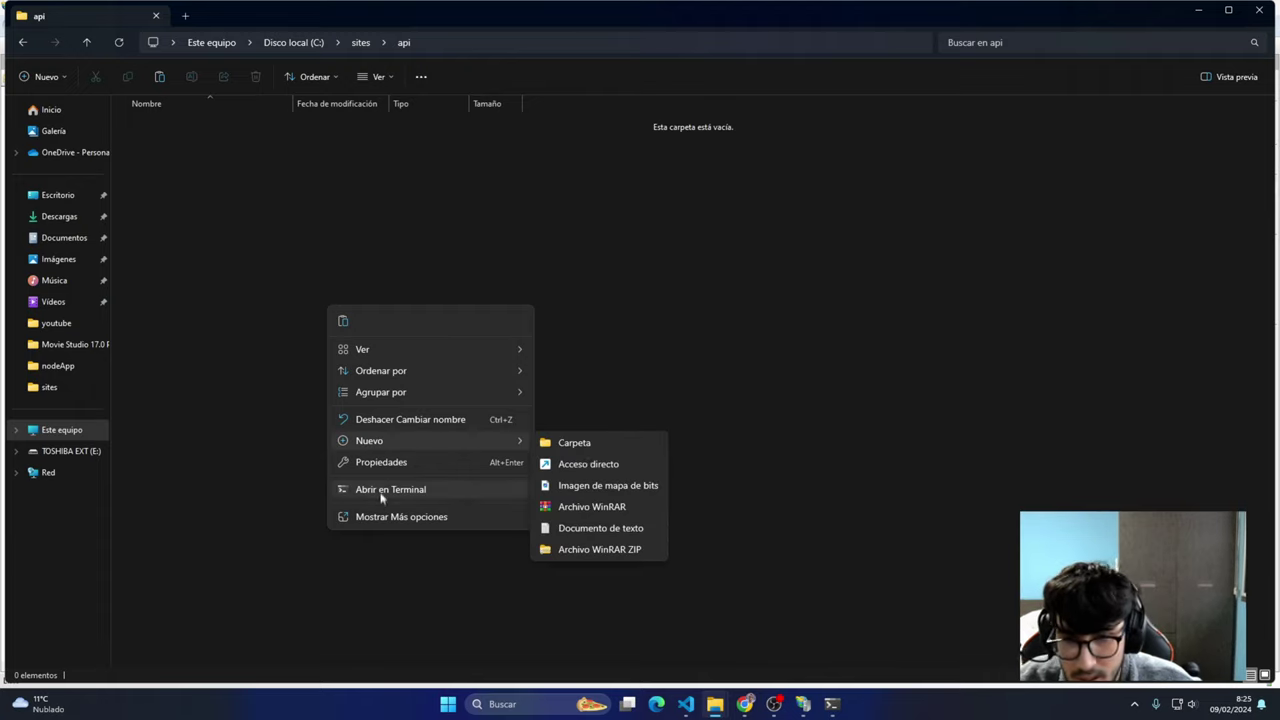
left_click(345, 491)
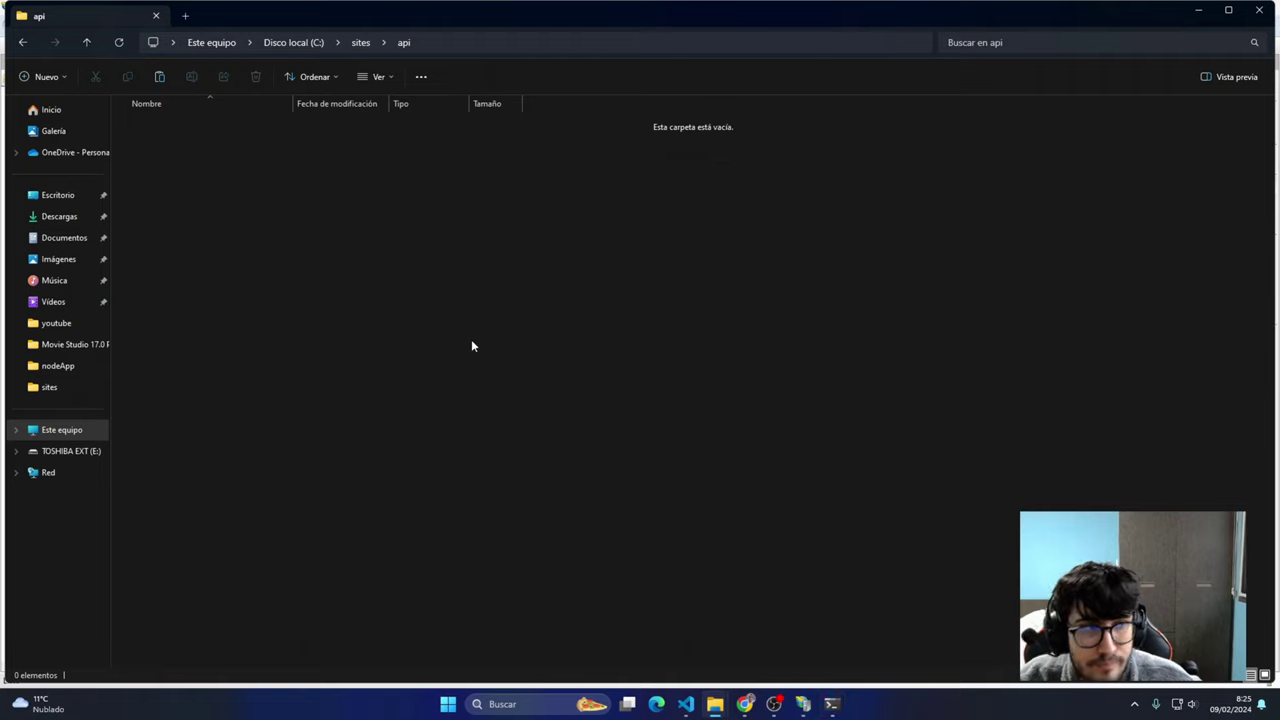
left_click(852, 640)
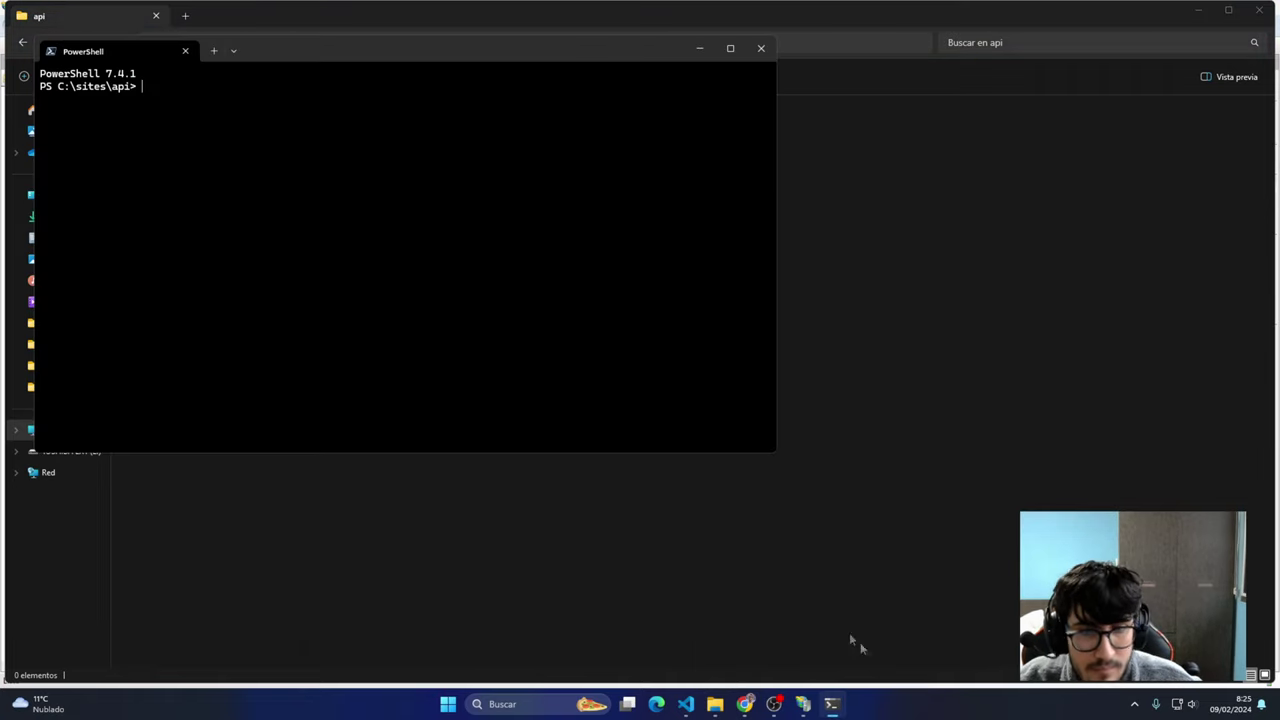
Initialize a Node project with npm init -y and install Express with npm i express
type("npm init -y")
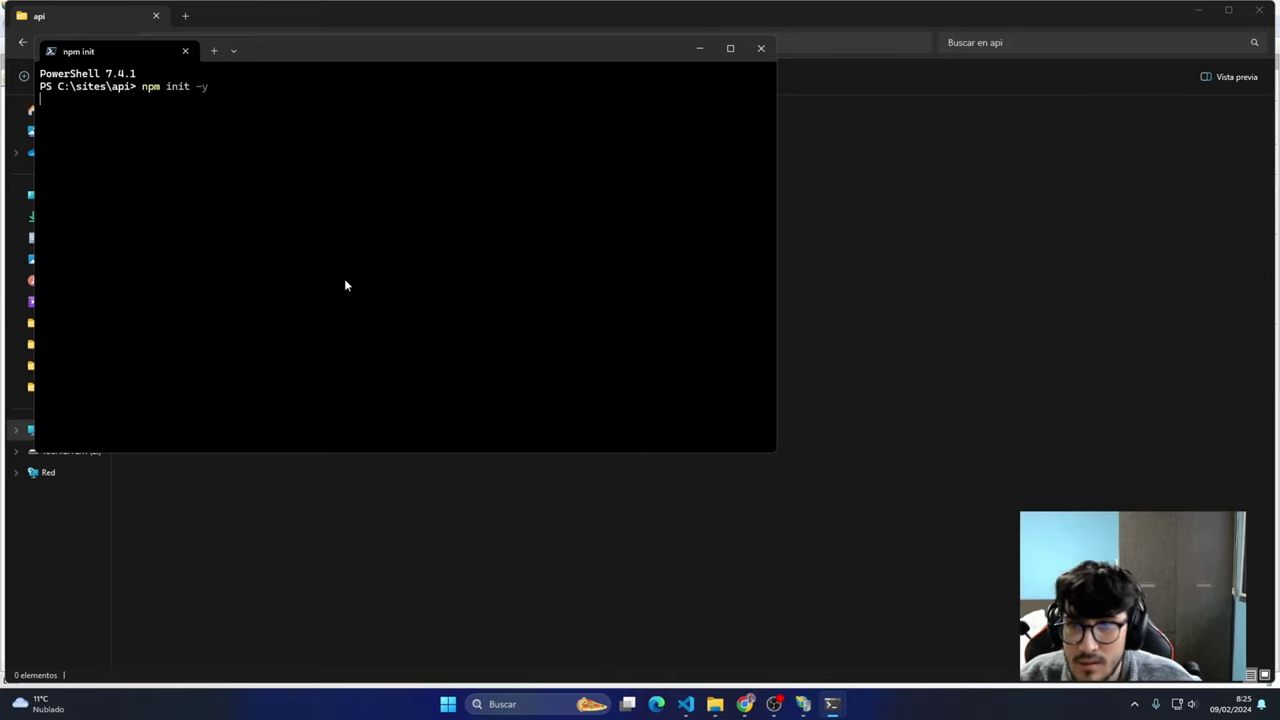
type("n")
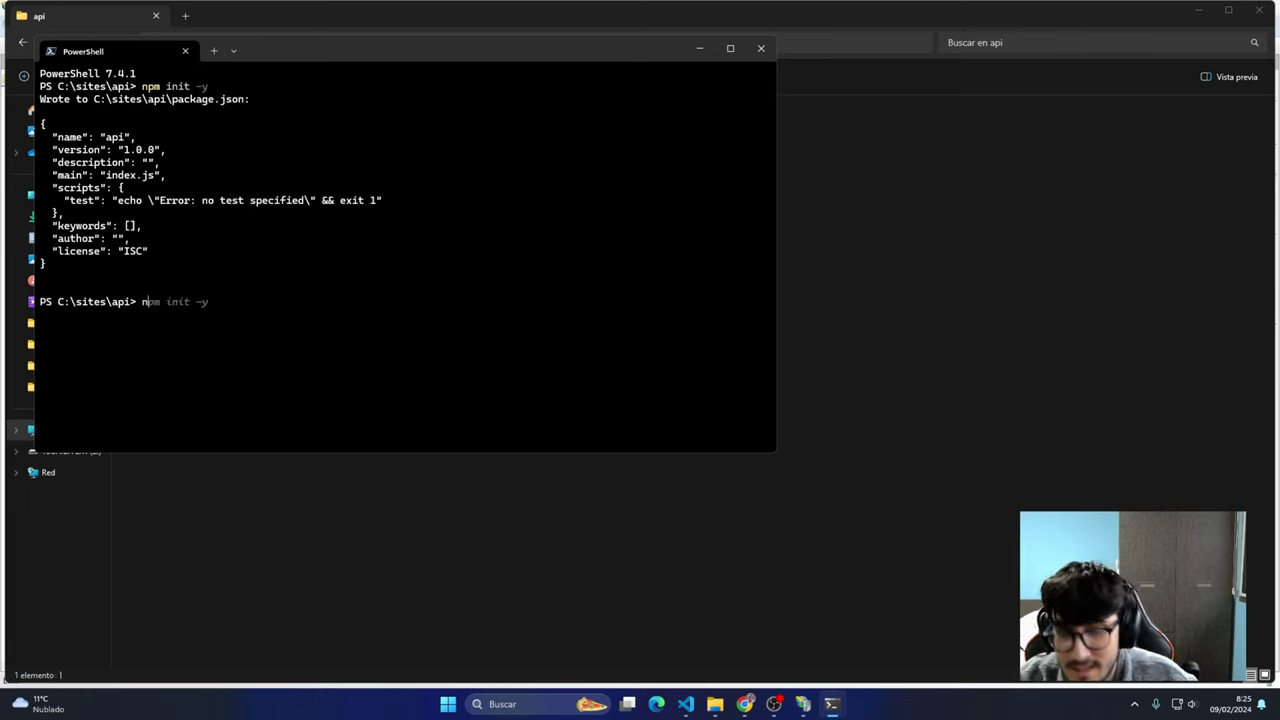
type("pm i ")
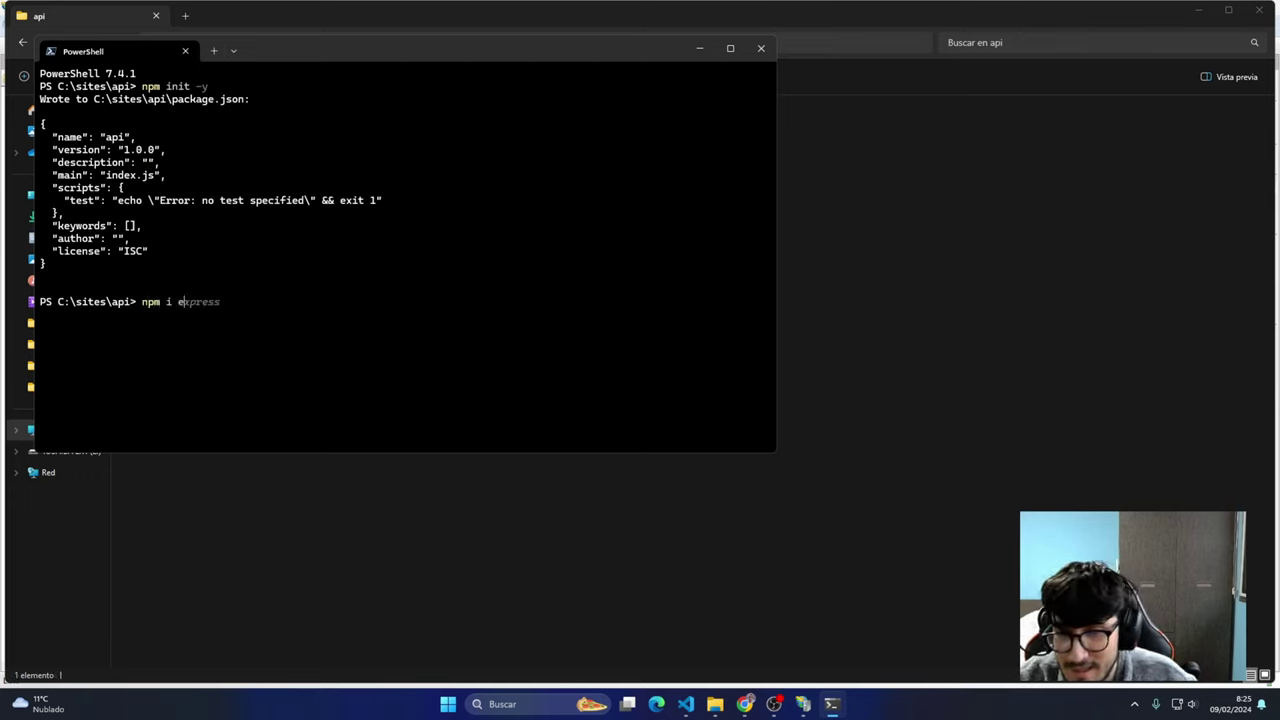
type("express")
key("Return")
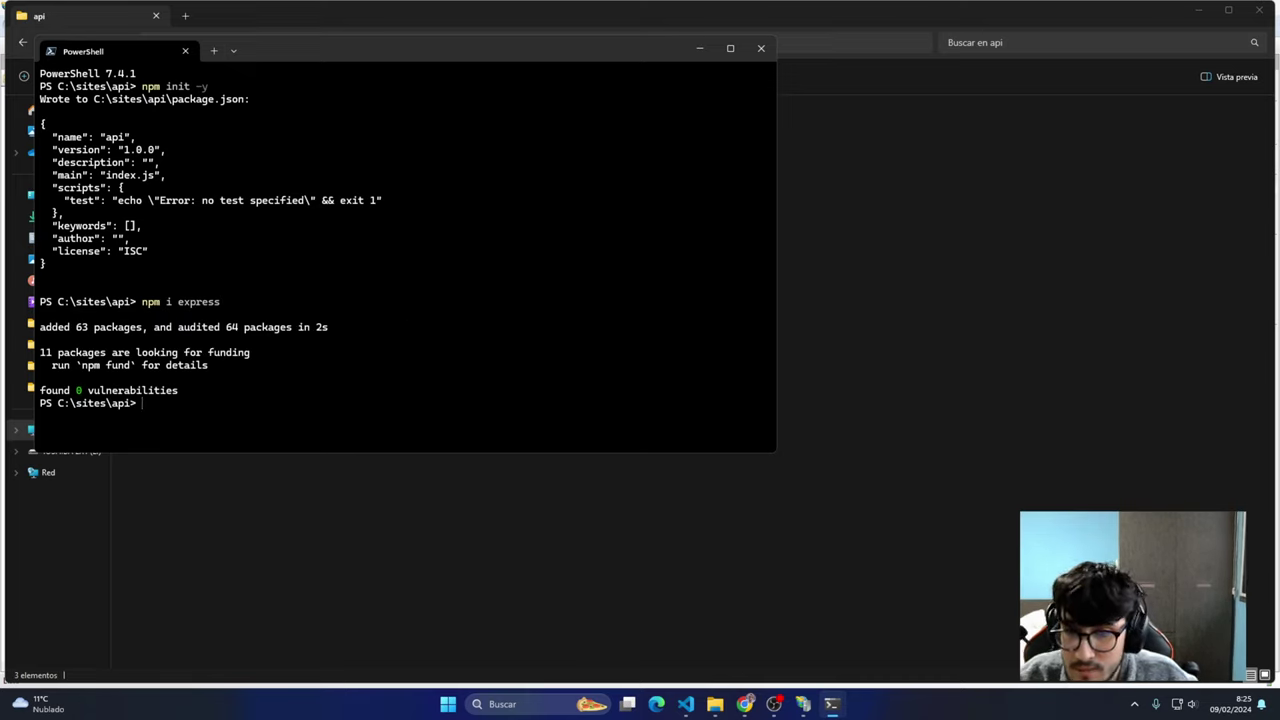
Open the api folder in Visual Studio Code with code . and add a new file named server.js
type("code .")
key("Return")
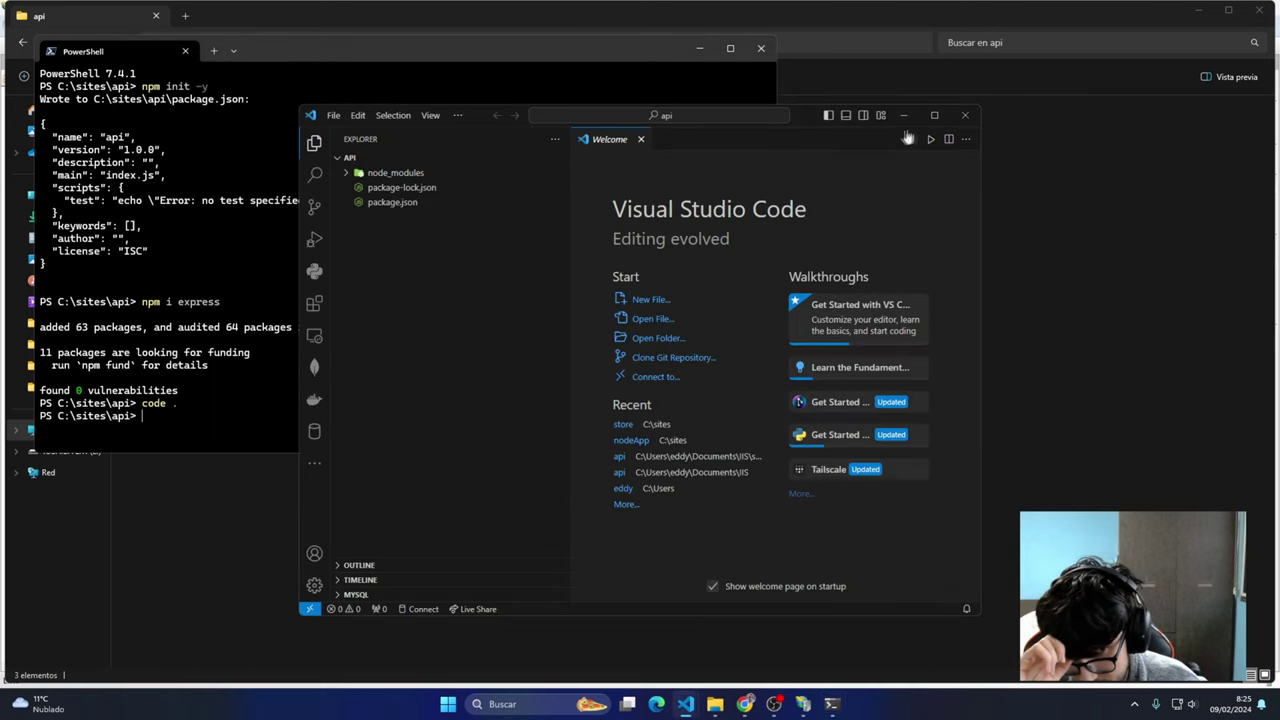
left_click(934, 115)
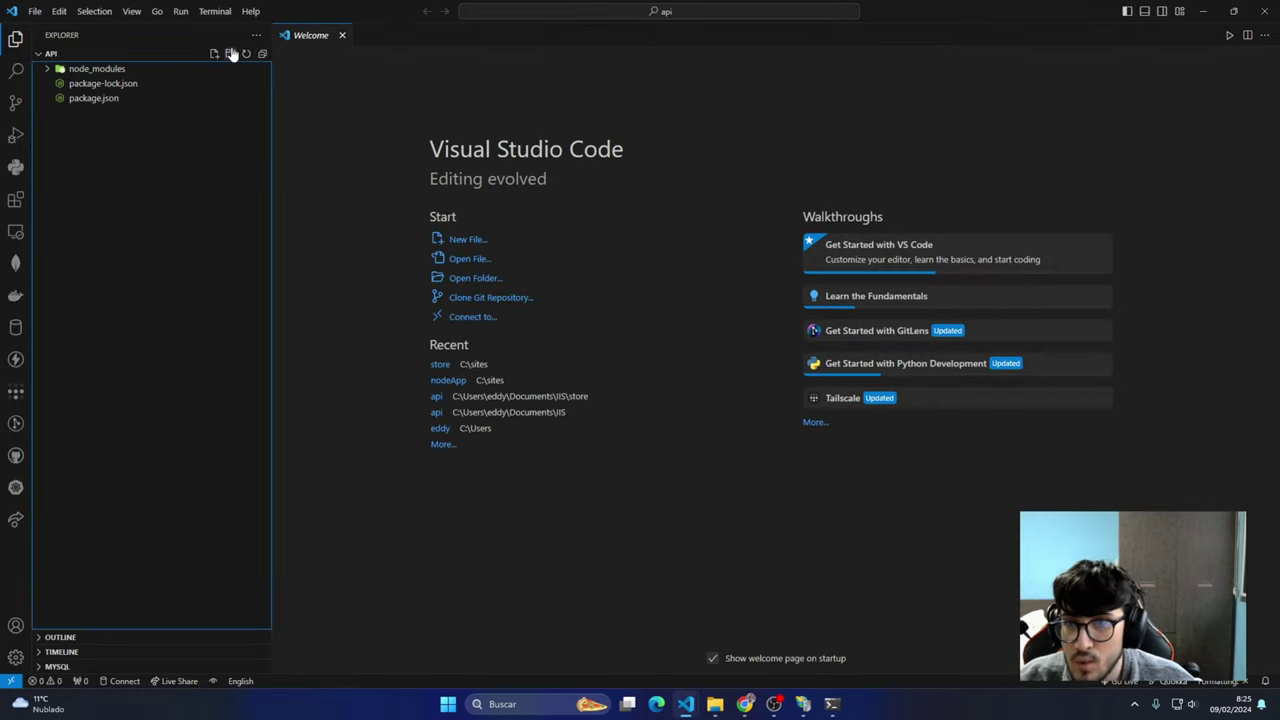
left_click(214, 53)
type("server.js")
key("Return")
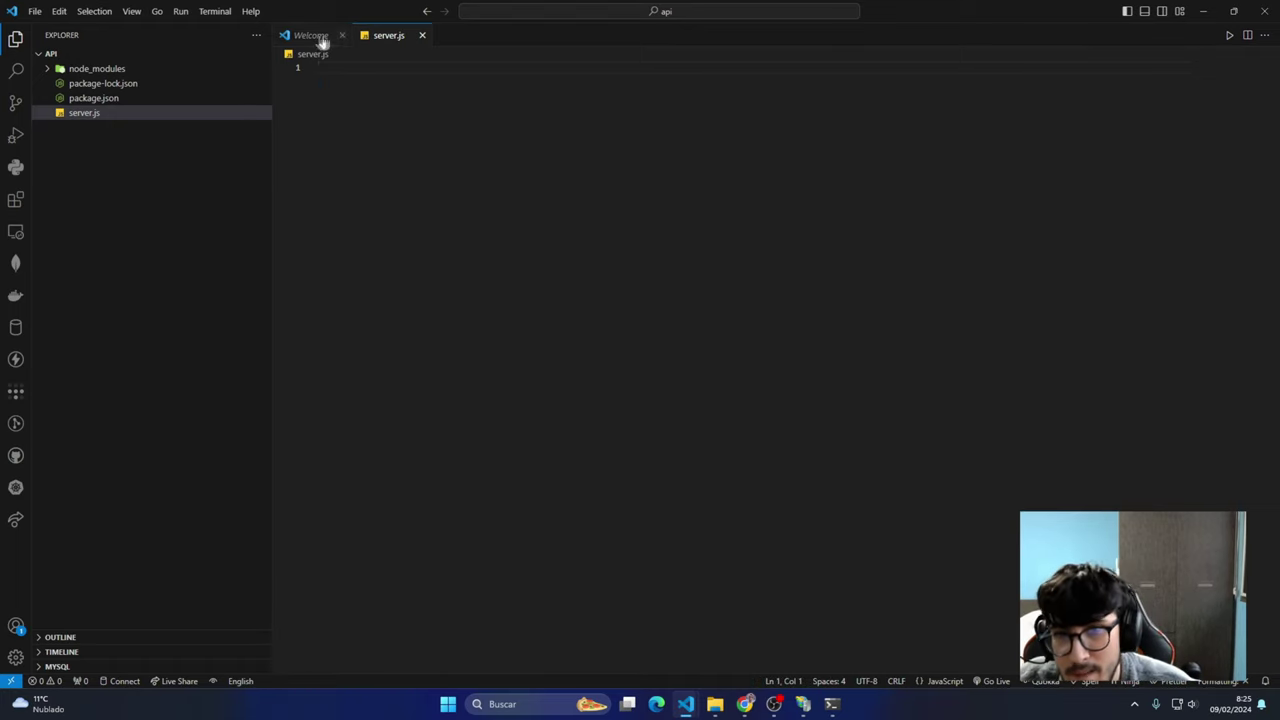
Import Express on the first line of server.js with const express = require("express")
type("c")
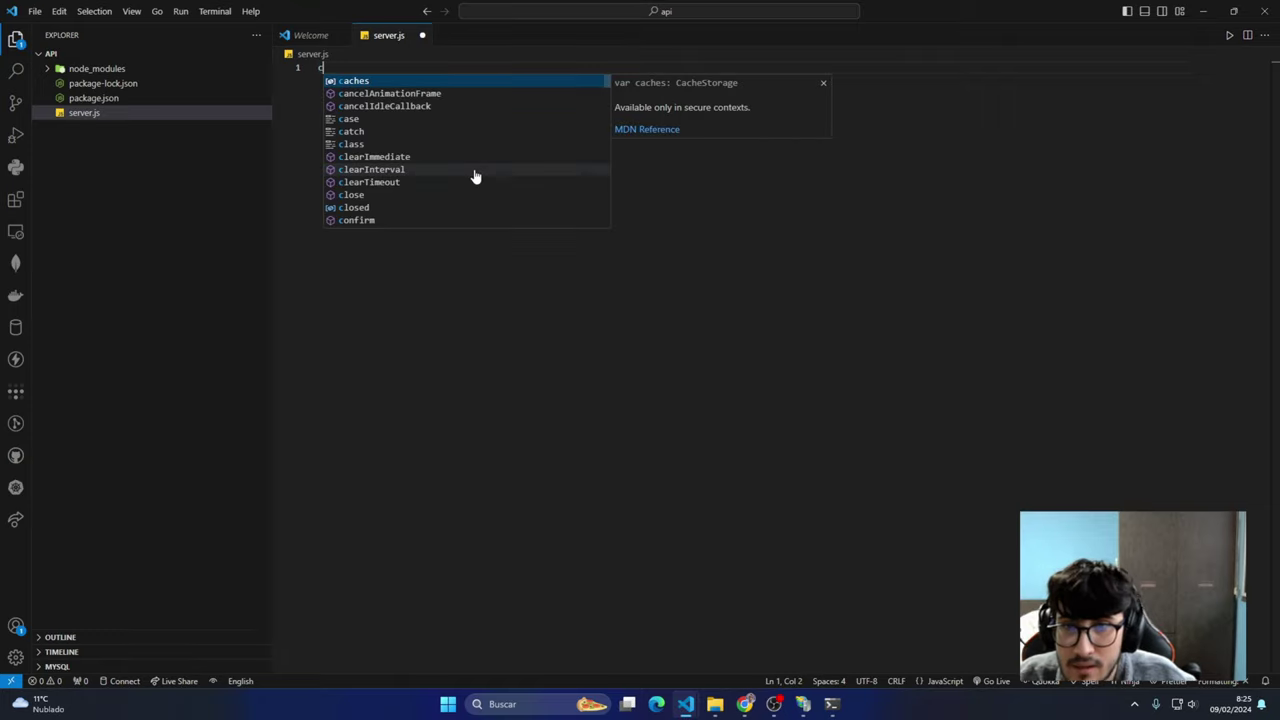
type("onst express")
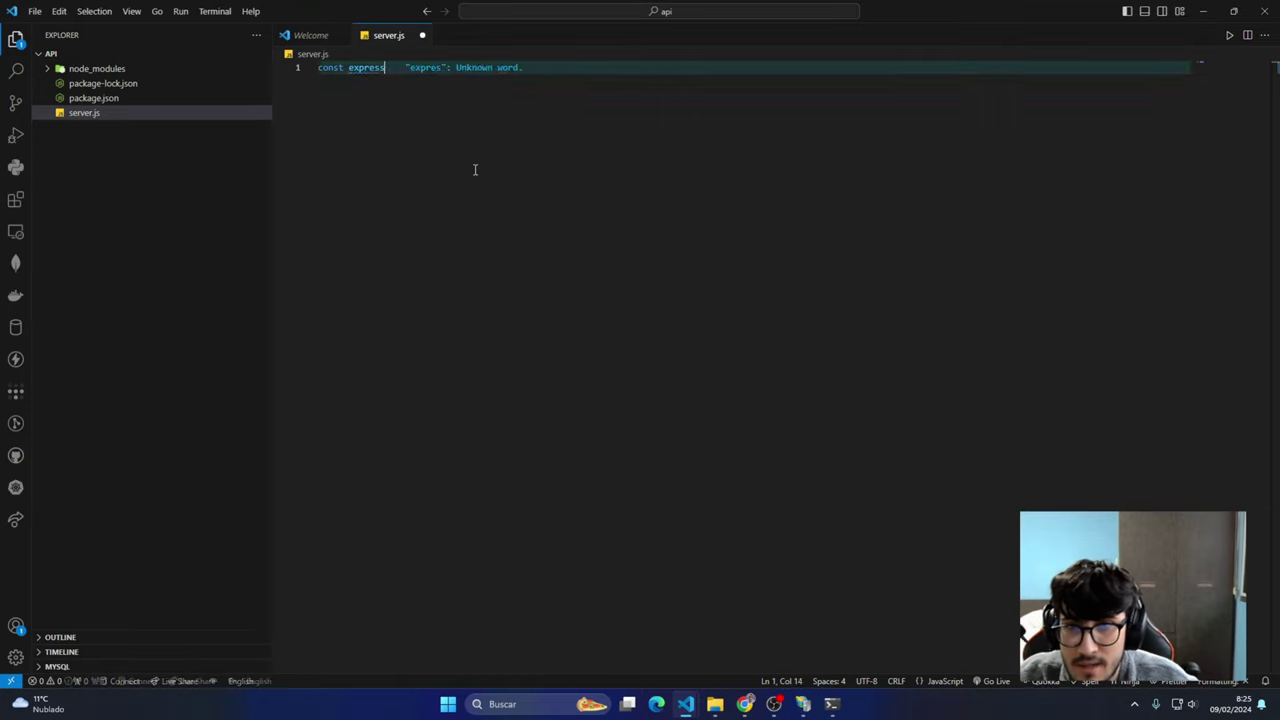
type(" = expre")
key("BackSpace")
key("BackSpace")
key("BackSpace")
key("BackSpace")
key("BackSpace")
type("requ")
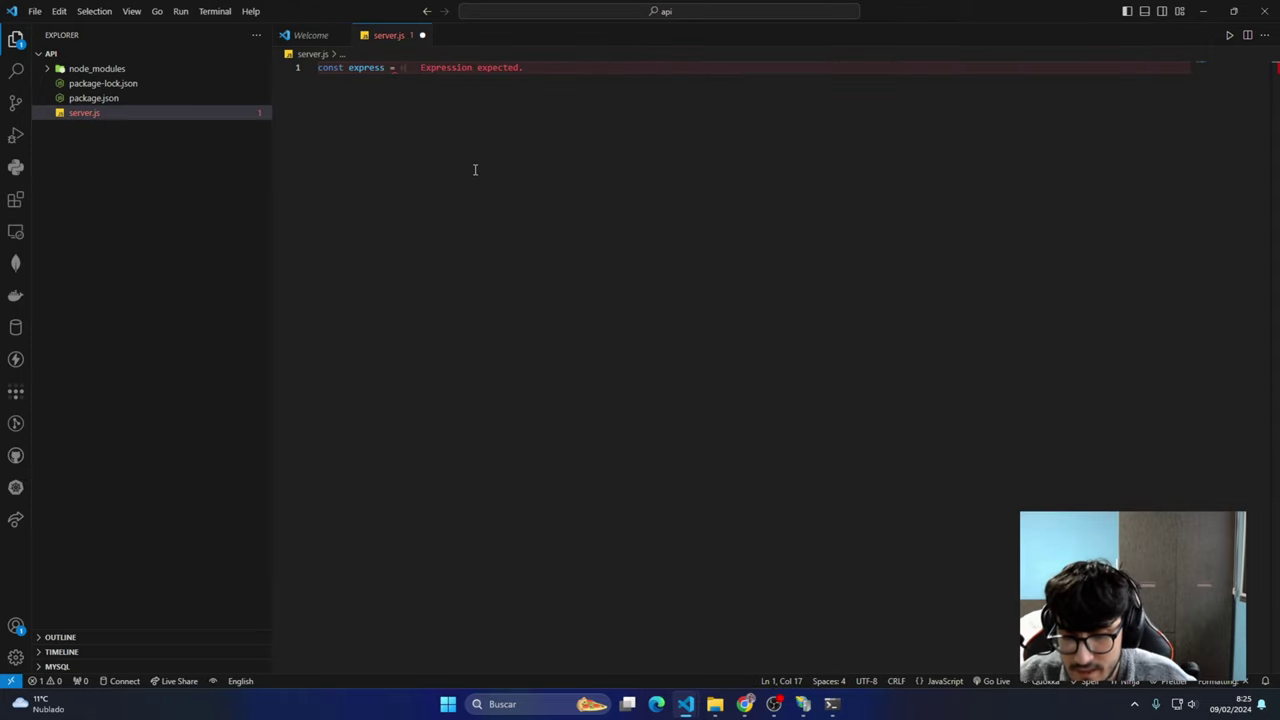
key("Tab")
type("(")
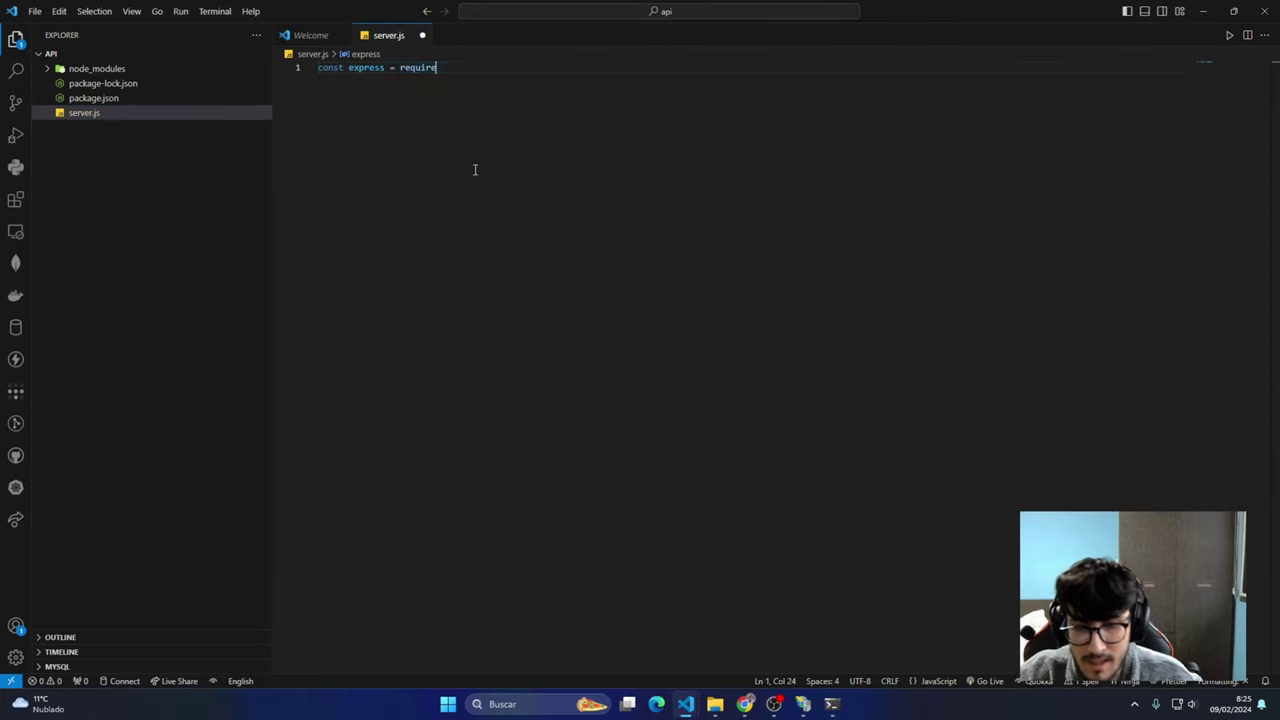
type("\"")
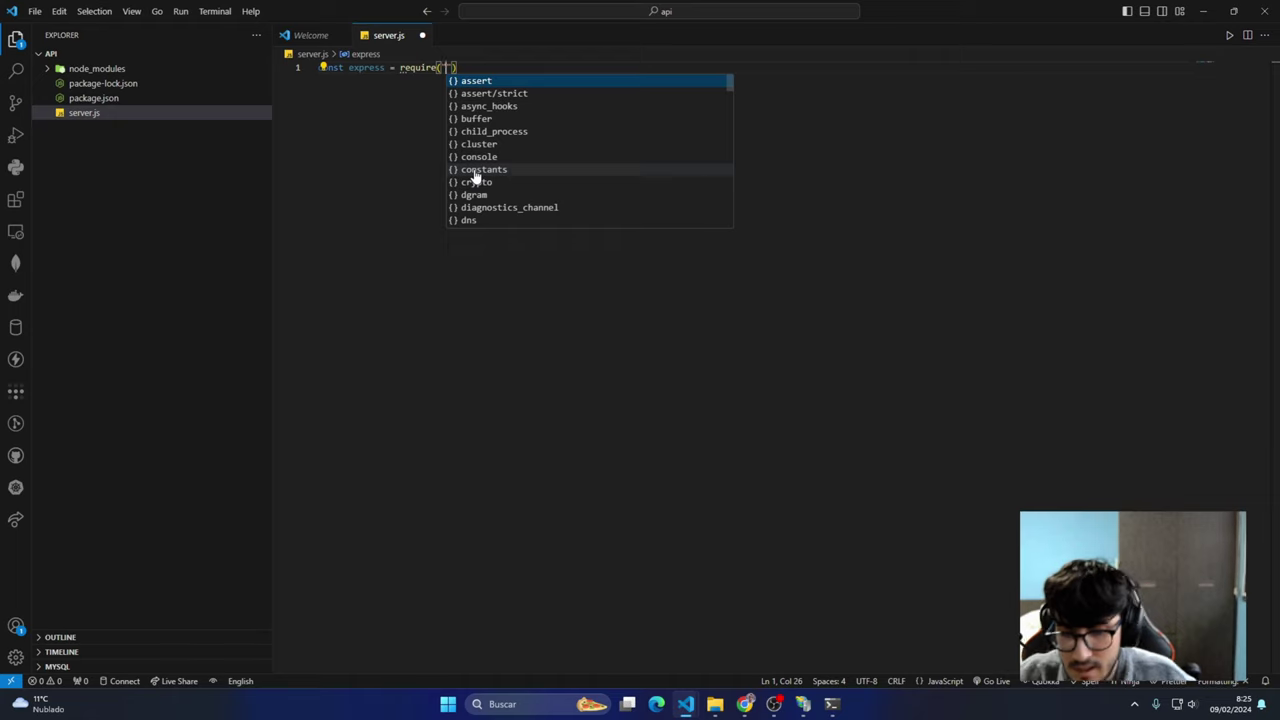
type("express")
key("Return")
key("Return")
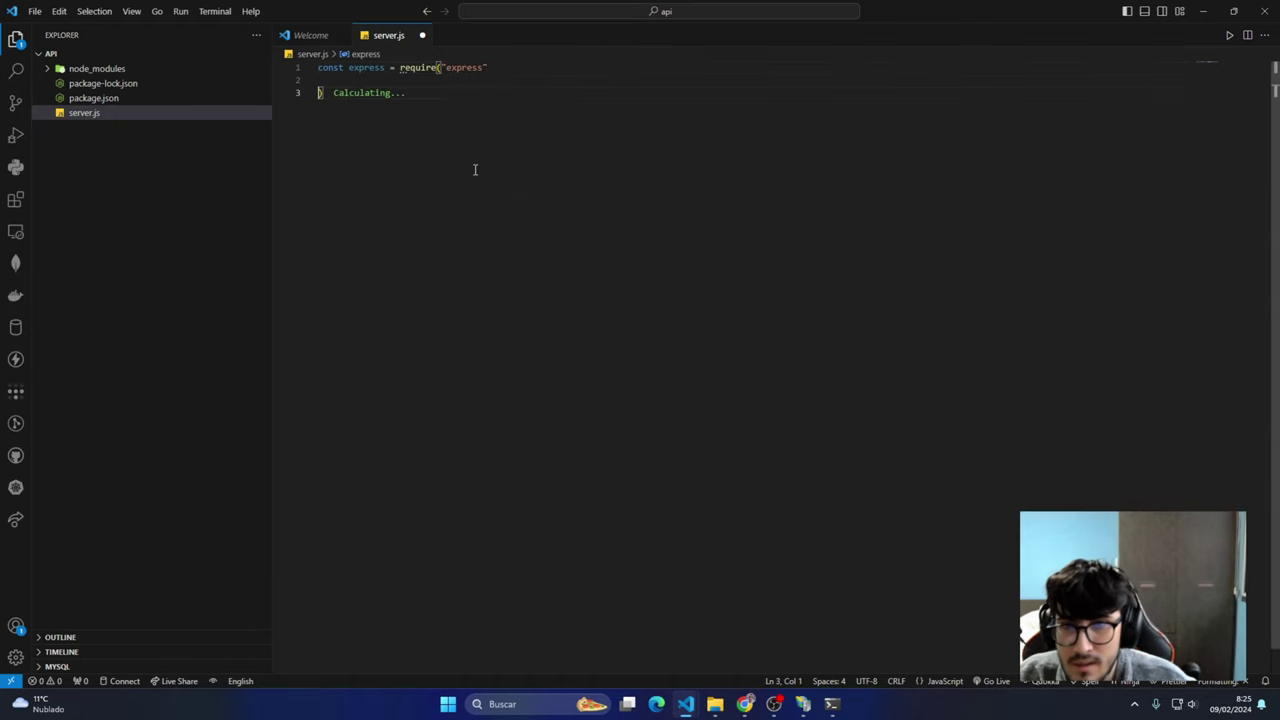
key("ctrl+z")
key("End")
Create the Express application below the import with const app = express()
key("Return")
key("Return")
type("c")
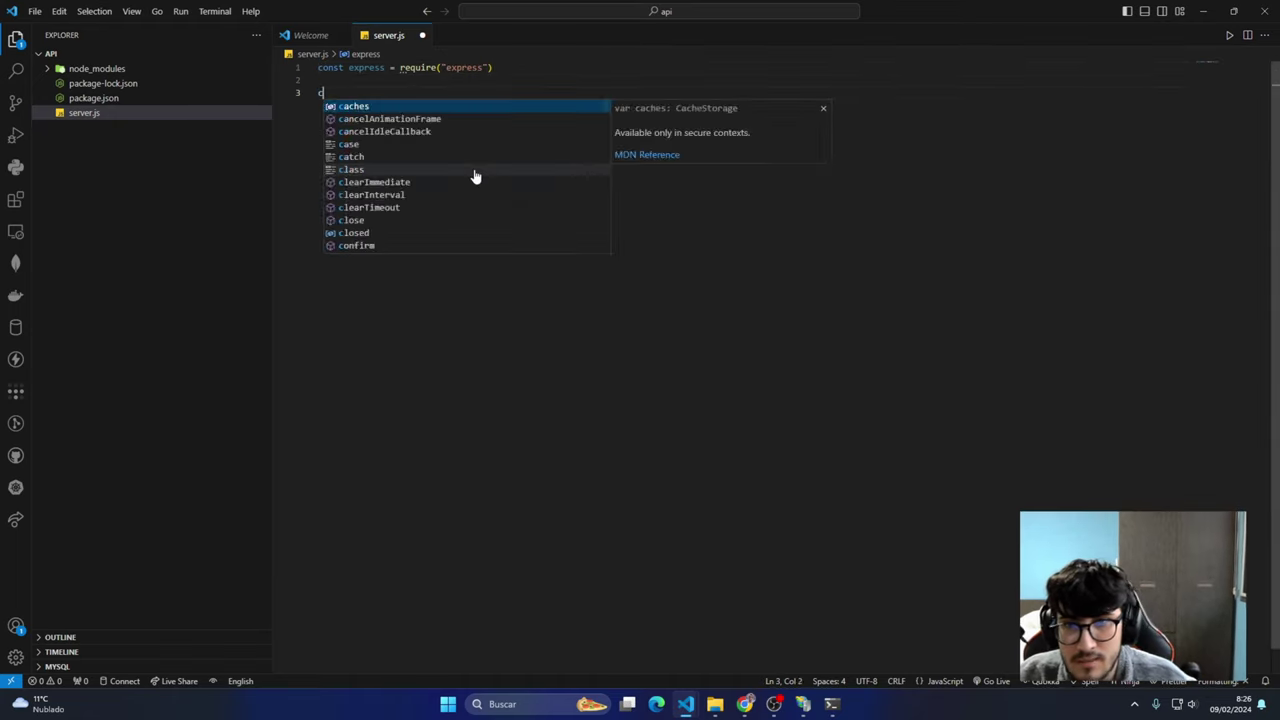
type("onst app =")
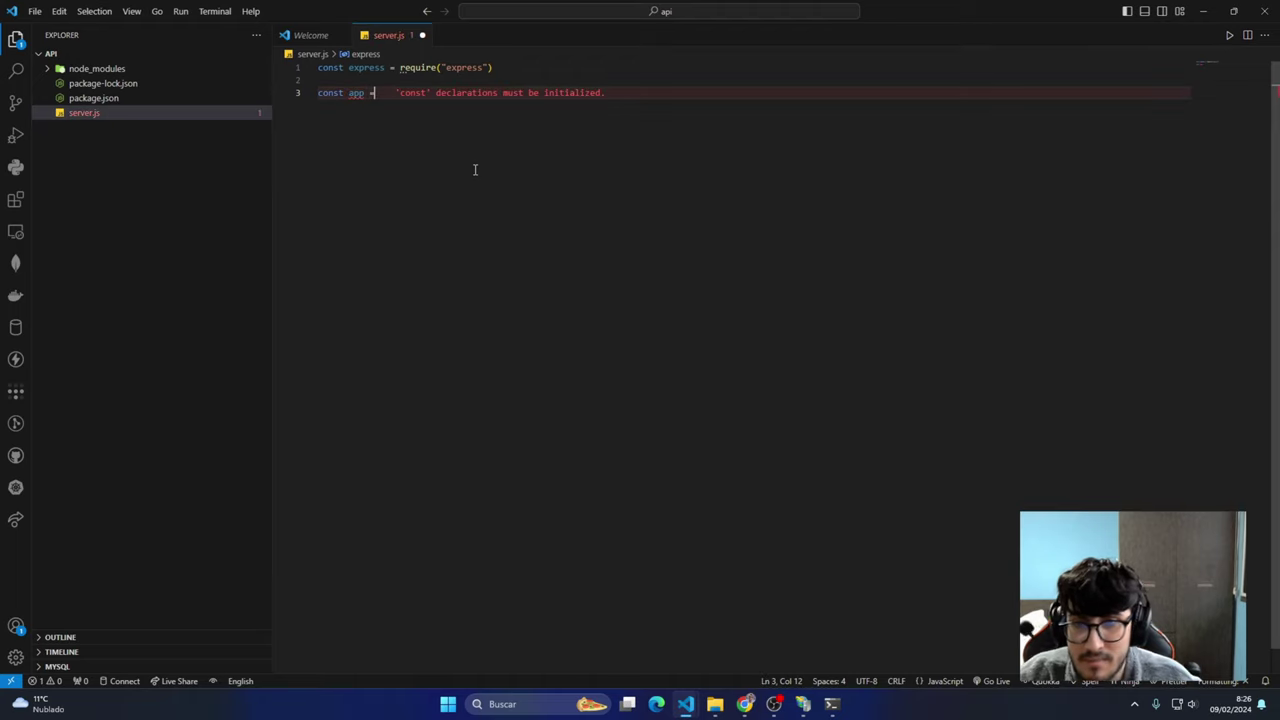
type(" express()")
key("Return")
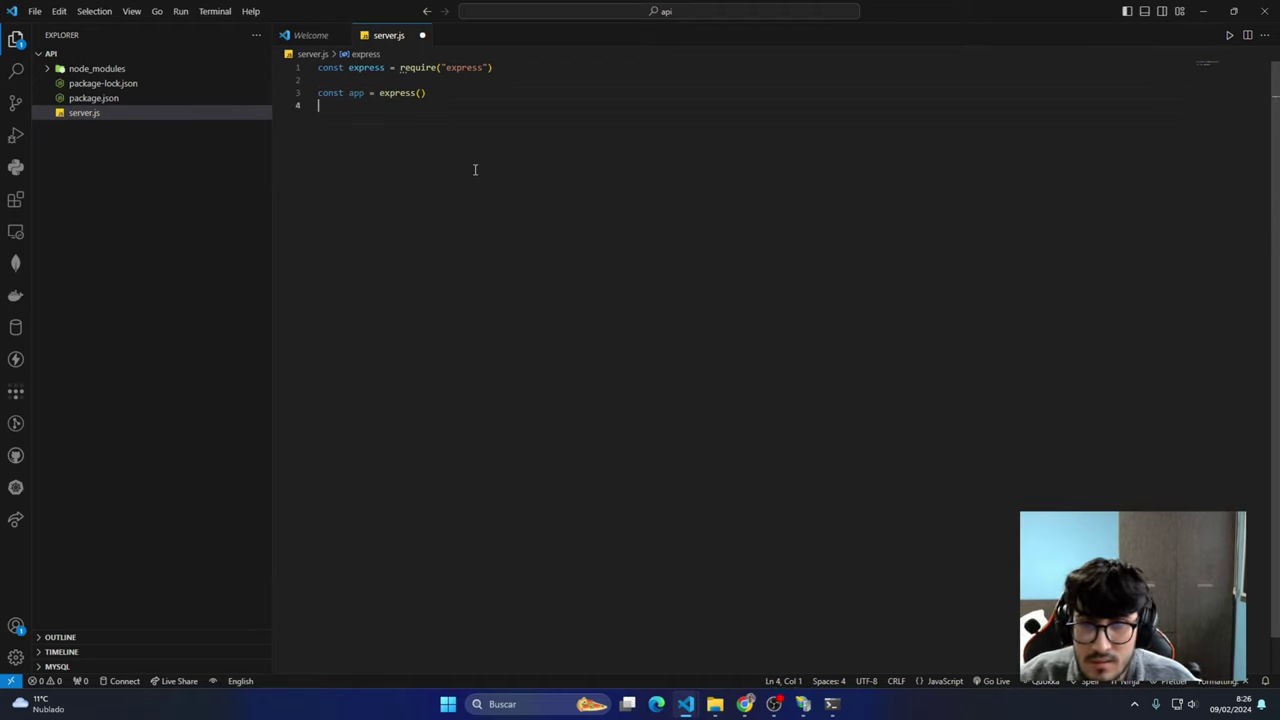
Make the app listen on port 4000 with app.listen(4000) at the end of server.js
type("app.lis")
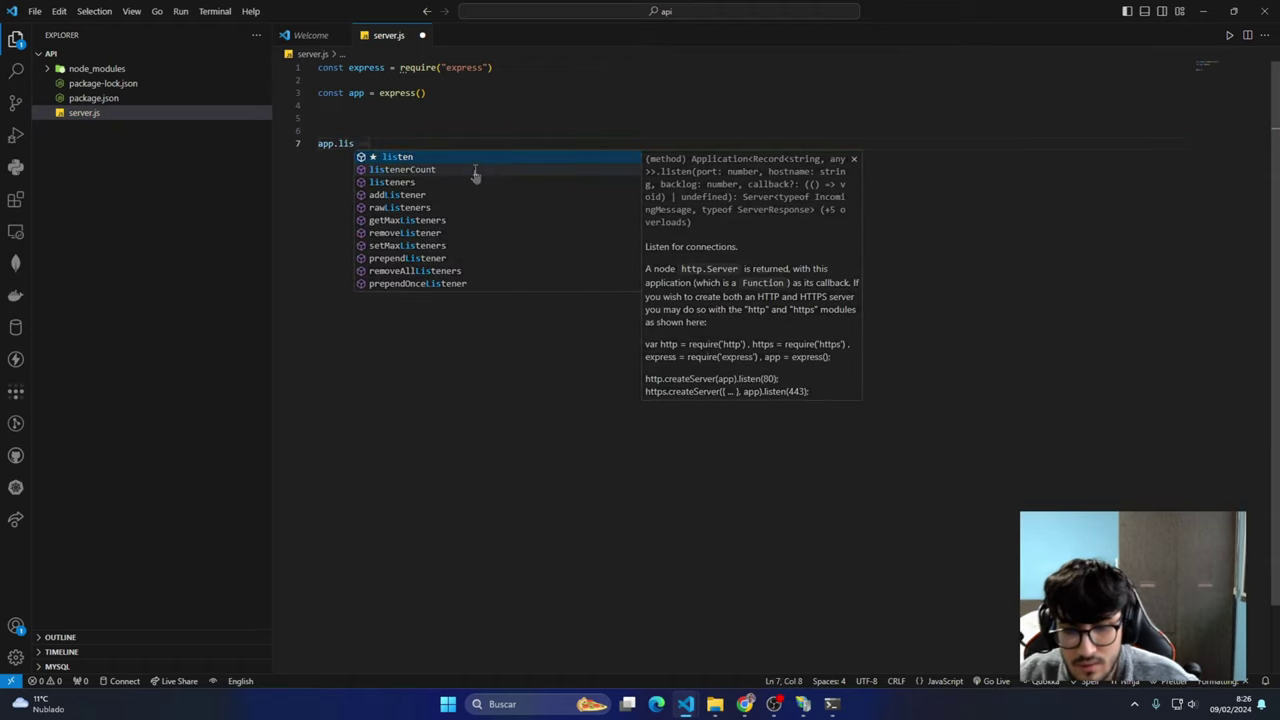
key("Tab")
type("()")
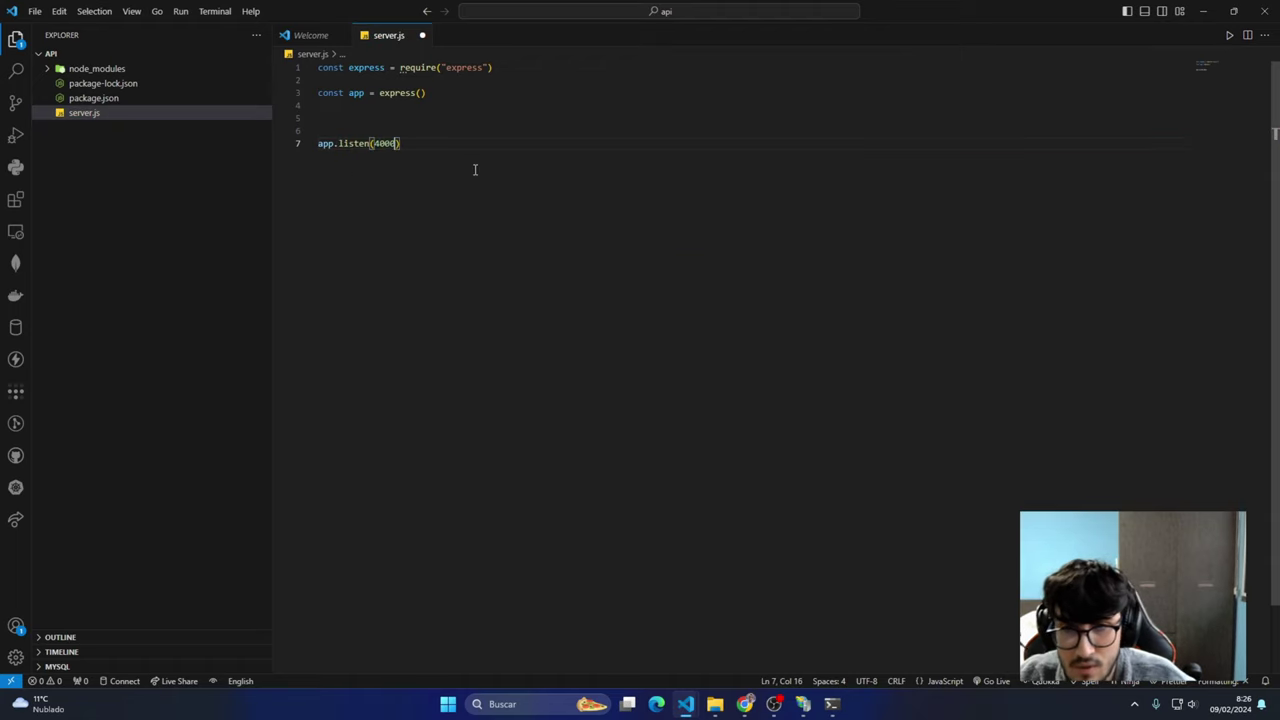
Remove the blank line between the two const declarations and leave empty lines above the app.listen call
key("Up")
key("BackSpace")
key("BackSpace")
key("BackSpace")
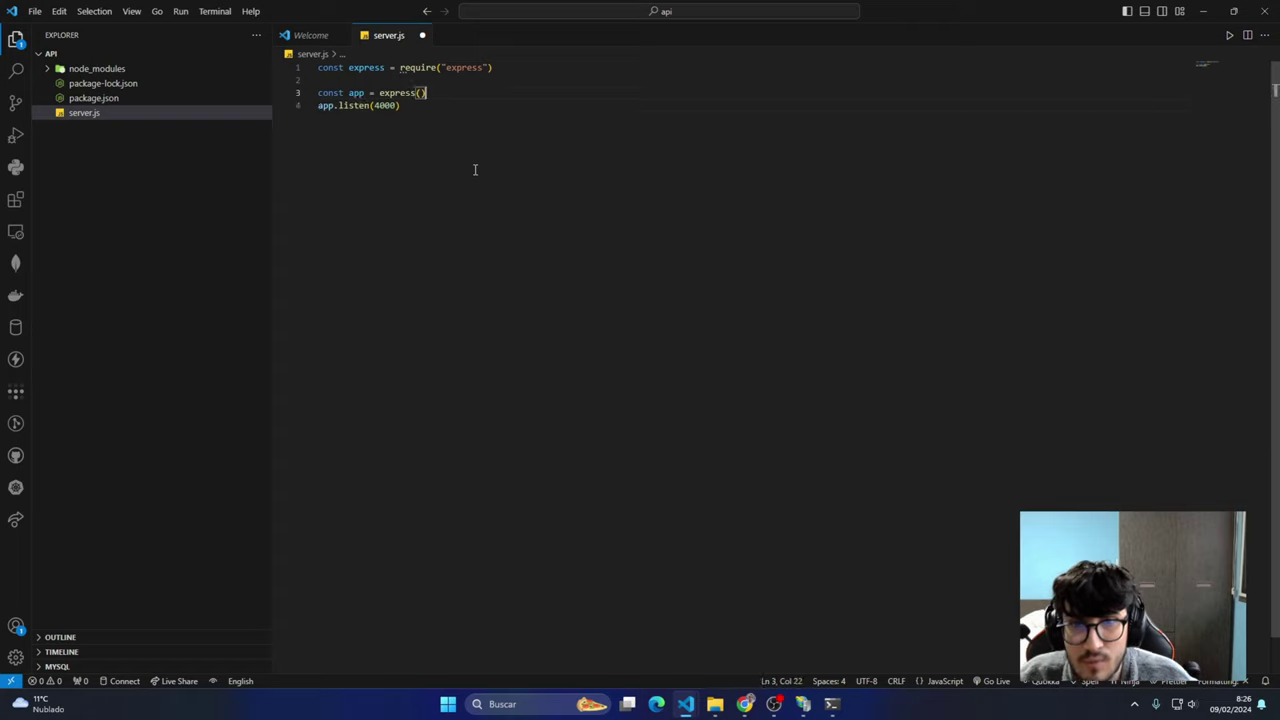
key("Up")
key("BackSpace")
key("Down")
key("Return")
key("Return")
key("Return")
key("Return")
key("Up")
Add an app.get handler above app.listen with an arrow-function callback that calls res.json()
type("a")
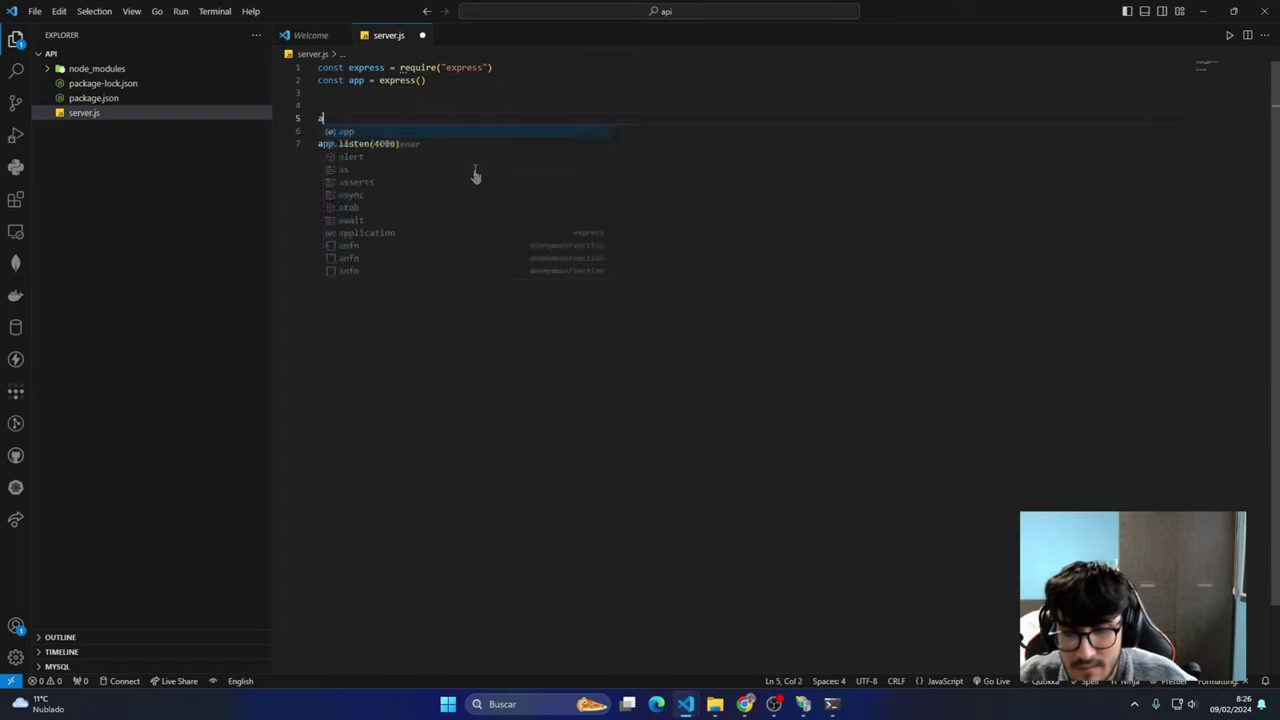
type("pp.get(")
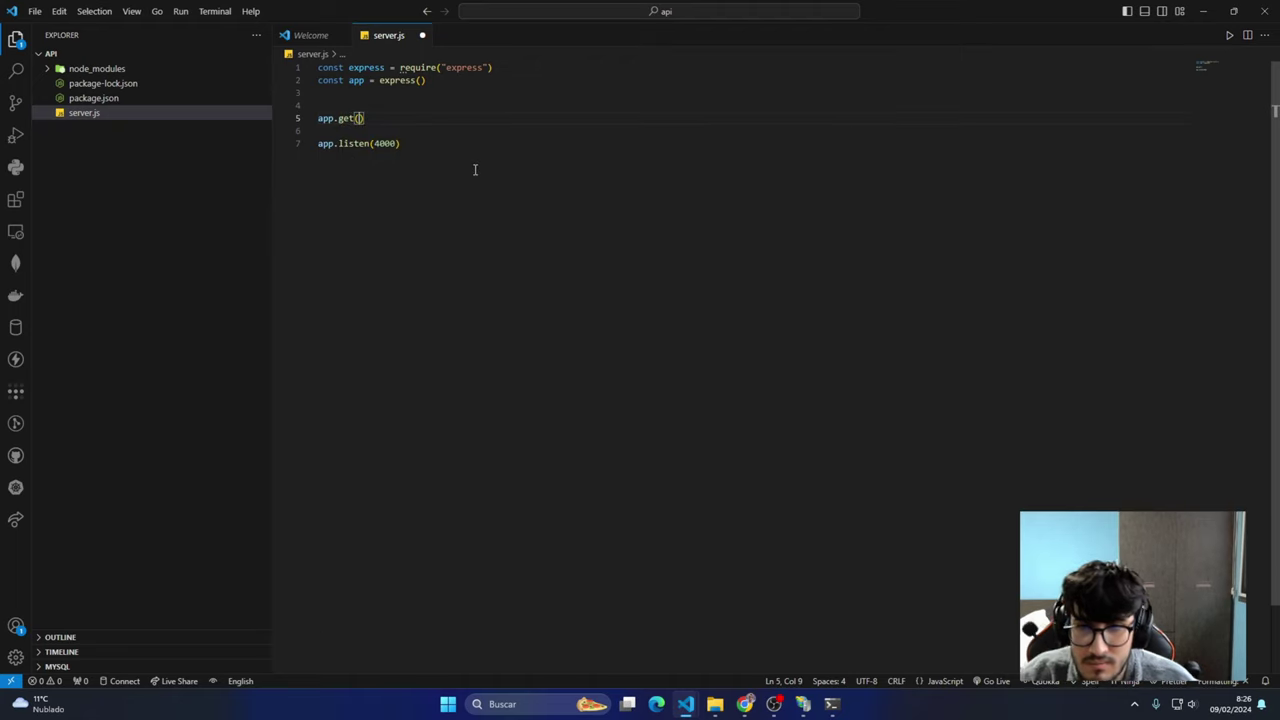
type("()=>{")
key("Return")
type("resizeBy.")
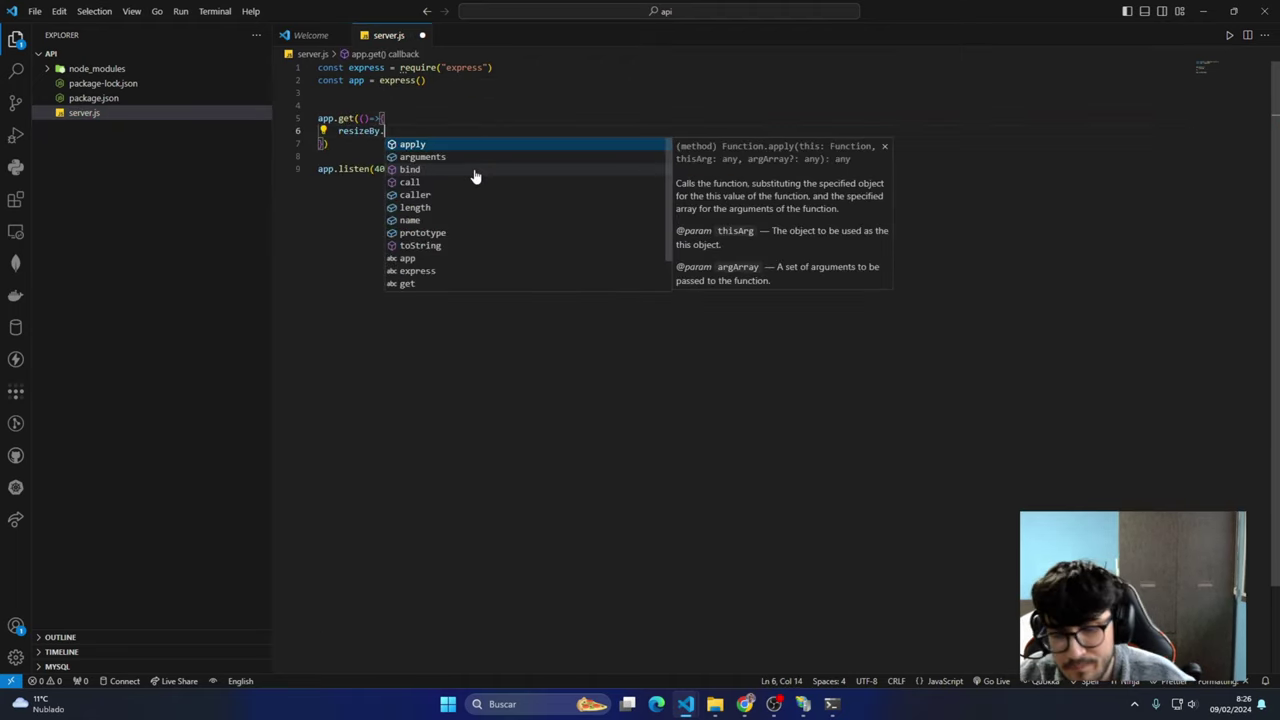
type("json(")
key("Left")
key("Left")
key("Left")
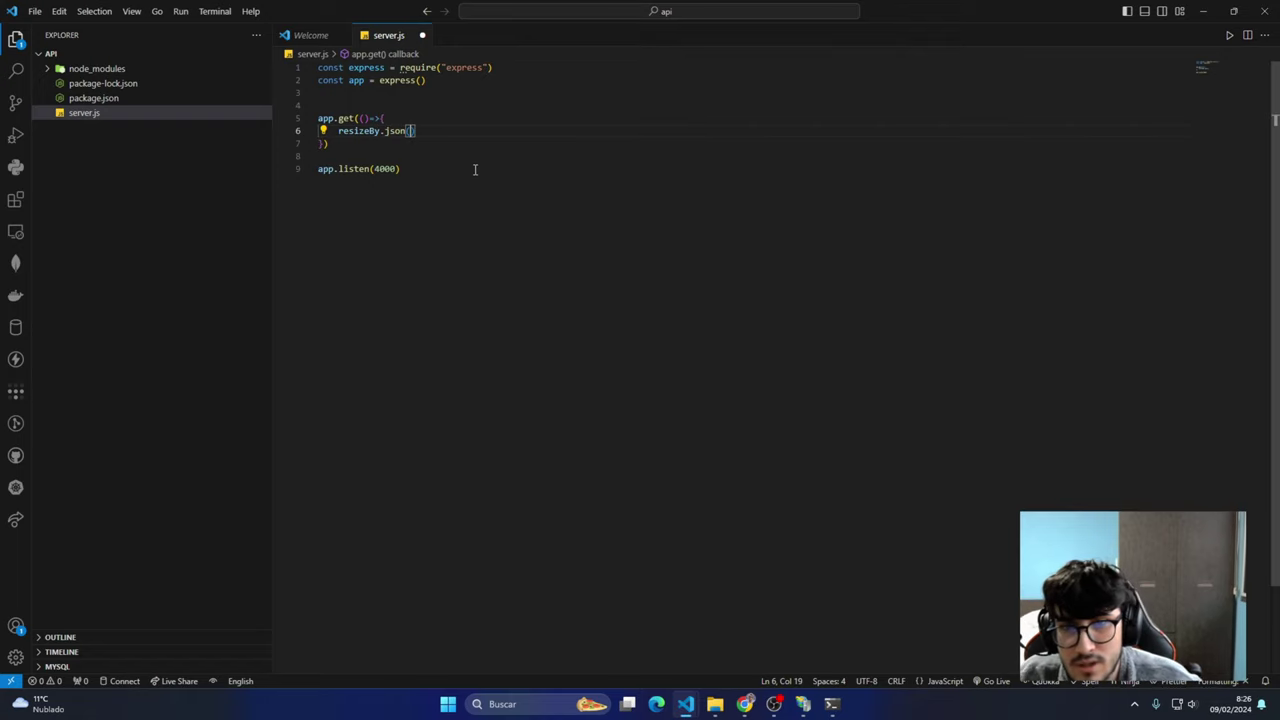
key("Left")
key("Left")
key("Left")
key("BackSpace")
key("BackSpace")
key("BackSpace")
key("BackSpace")
key("BackSpace")
key("BackSpace")
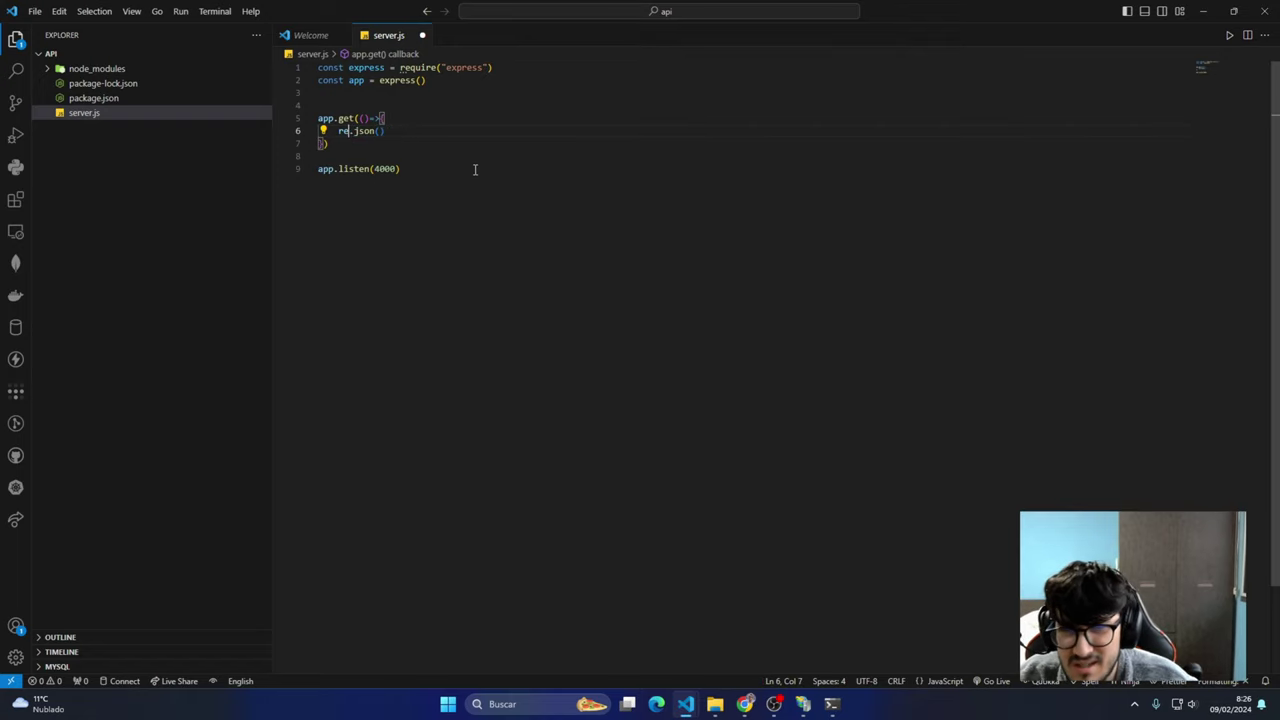
type("s")
Give the app.get callback the parameters req and res
key("Up")
key("Right")
key("Right")
type("req")
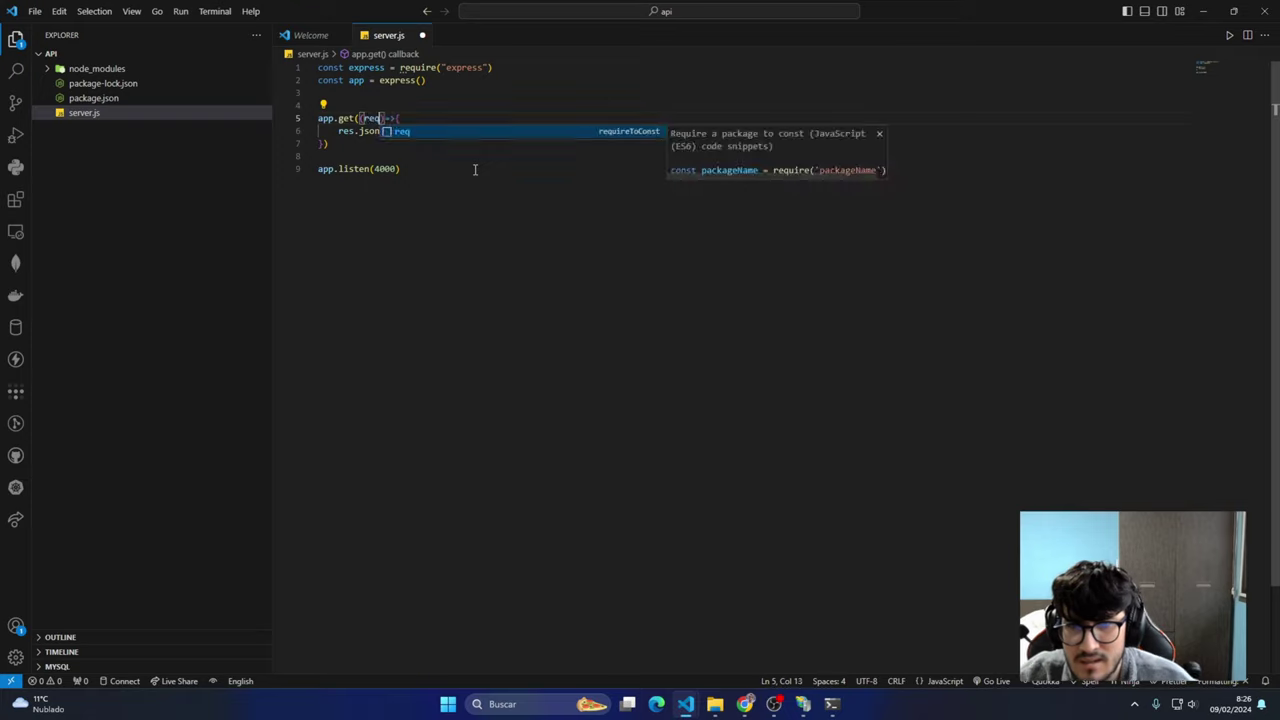
type(", re")
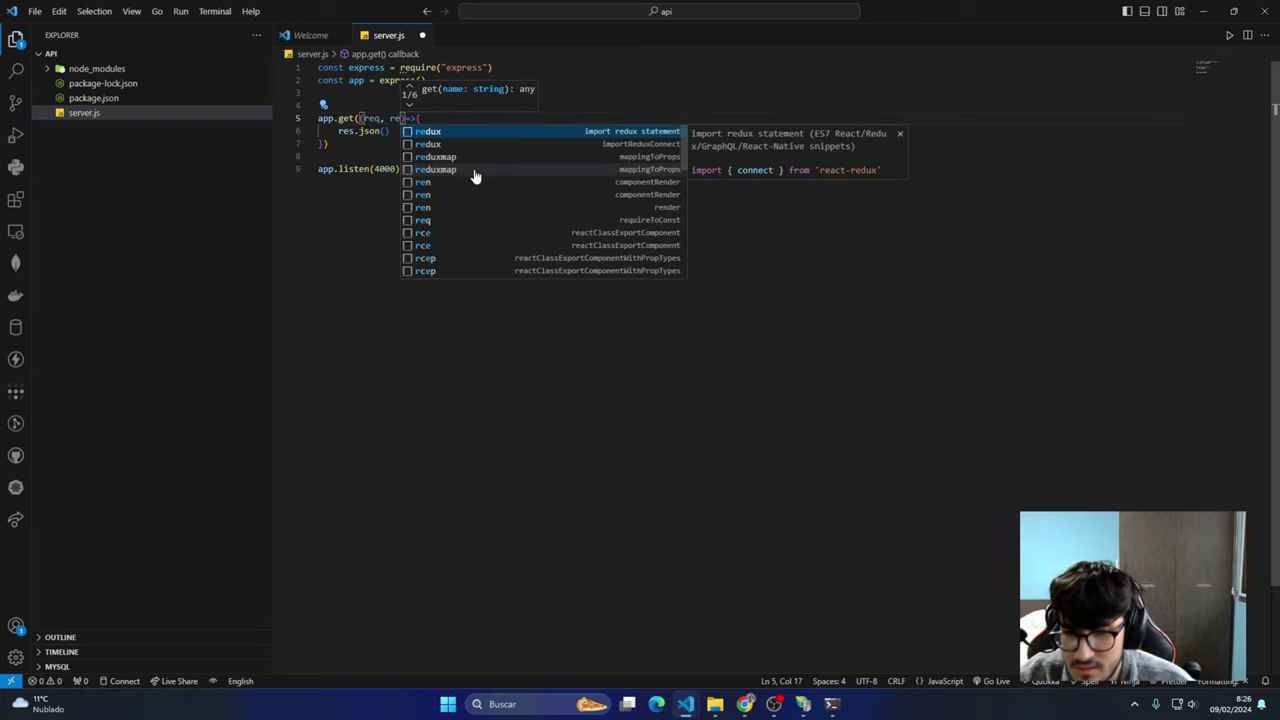
type("s")
key("Escape")
Make res.json return an object with message set to "Welcome !!!!" and save server.js
key("Down")
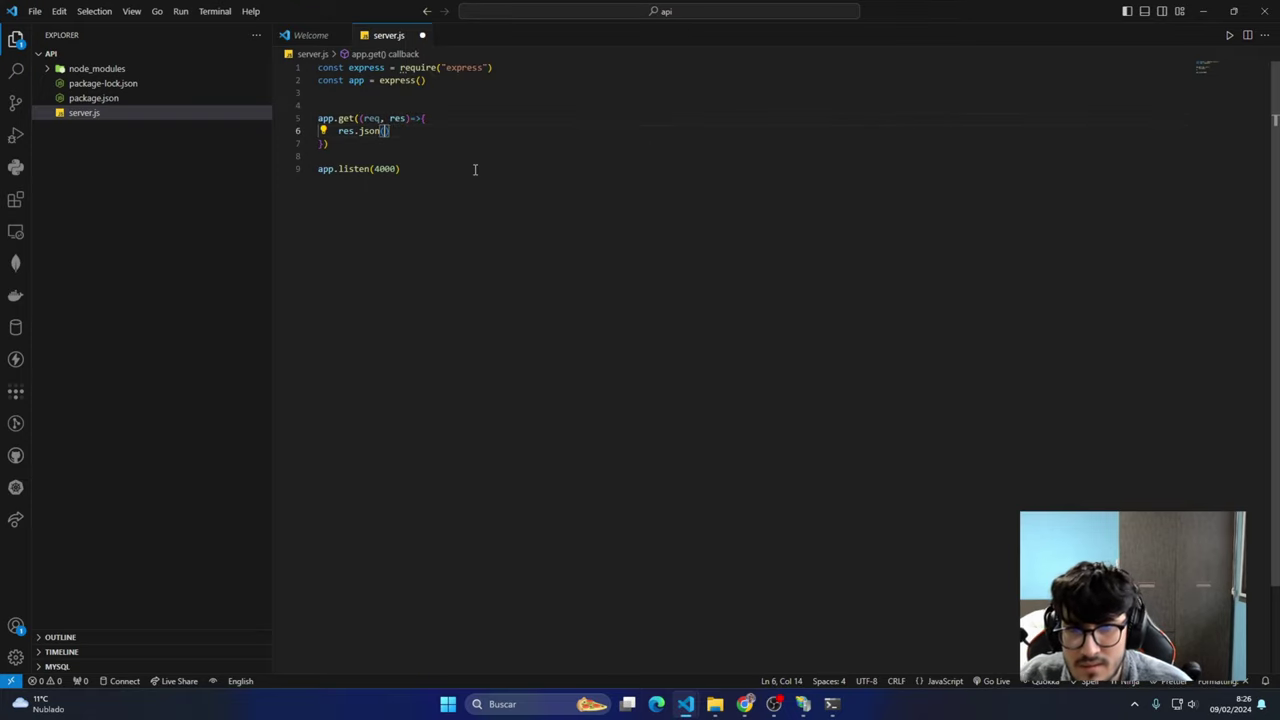
type("message: ")
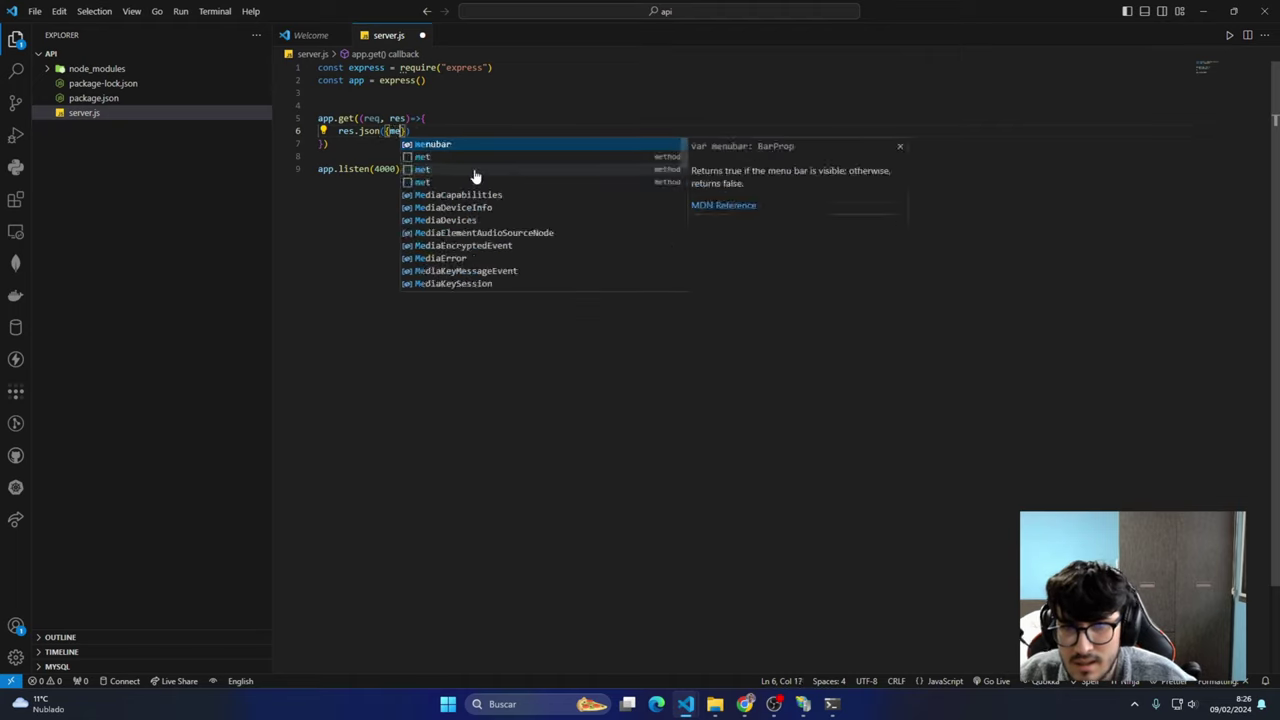
type("\"he")
type("lcome ")
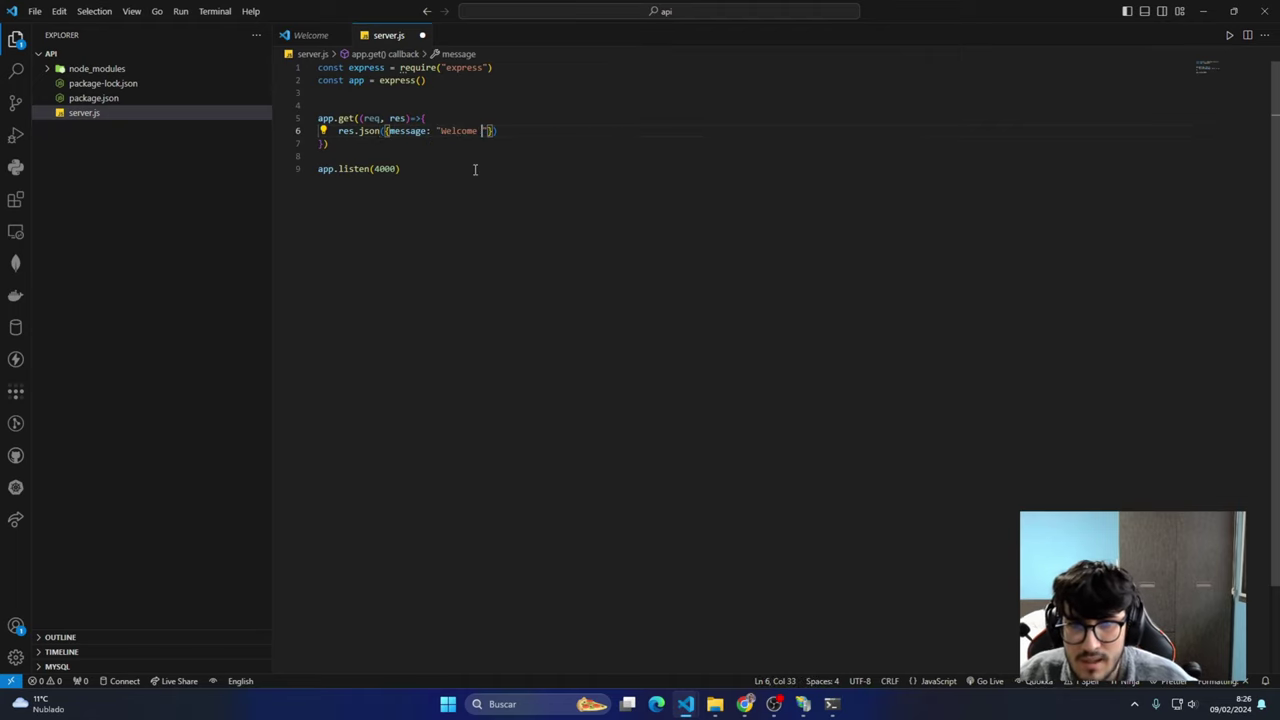
type("!!!!")
key("ctrl+s")
Insert the route path "/" as the first argument of app.get, before the callback, and save server.js
left_click(359, 118)
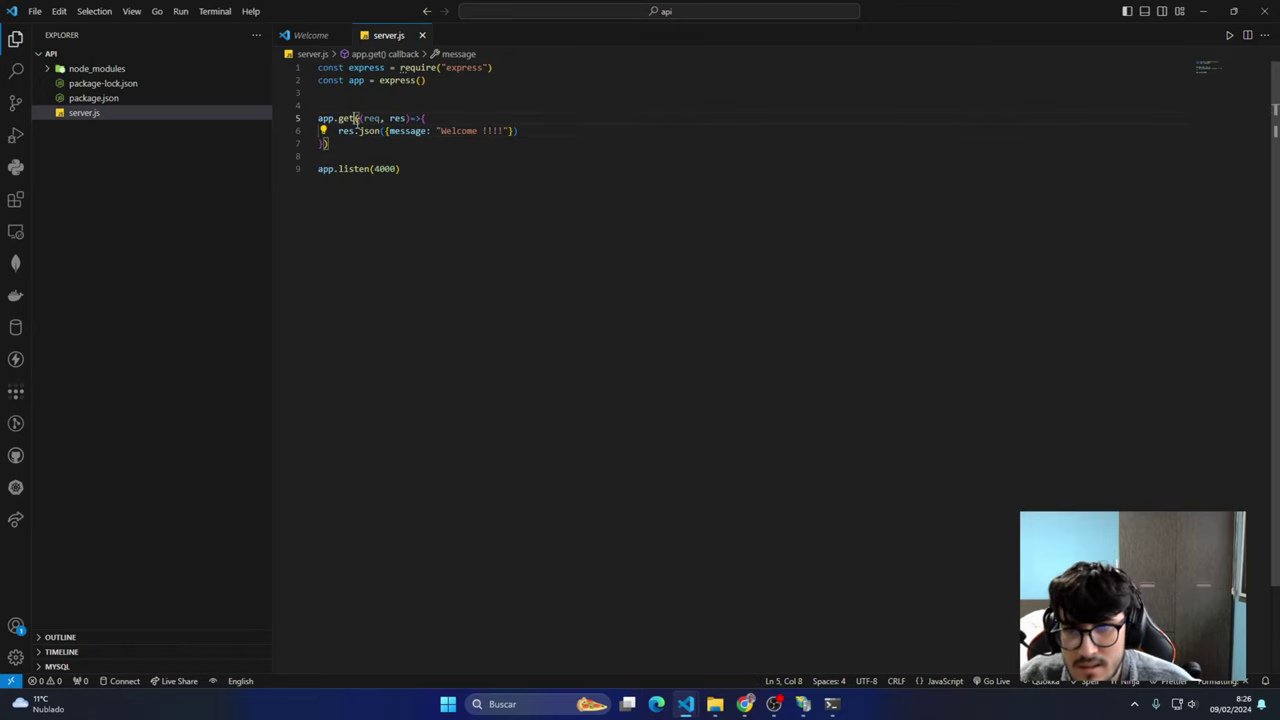
type("\"/\"")
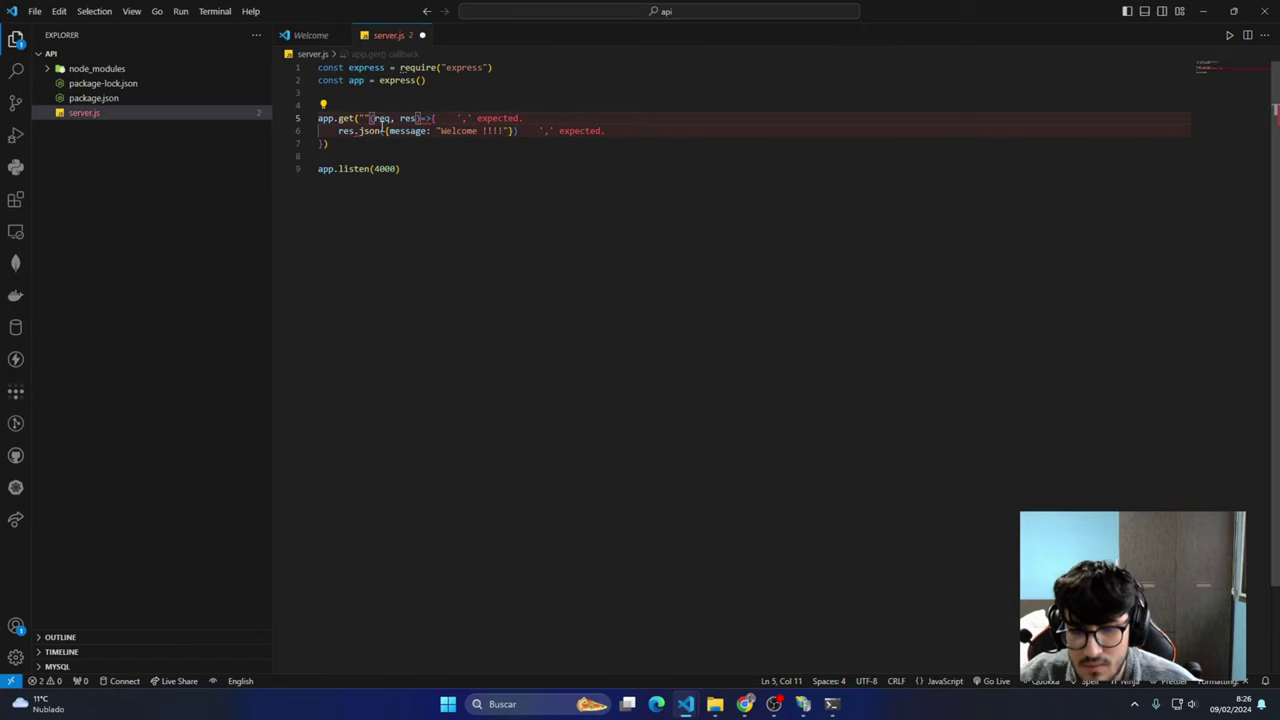
type(",")
key("ctrl+s")
key("Up")
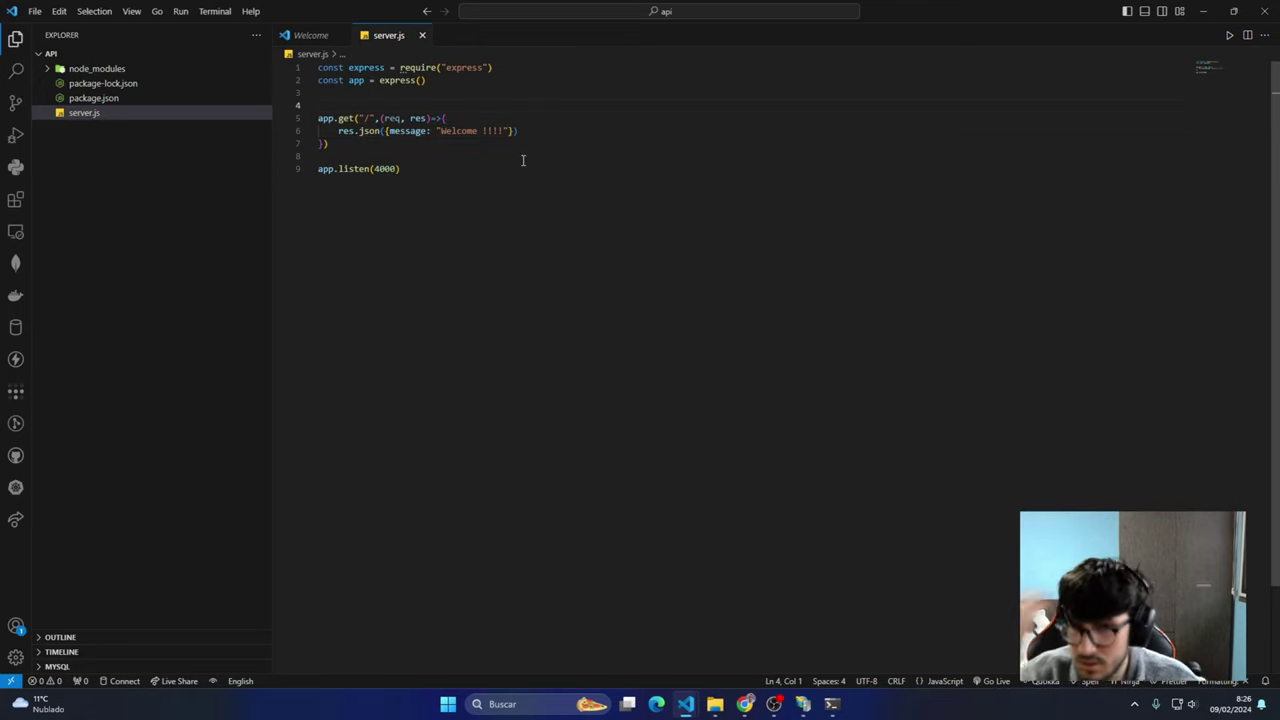
Open a new integrated terminal in C:\sites\api, run node .\server.js, and dismiss the port notification
left_click(250, 11)
left_click(223, 34)
left_click(214, 11)
left_click(240, 30)
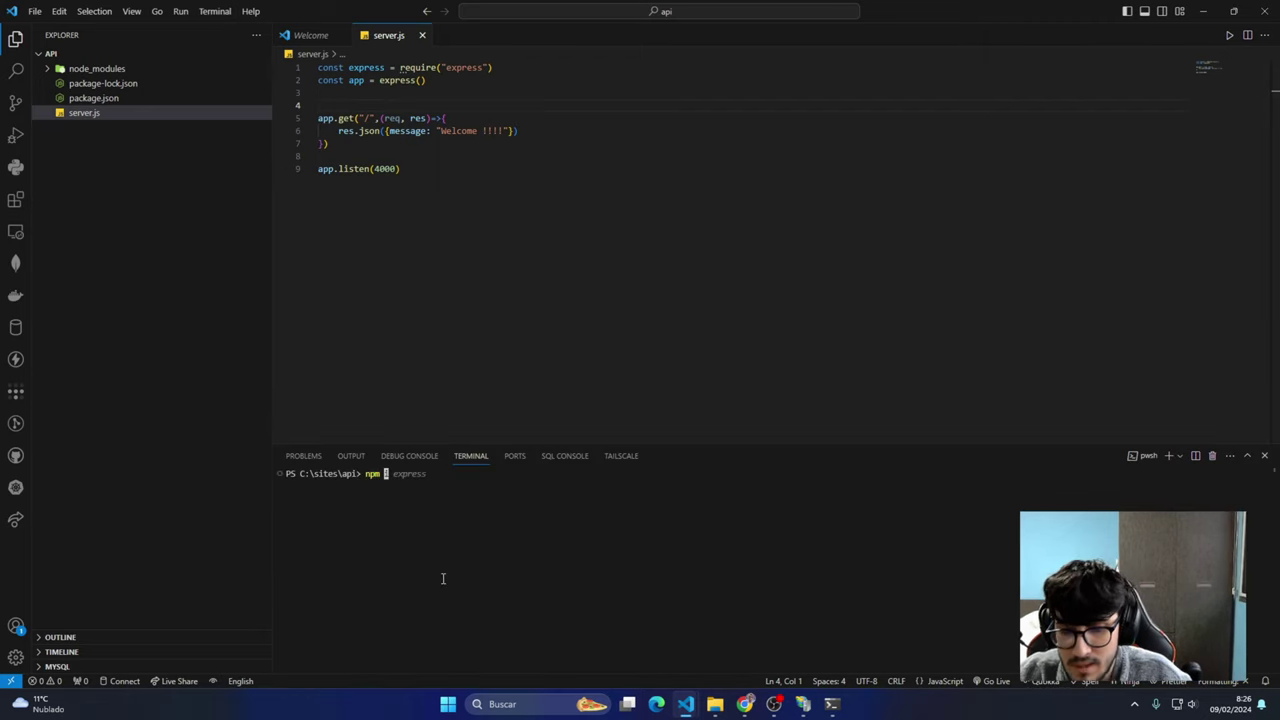
type("node")
key("Tab")
key("Tab")
key("BackSpace")
key("BackSpace")
key("BackSpace")
key("BackSpace")
key("BackSpace")
key("BackSpace")
key("BackSpace")
key("BackSpace")
key("BackSpace")
key("BackSpace")
key("BackSpace")
key("BackSpace")
key("BackSpace")
key("BackSpace")
key("BackSpace")
key("BackSpace")
key("BackSpace")
key("BackSpace")
key("BackSpace")
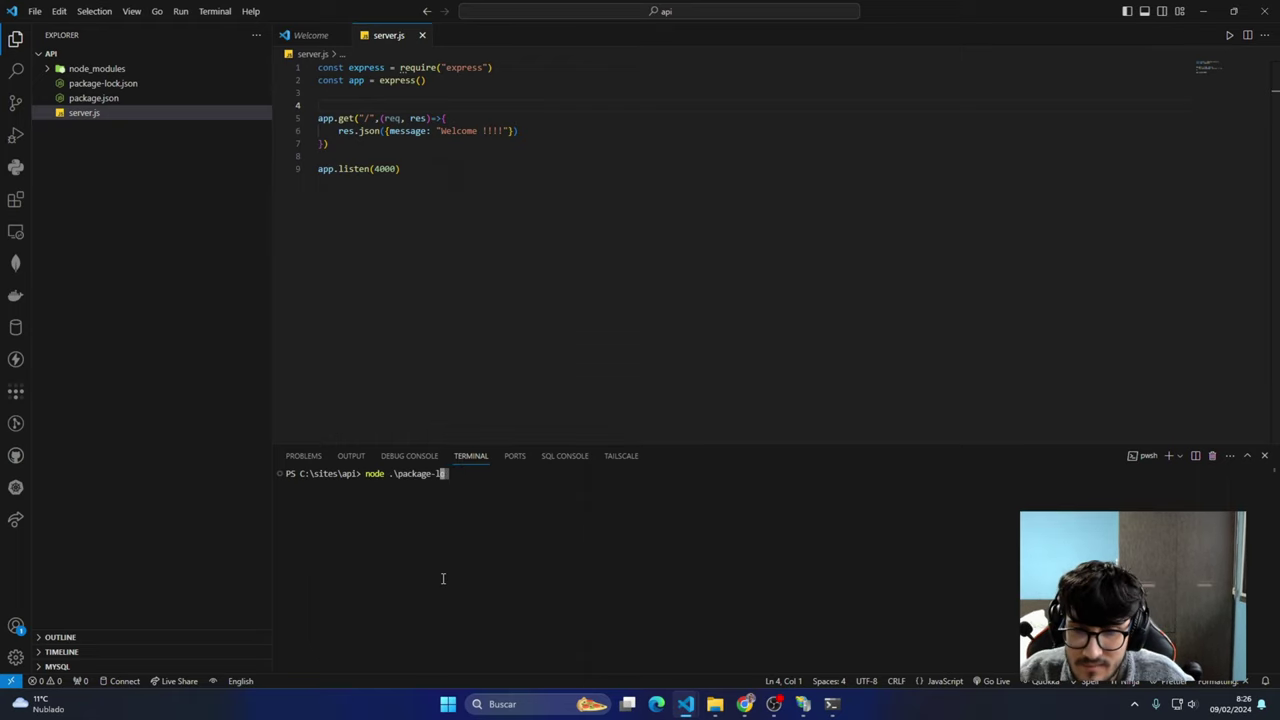
type("ser")
key("Tab")
key("Return")
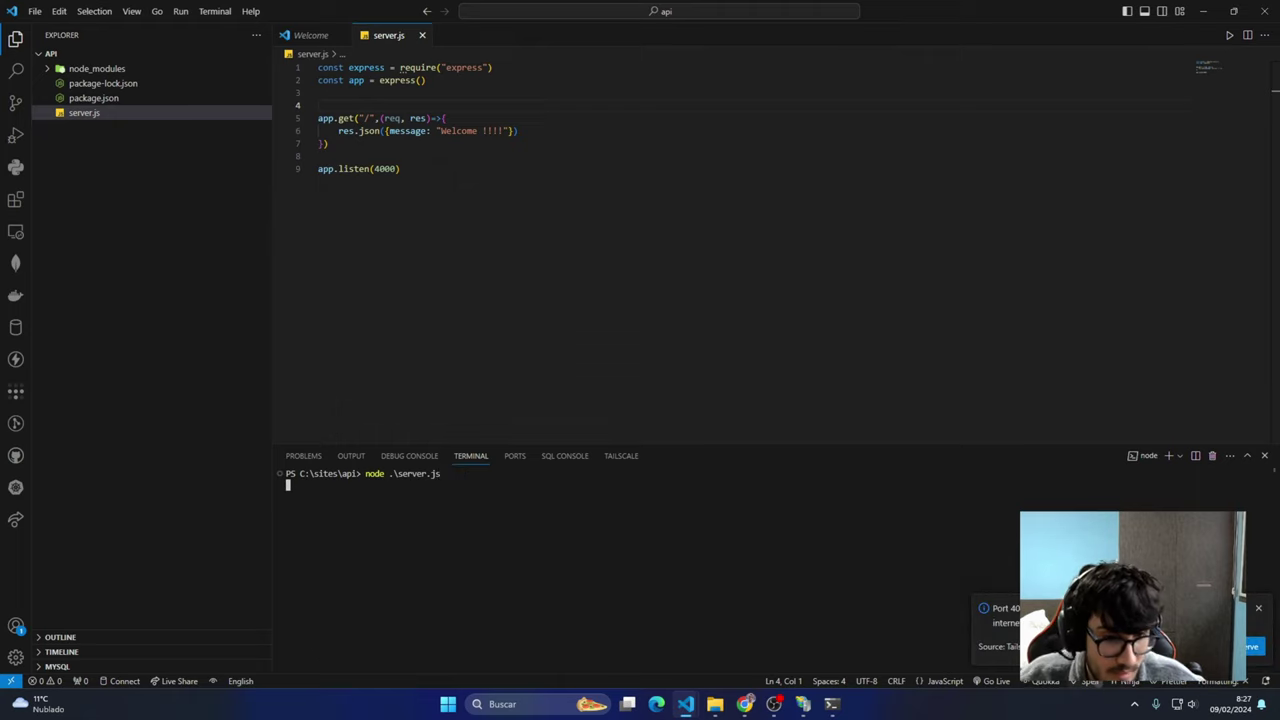
left_click(1259, 611)
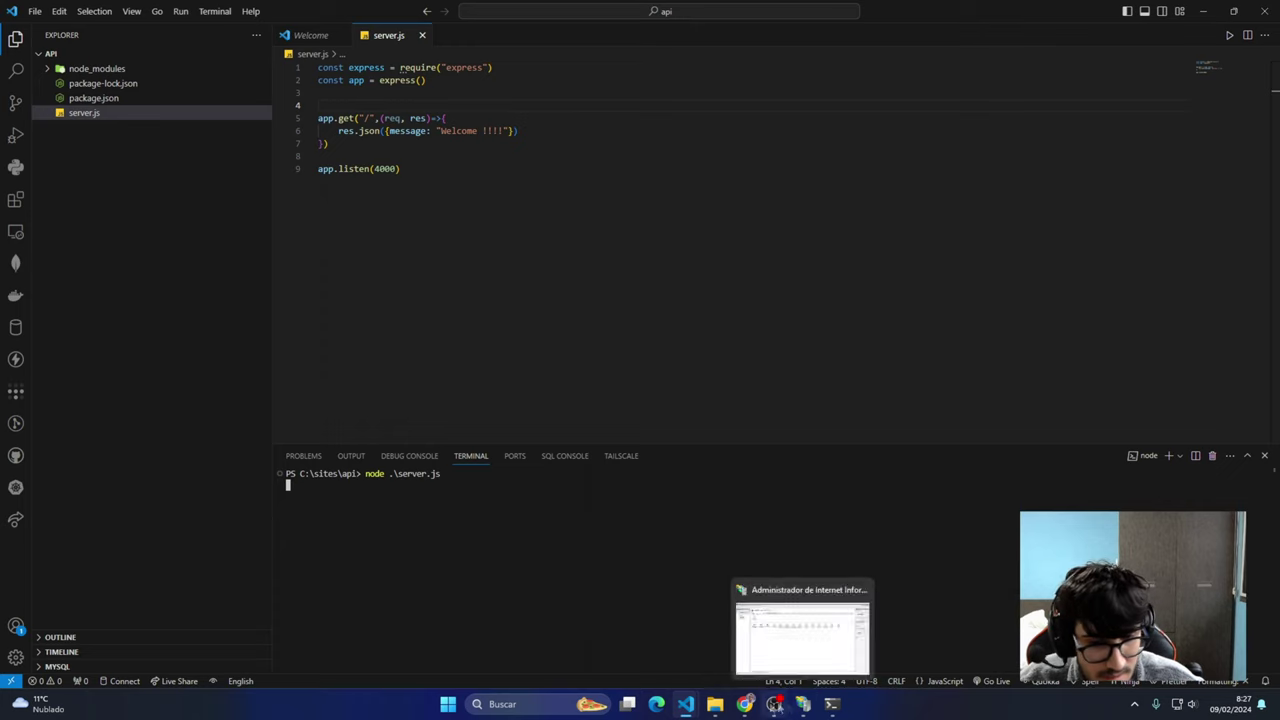
mouse_move(745, 704)
left_click(820, 642)
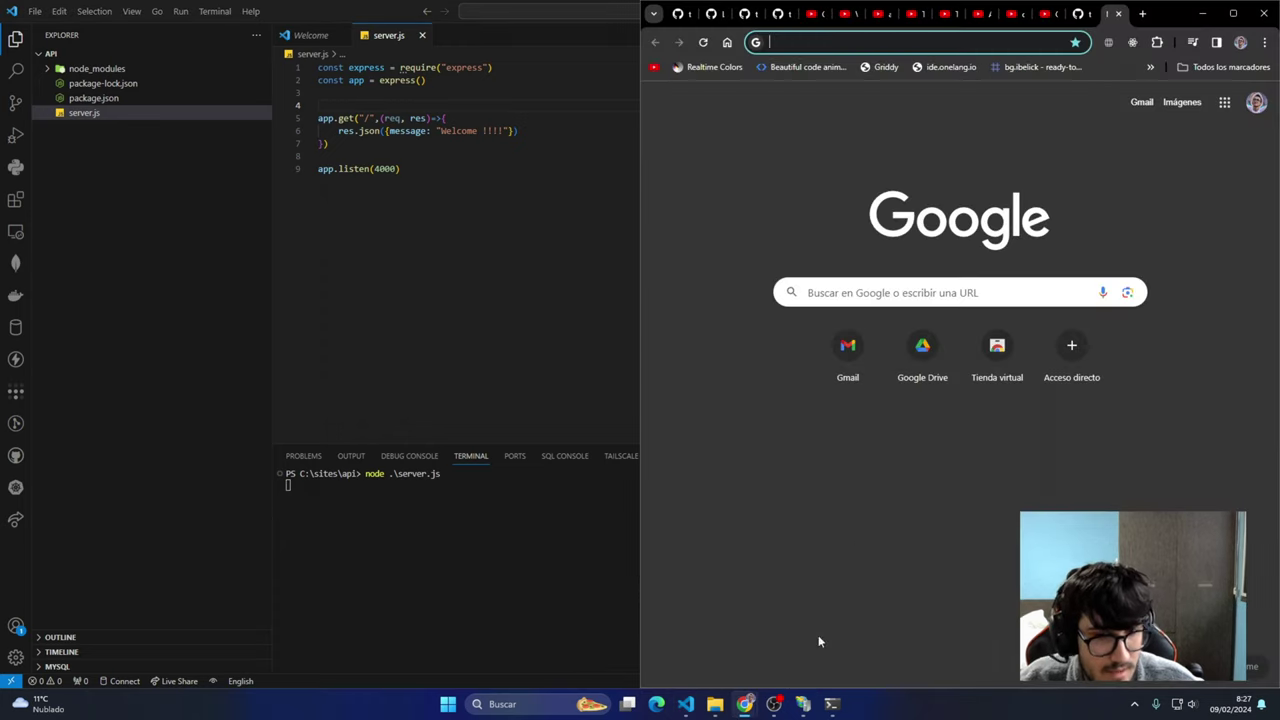
left_click(1203, 13)
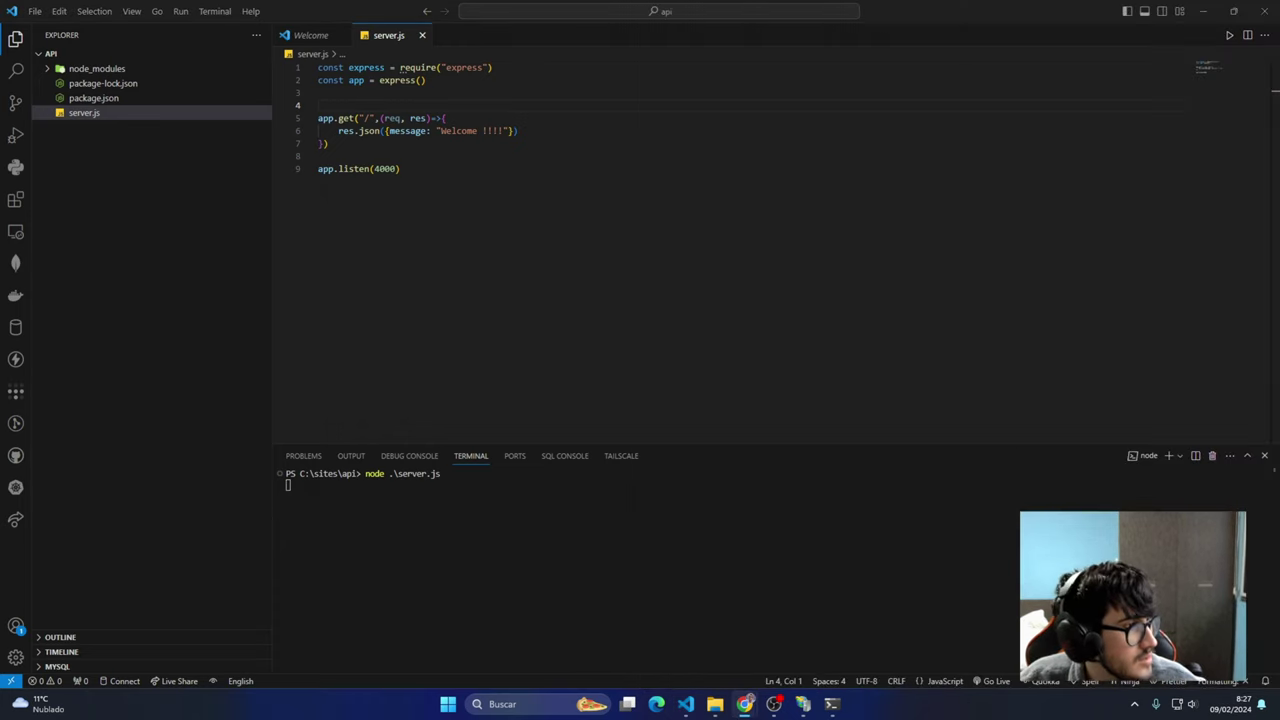
key("alt+Tab")
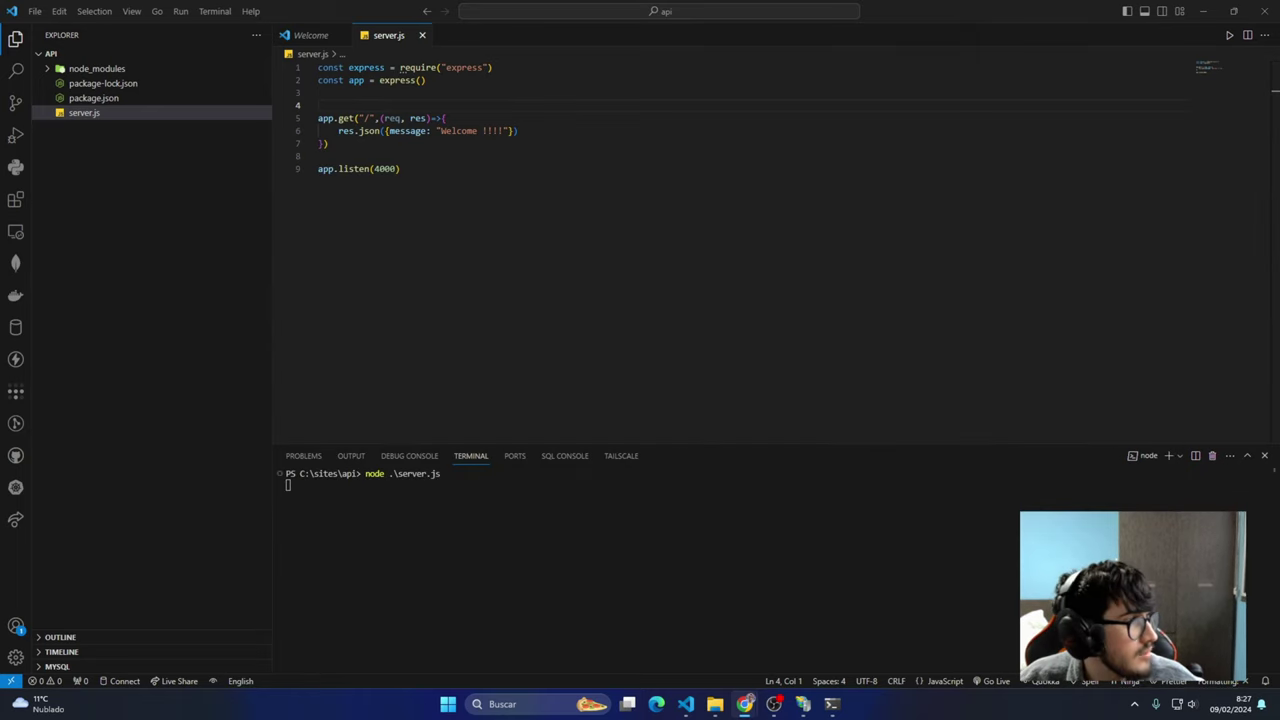
key("alt+Tab")
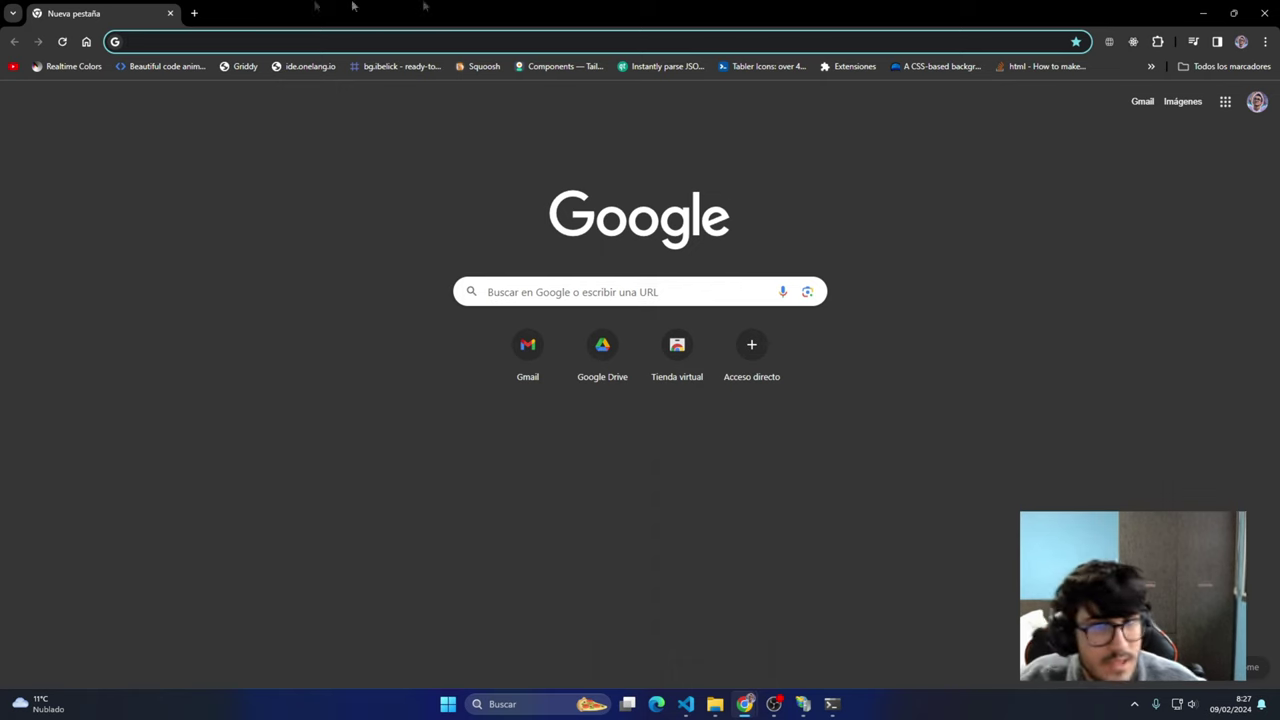
key("alt+Tab")
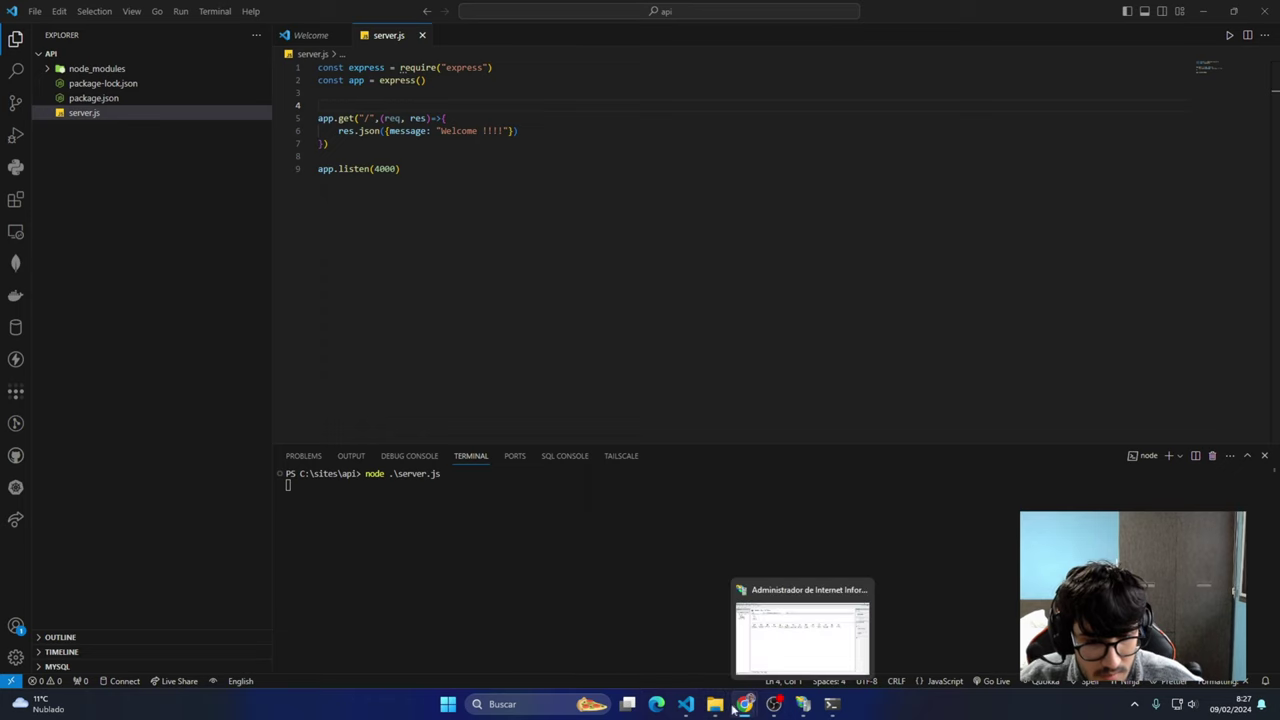
Switch to Chrome, load localhost:4000 to check the API's JSON response, and close that tab
mouse_move(740, 708)
left_click(785, 642)
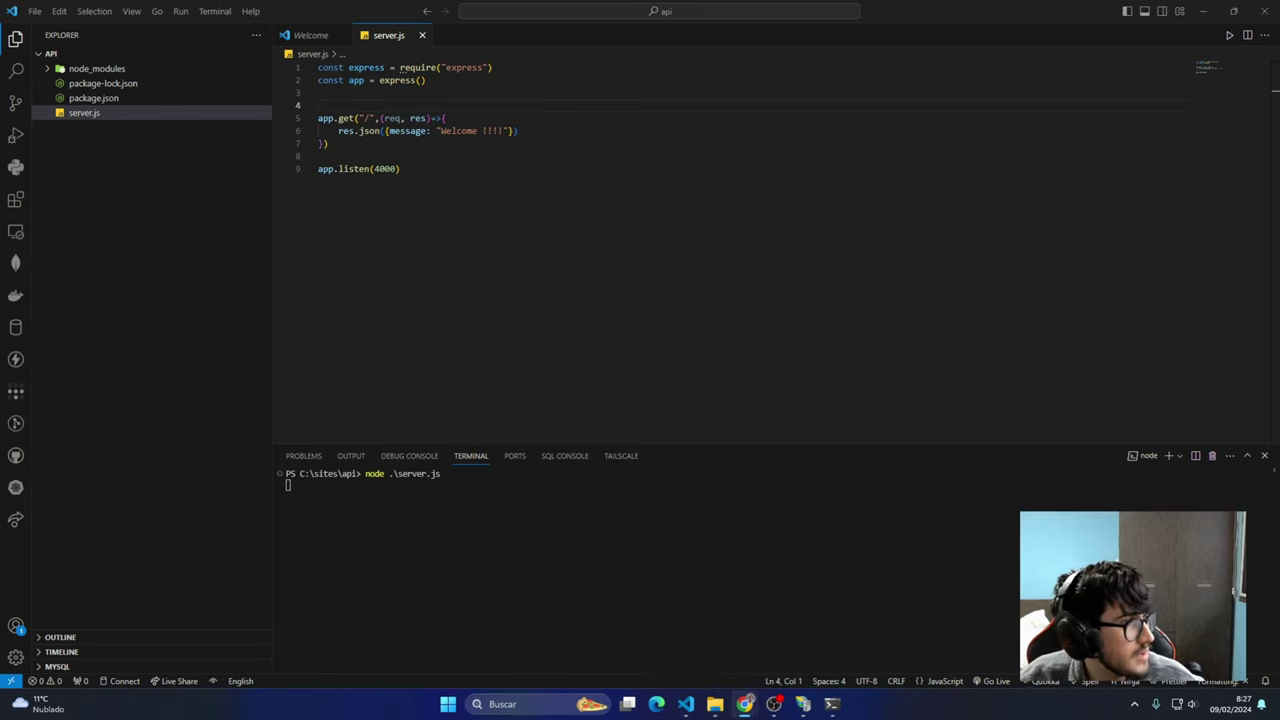
type("local")
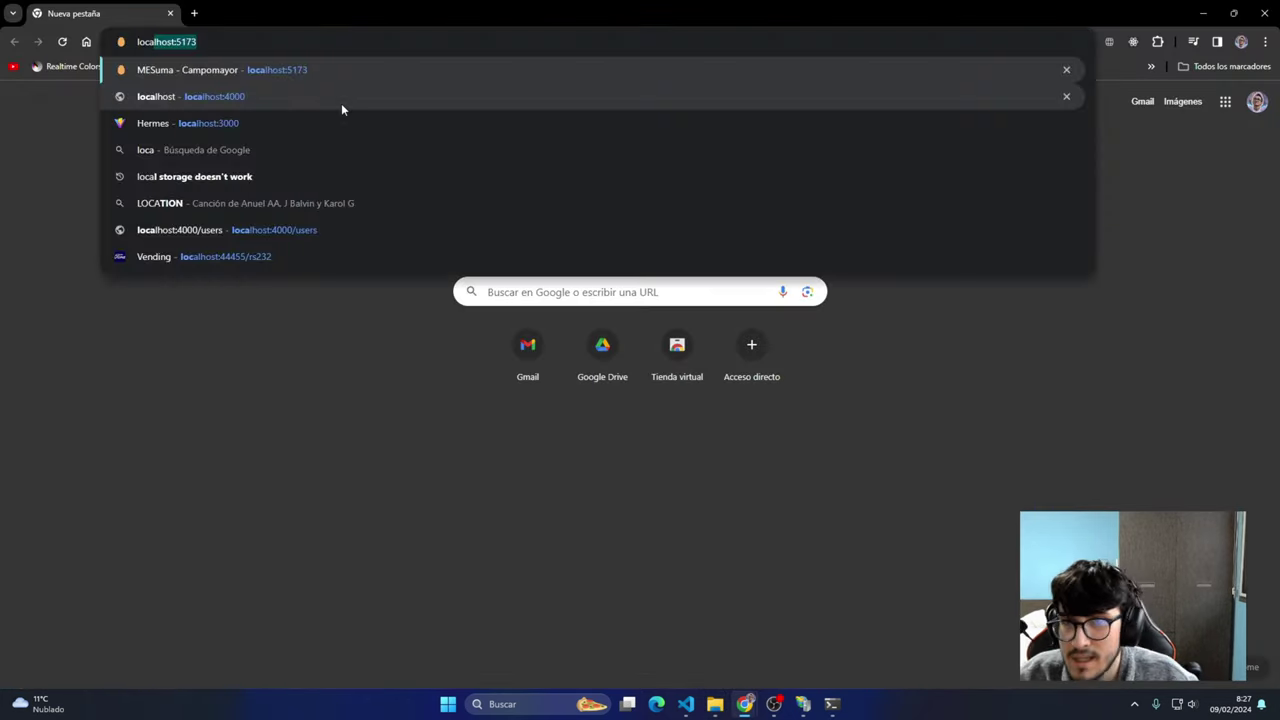
key("BackSpace")
key("BackSpace")
type("l")
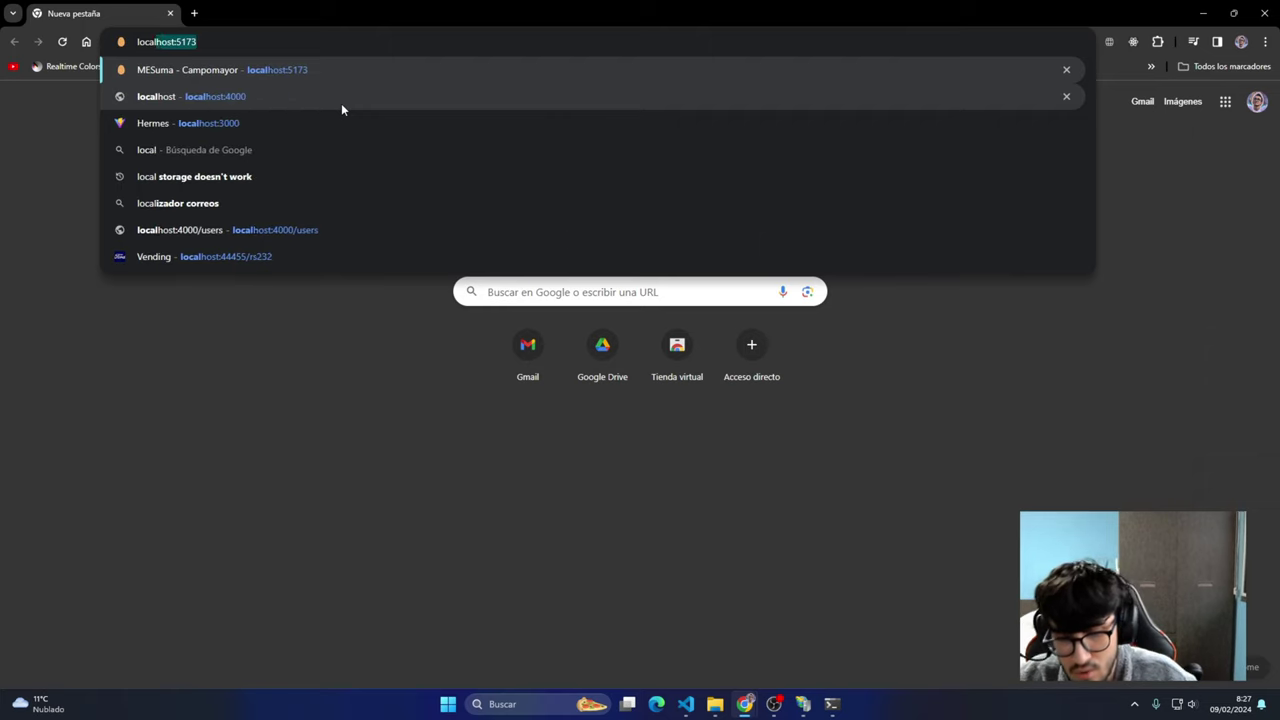
type("host:4000")
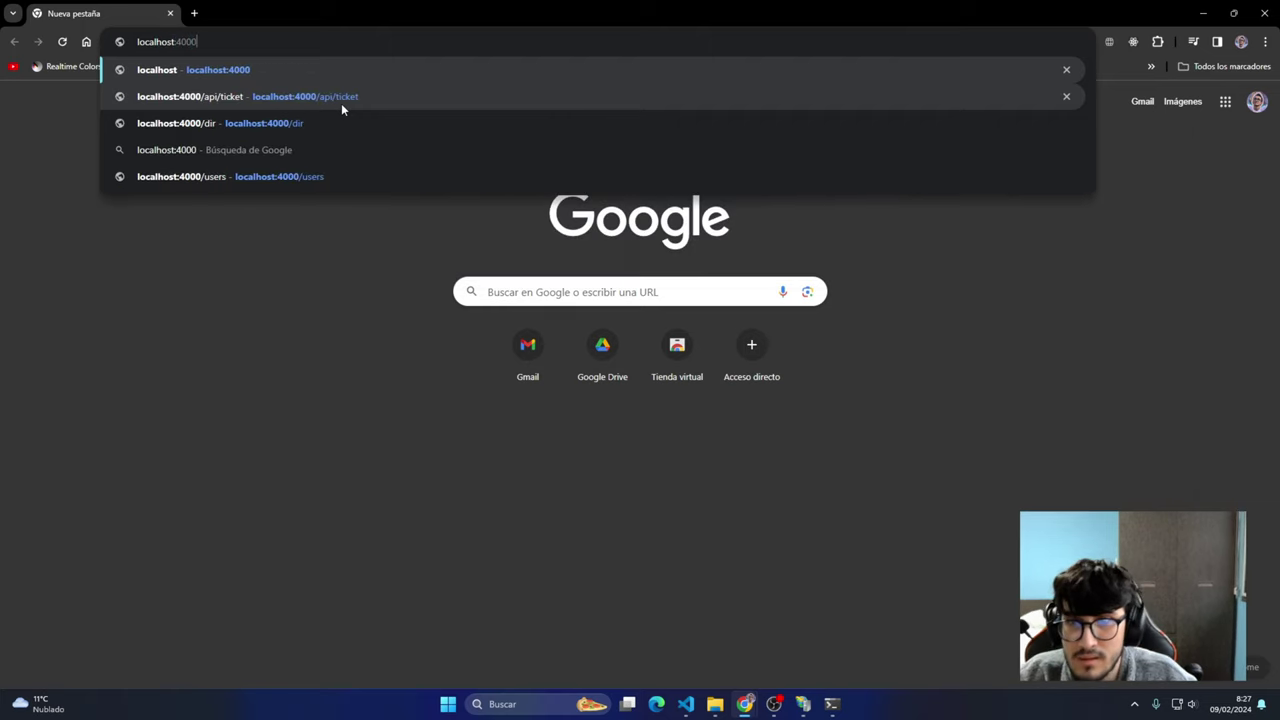
key("Return")
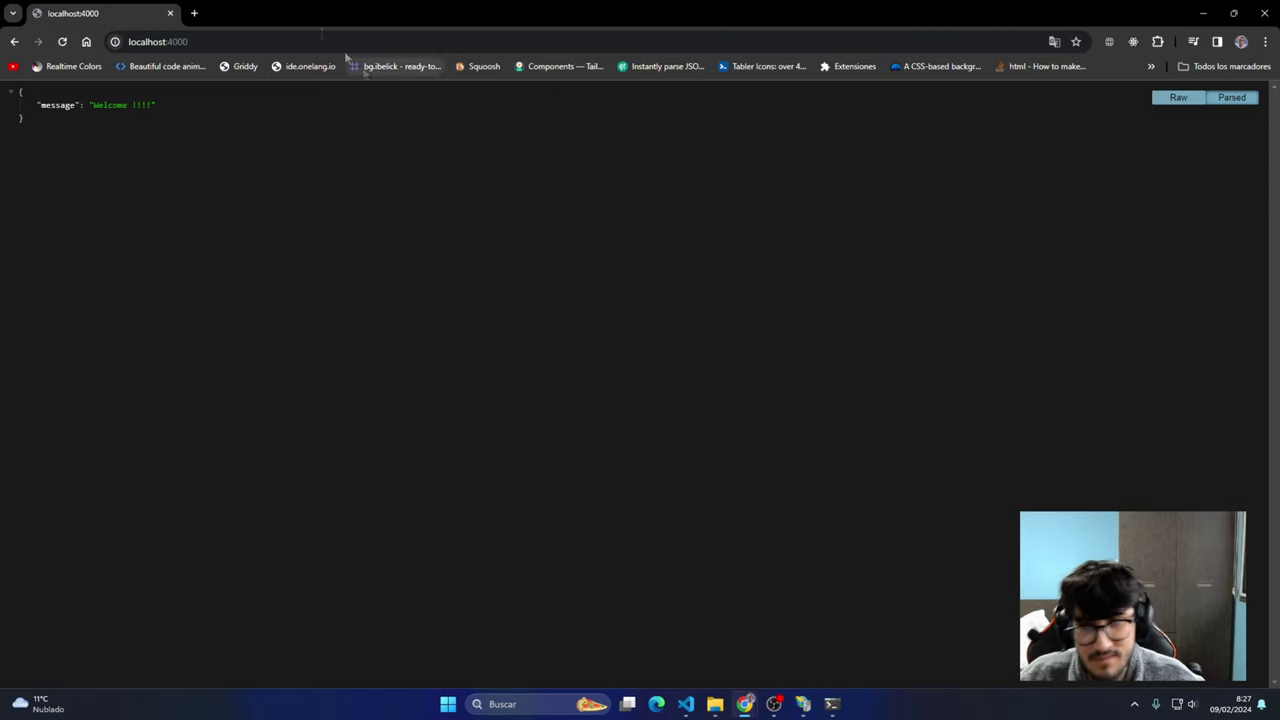
left_click(172, 15)
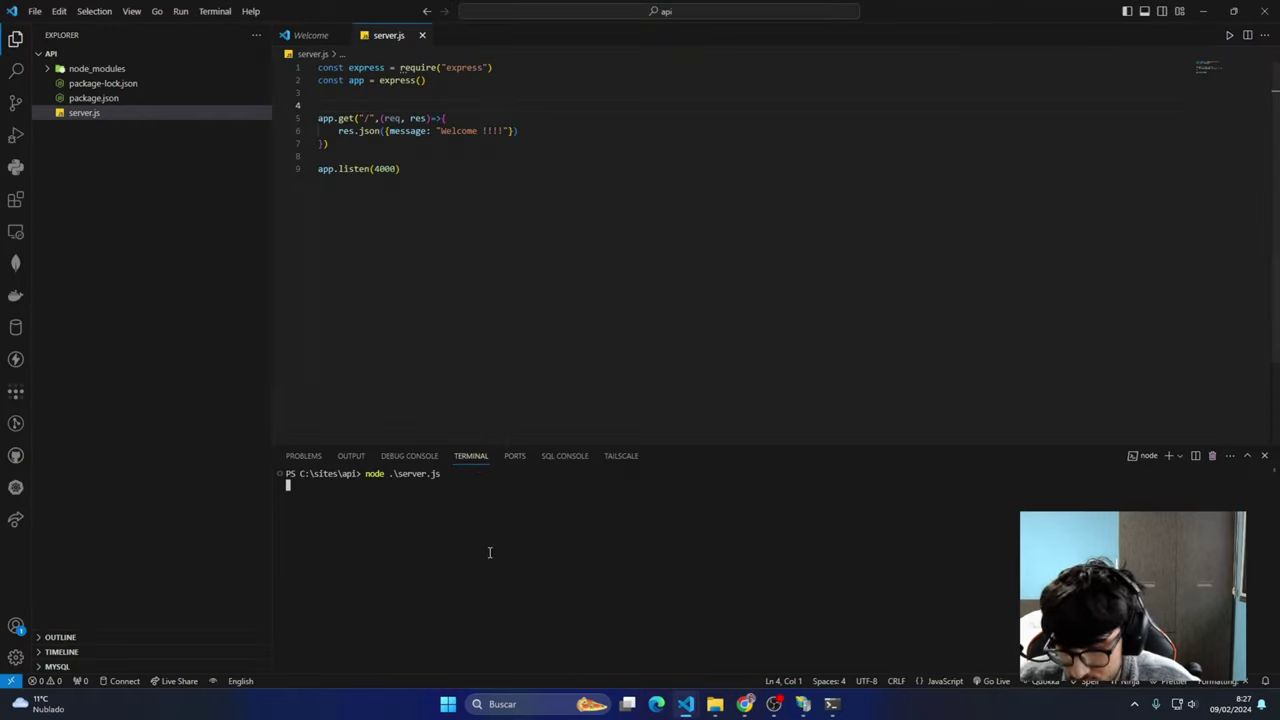
Stop the running Node server and clear the terminal with cls
key("ctrl+c")
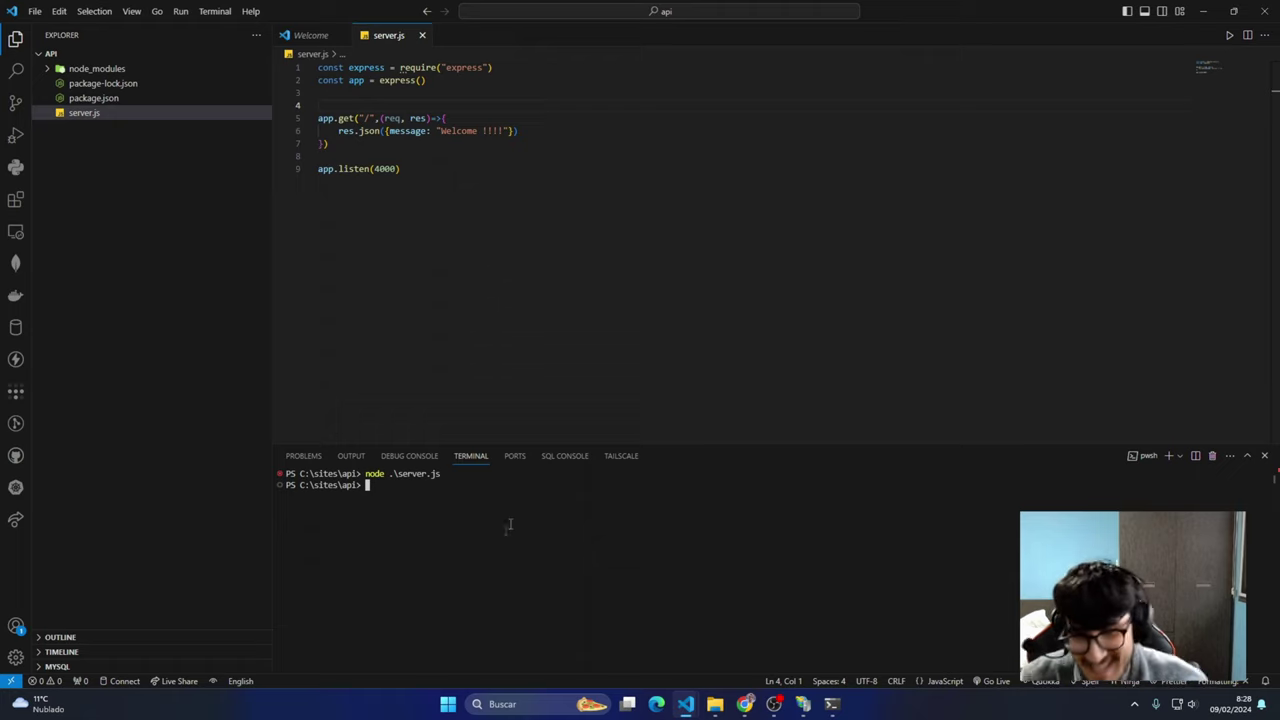
type("cls")
key("Return")
Close the Welcome tab and exit the code editor
key("alt+Tab")
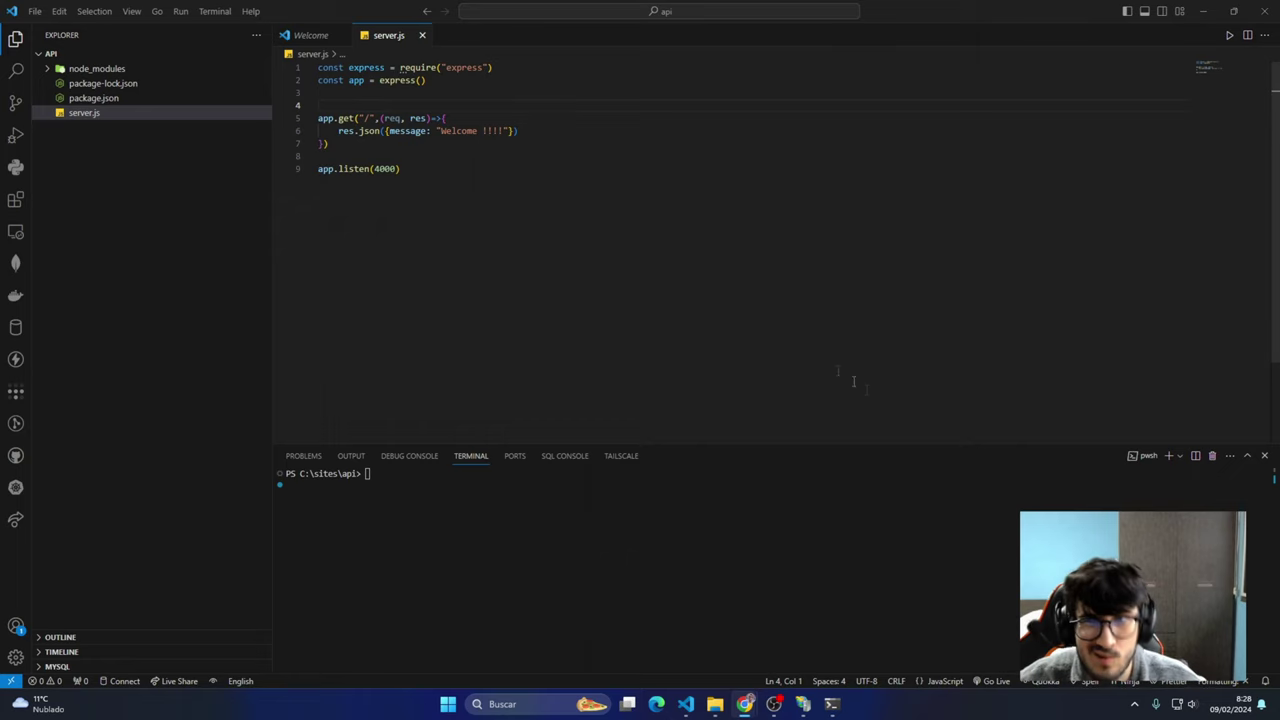
left_click(328, 40)
left_click(342, 36)
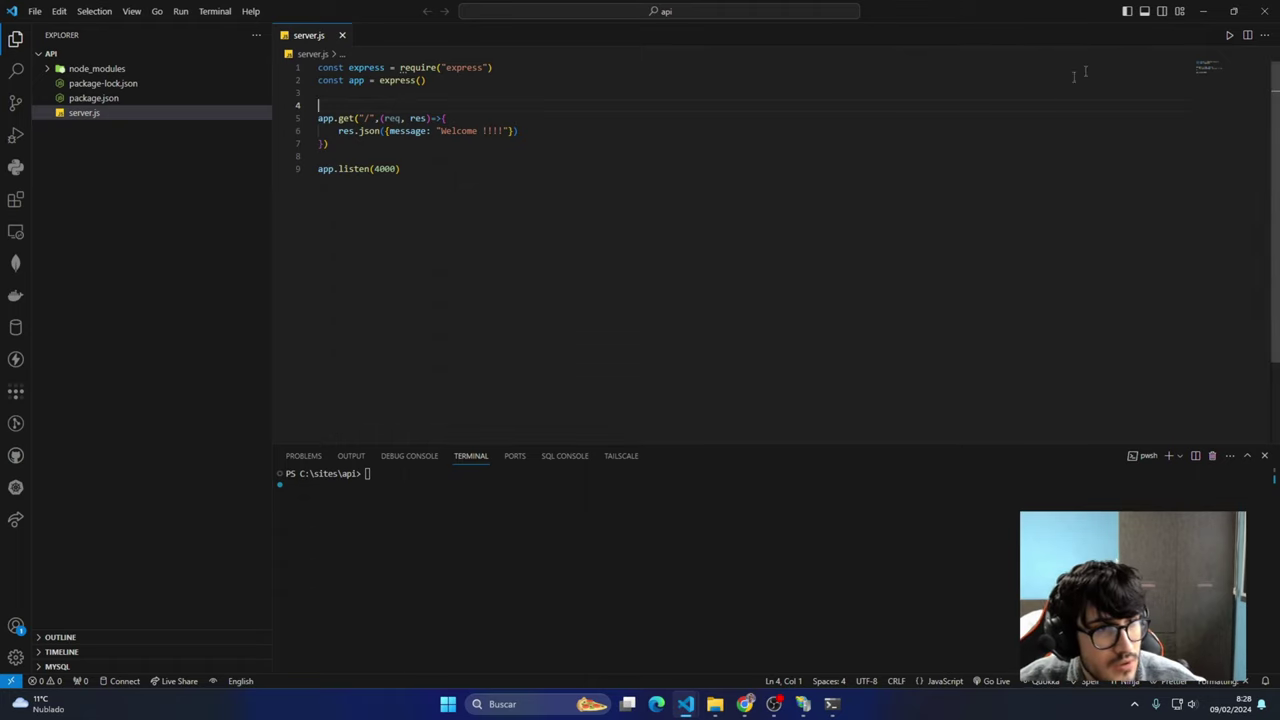
left_click(1263, 11)
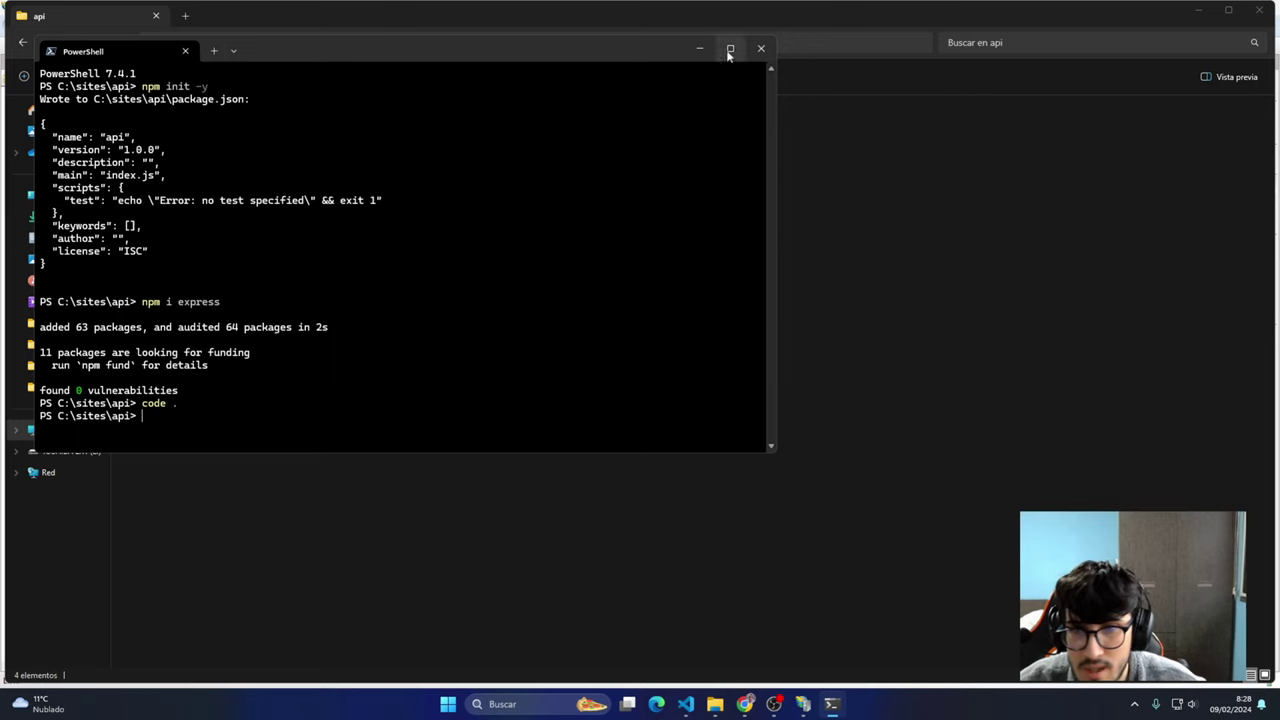
Close the PowerShell and File Explorer windows and display the list of sites in IIS Manager
left_click(761, 48)
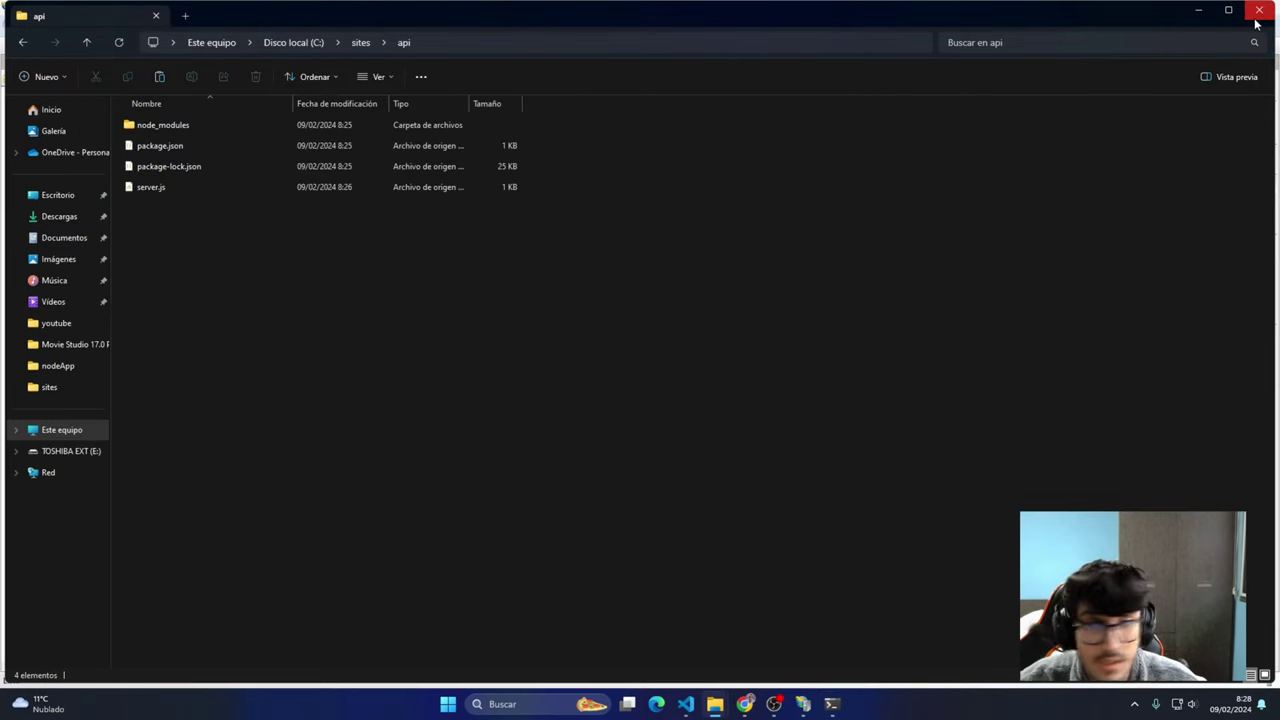
key("alt+Up")
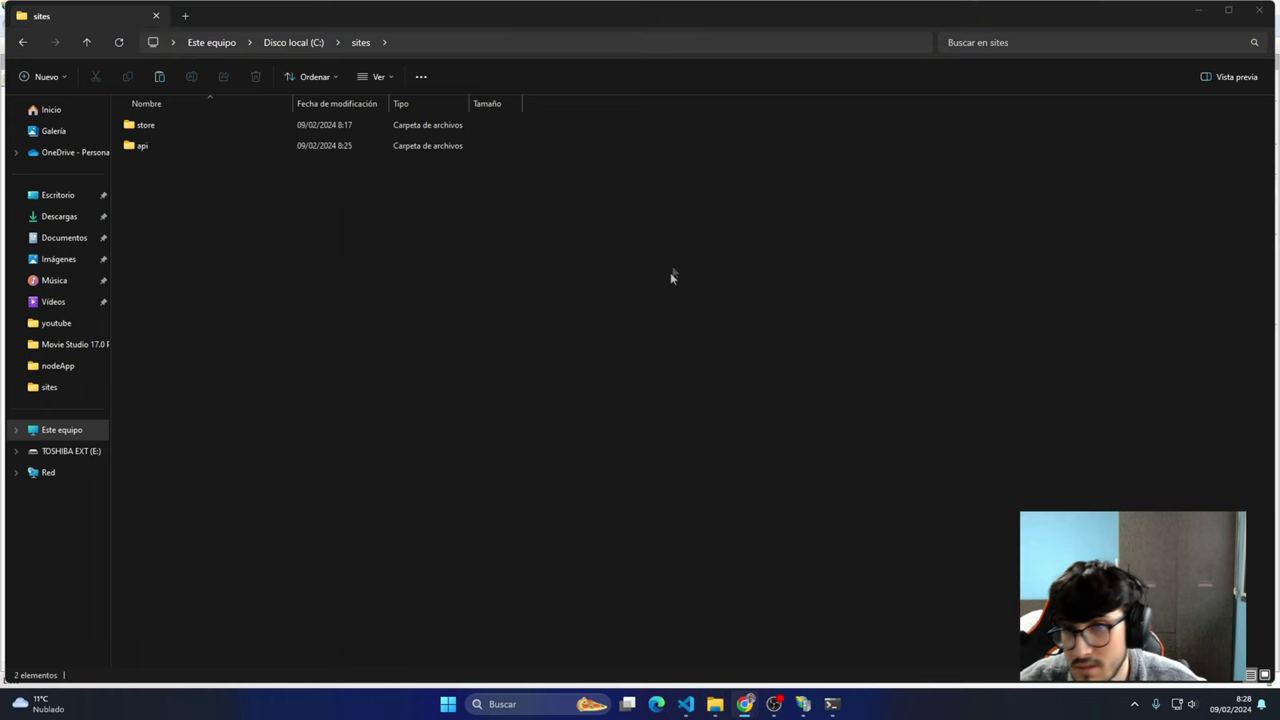
left_click(1259, 17)
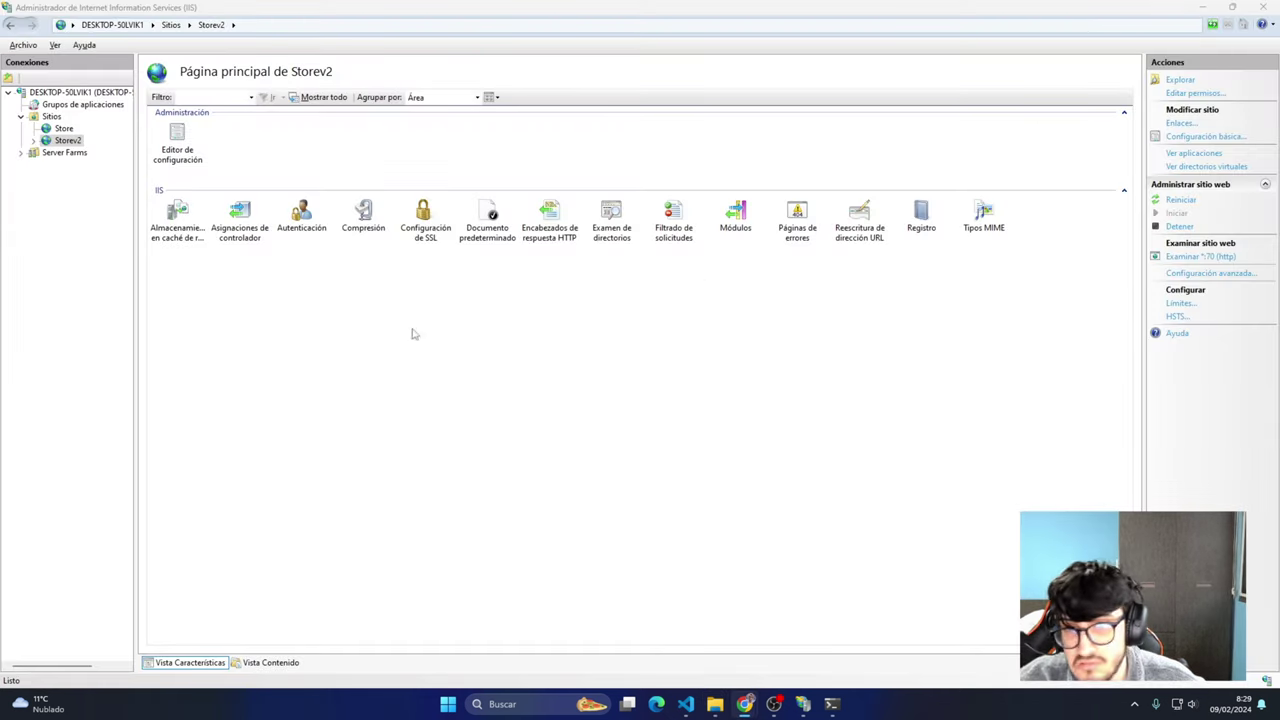
left_click(49, 117)
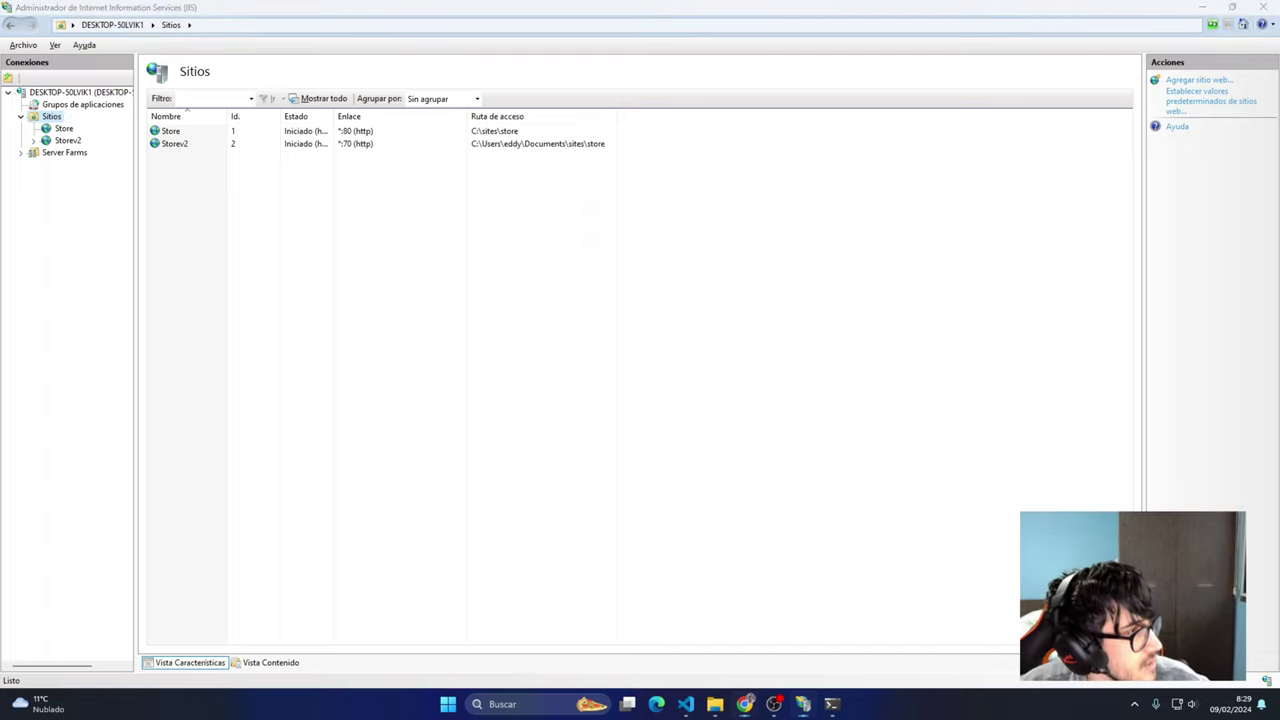
Switch to Chrome and bring up the Application Request Routing, URL Rewrite and Azure/iisnode GitHub pages in separate tabs
key("alt+Tab")
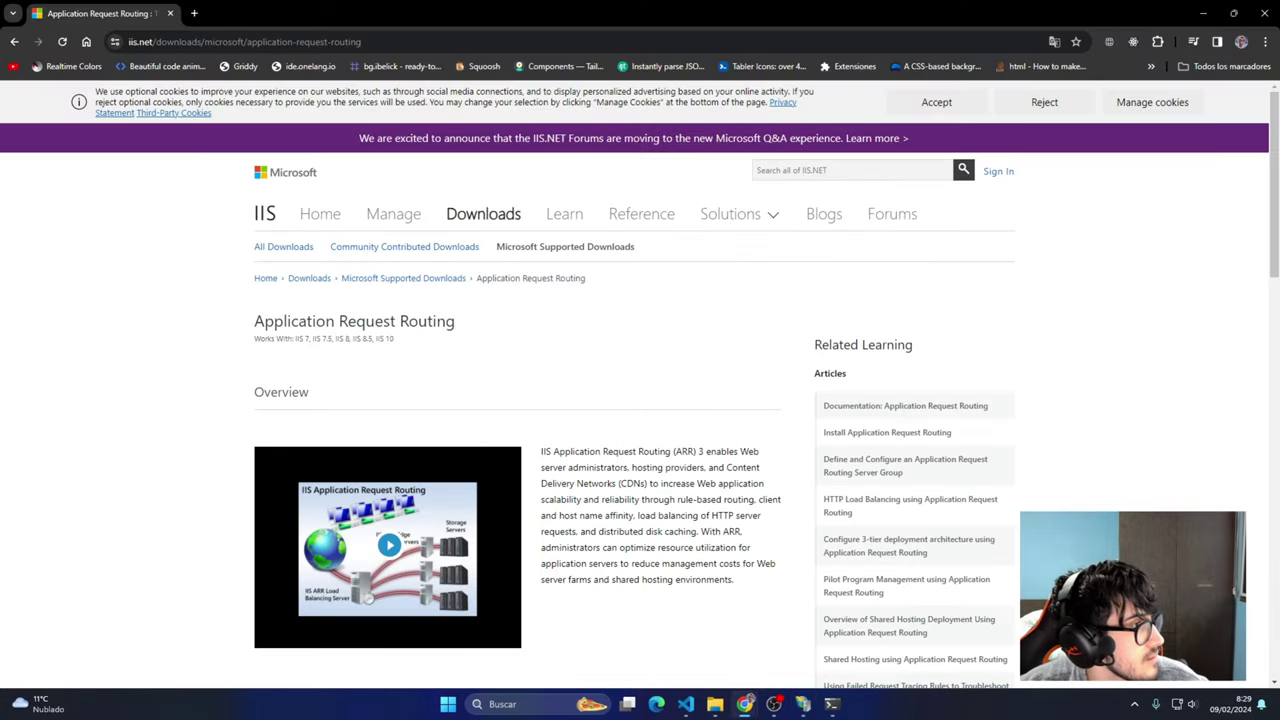
key("ctrl+shift+t")
left_click_drag(290, 13, 298, 38)
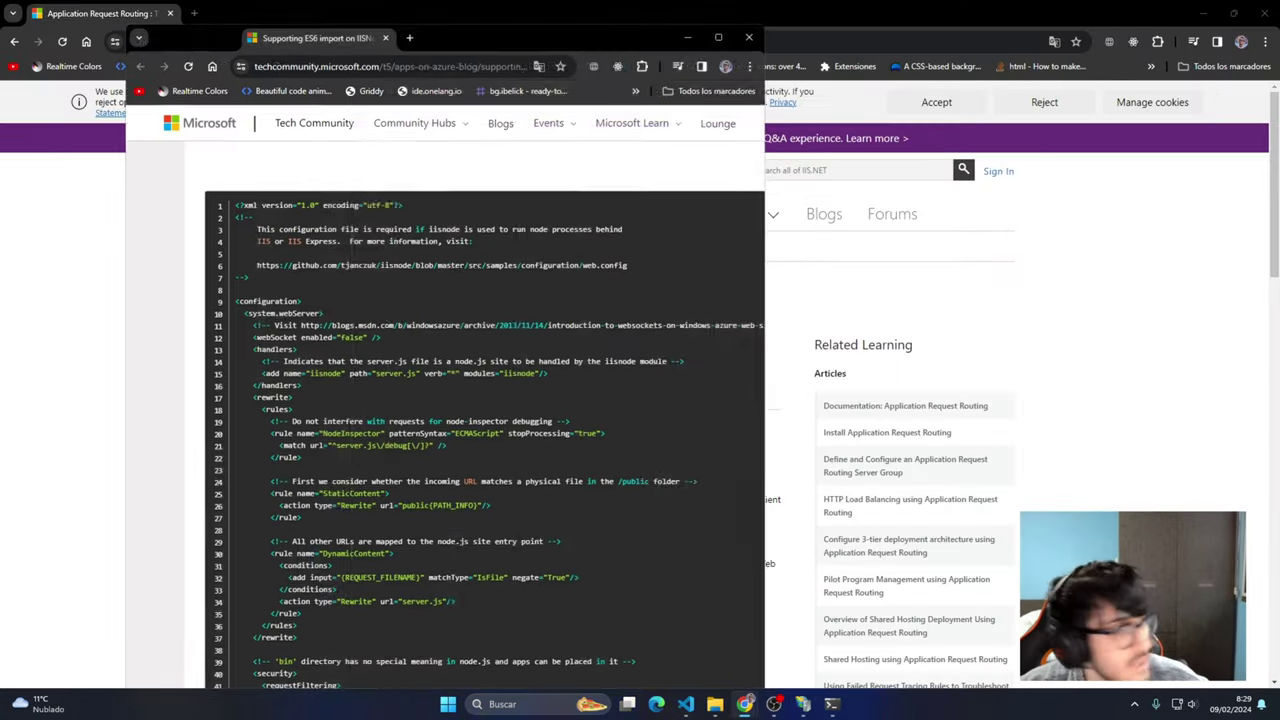
key("ctrl+w")
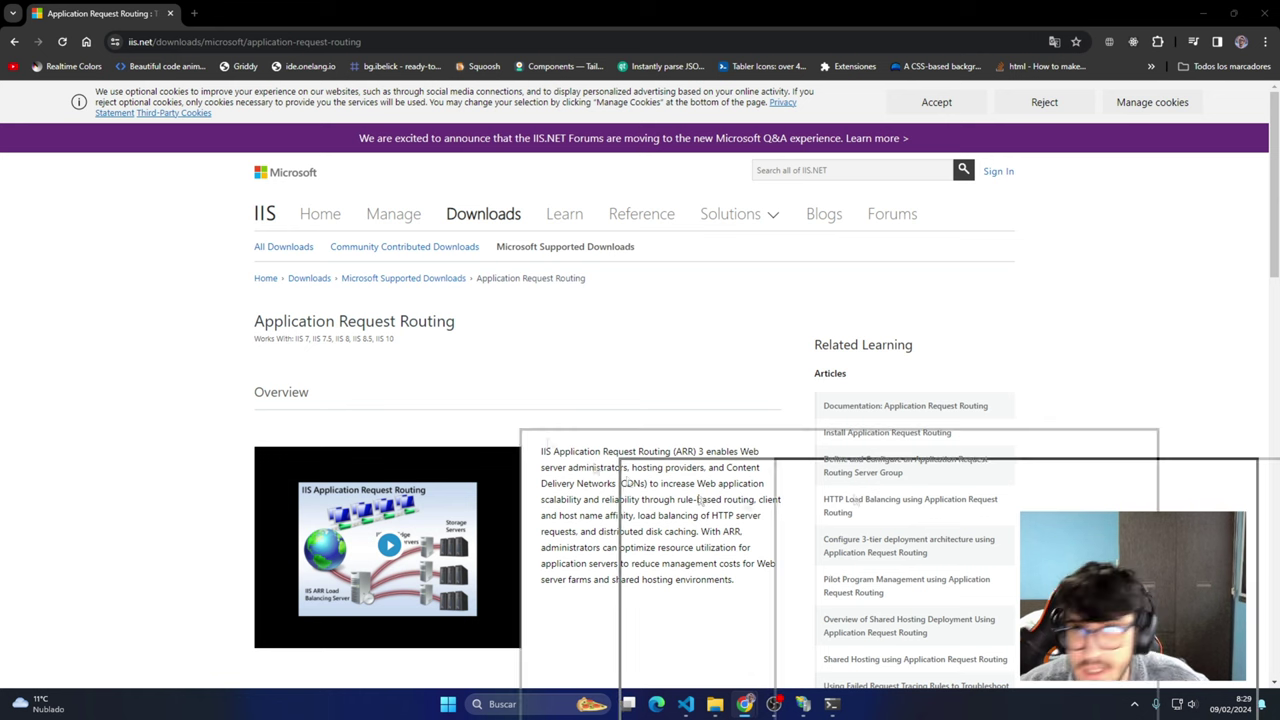
key("ctrl+shift+t")
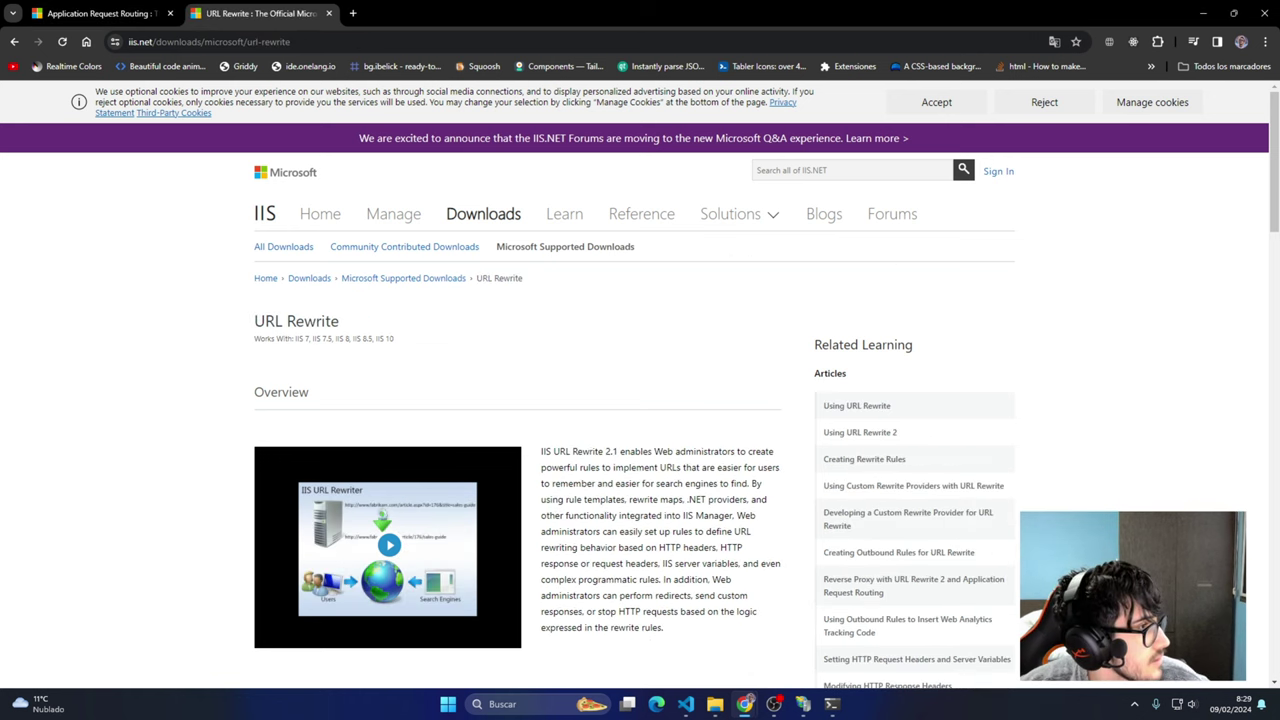
key("ctrl+shift+t")
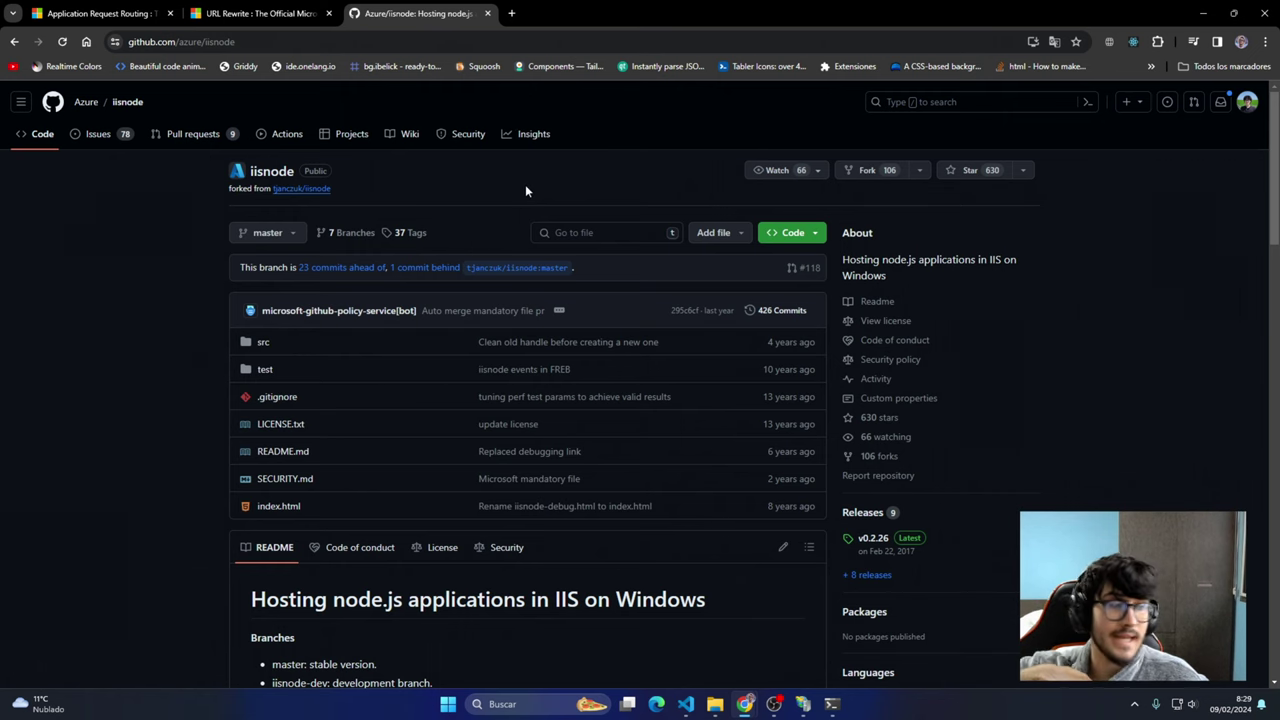
scroll(457, 270, "down", 1)
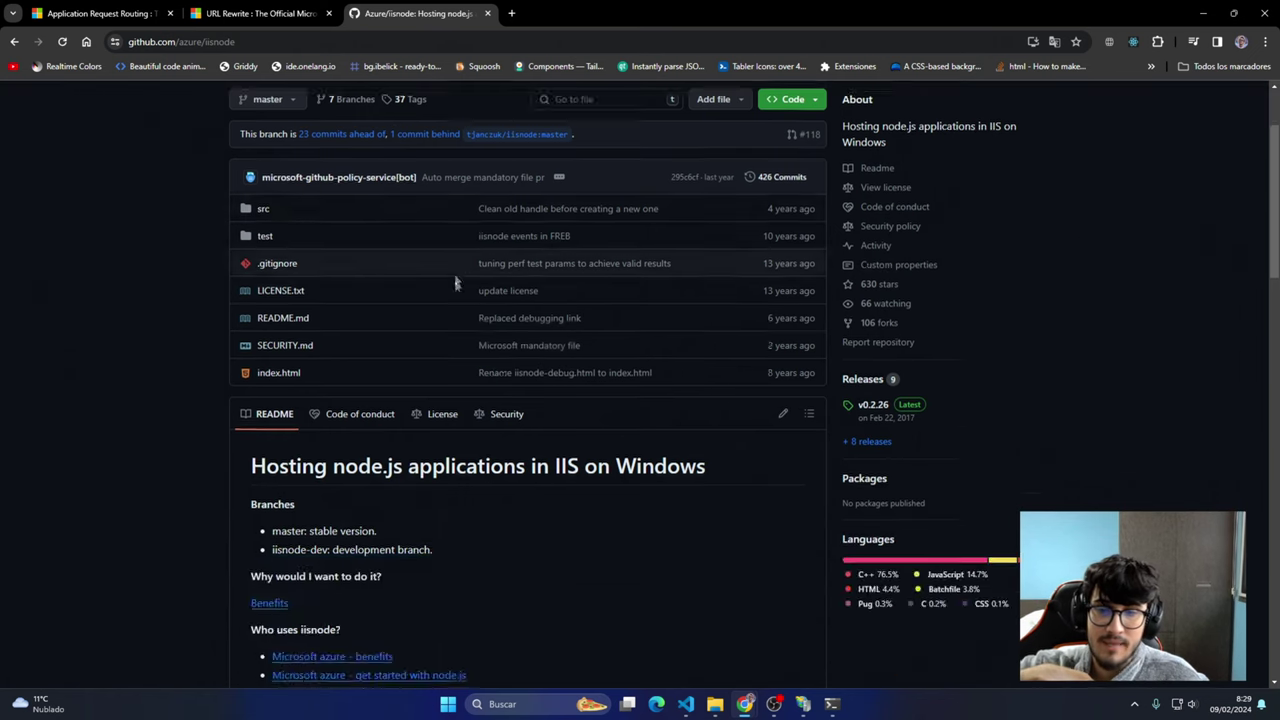
Open the latest iisnode release, v0.2.26, from the Azure/iisnode repository page
scroll(457, 270, "down", 1)
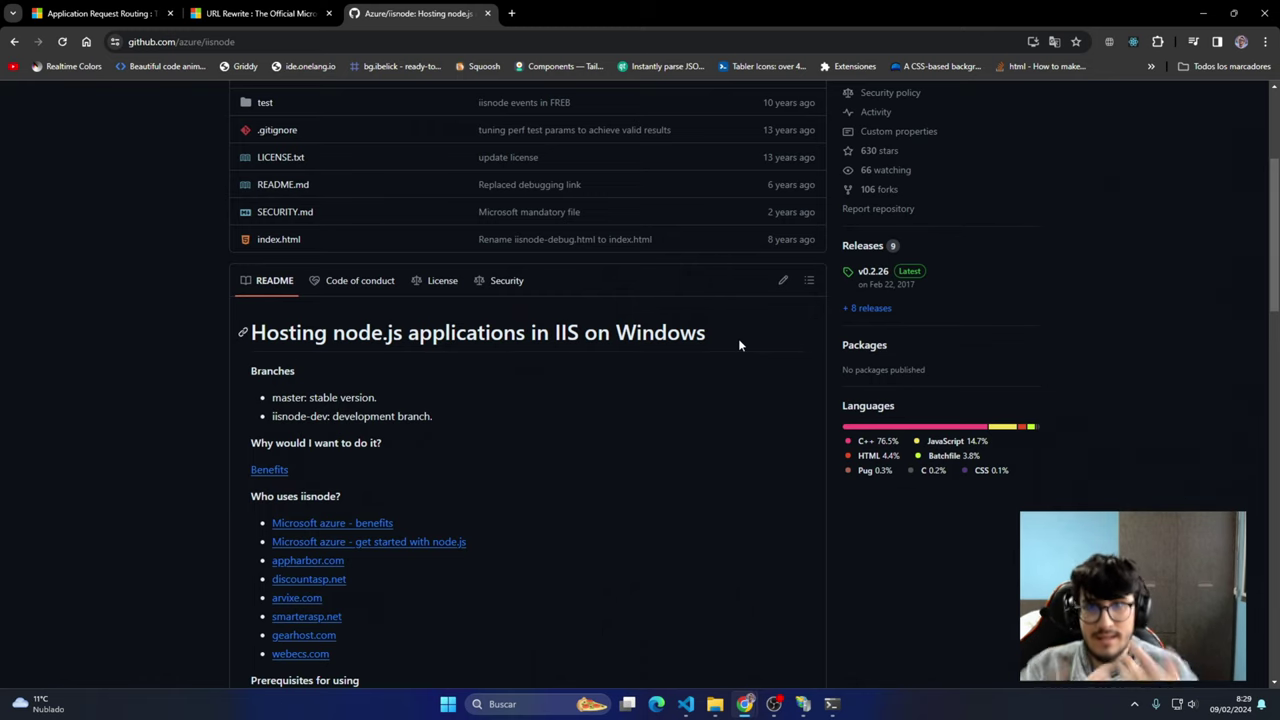
scroll(740, 343, "up", 2)
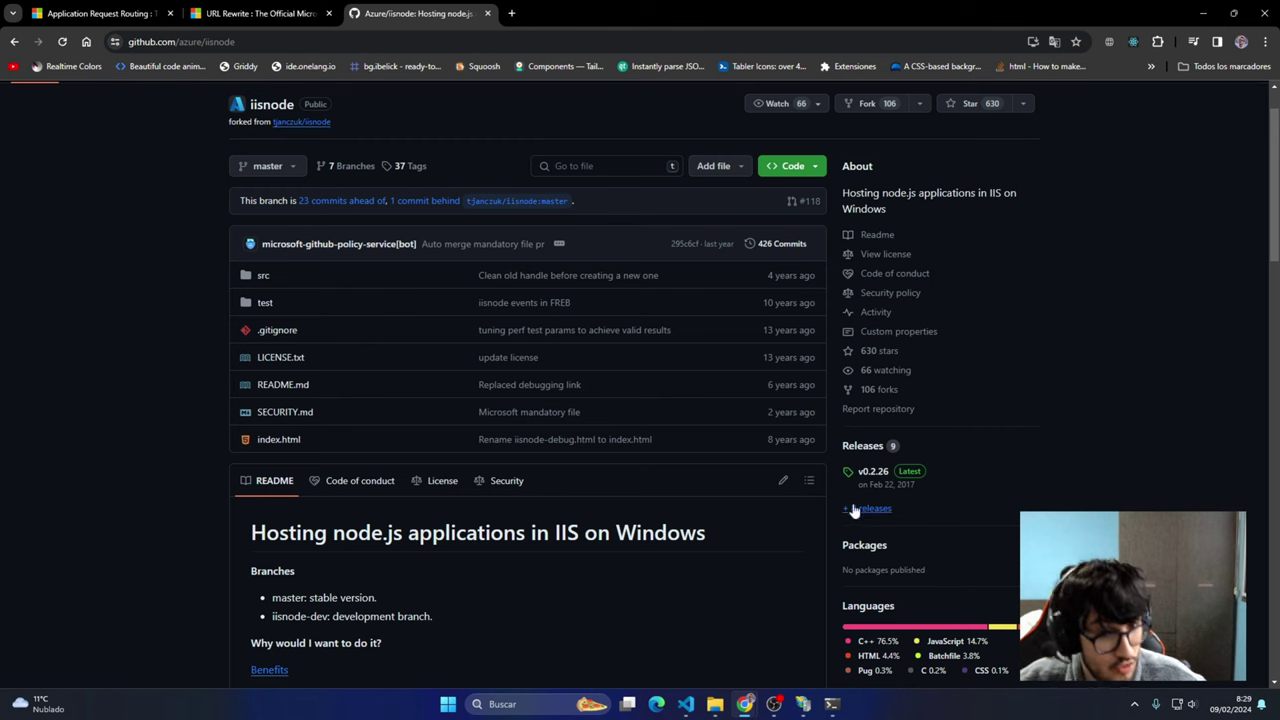
left_click(871, 472)
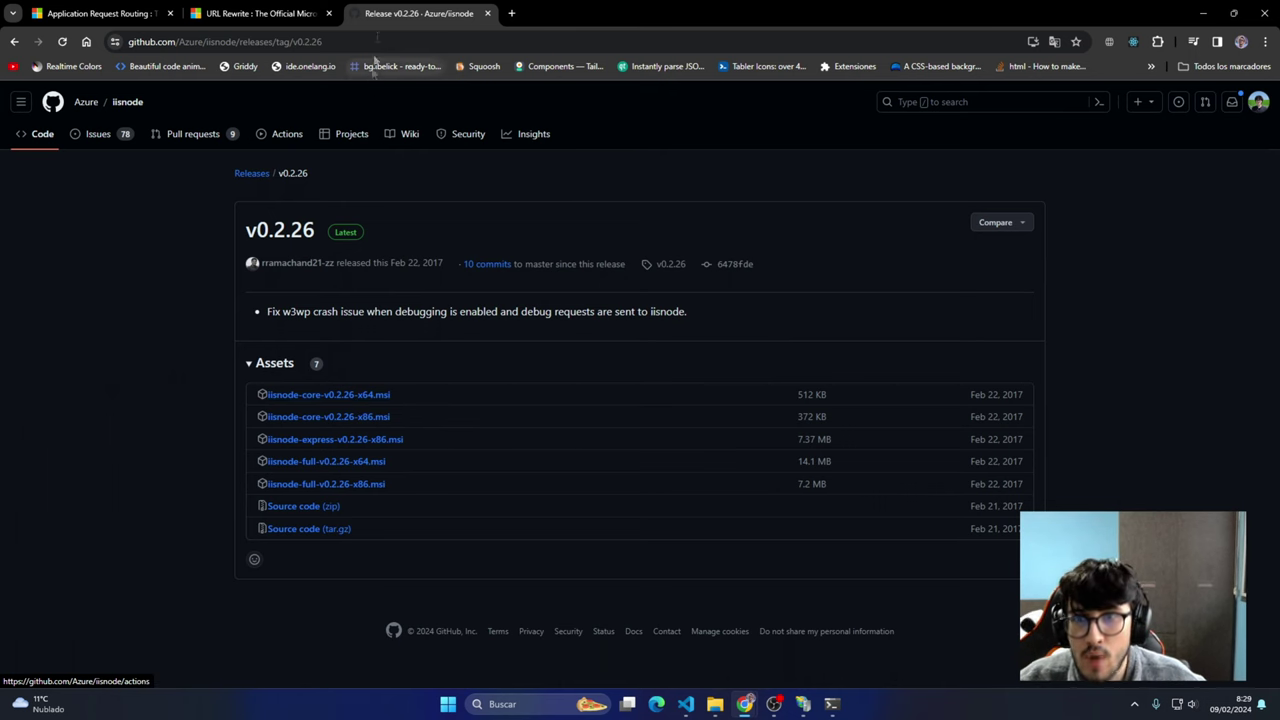
Reorder the browser tabs so that URL Rewrite comes before Application Request Routing and the iisnode release
left_click(296, 15)
left_click_drag(296, 15, 130, 14)
left_click(260, 13)
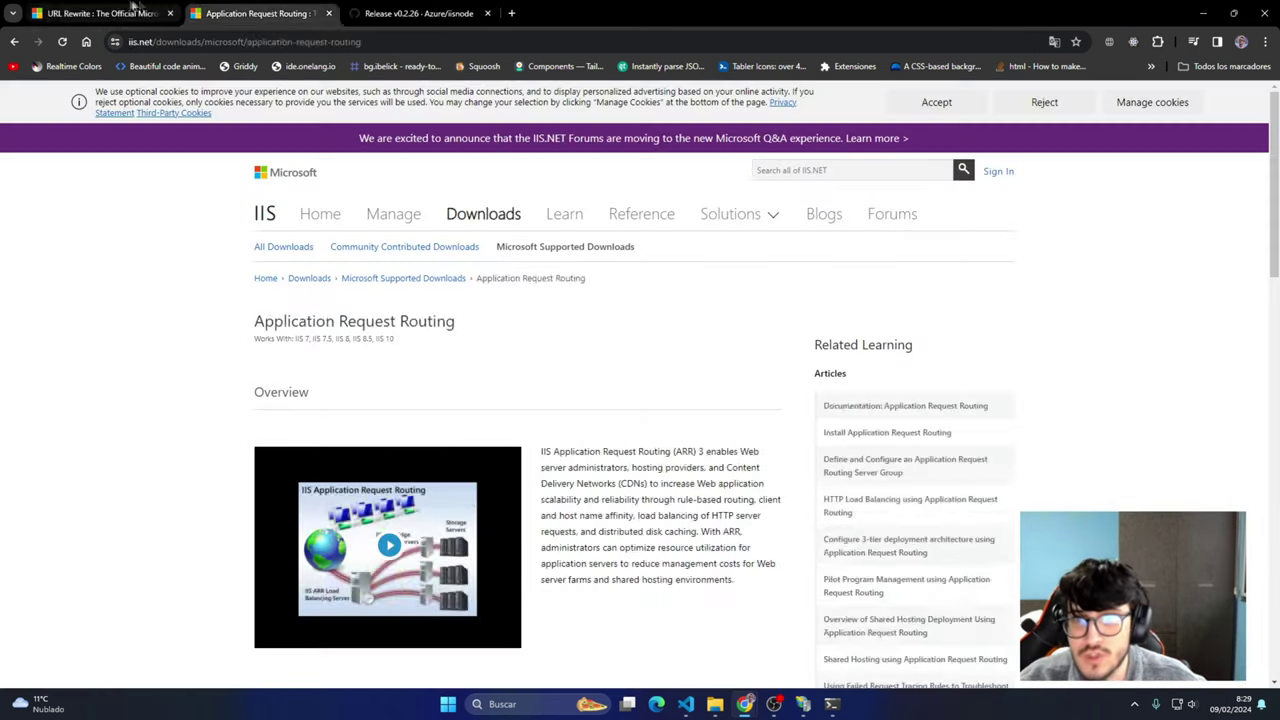
left_click(165, 12)
left_click(203, 10)
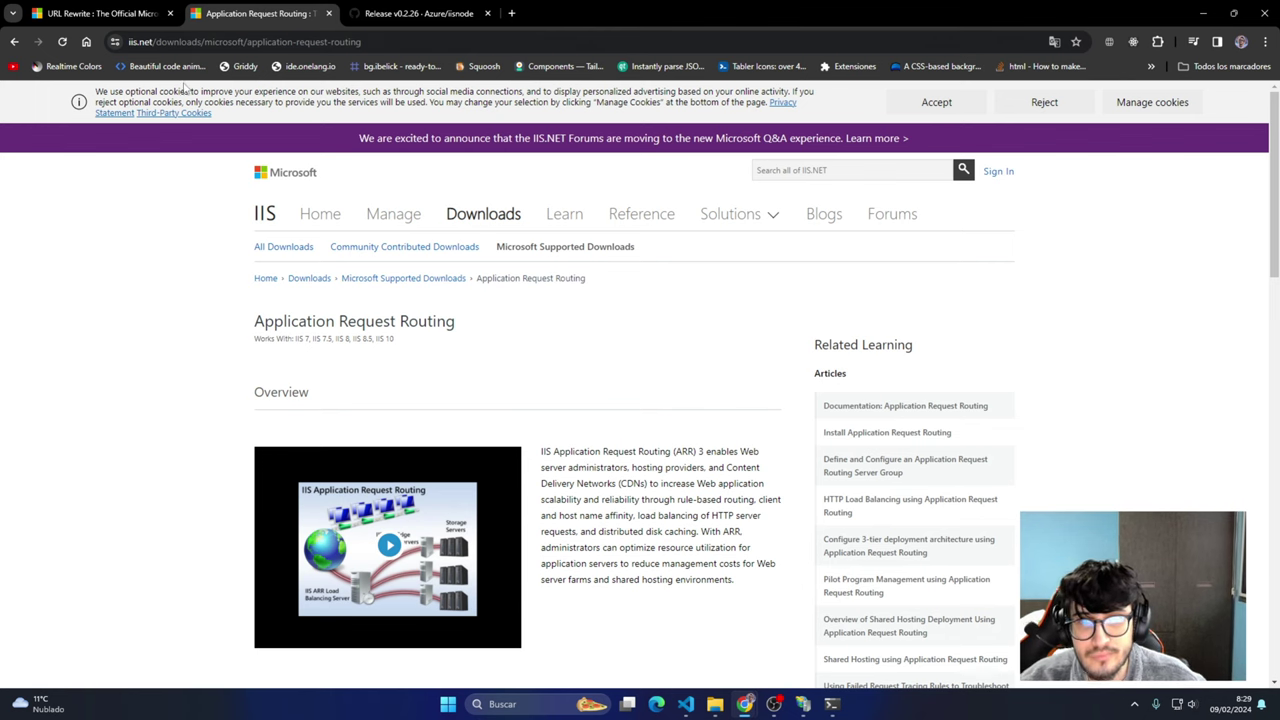
left_click(480, 13)
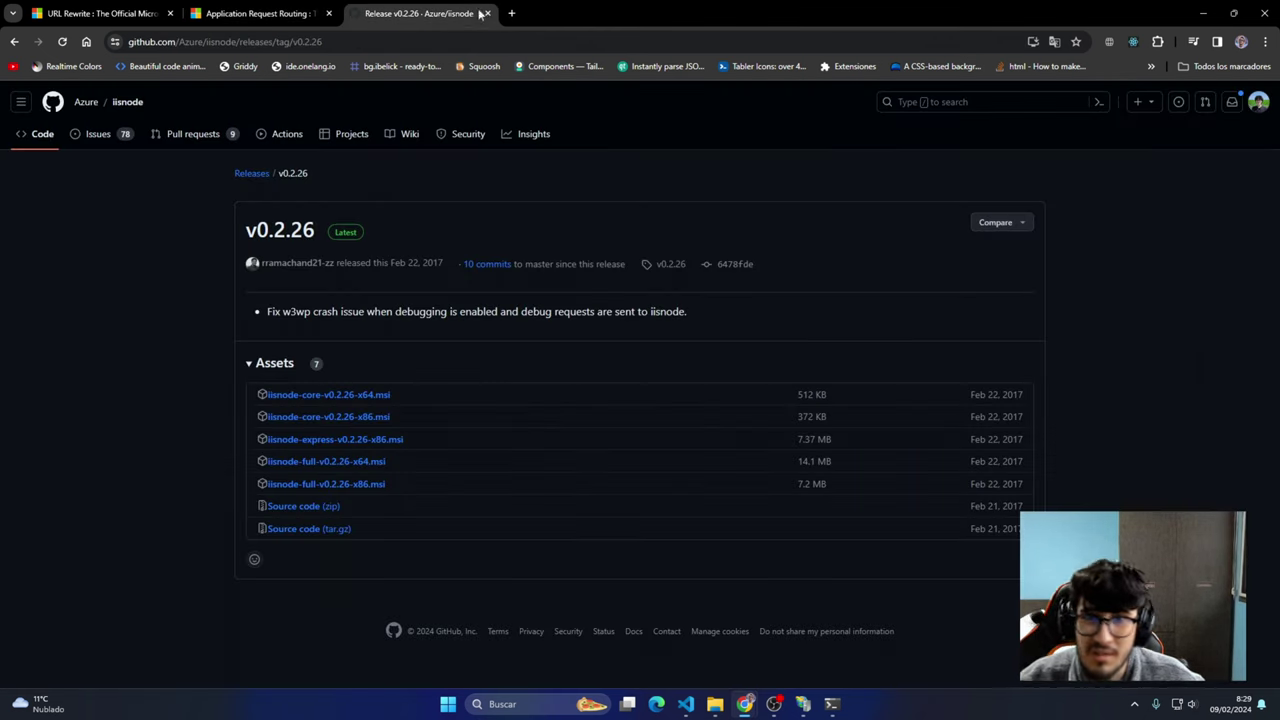
left_click(276, 10)
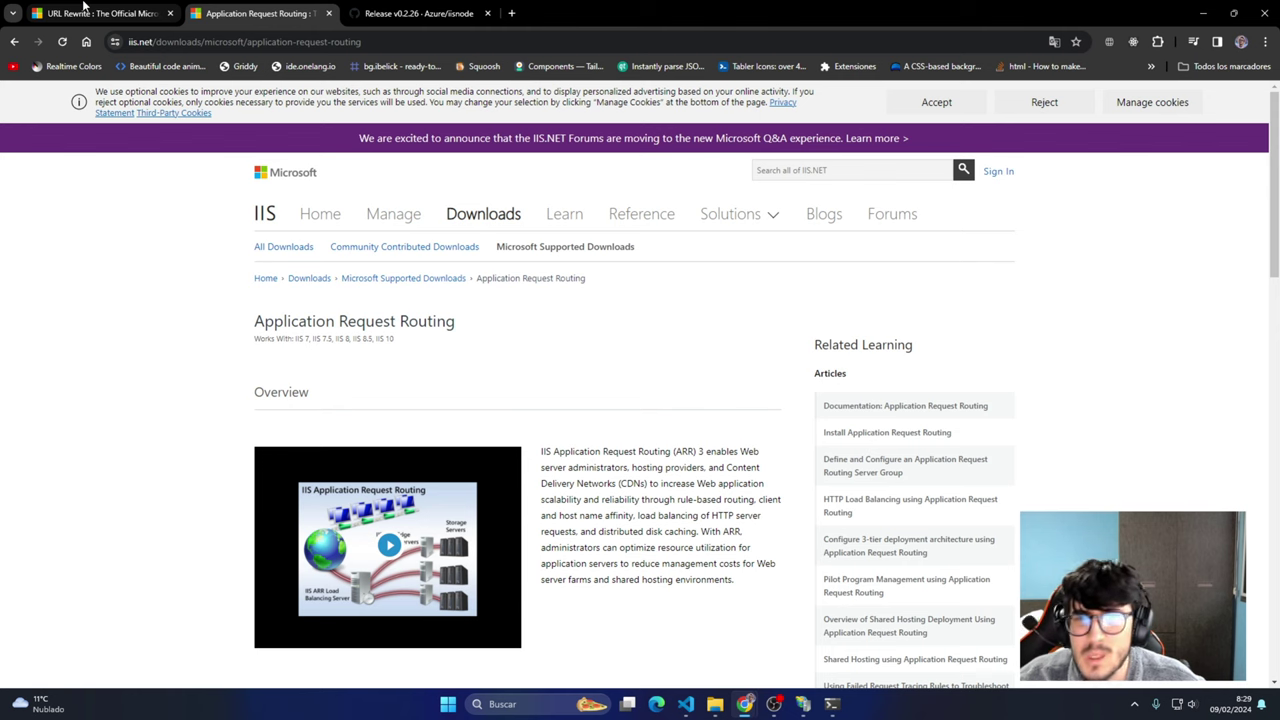
Examine the URL Rewrite page for its supported IIS versions and the URL Rewrite Module 2.1 installers
left_click(84, 6)
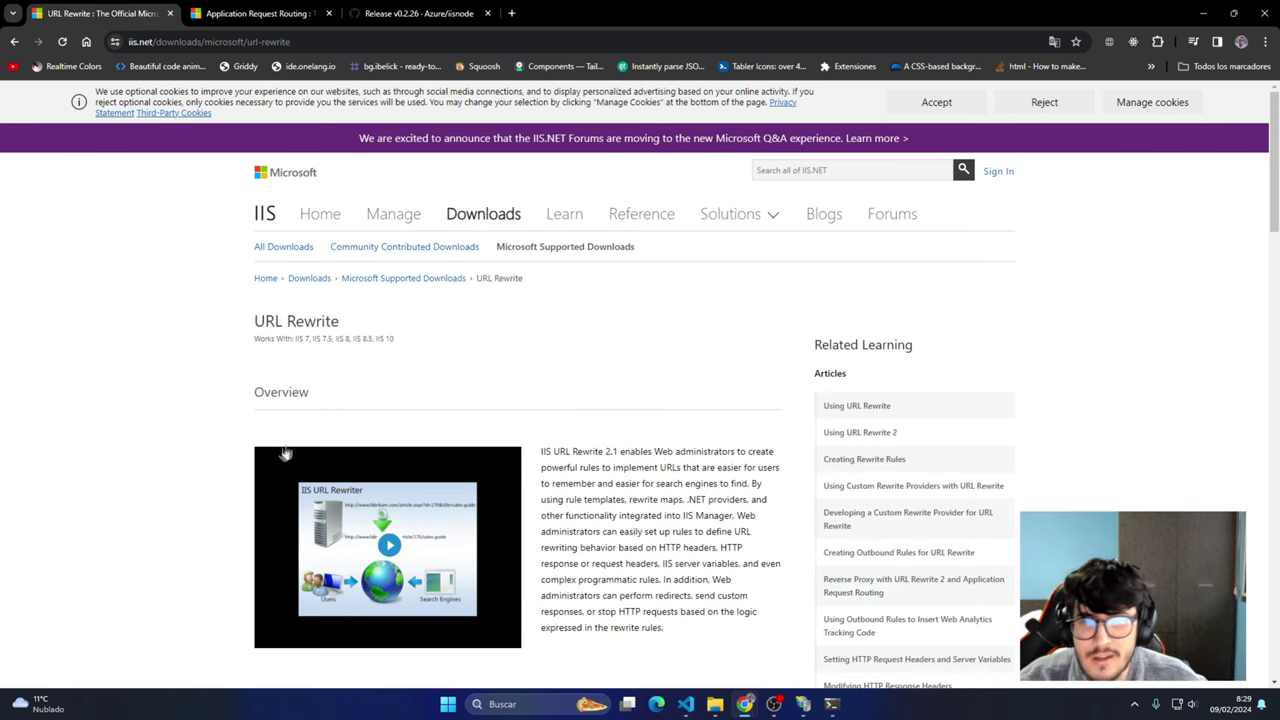
left_click_drag(346, 336, 236, 330)
scroll(246, 320, "down", 20)
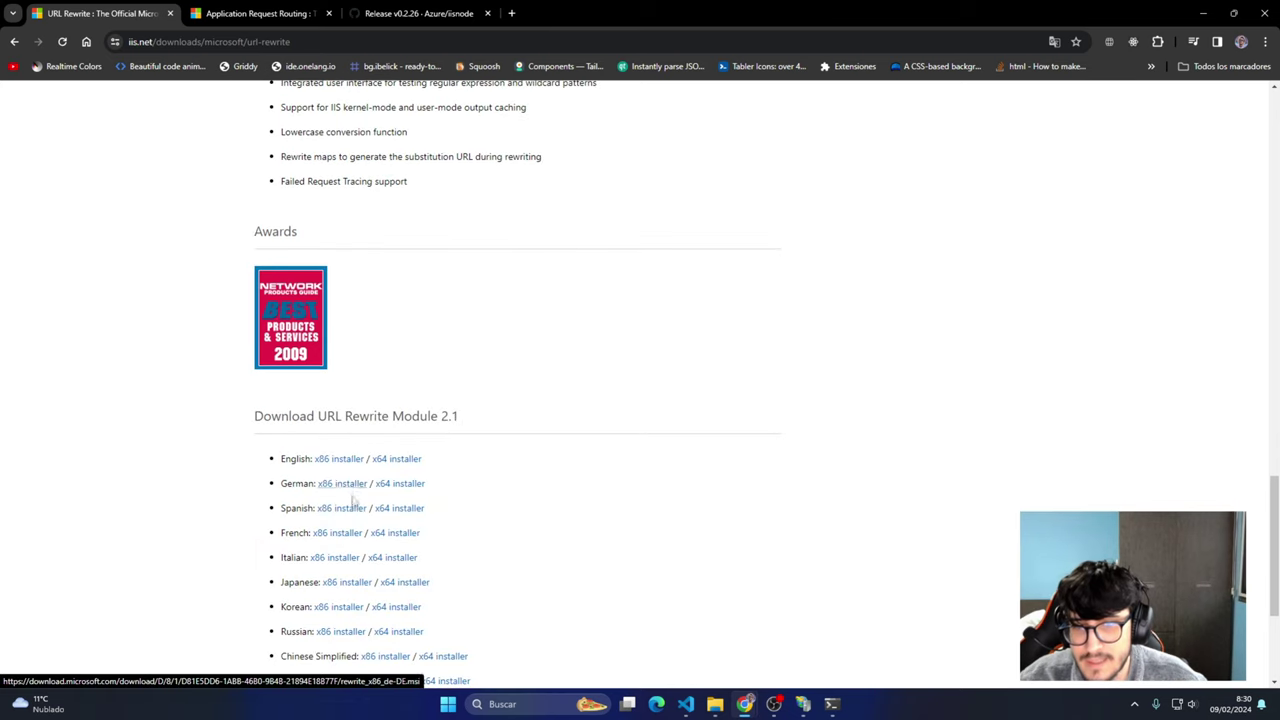
scroll(340, 505, "down", 2)
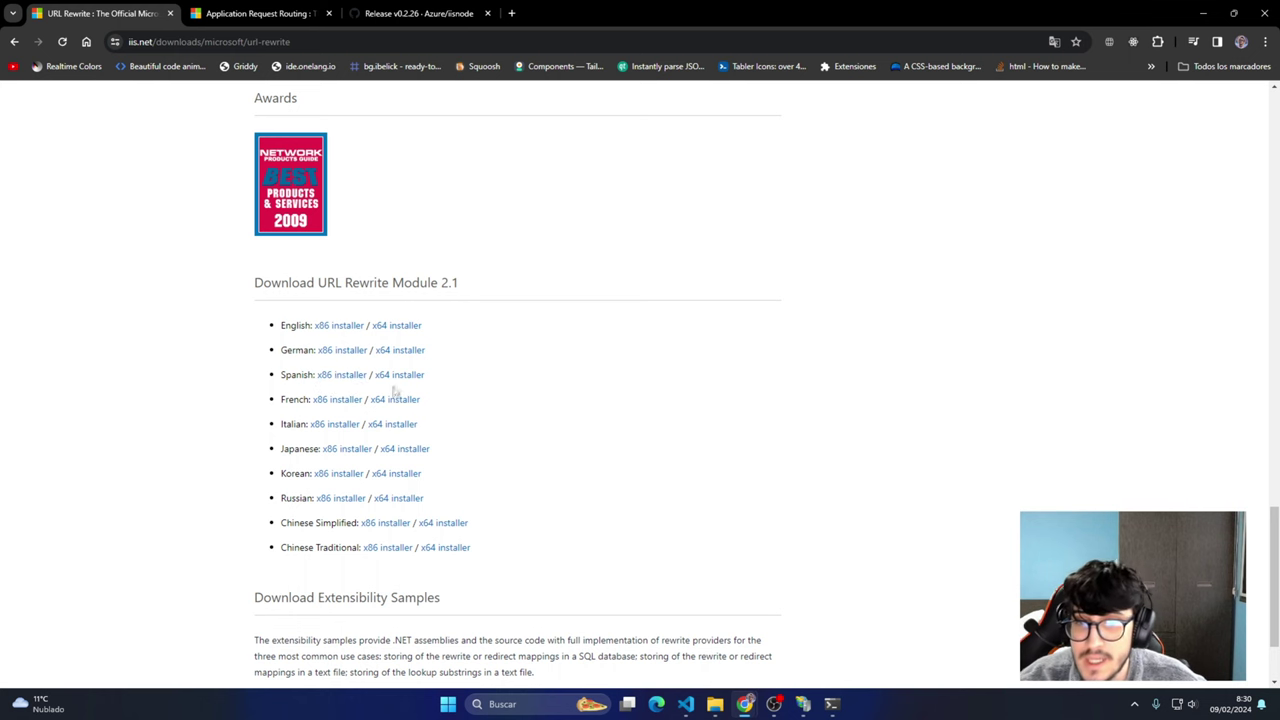
left_click(293, 8)
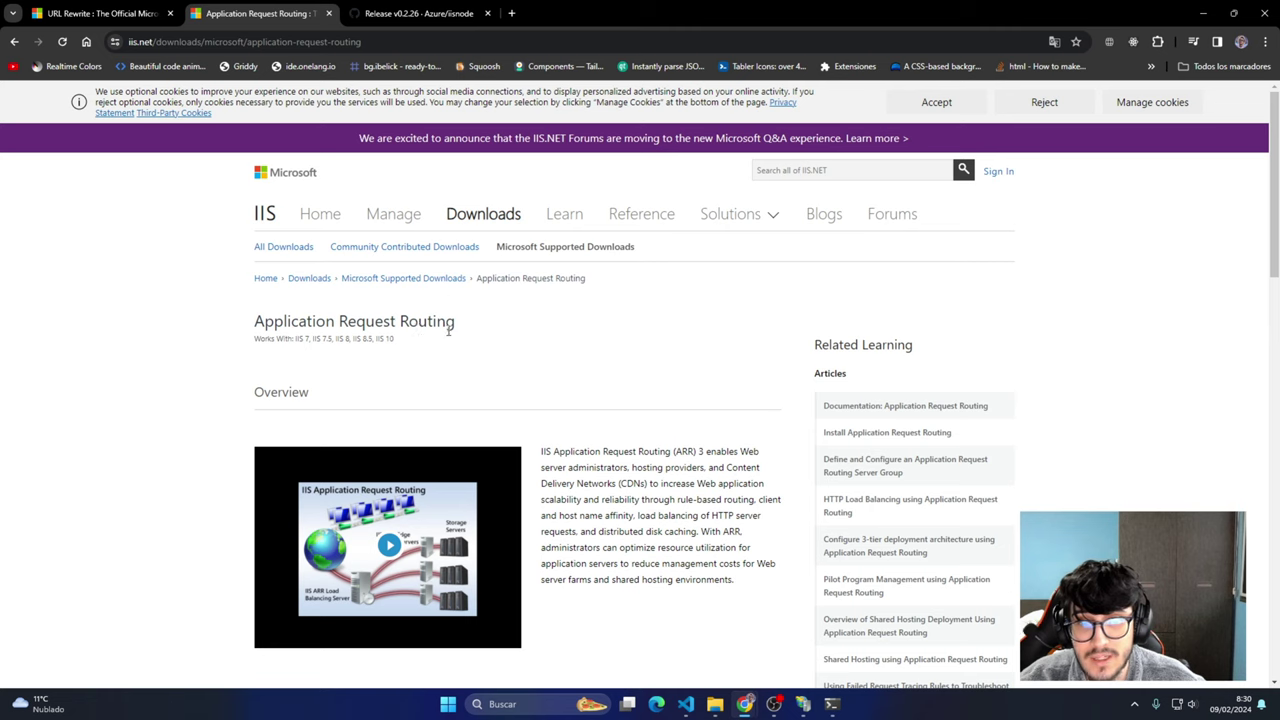
left_click(135, 8)
scroll(330, 320, "up", 12)
scroll(398, 333, "up", 4)
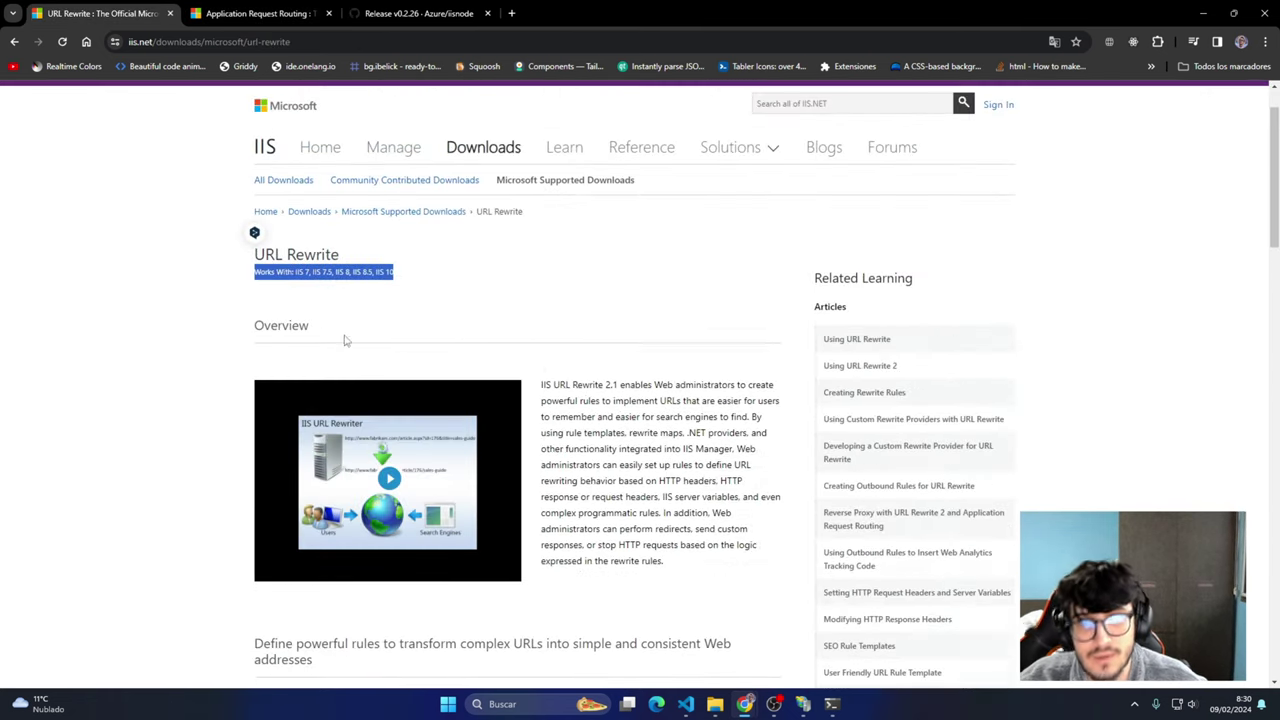
Check the Application Request Routing page for the ARR 3.0 installers and the manual installation notes
left_click(245, 10)
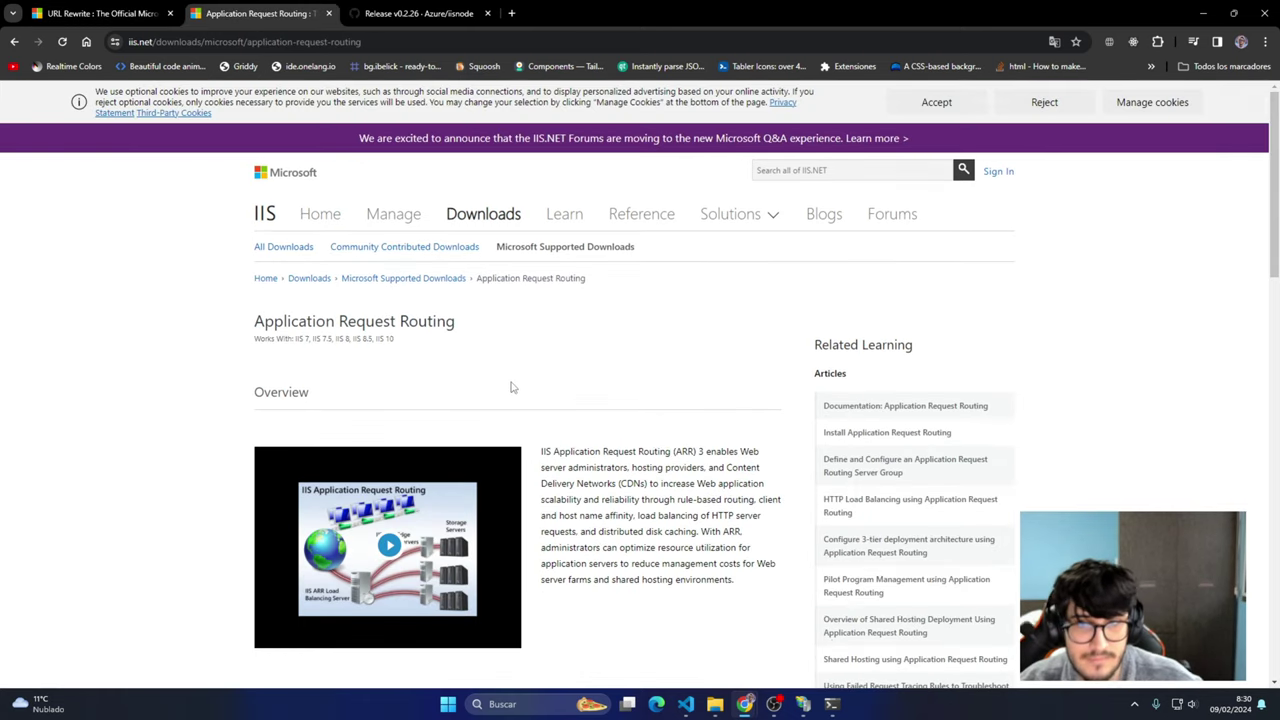
scroll(509, 386, "down", 10)
scroll(493, 425, "down", 3)
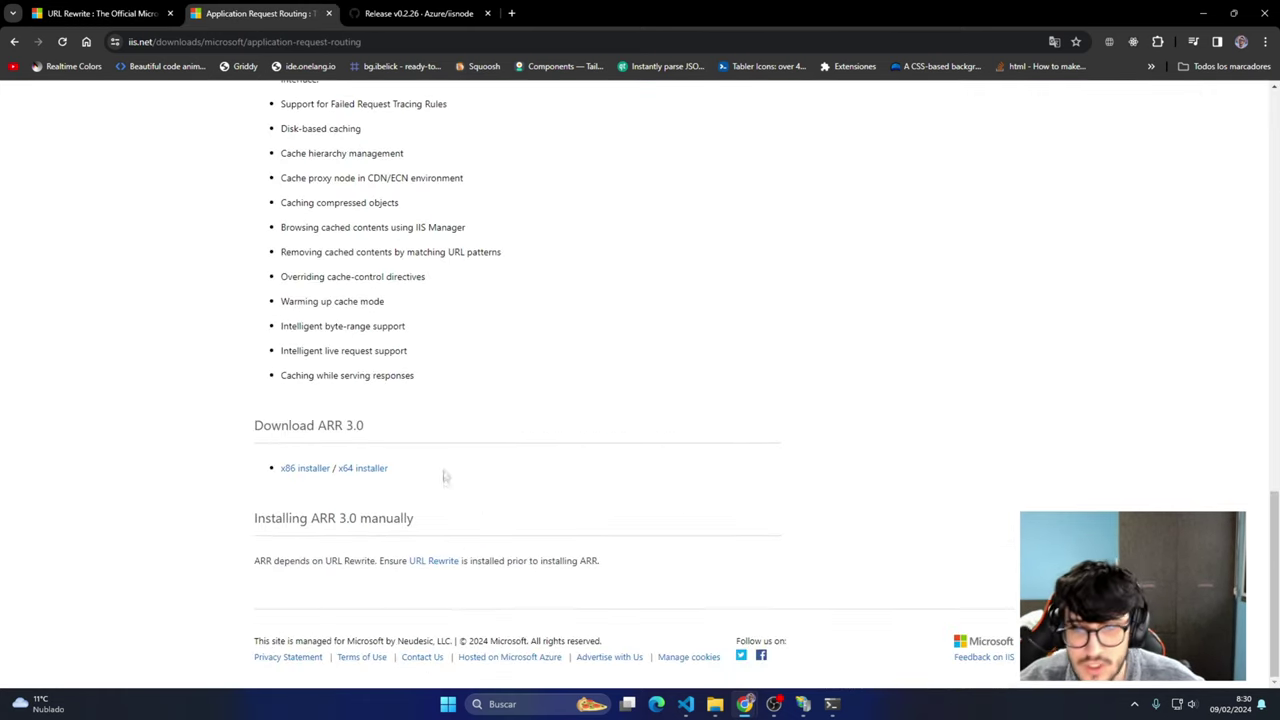
scroll(395, 484, "up", 15)
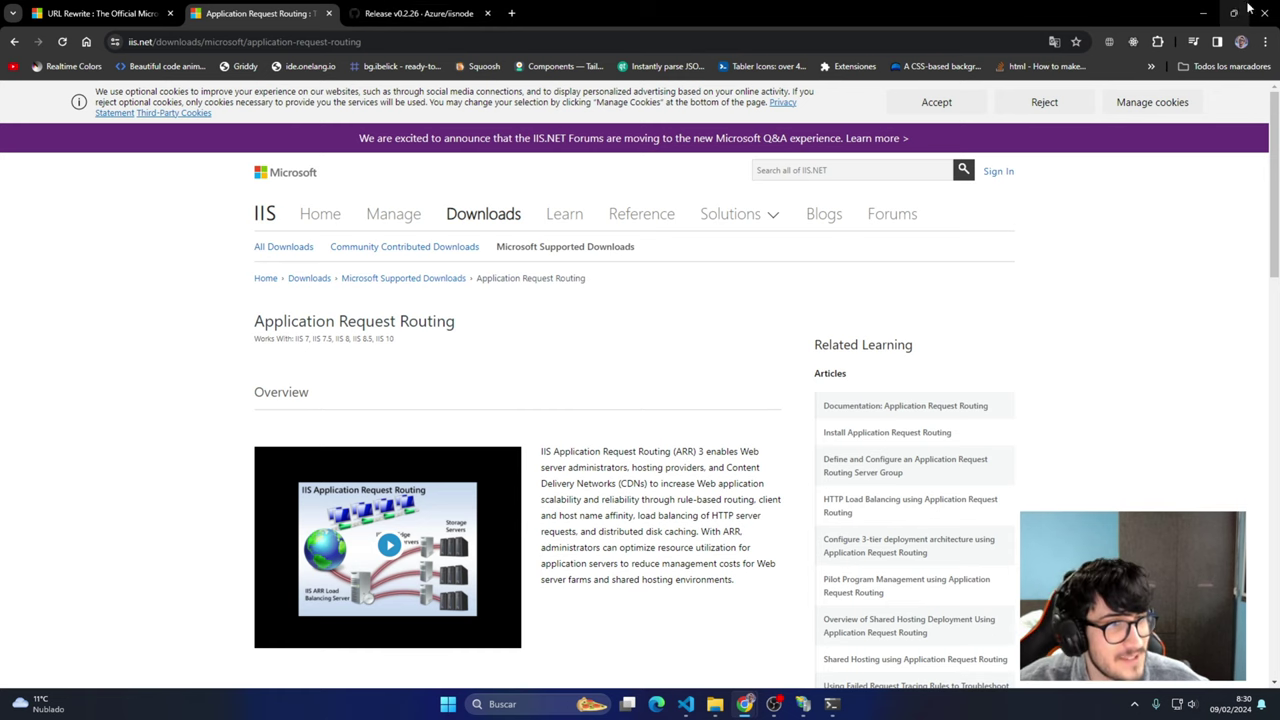
Switch to IIS Manager and inspect the URL Rewrite feature at server level, returning to the server's home page
left_click(1203, 13)
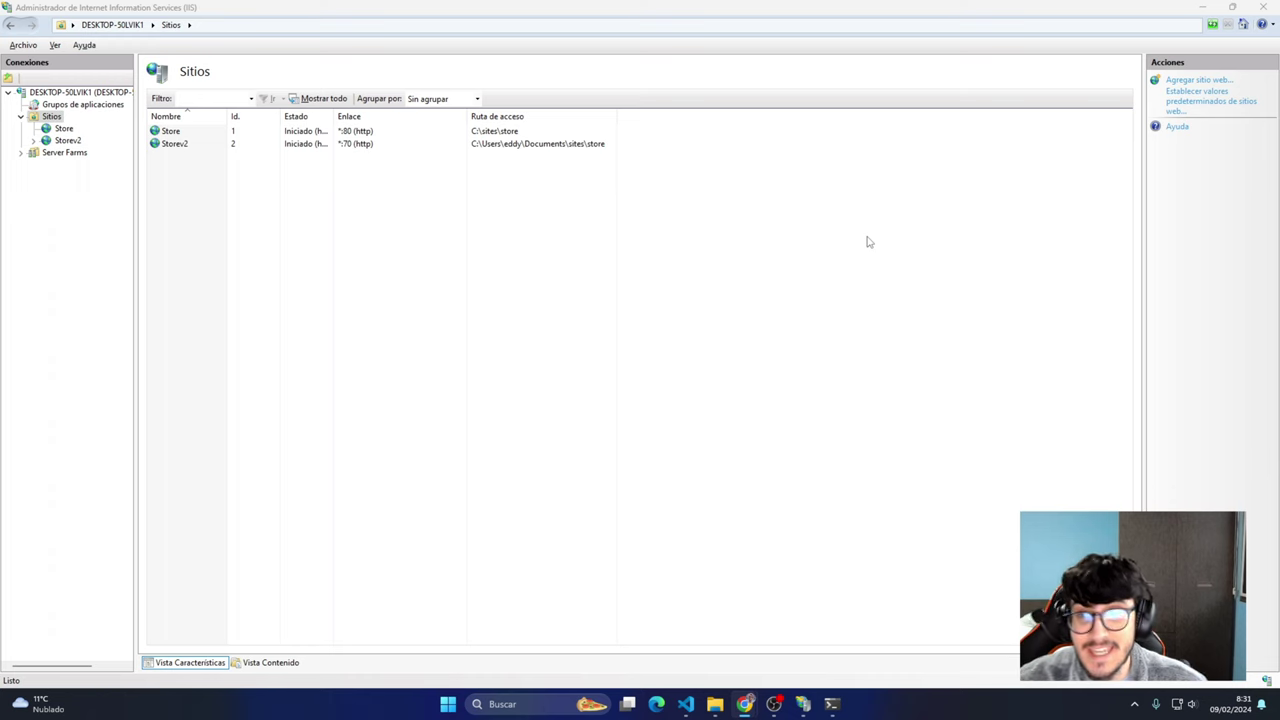
left_click(68, 92)
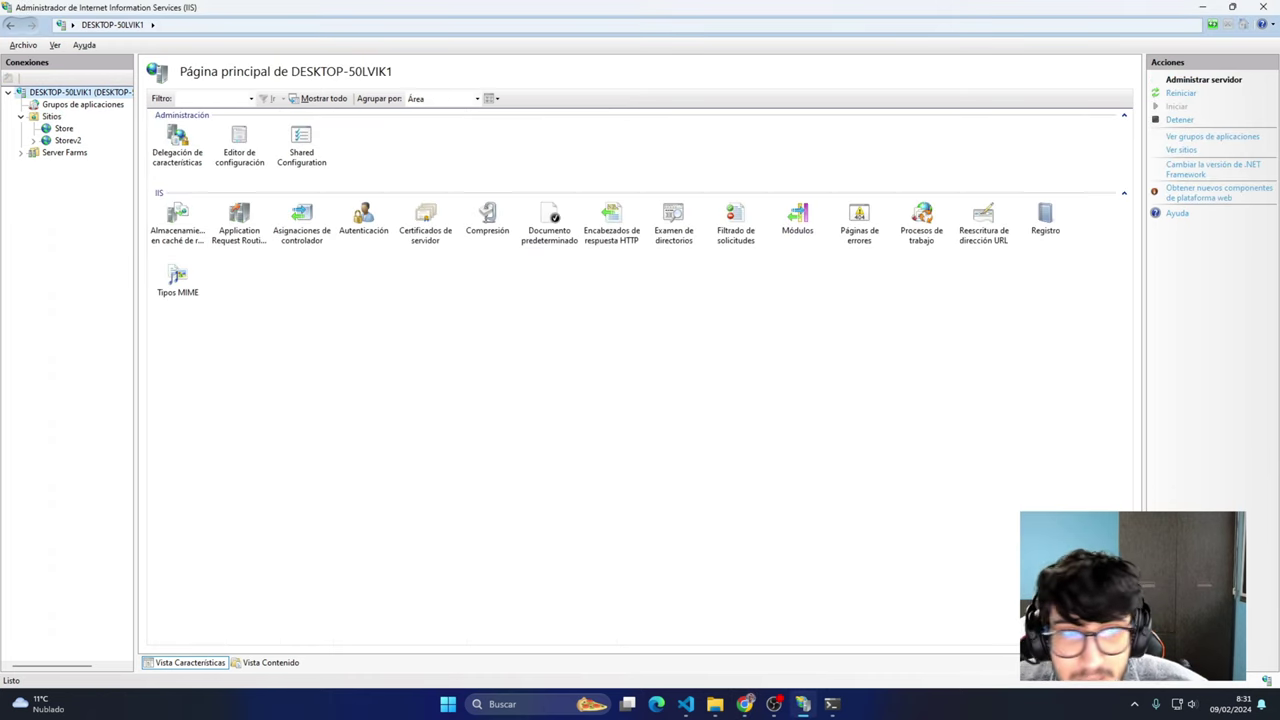
double_click(983, 238)
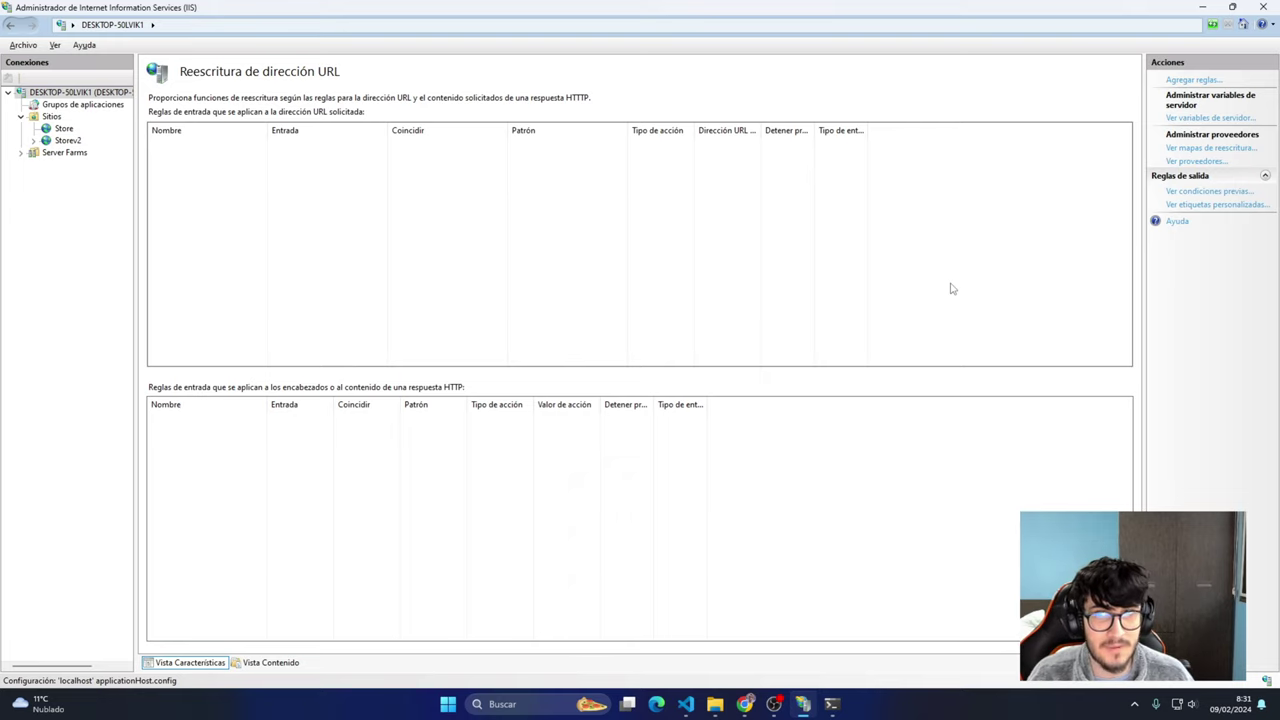
key("alt+Left")
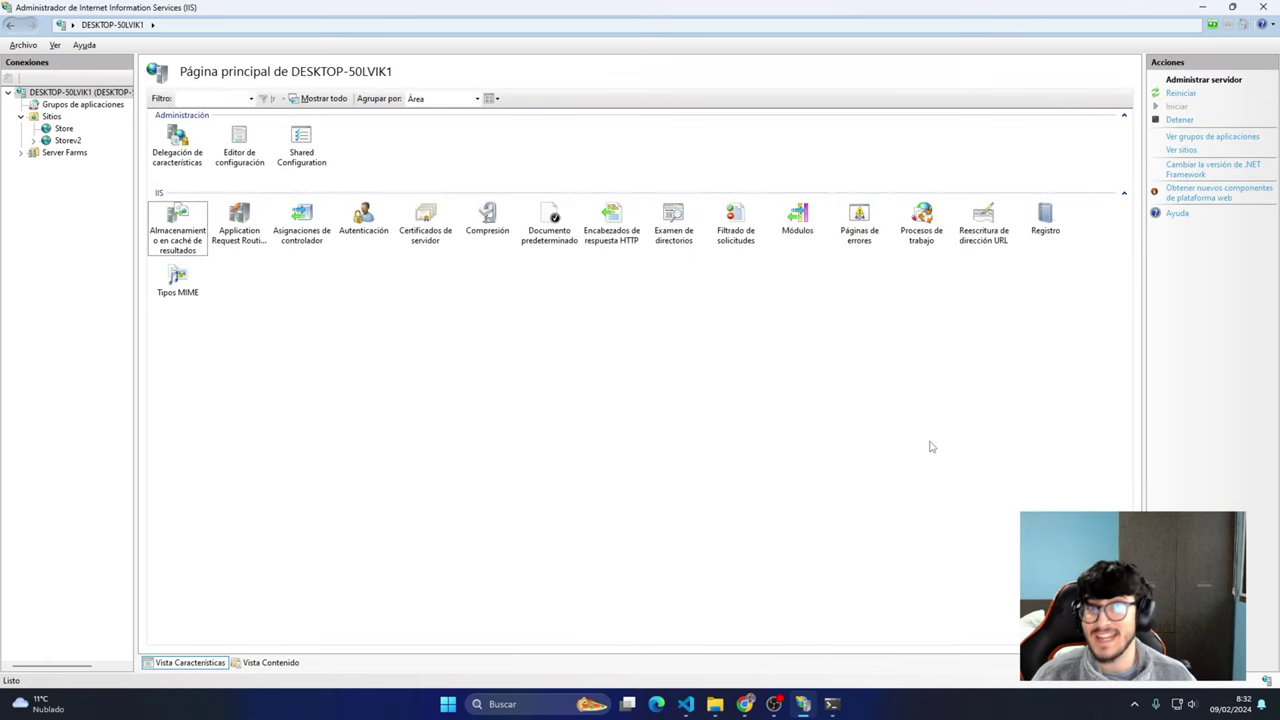
Look for the iisnode module in the server's Modules list
double_click(794, 232)
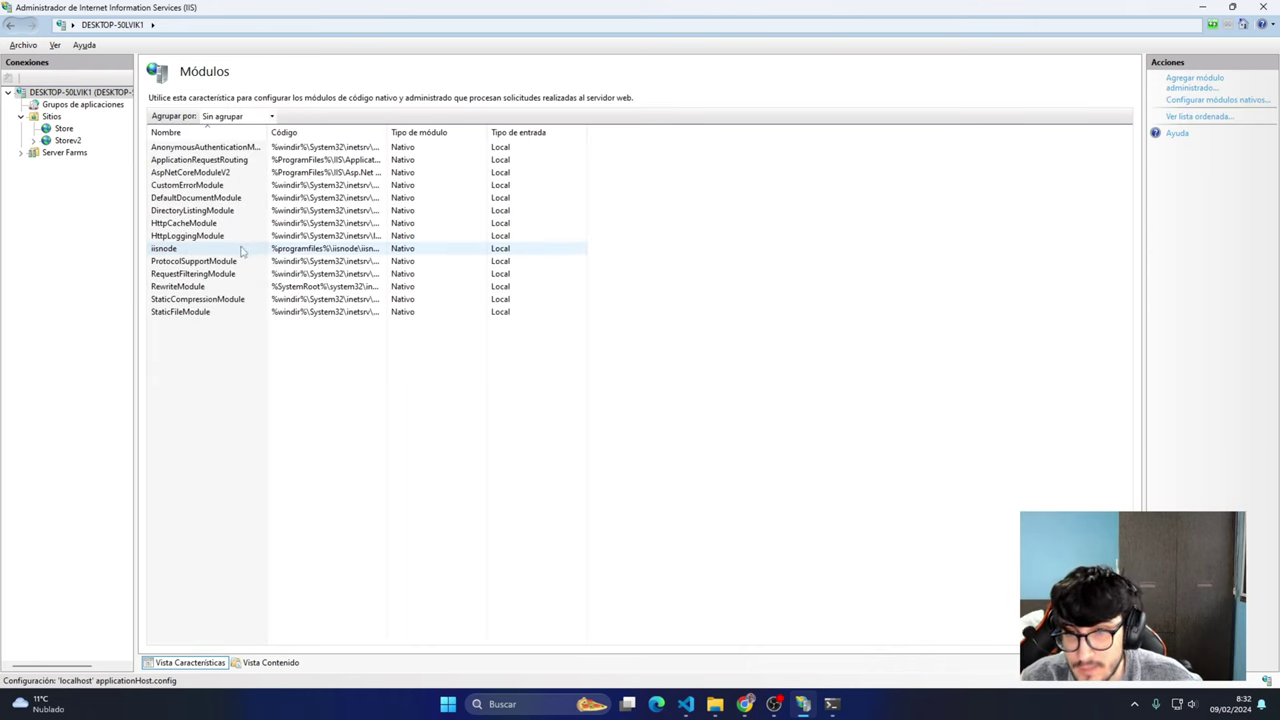
left_click(180, 250)
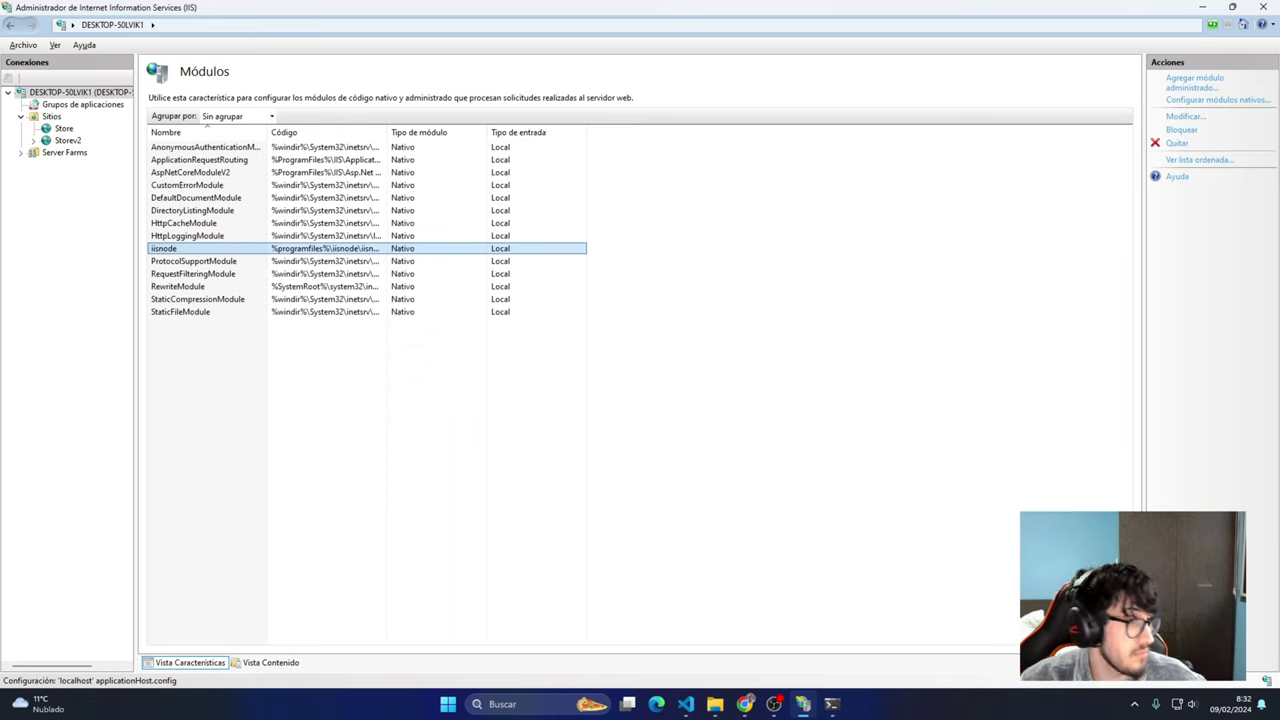
left_click(712, 348)
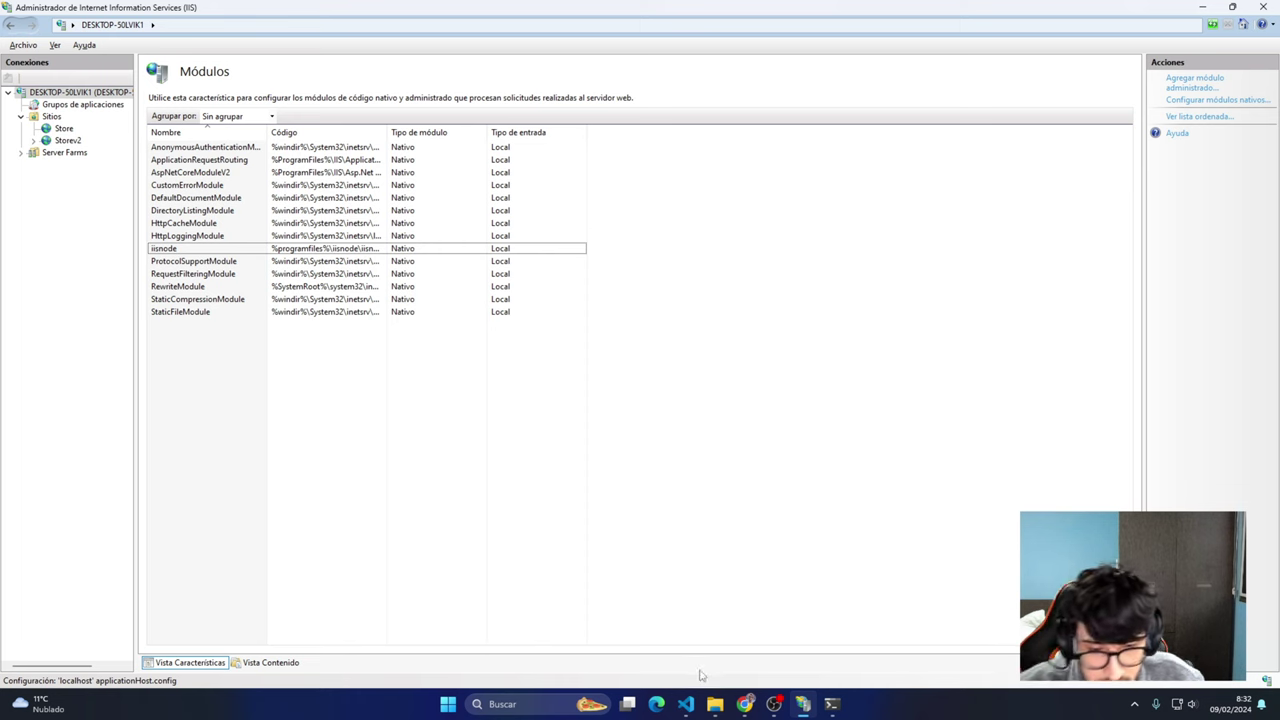
left_click(685, 704)
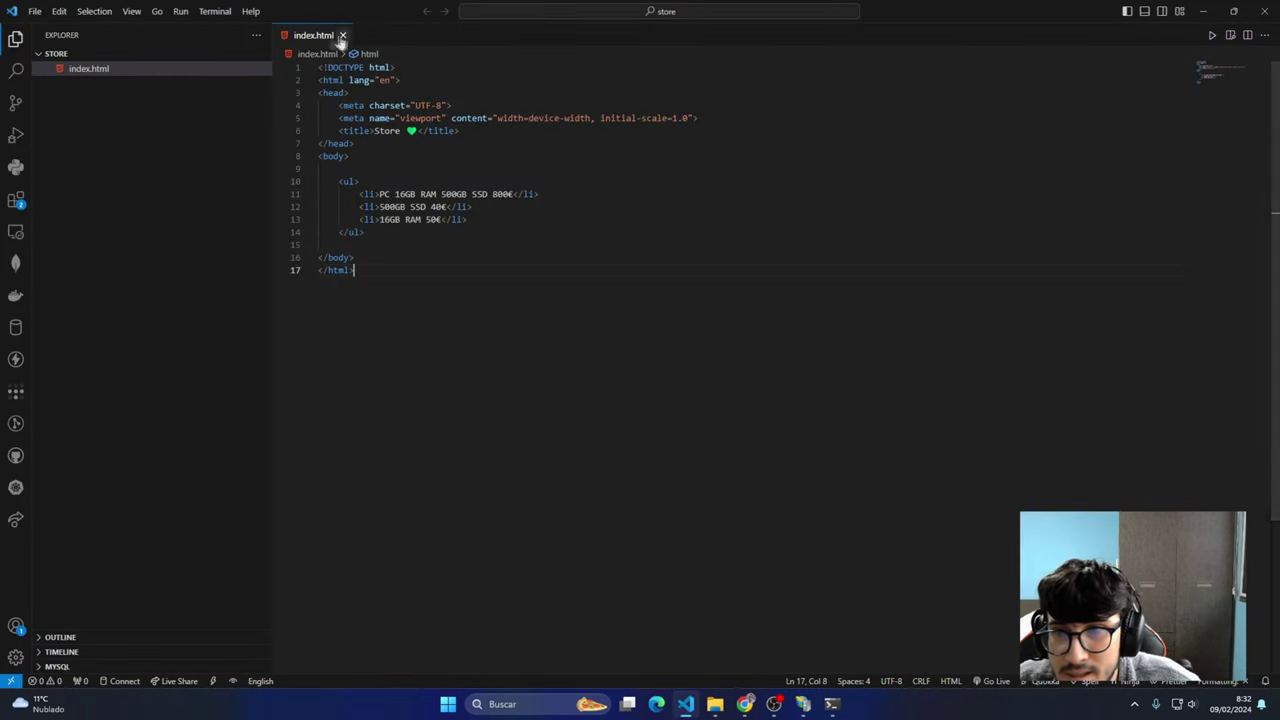
left_click(34, 11)
mouse_move(86, 141)
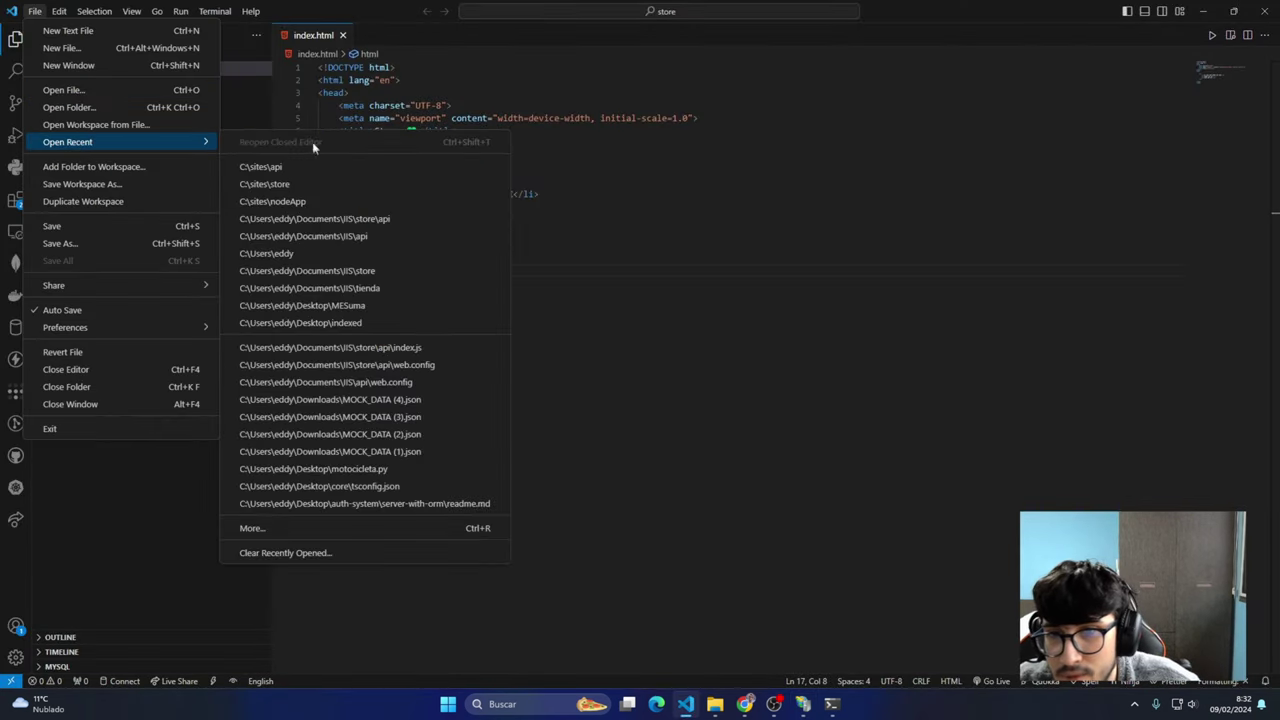
left_click(301, 184)
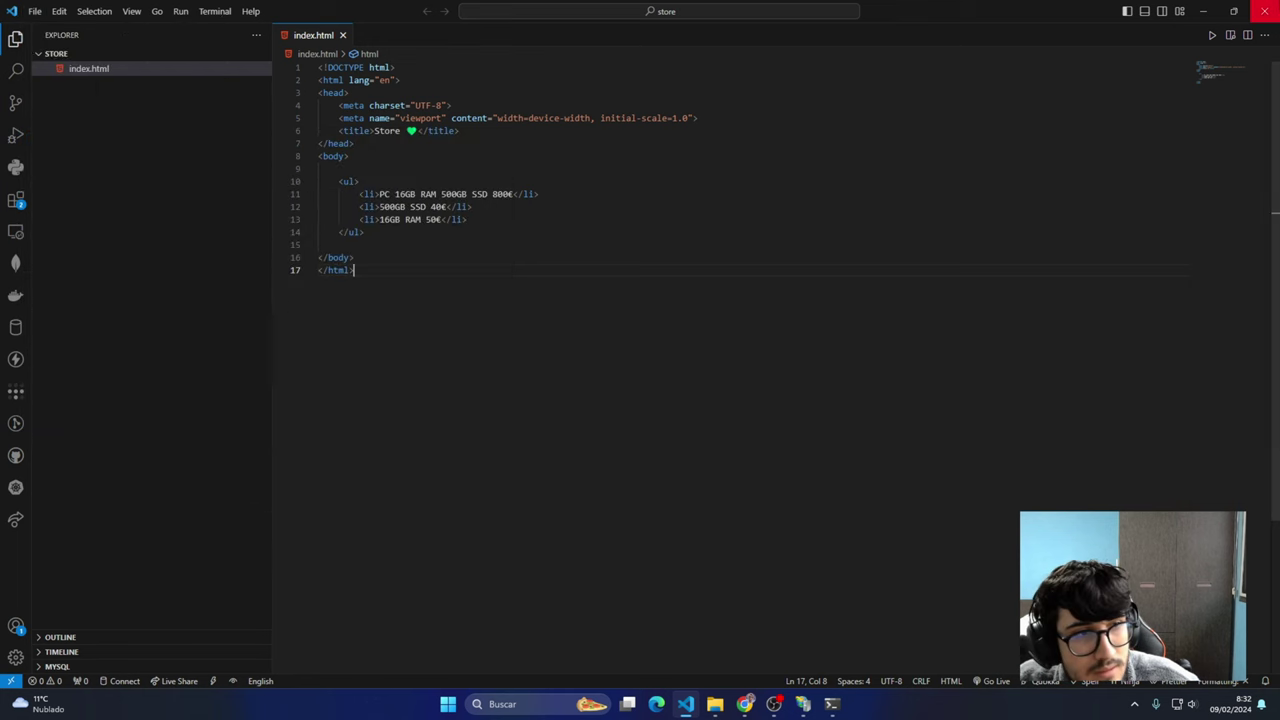
key("alt+Tab")
Open a PowerShell terminal in C:\sites\api from File Explorer and launch the code editor there with "code ."
left_click(715, 704)
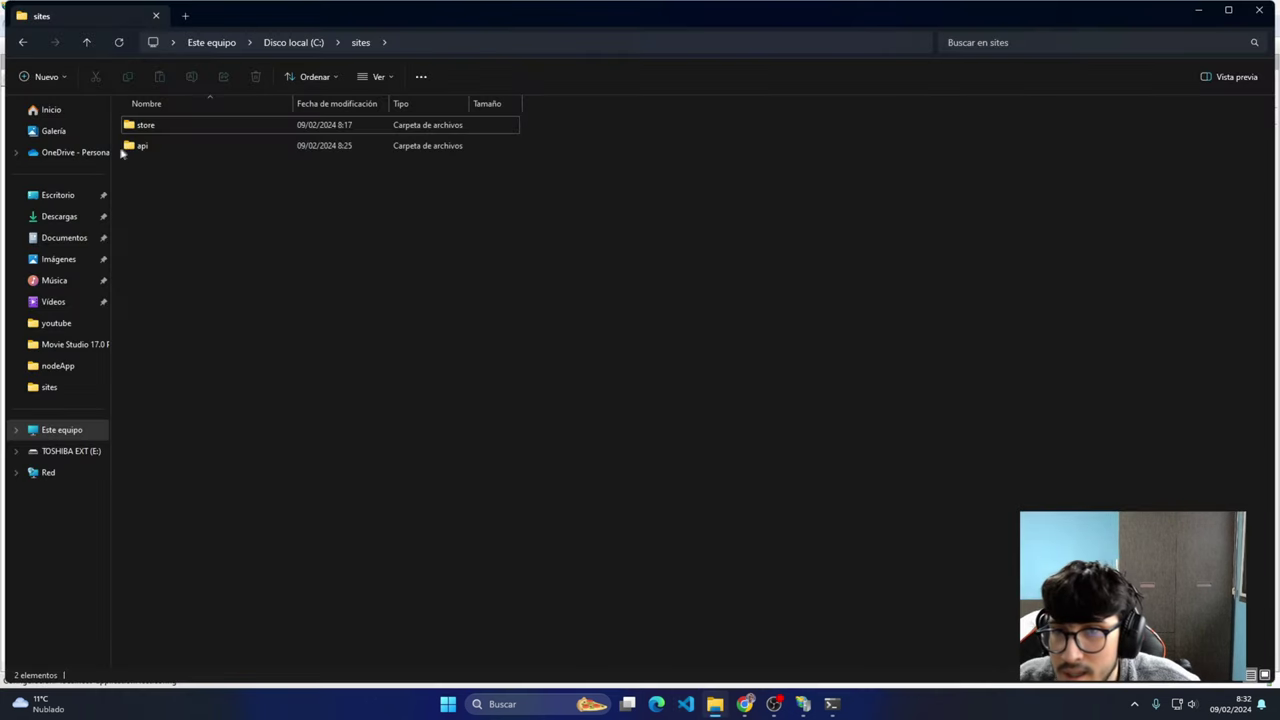
double_click(145, 146)
right_click(226, 303)
left_click(287, 454)
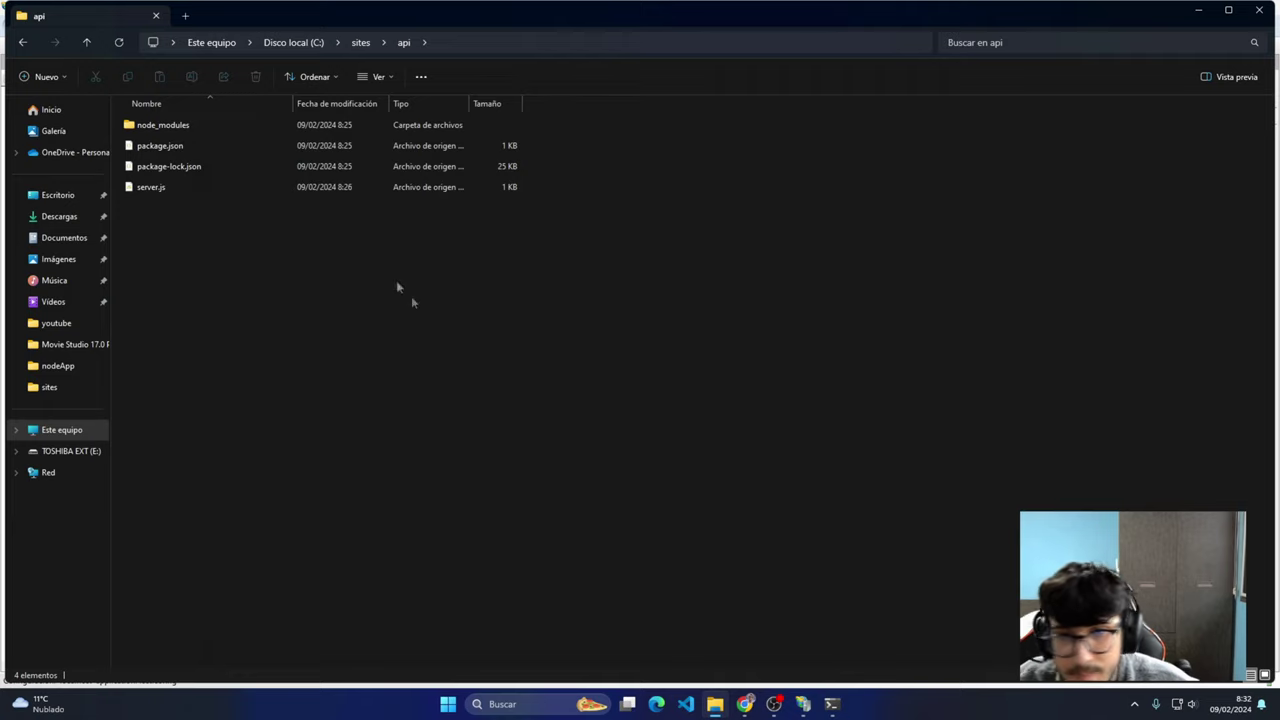
type("c")
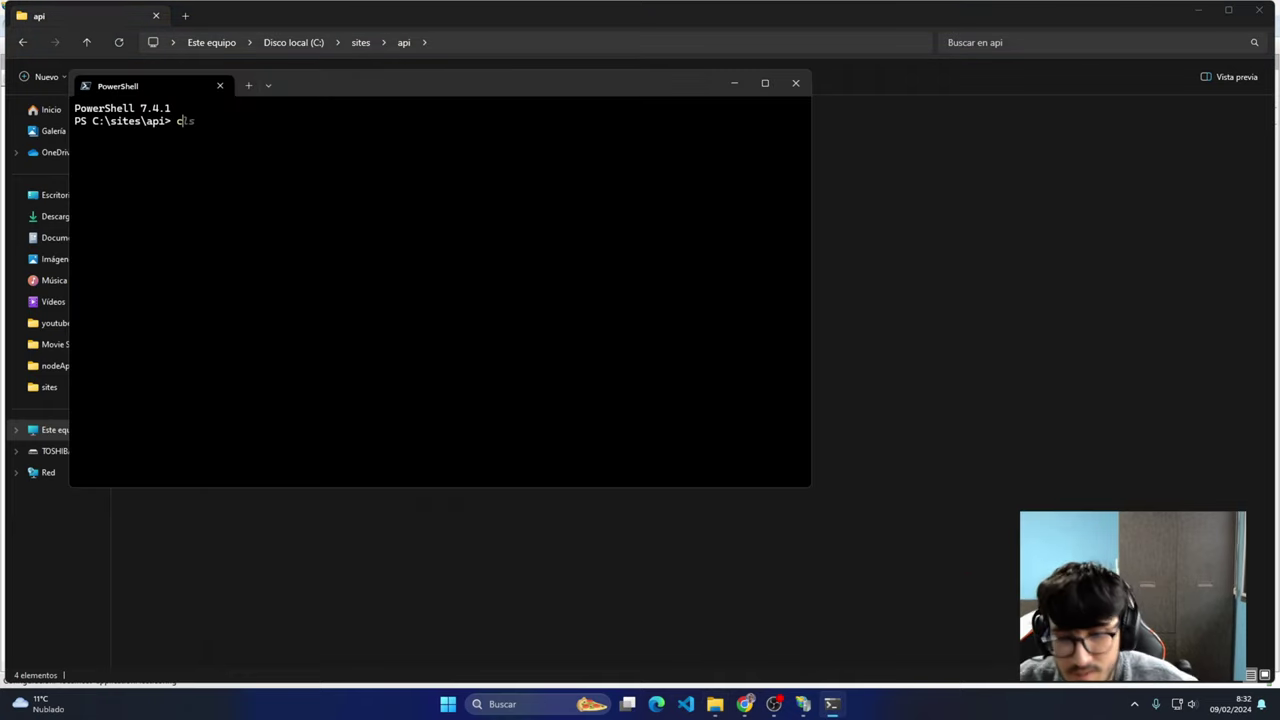
type("ode .")
key("Return")
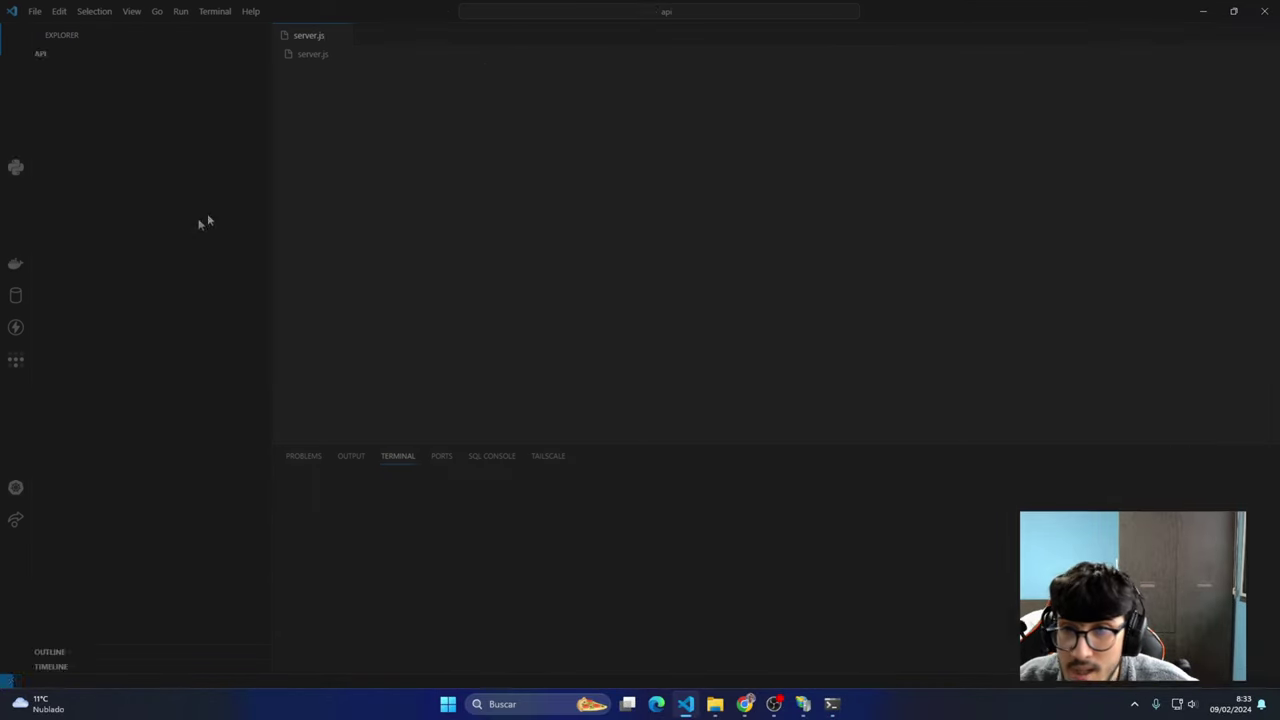
Replace the app.listen port in server.js with process.env.PORT, save the file, and return to the api folder in File Explorer
double_click(386, 169)
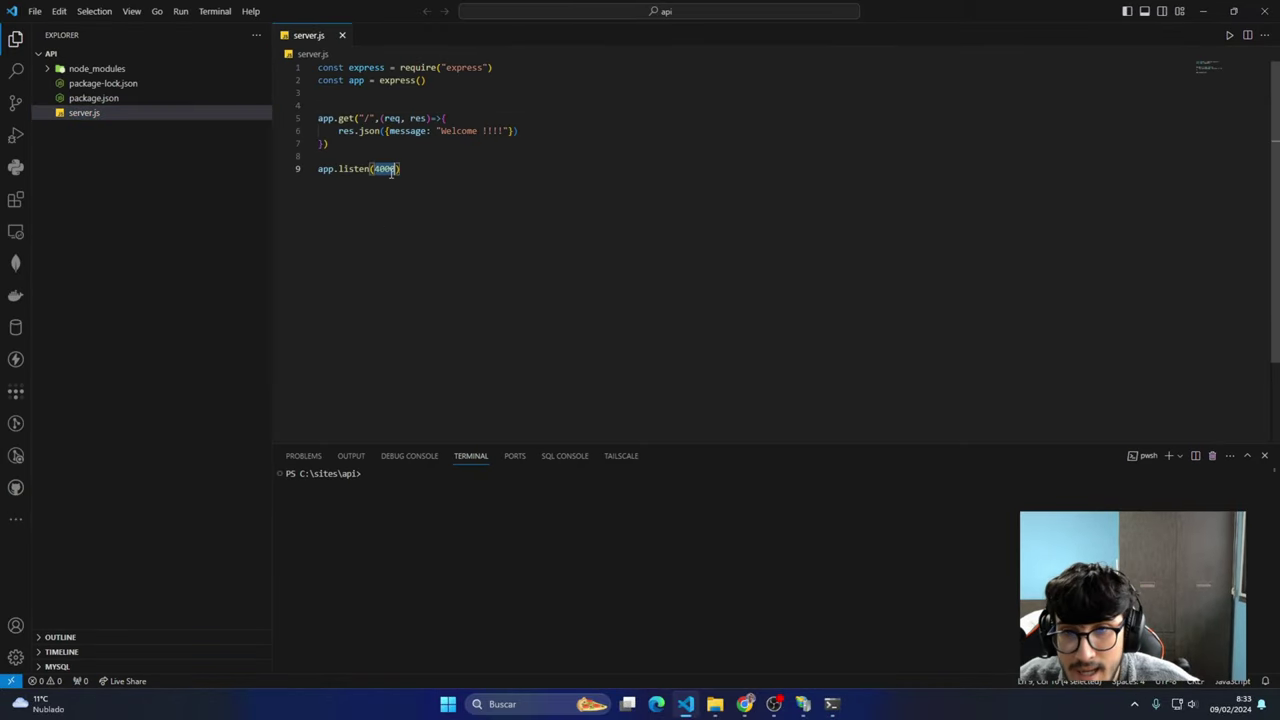
type("process")
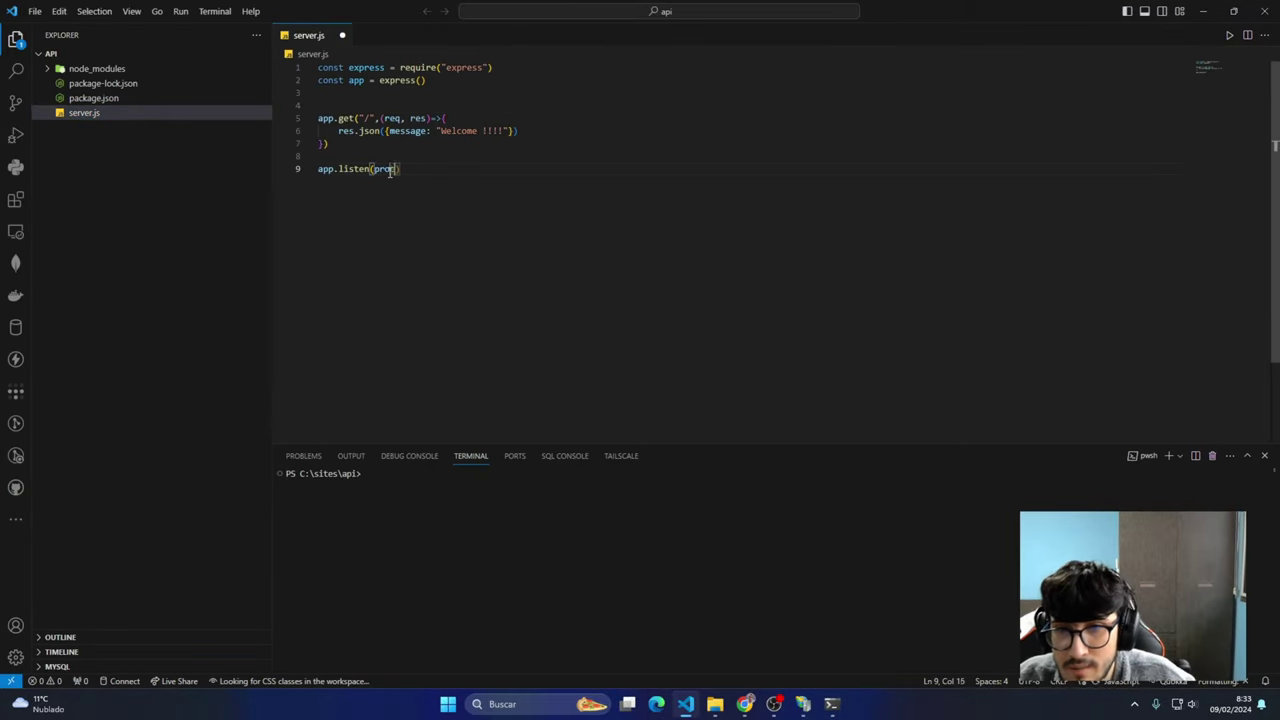
type(".e")
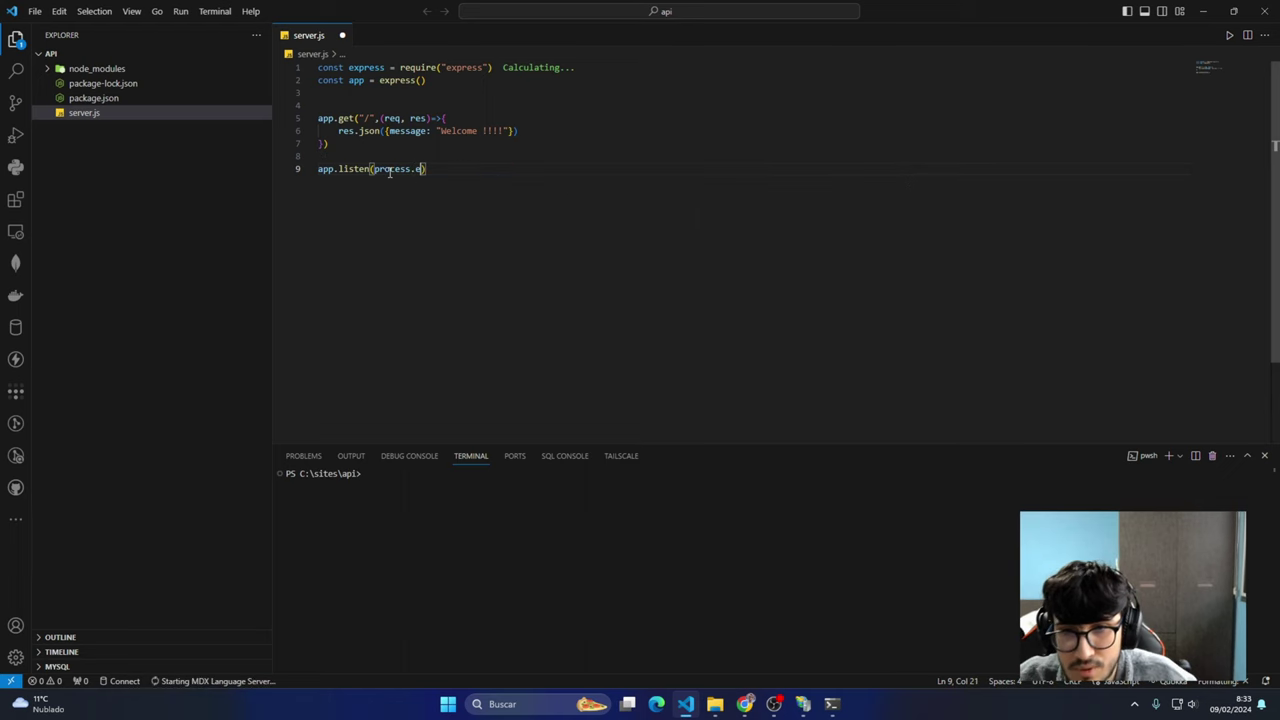
type("nv.P")
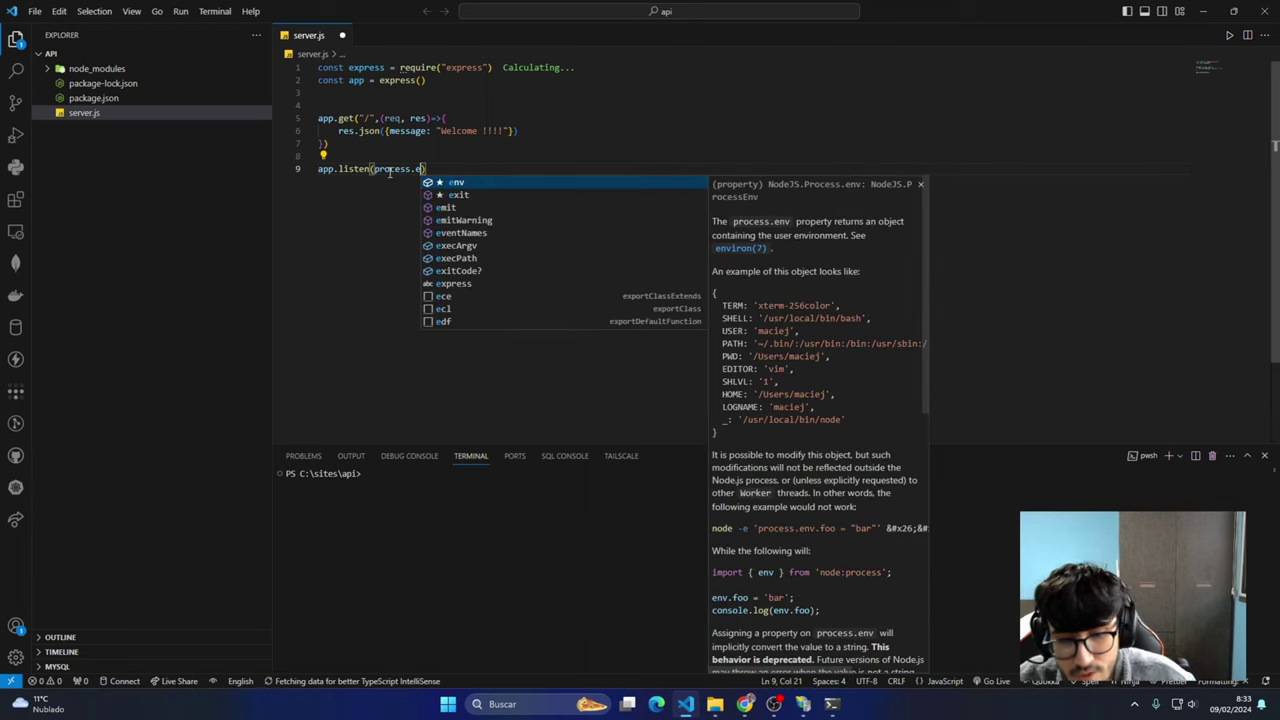
type("ORT)")
key("ctrl+s")
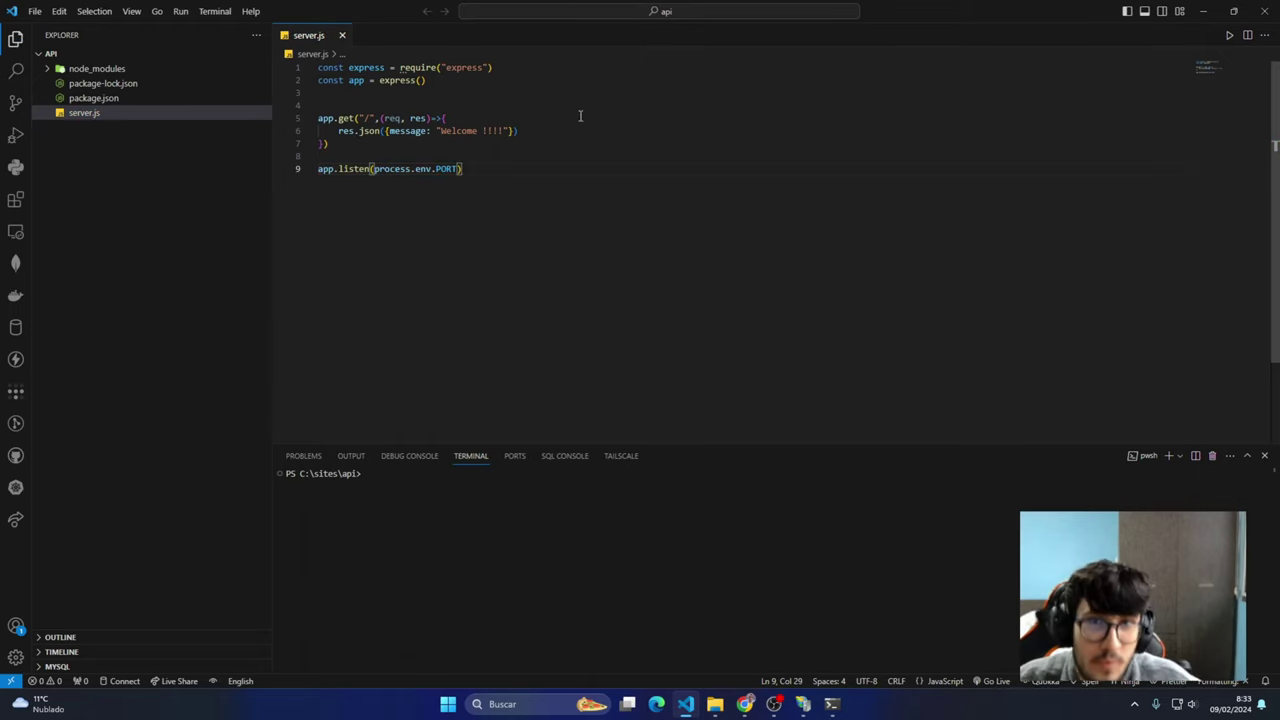
left_click(1206, 16)
left_click(798, 82)
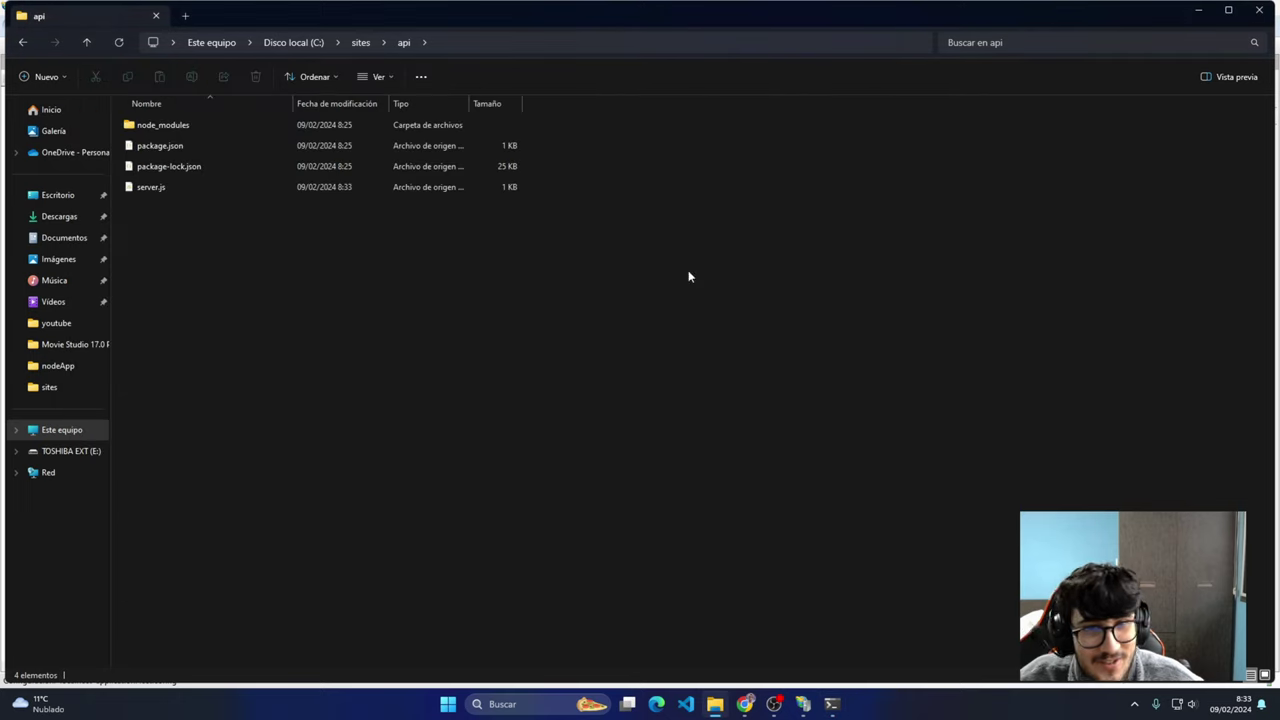
Switch to IIS Manager and start adding a website named Api under the server's sites
left_click(1247, 18)
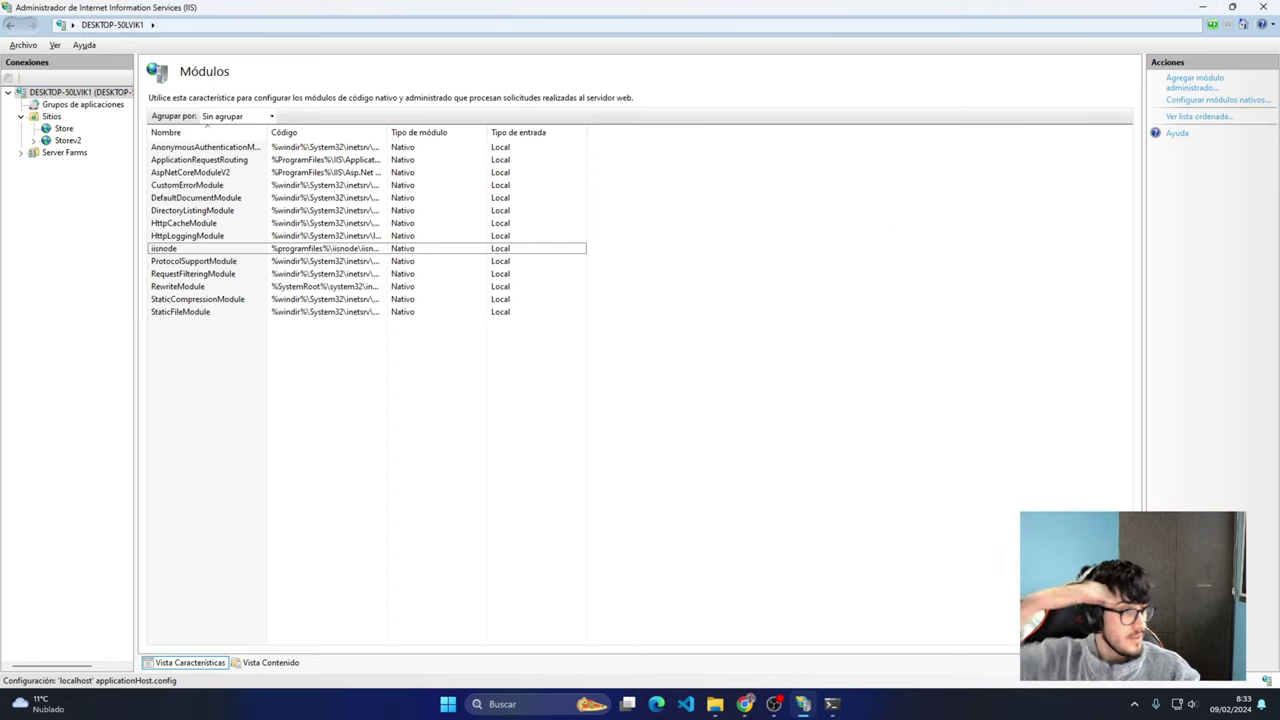
left_click(55, 118)
right_click(55, 118)
left_click(95, 127)
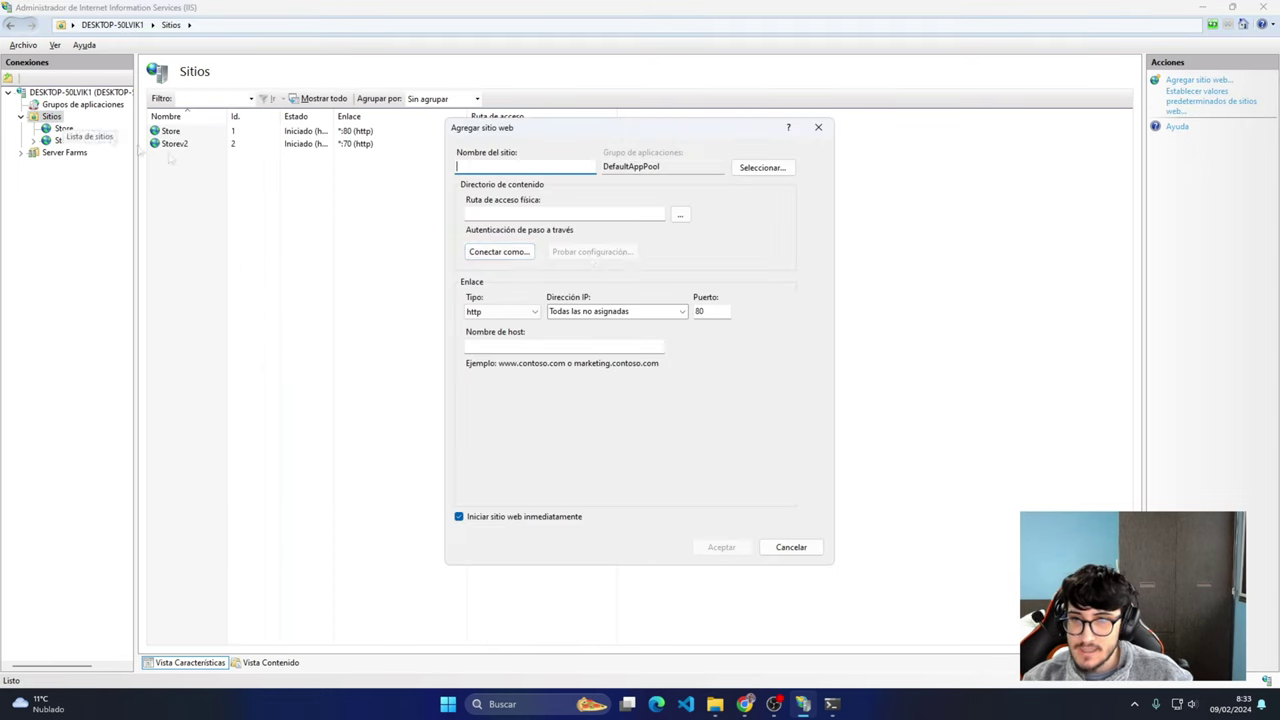
type("a")
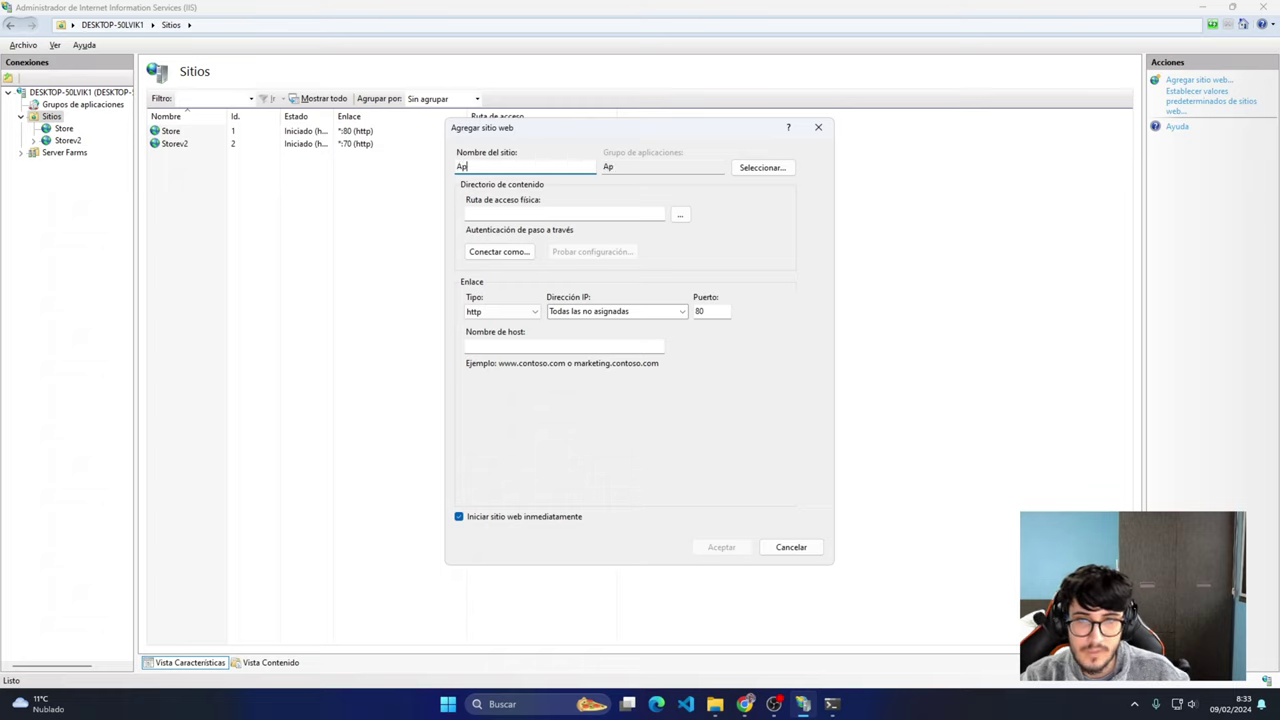
Set the new site's physical path to the folder C:\sites\api by browsing to it
left_click(680, 214)
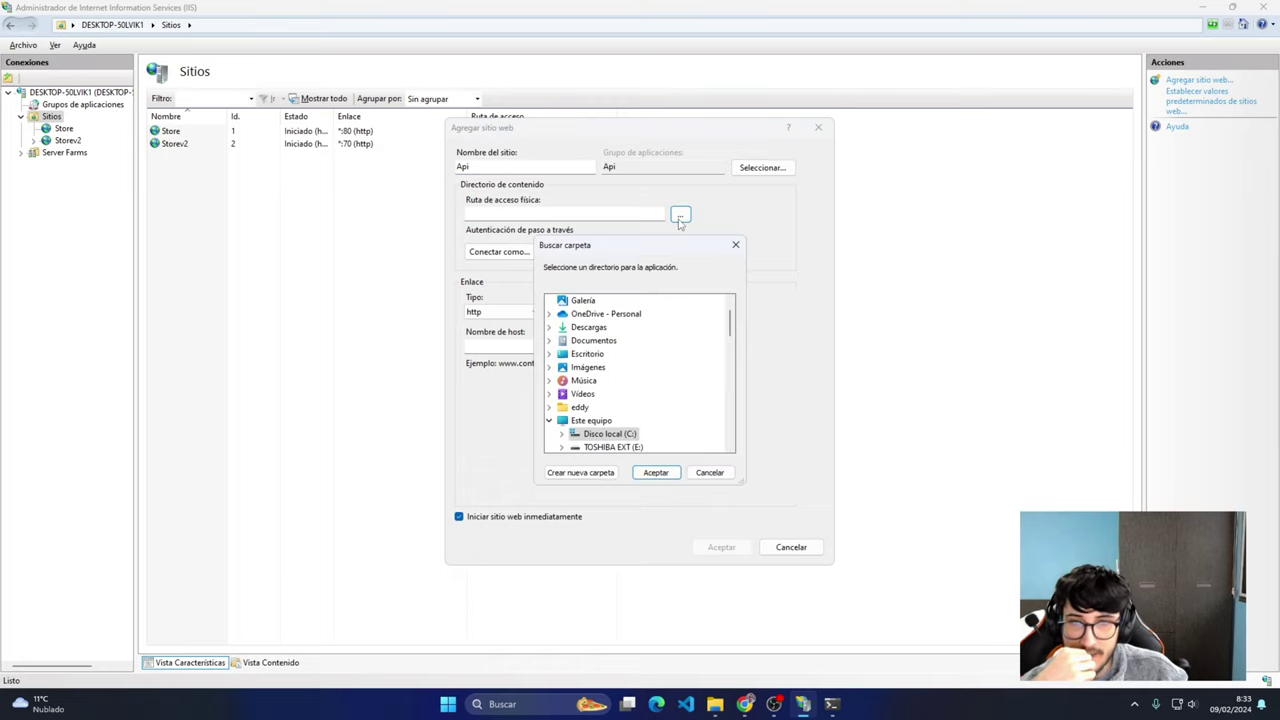
left_click(561, 313)
scroll(605, 375, "down", 6)
scroll(607, 377, "up", 2)
scroll(606, 376, "up", 2)
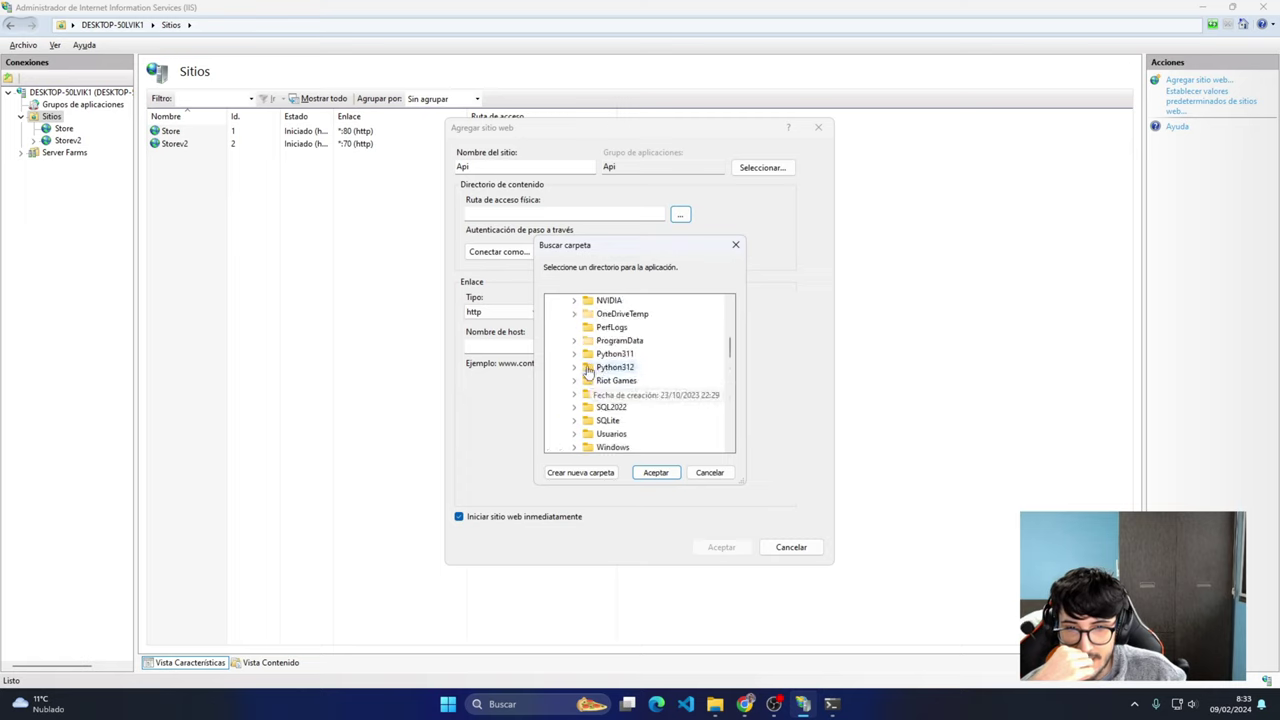
left_click(574, 393)
scroll(600, 380, "down", 3)
left_click(586, 329)
scroll(640, 420, "up", 3)
scroll(650, 440, "down", 2)
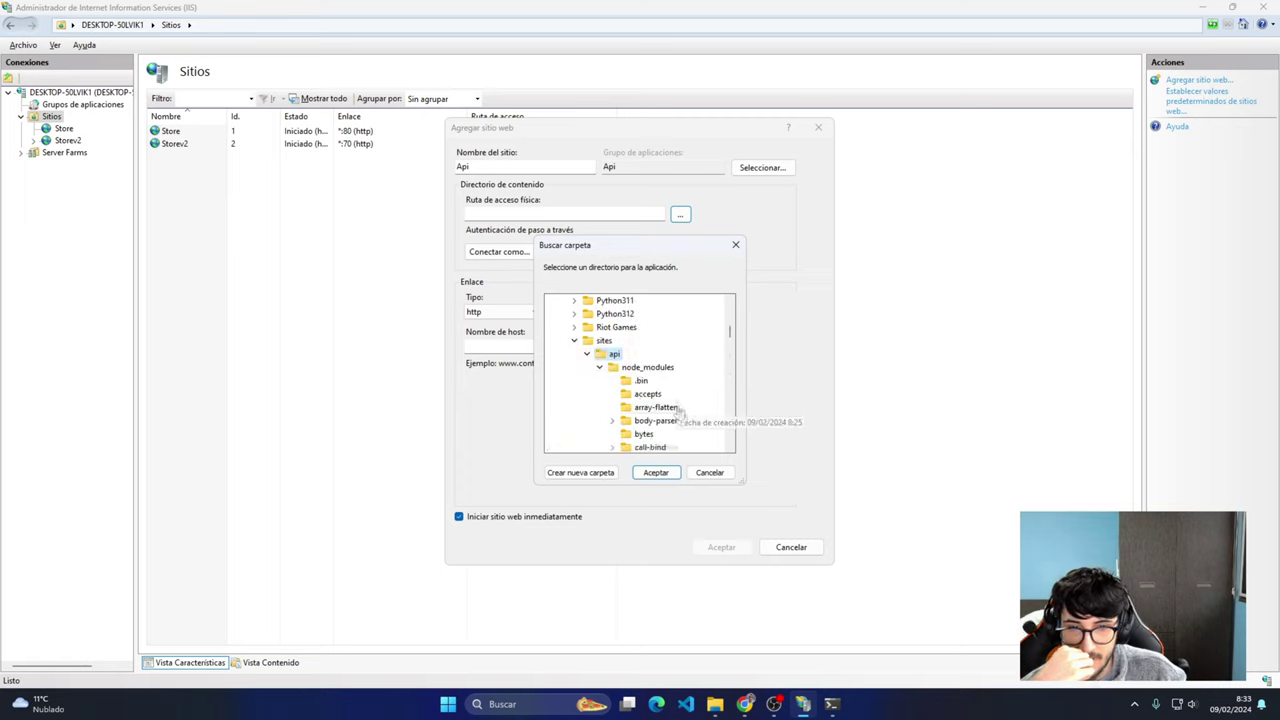
left_click(655, 472)
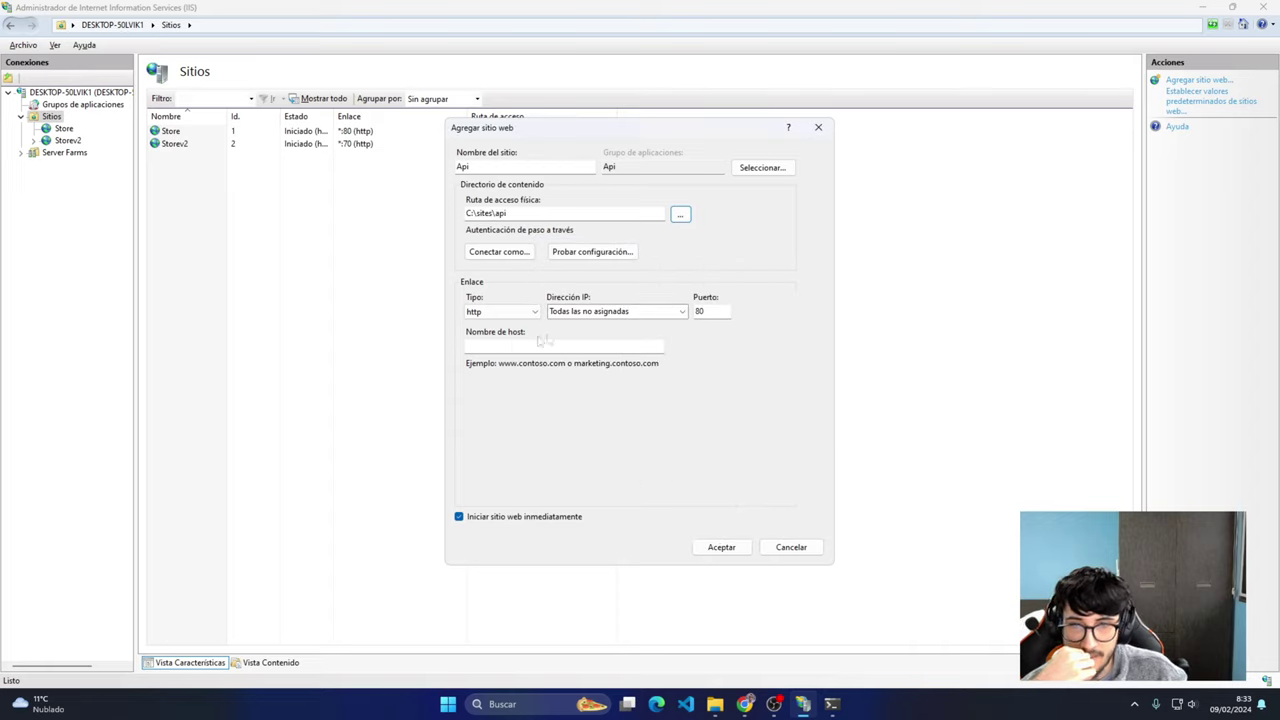
Set the site's binding port to 7000 and create the site
left_click(716, 312)
key("BackSpace")
key("BackSpace")
type("7000")
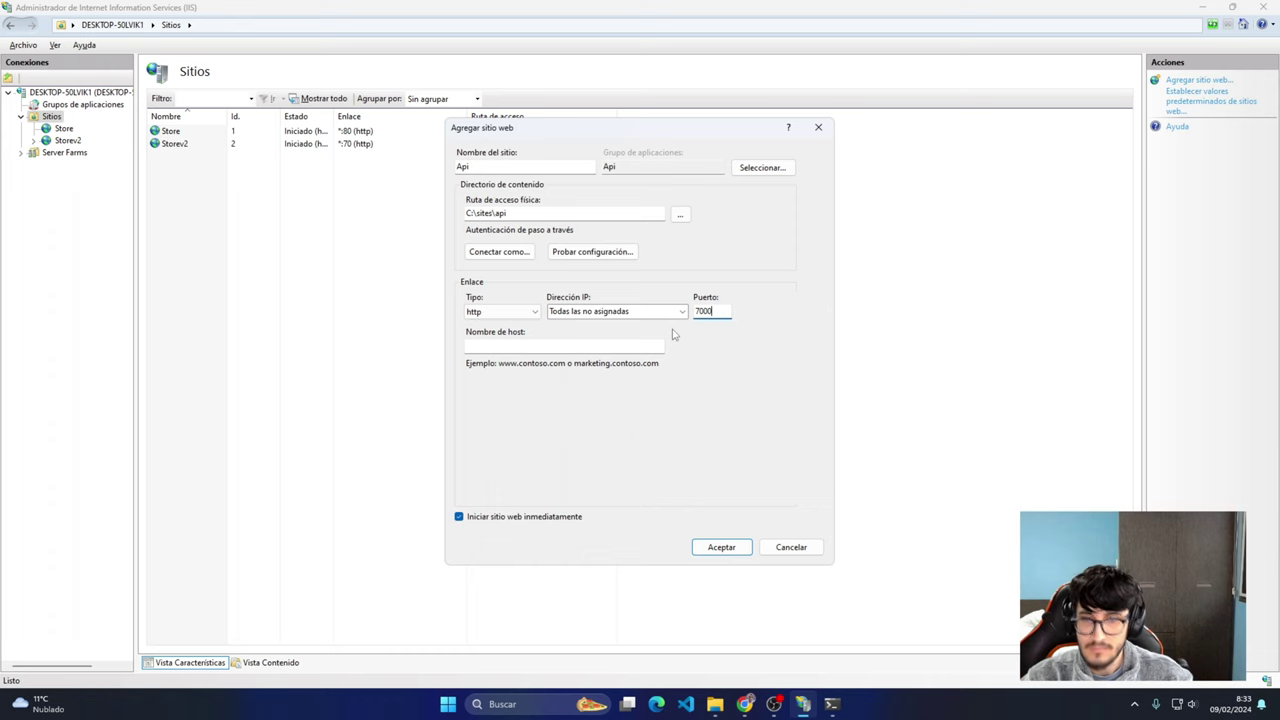
left_click(701, 547)
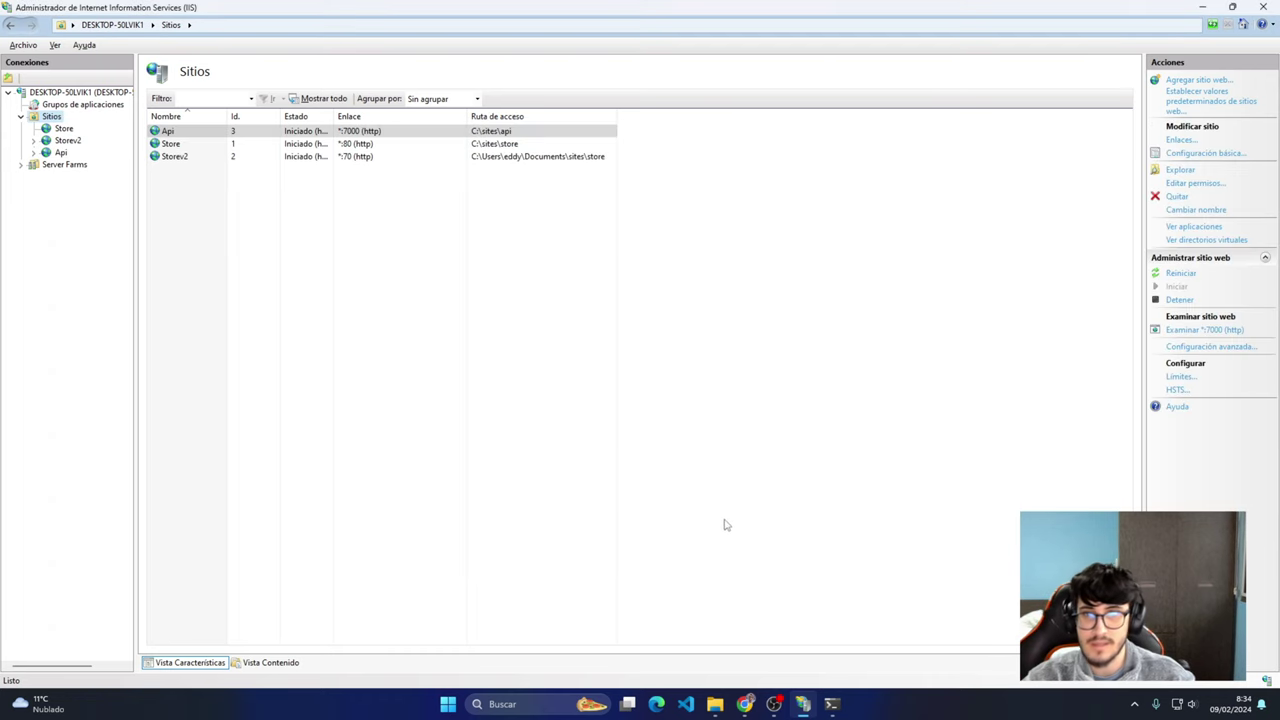
Switch to Chrome and load localhost:7000 to test the Api site
left_click_drag(66, 140, 56, 162)
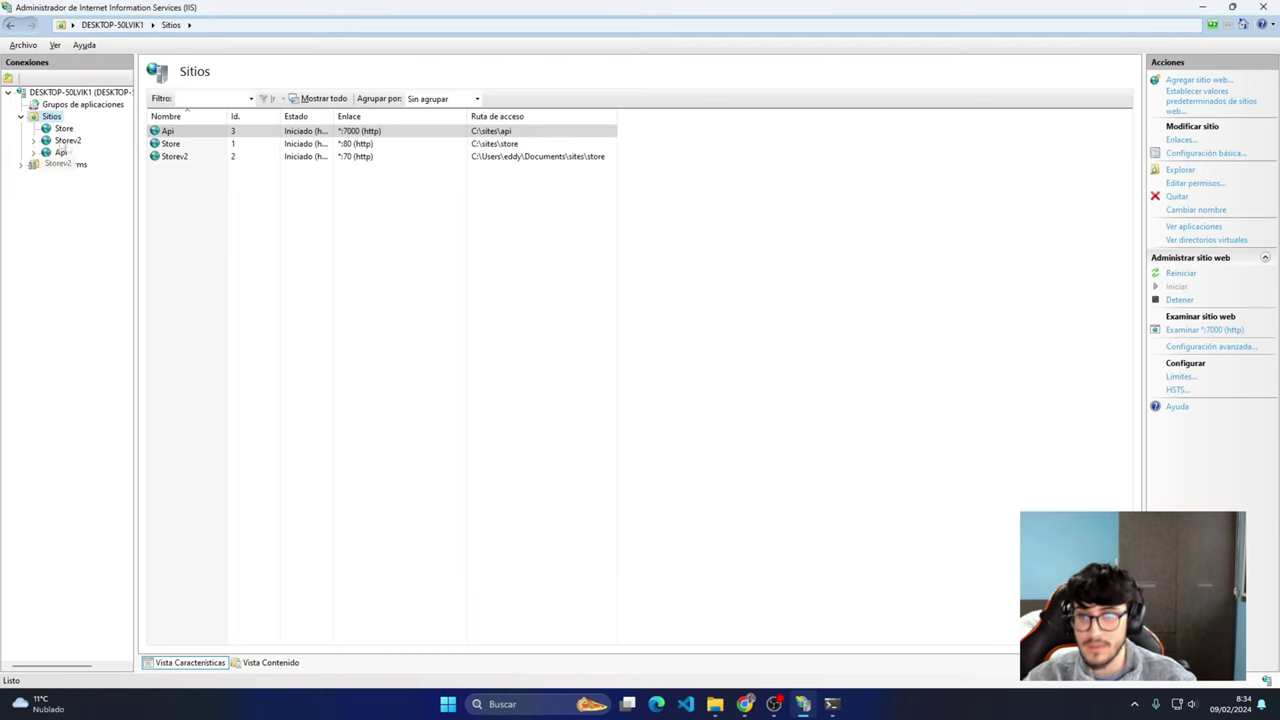
key("super+d")
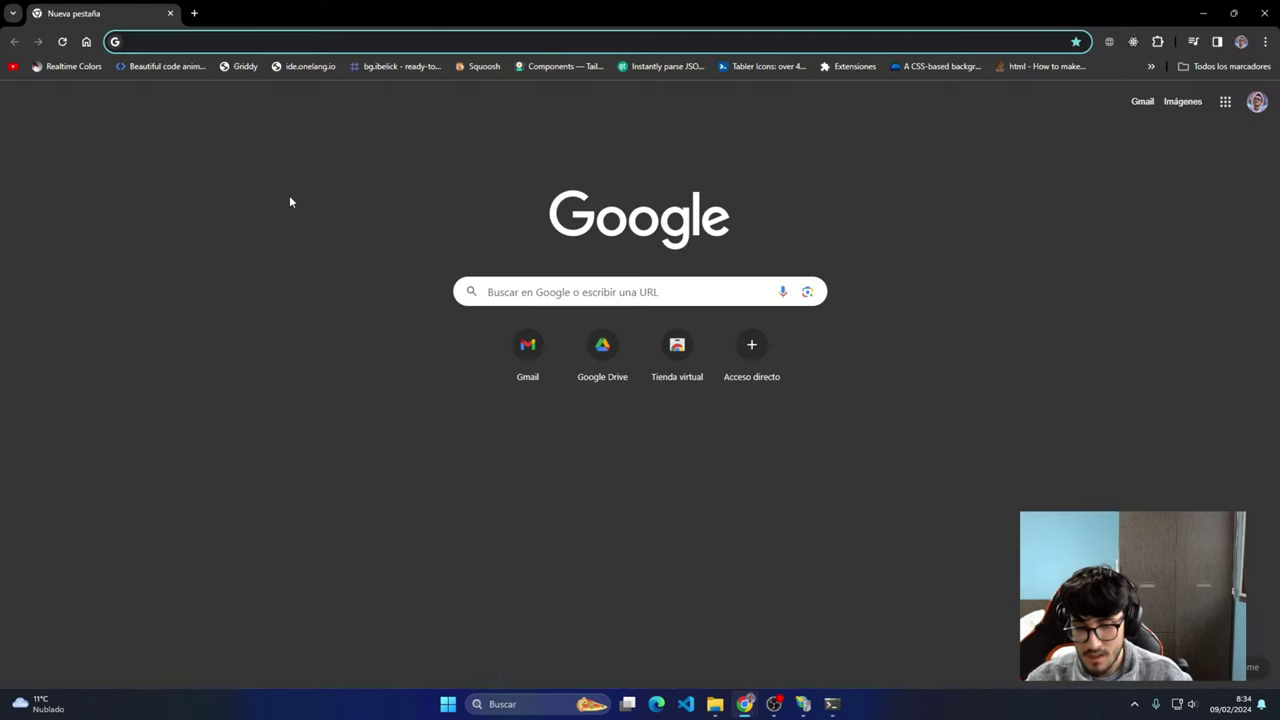
type("localhost:51")
key("BackSpace")
key("BackSpace")
key("BackSpace")
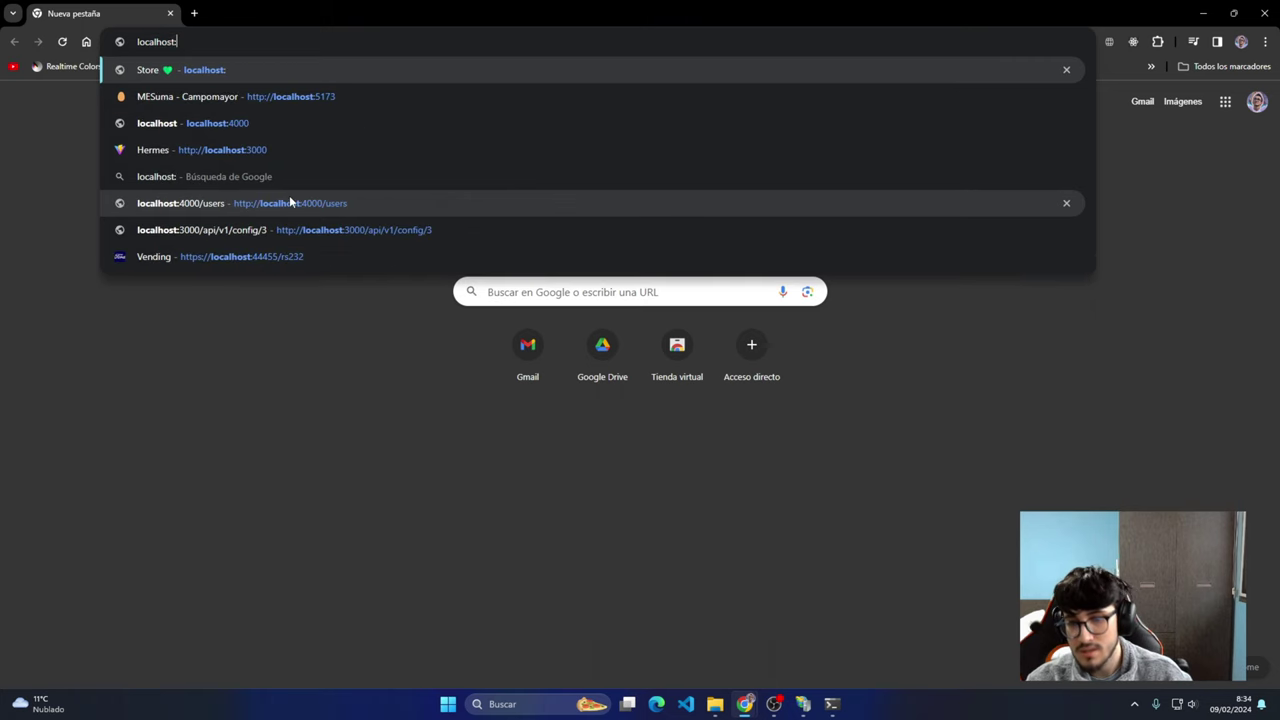
type(":7000")
key("Return")
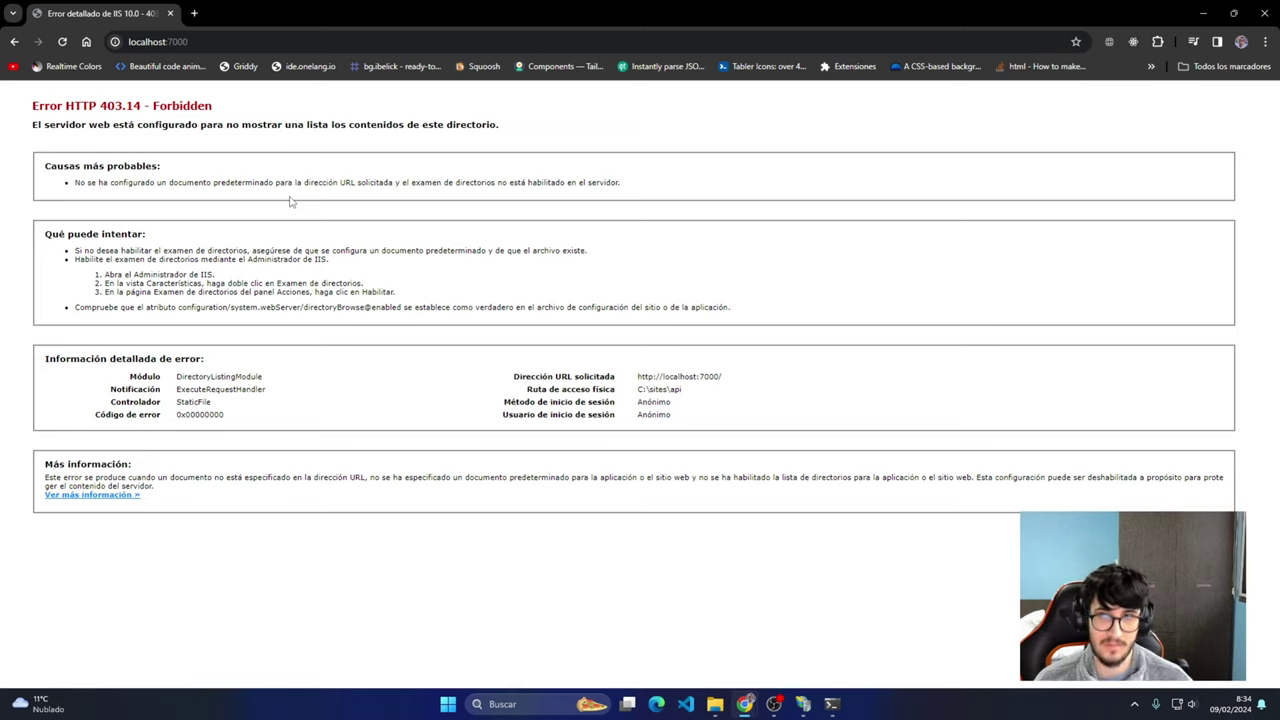
Switch back to IIS Manager and check the server's Feature Delegation setting for Handler Mappings, returning to the server's home page
left_click(1203, 13)
key("super+Tab")
left_click(690, 285)
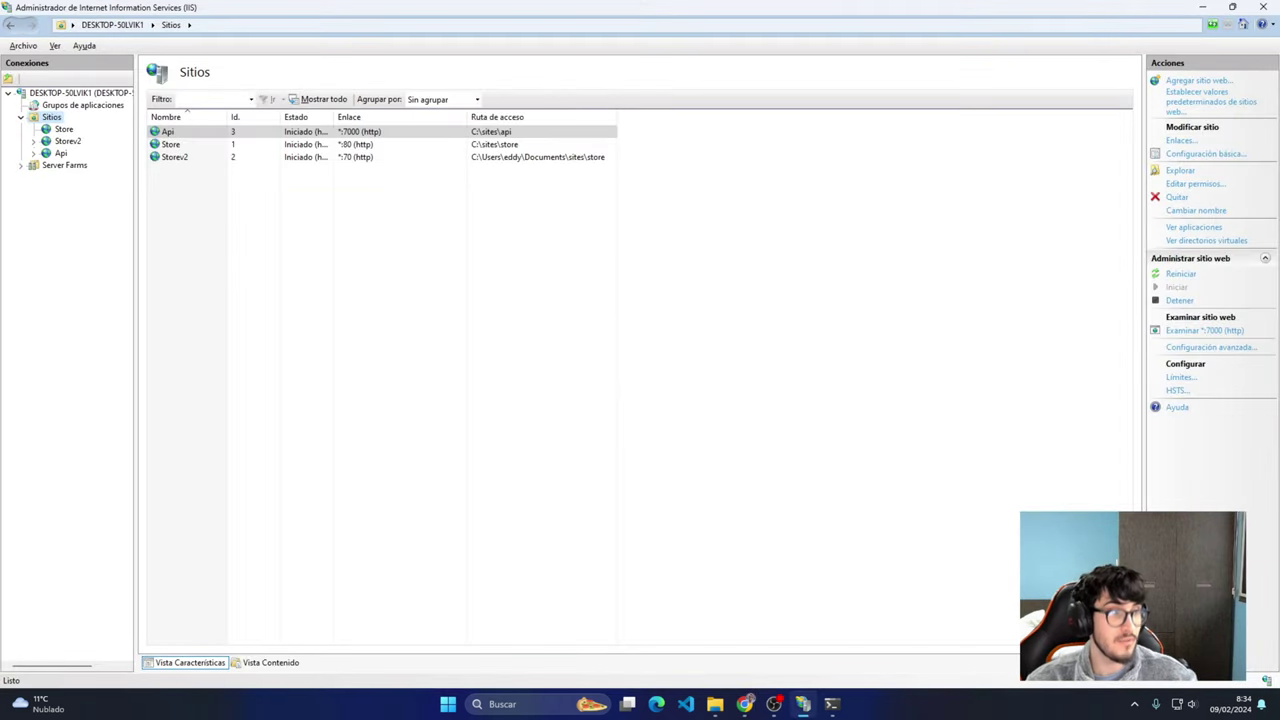
key("alt+Tab")
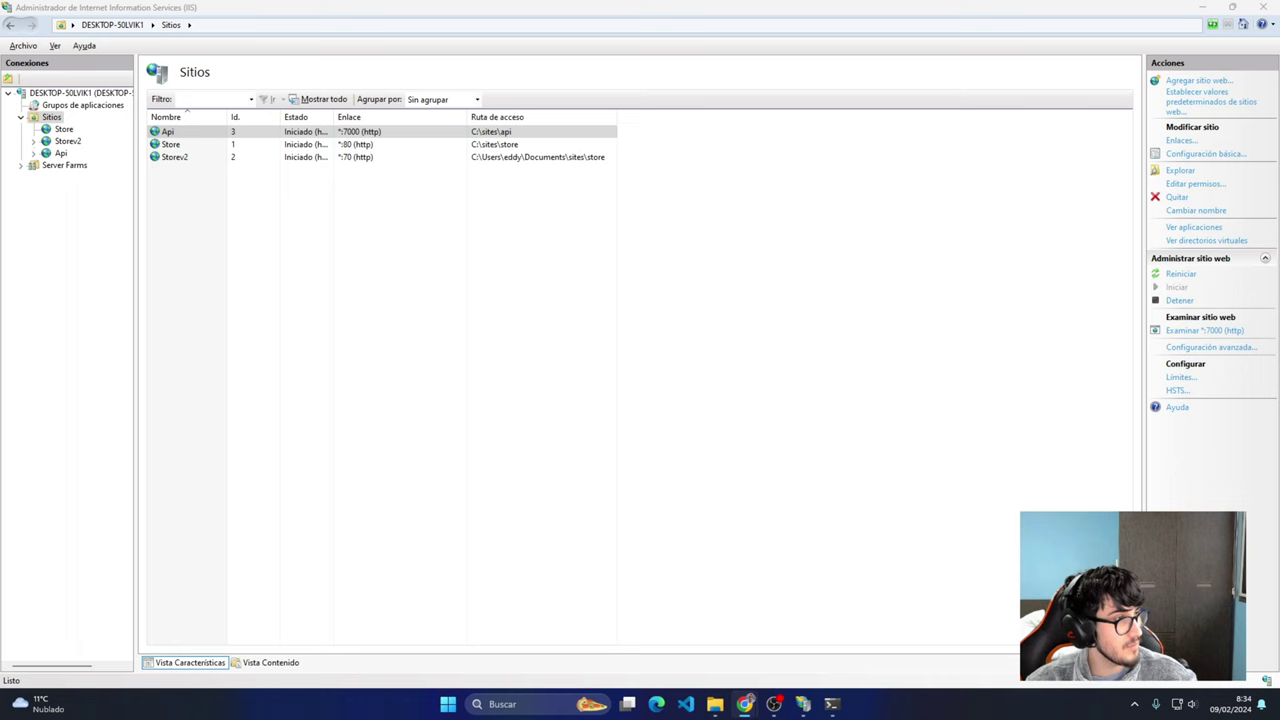
left_click(48, 116)
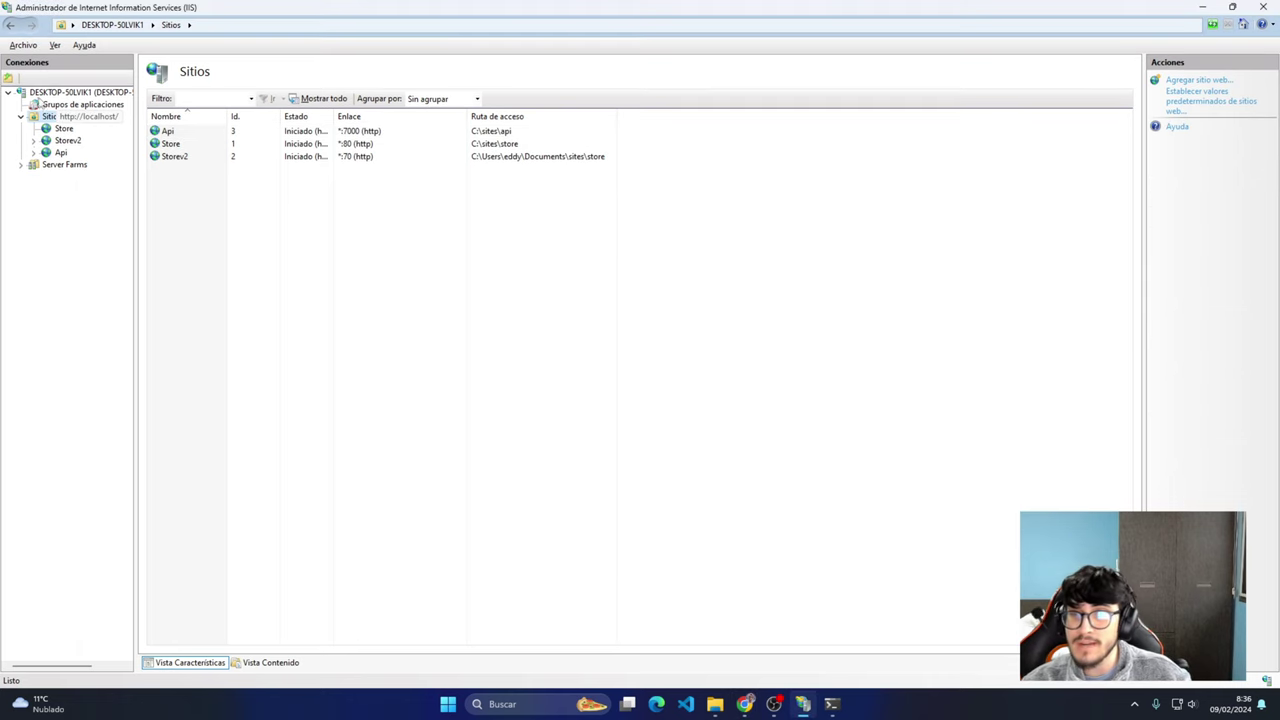
left_click(77, 93)
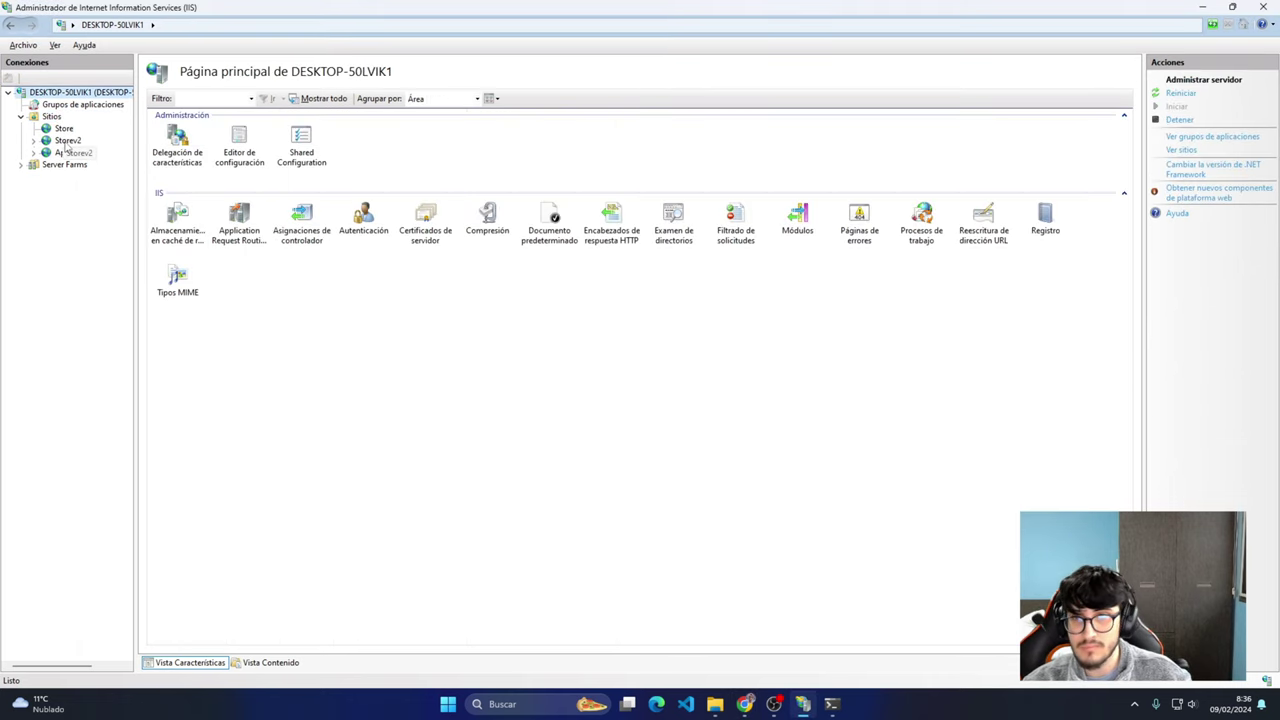
double_click(174, 172)
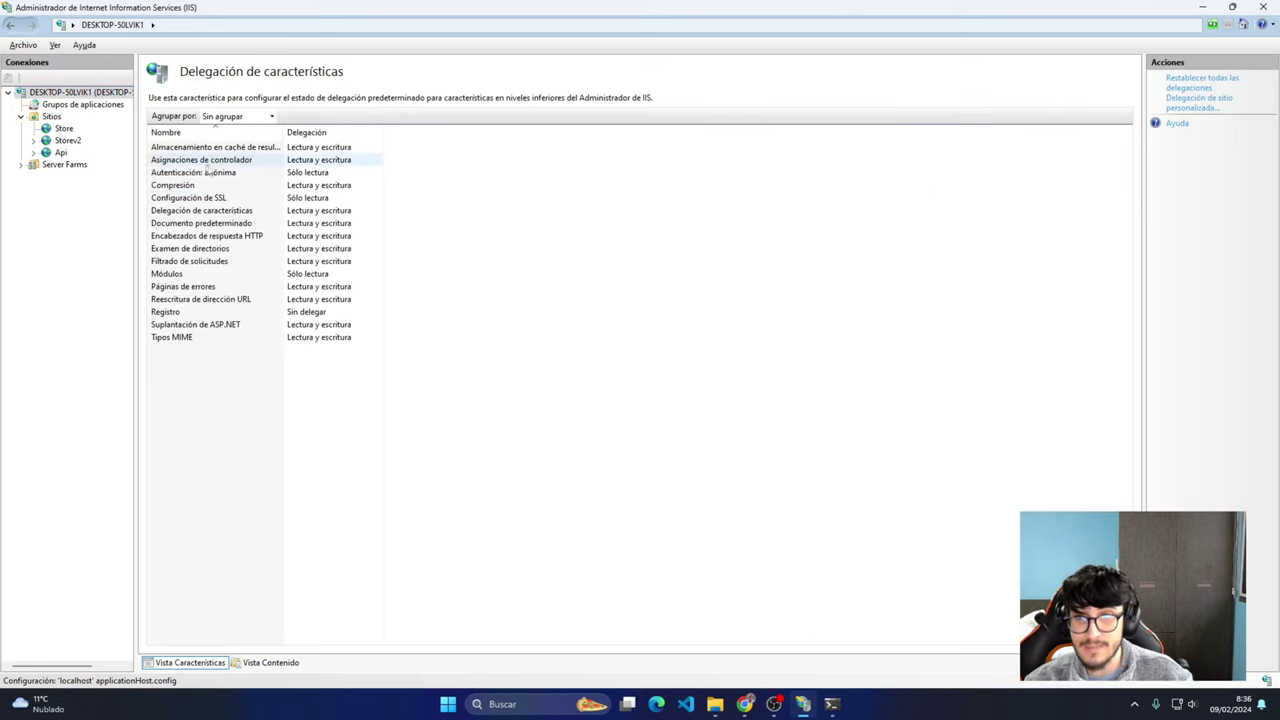
left_click(178, 162)
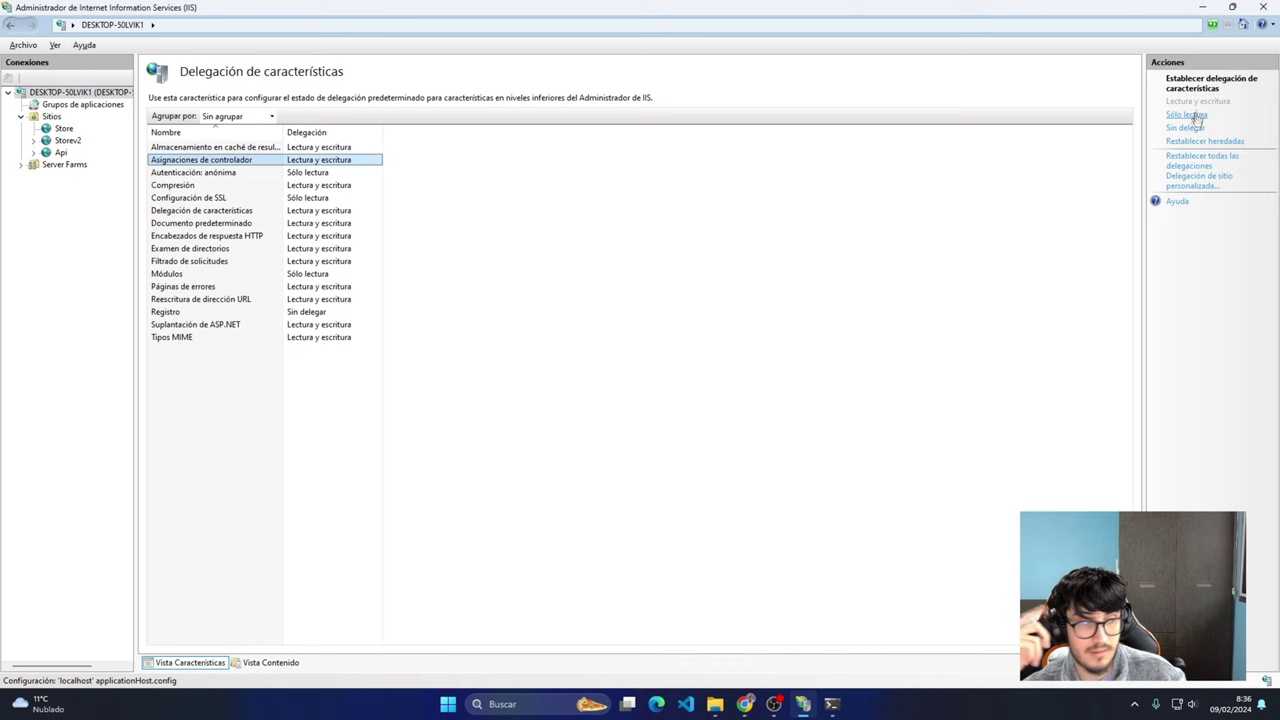
key("alt+Left")
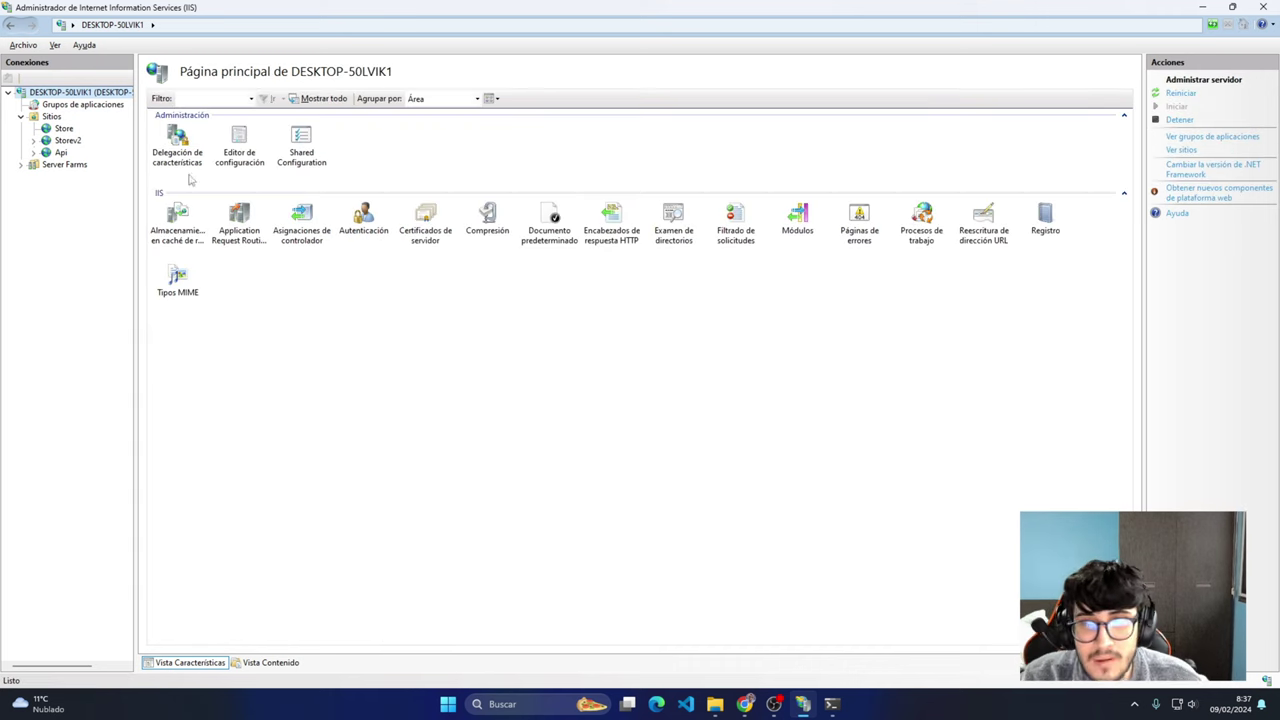
Start a module mapping in the Api site's Handler Mappings with request path server.js and module iisnode
left_click(60, 152)
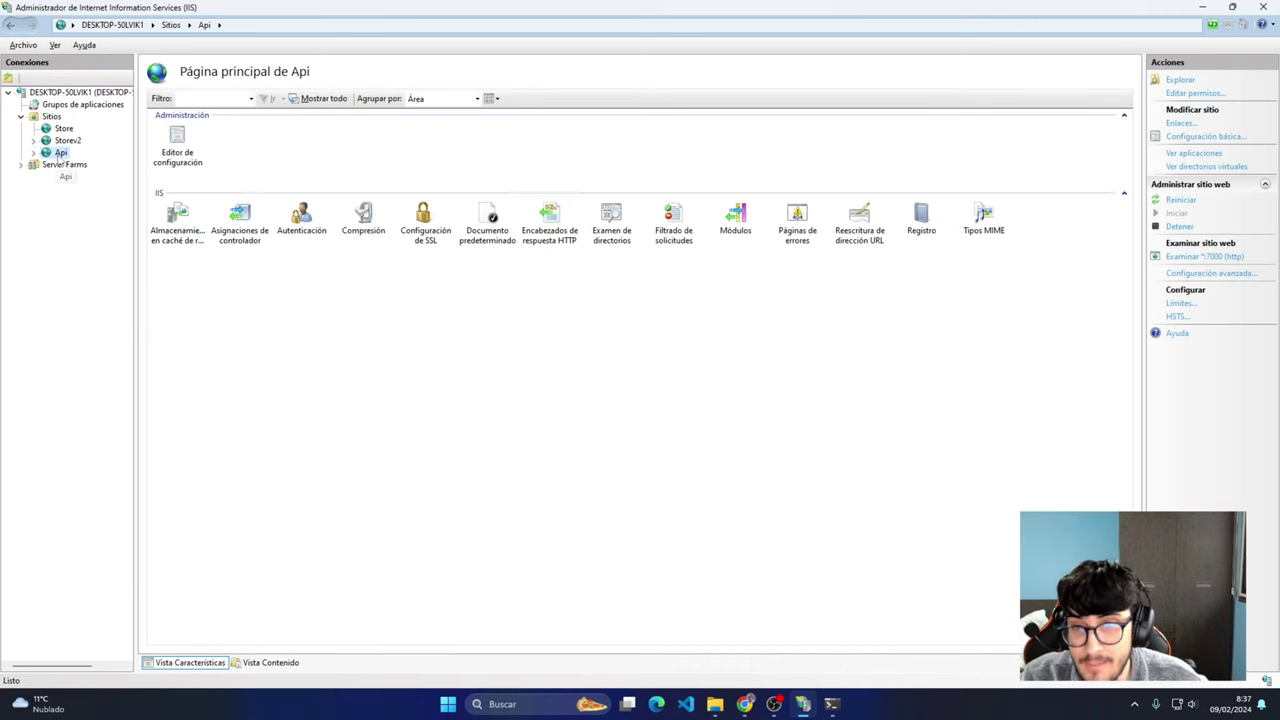
left_click(239, 238)
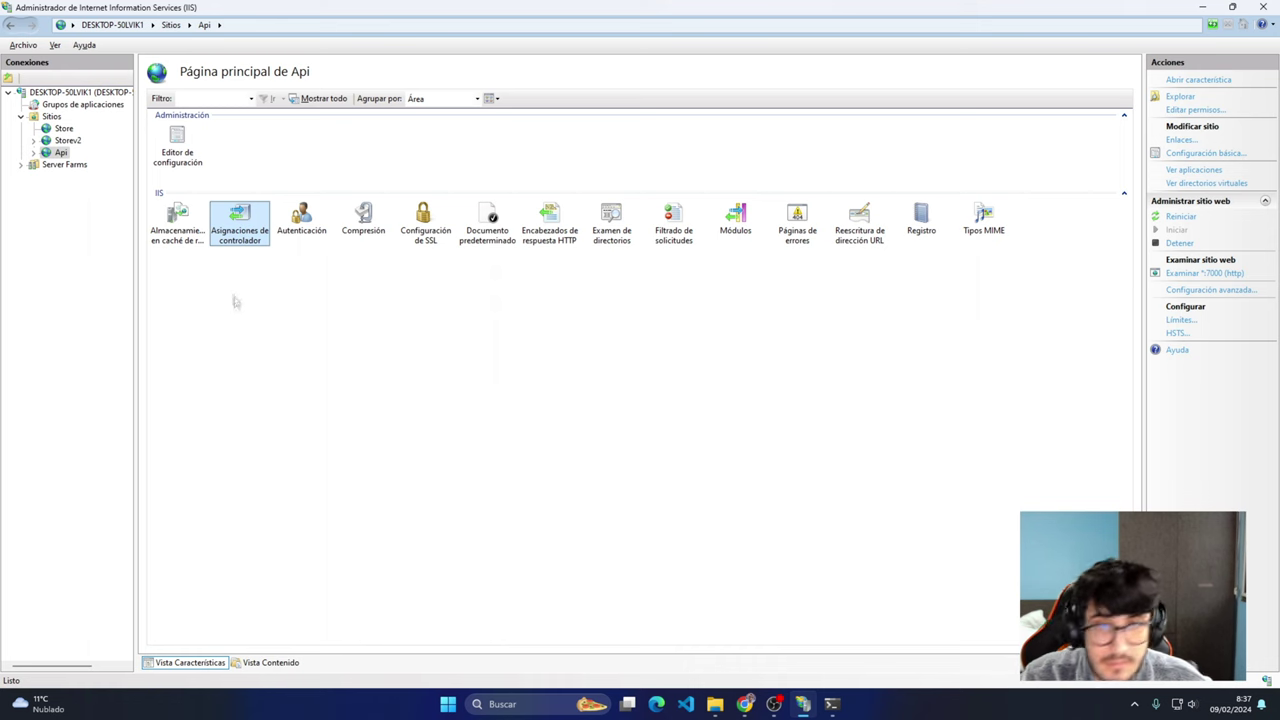
double_click(258, 242)
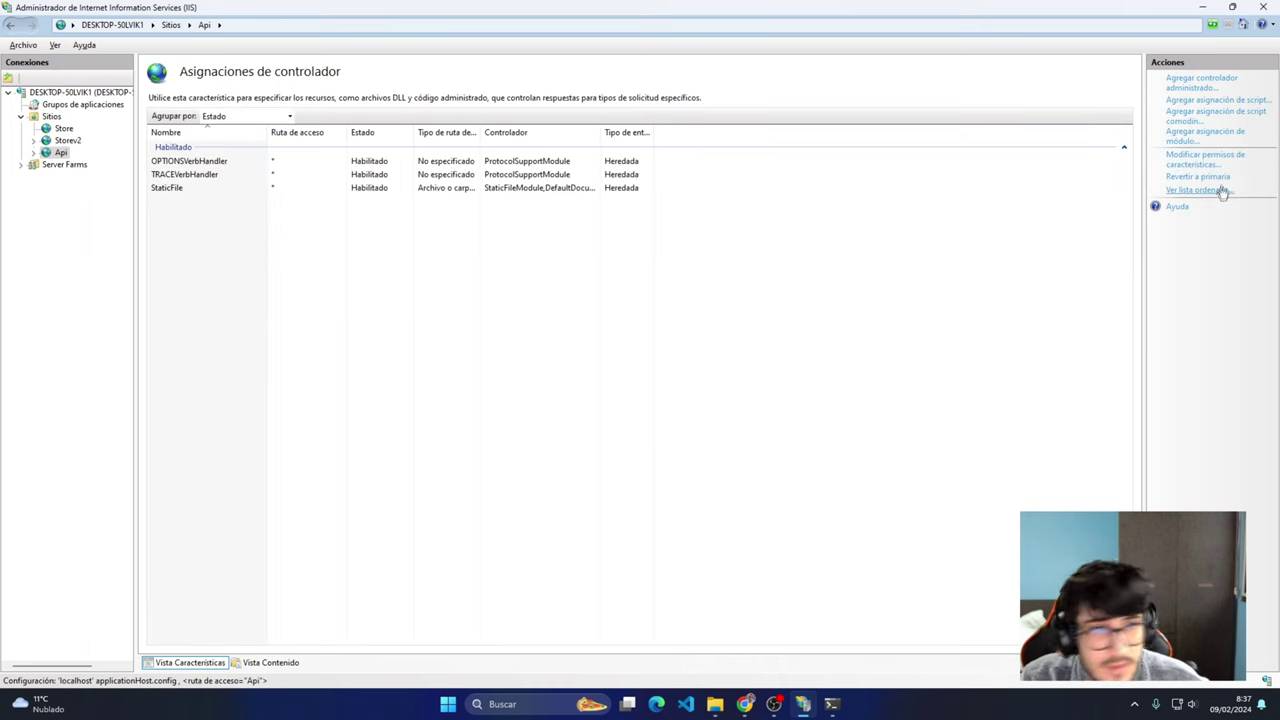
left_click(1190, 142)
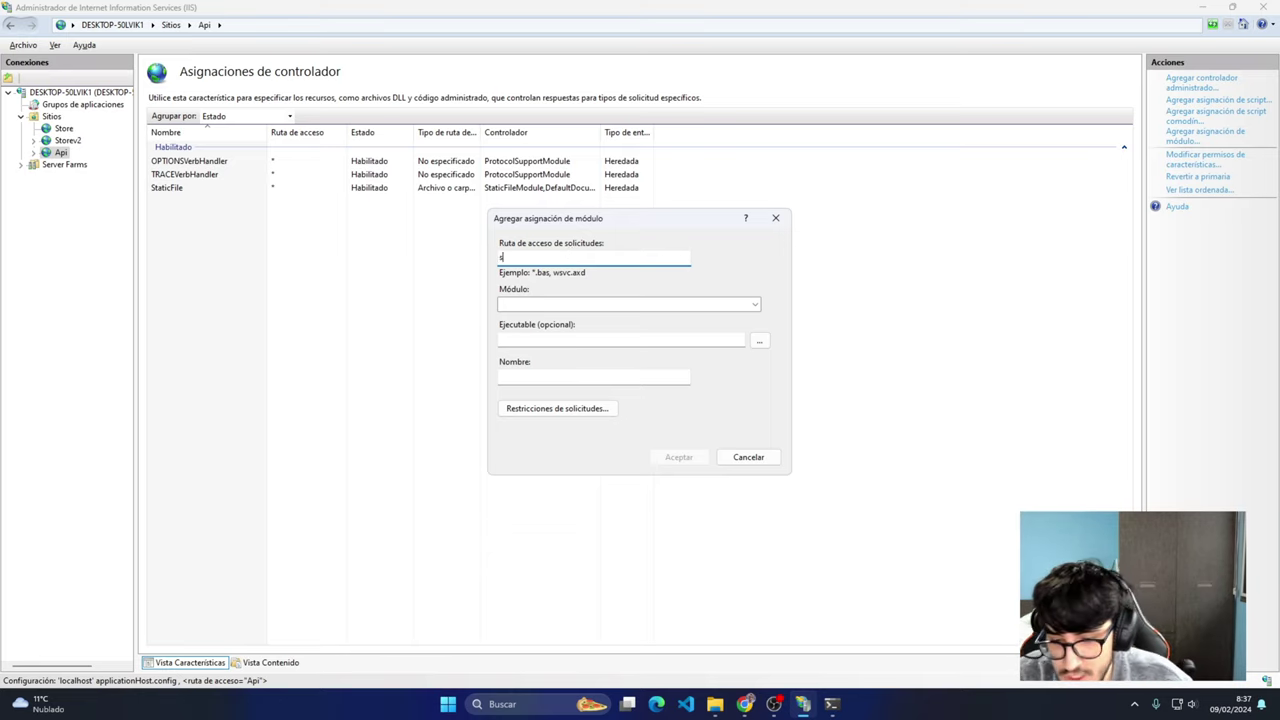
type("server.js")
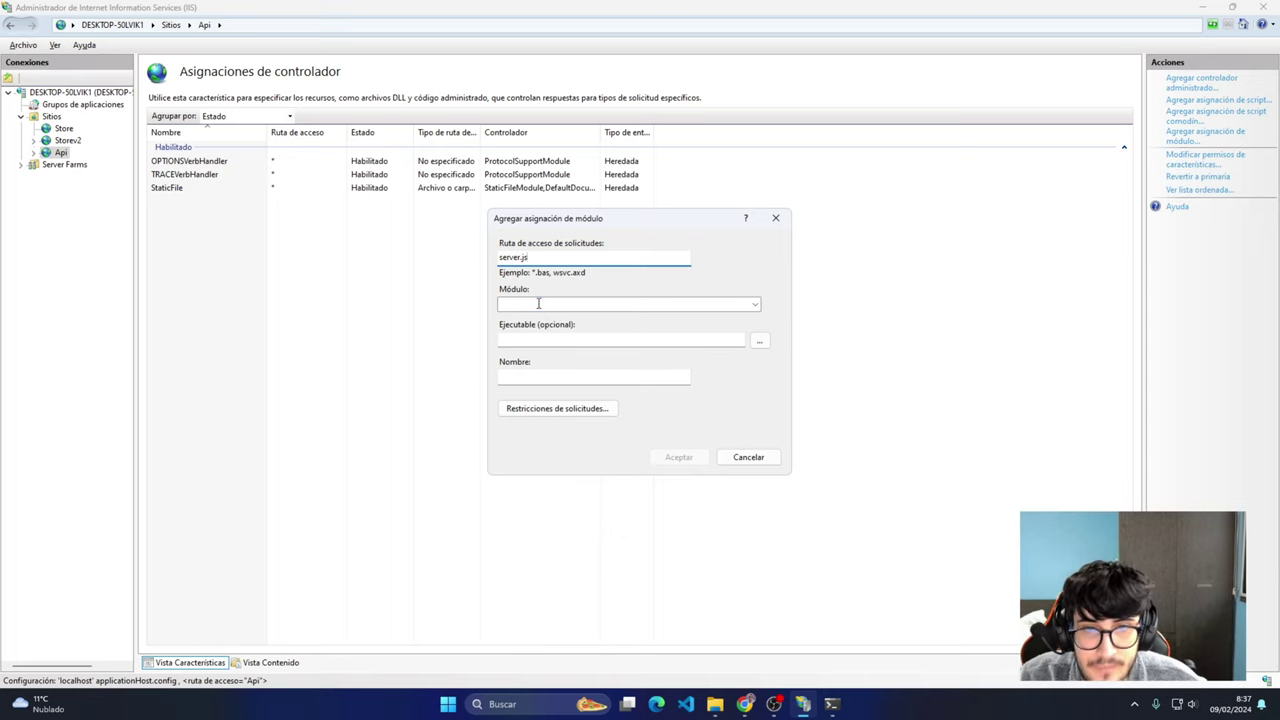
left_click(549, 302)
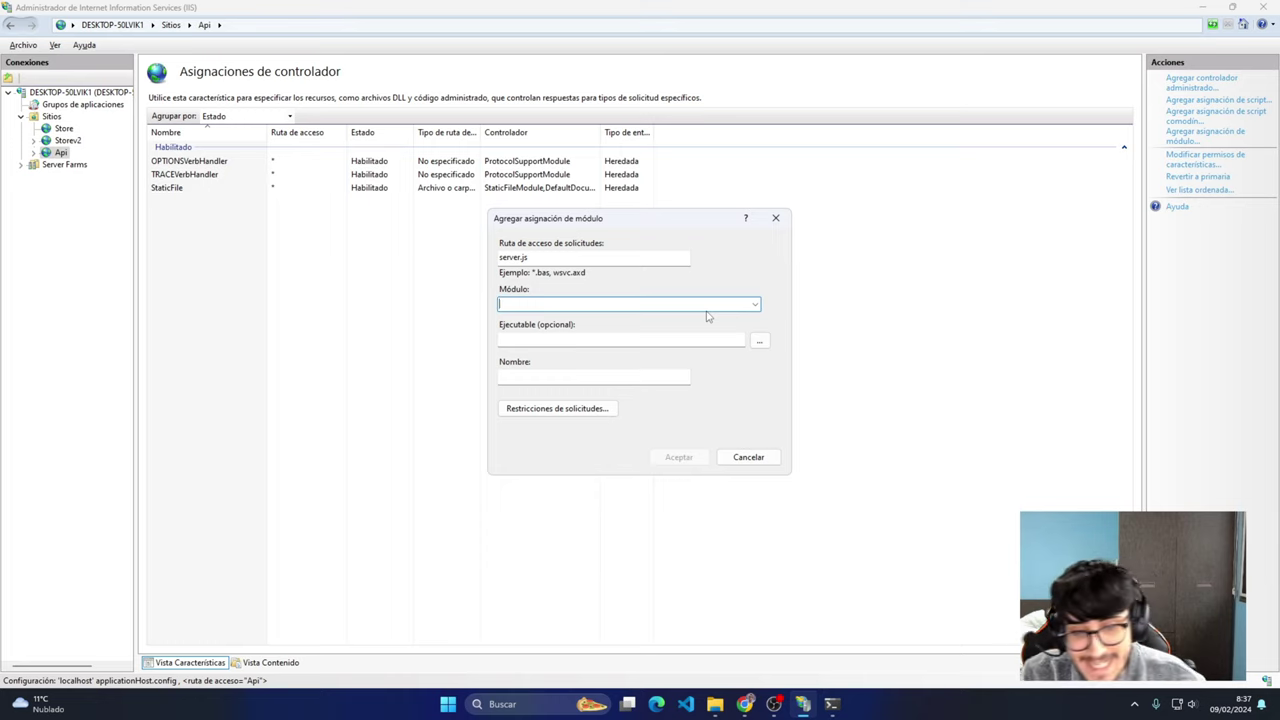
type("iis")
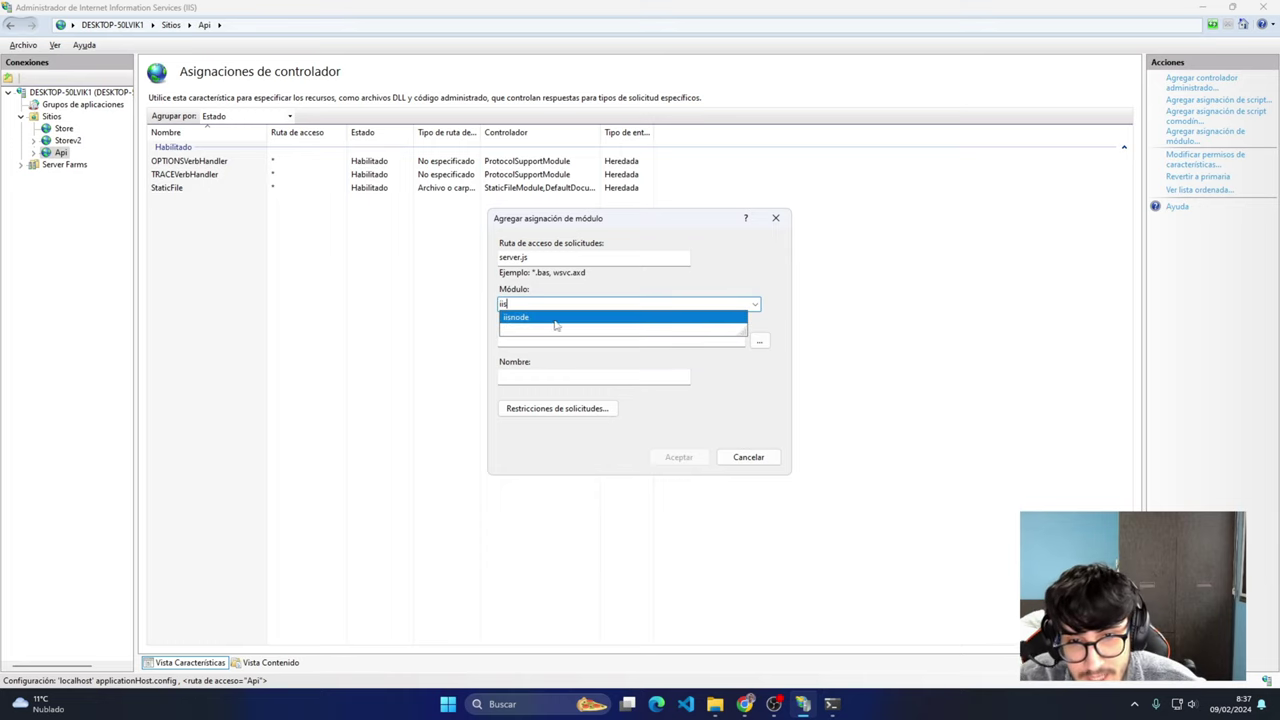
left_click(516, 325)
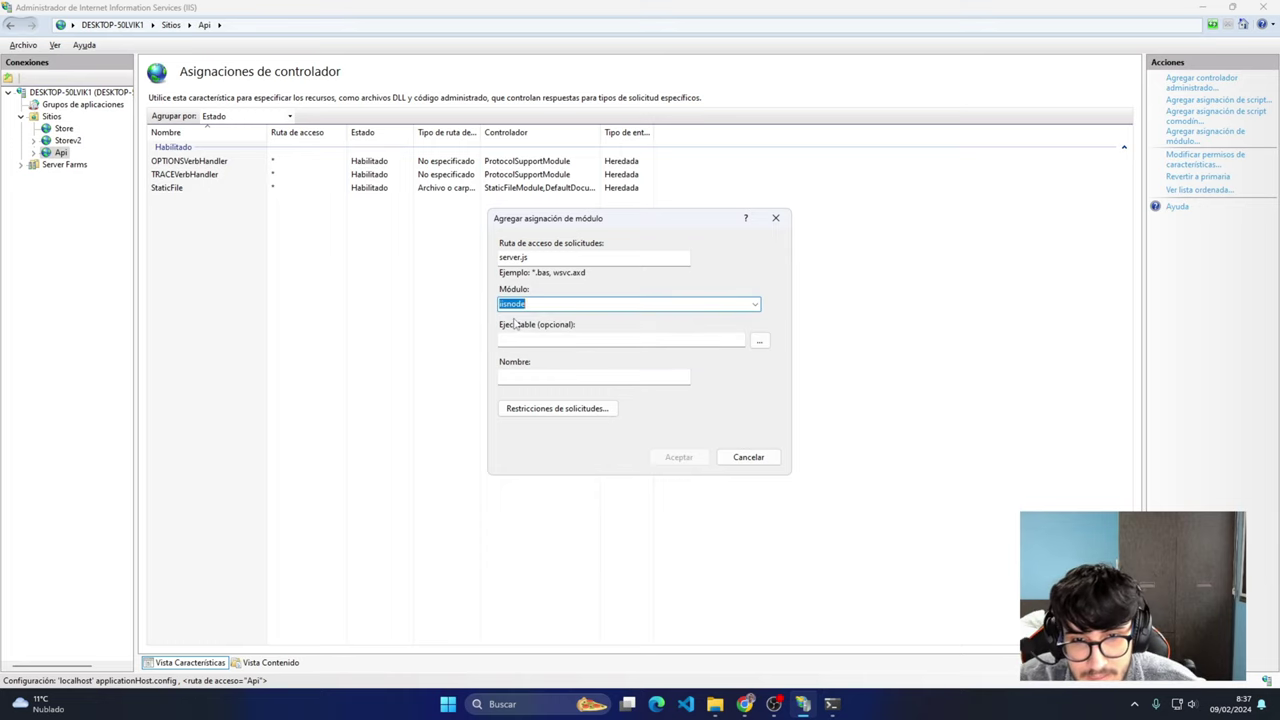
Name the module mapping iisnode and add it to the Api site
left_click(550, 377)
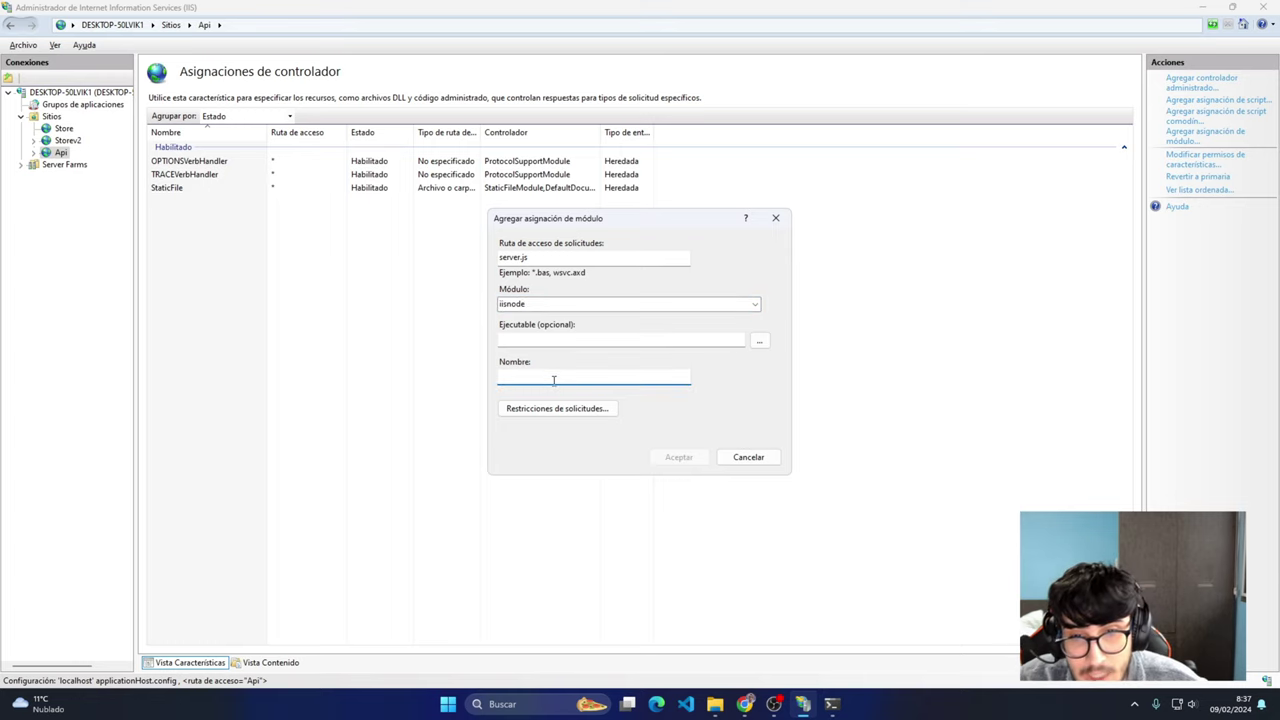
type("server.js")
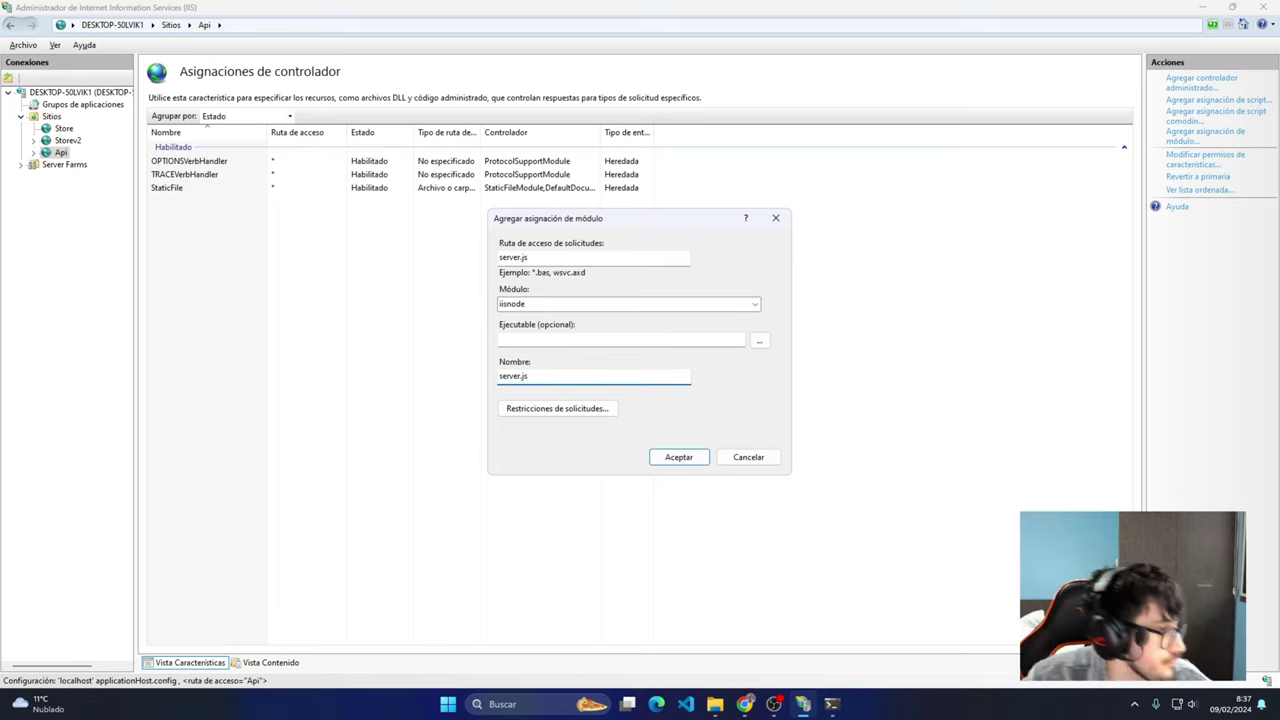
double_click(549, 380)
key("BackSpace")
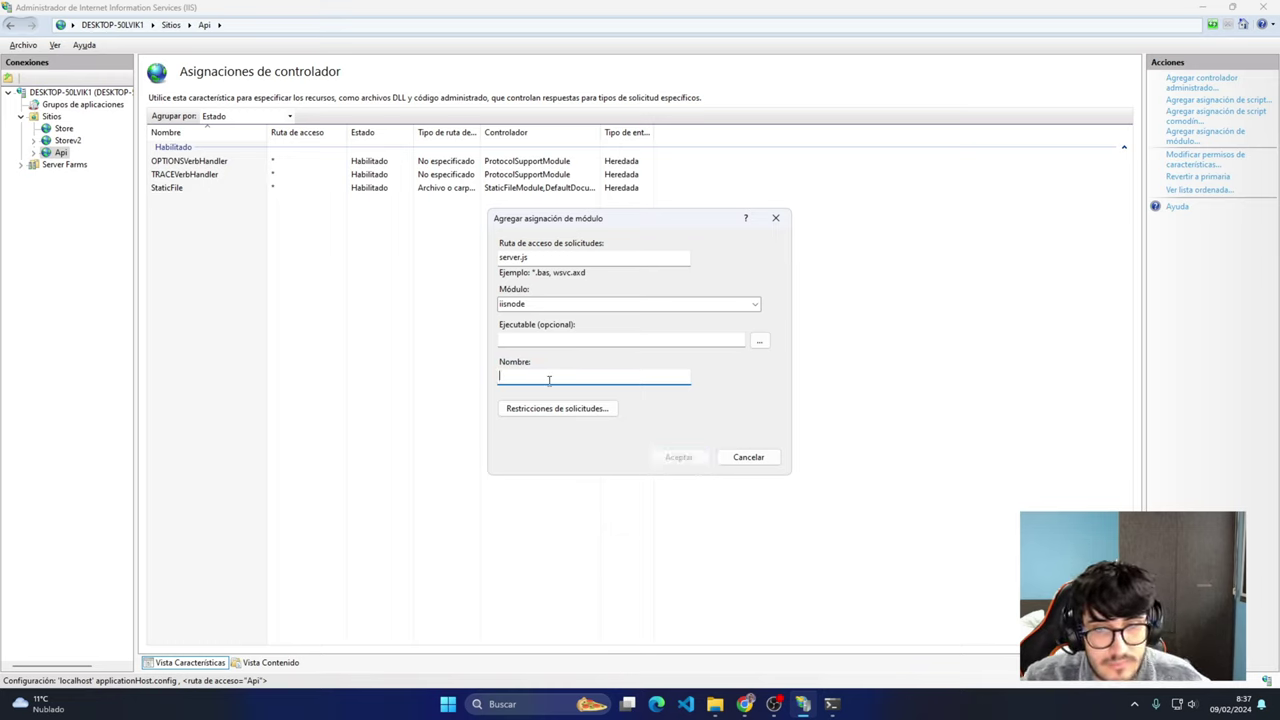
type("iisnode")
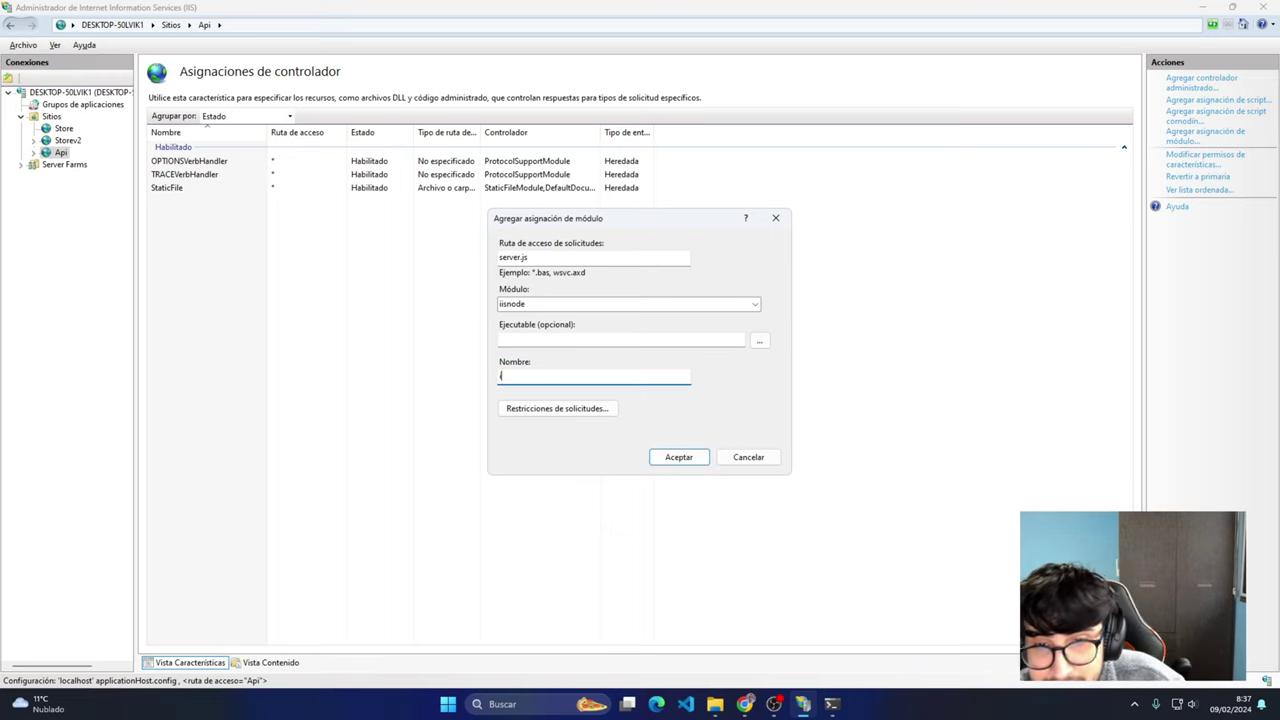
left_click(668, 458)
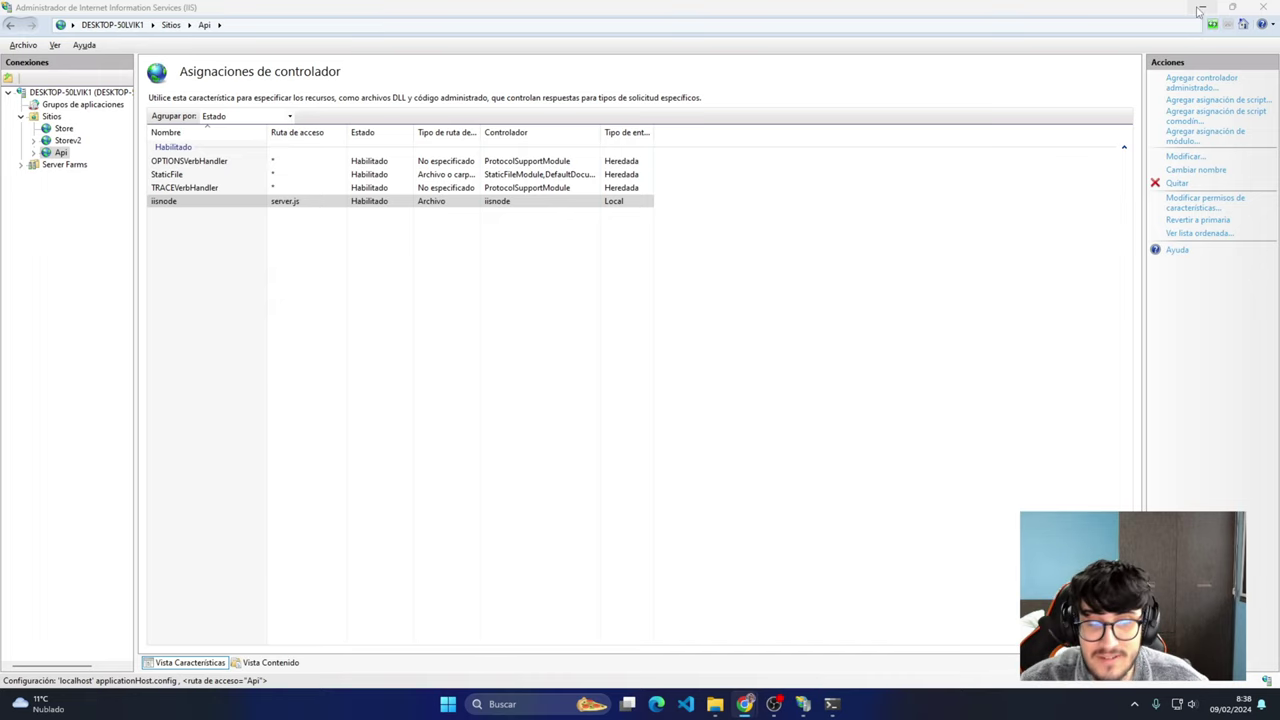
Open the C:\sites\api folder in Visual Studio Code using the terminal command code . and view its web.config
left_click(718, 705)
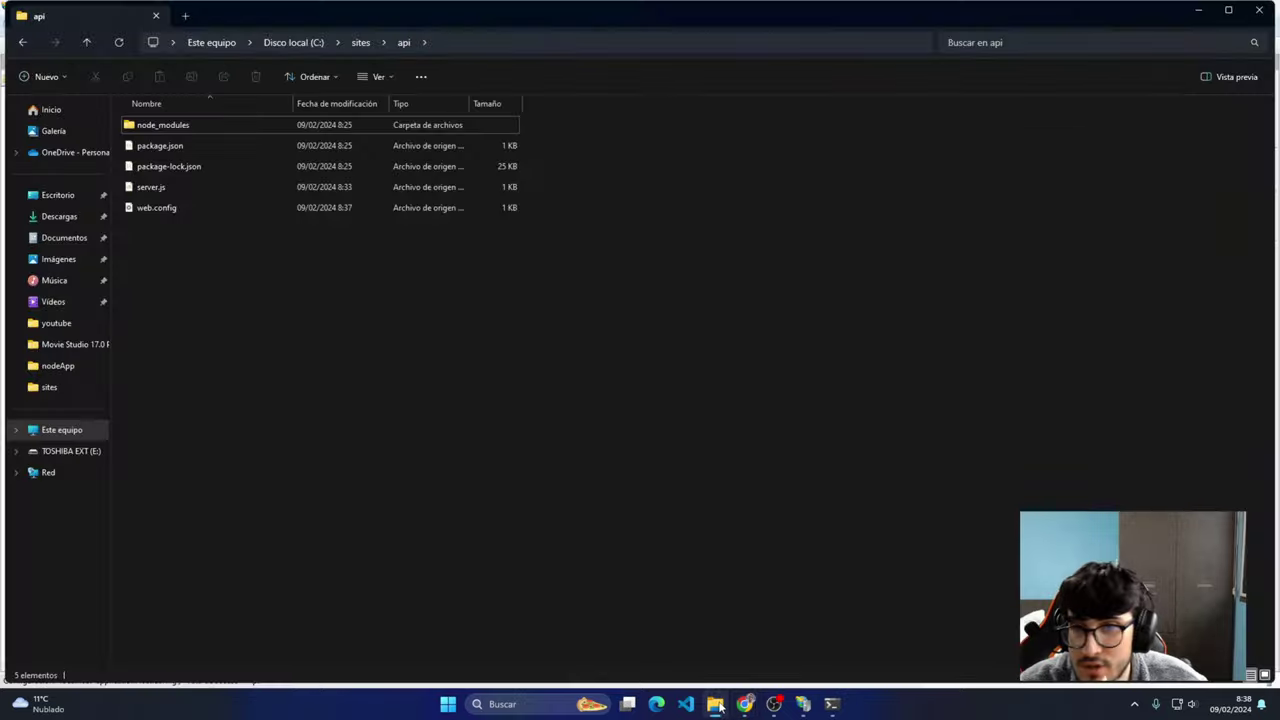
right_click(224, 340)
left_click(287, 487)
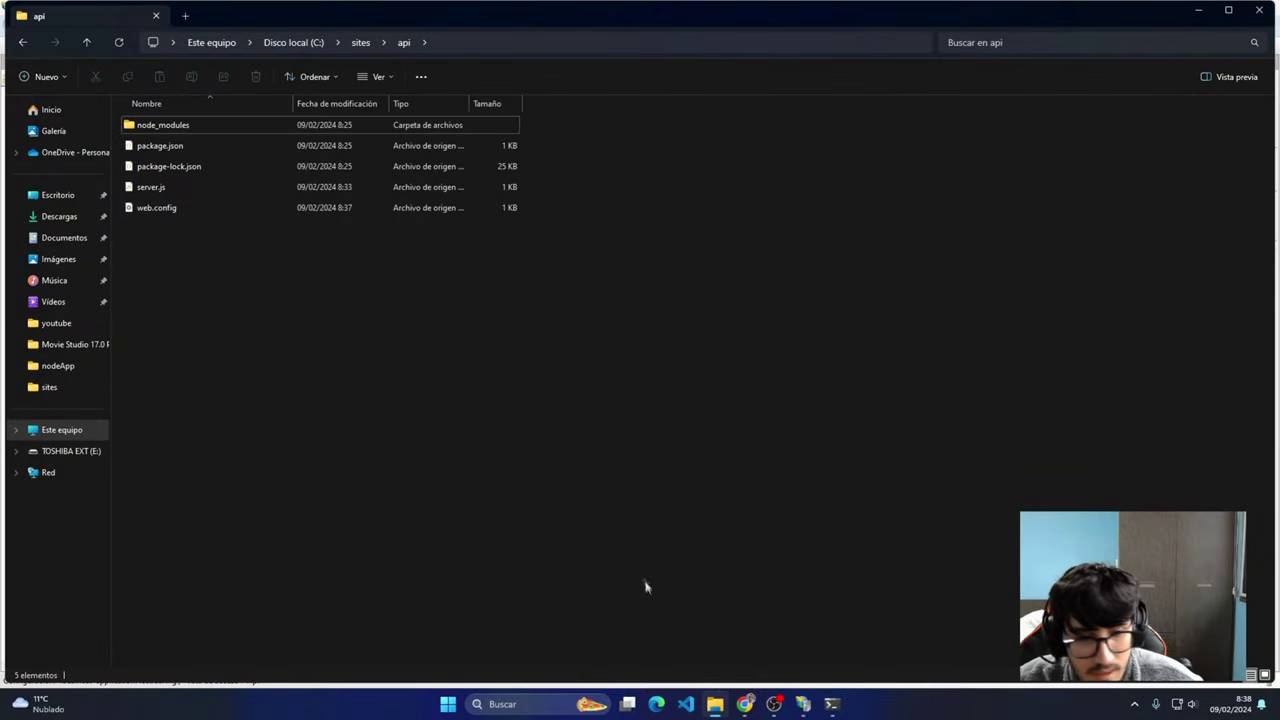
mouse_move(831, 704)
left_click(901, 644)
type("code .")
key("Return")
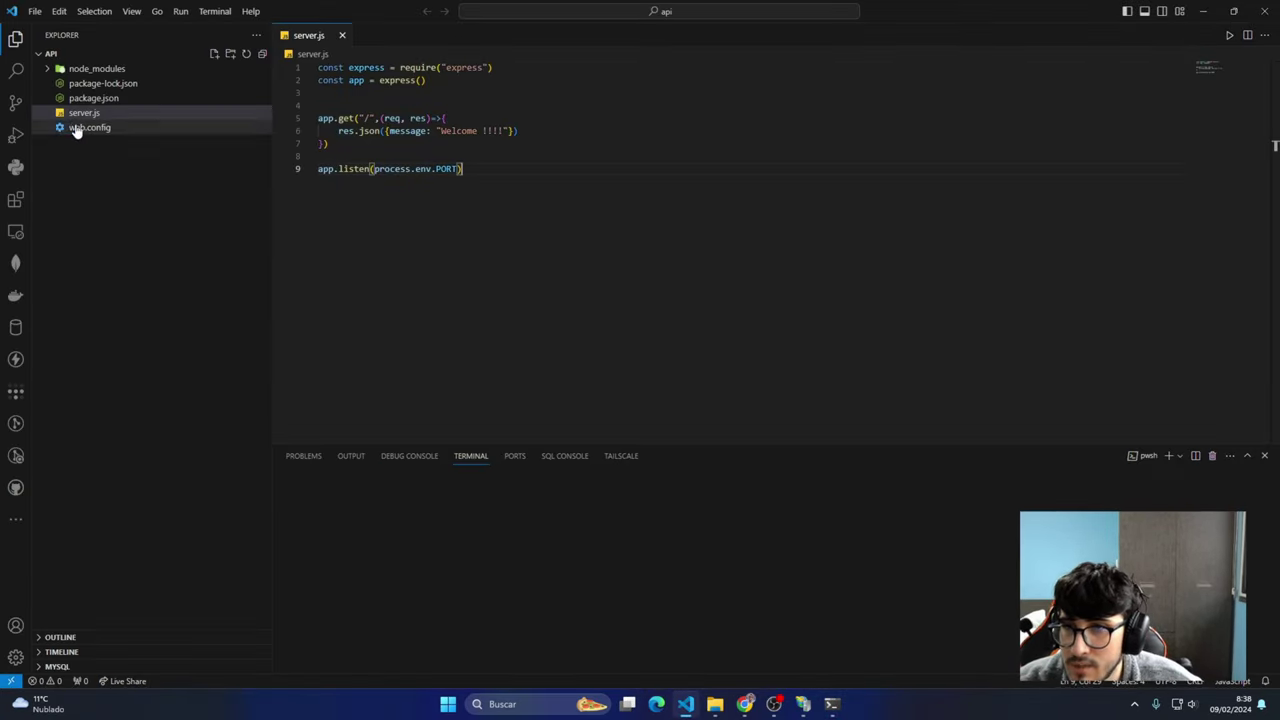
left_click(75, 128)
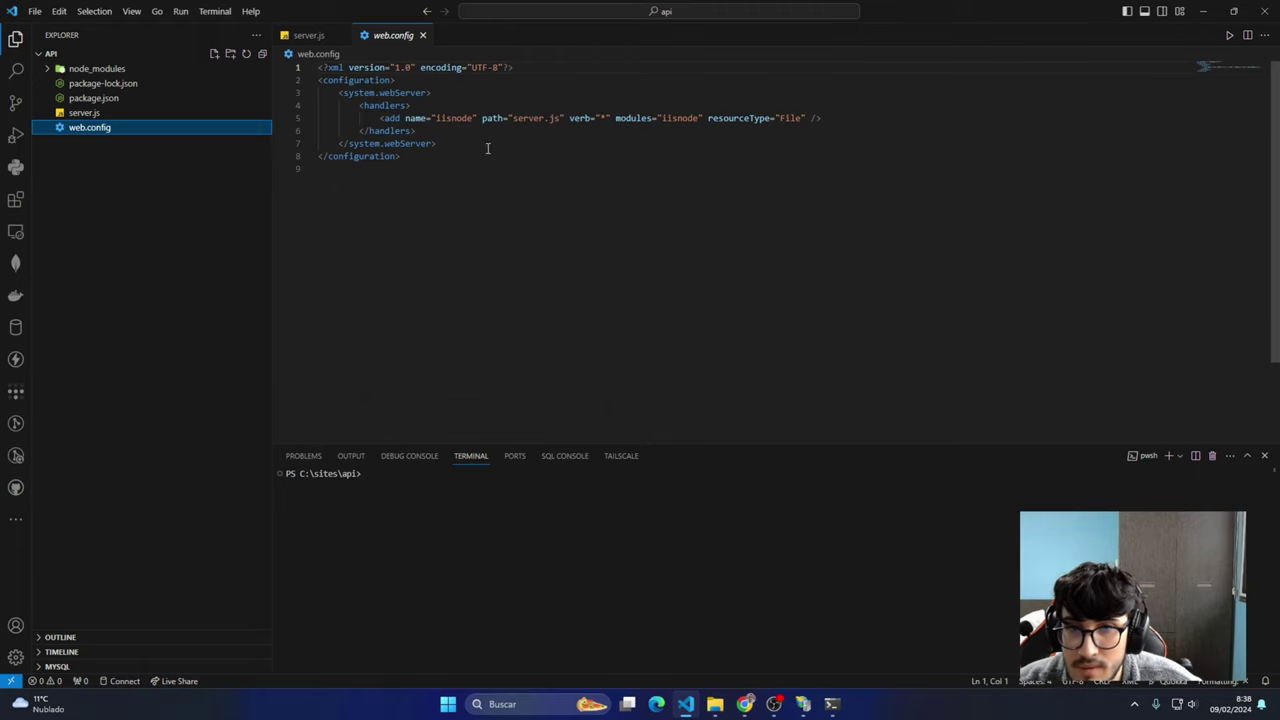
Add a rewrite section below the handlers in web.config with rule ReqToServerjs, match URL .* and a Rewrite action to server.js, and save
left_click_drag(461, 131, 332, 104)
key("Right")
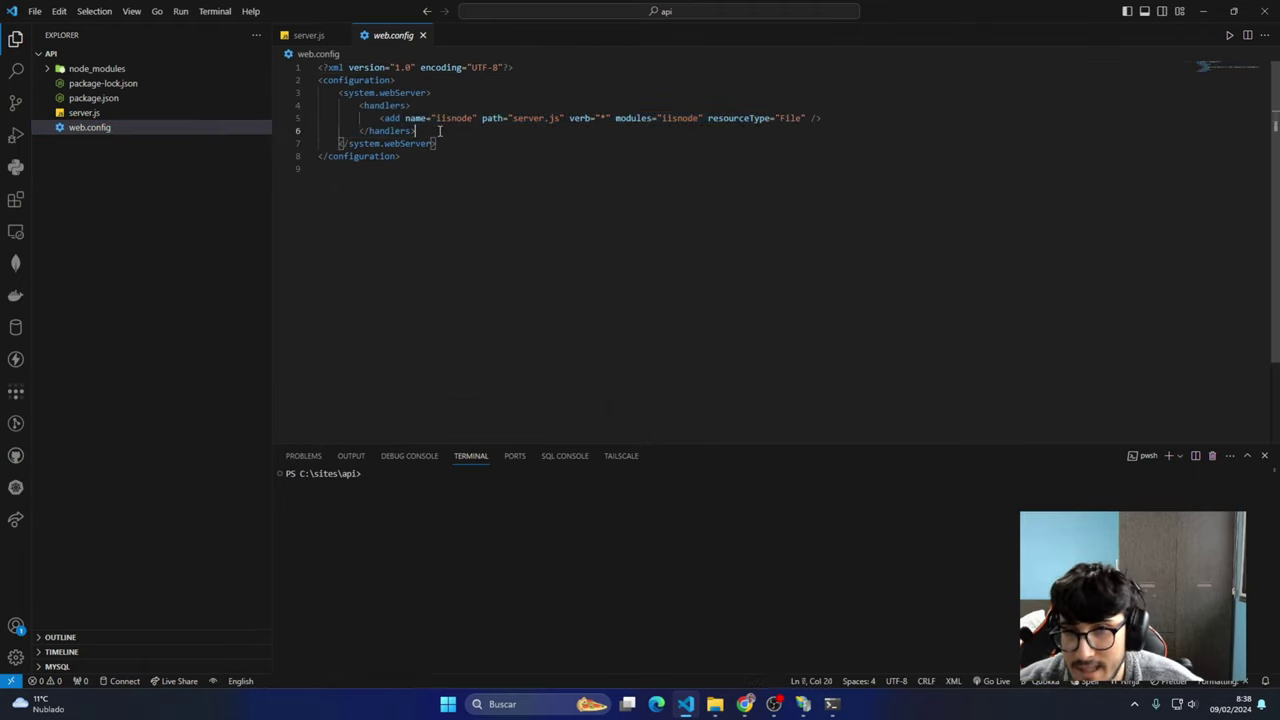
key("Return")
key("Return")
key("Return")
type("<rewrite>     <rules>         <rule name=\"ReqToServerjs\">             <match url=\".*\" />             <action type=\"Rewrite\" url=\"server.js\" />         </rule>     </rules> </rewrite>")
key("ctrl+s")
Review the rewrite rule's name, match URL and action lines and the complete web.config contents
double_click(518, 181)
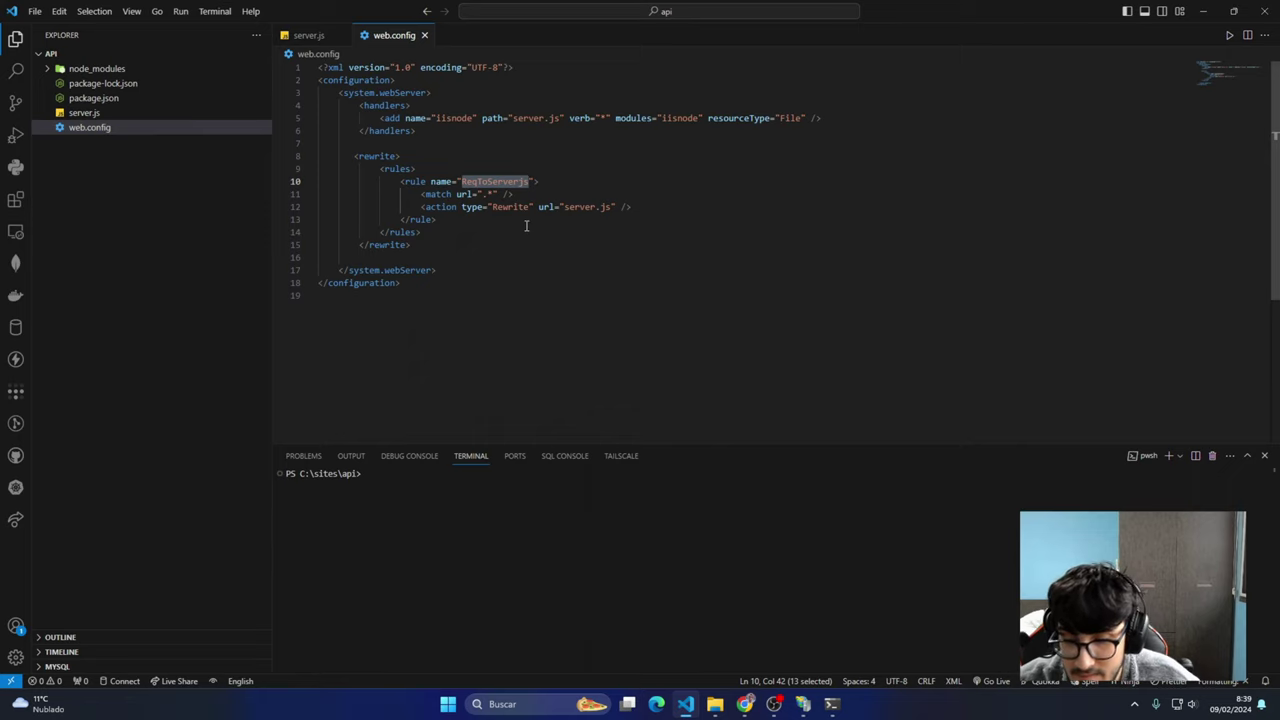
left_click(576, 207)
double_click(578, 207)
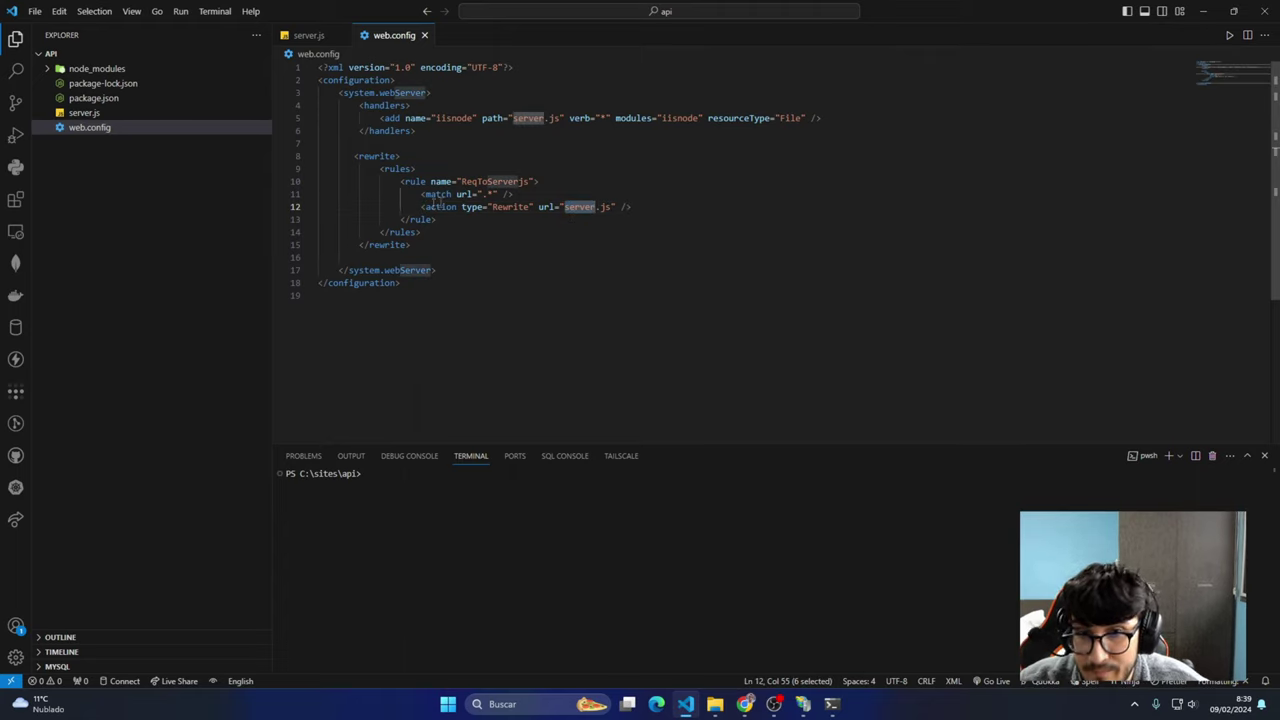
left_click_drag(421, 194, 539, 196)
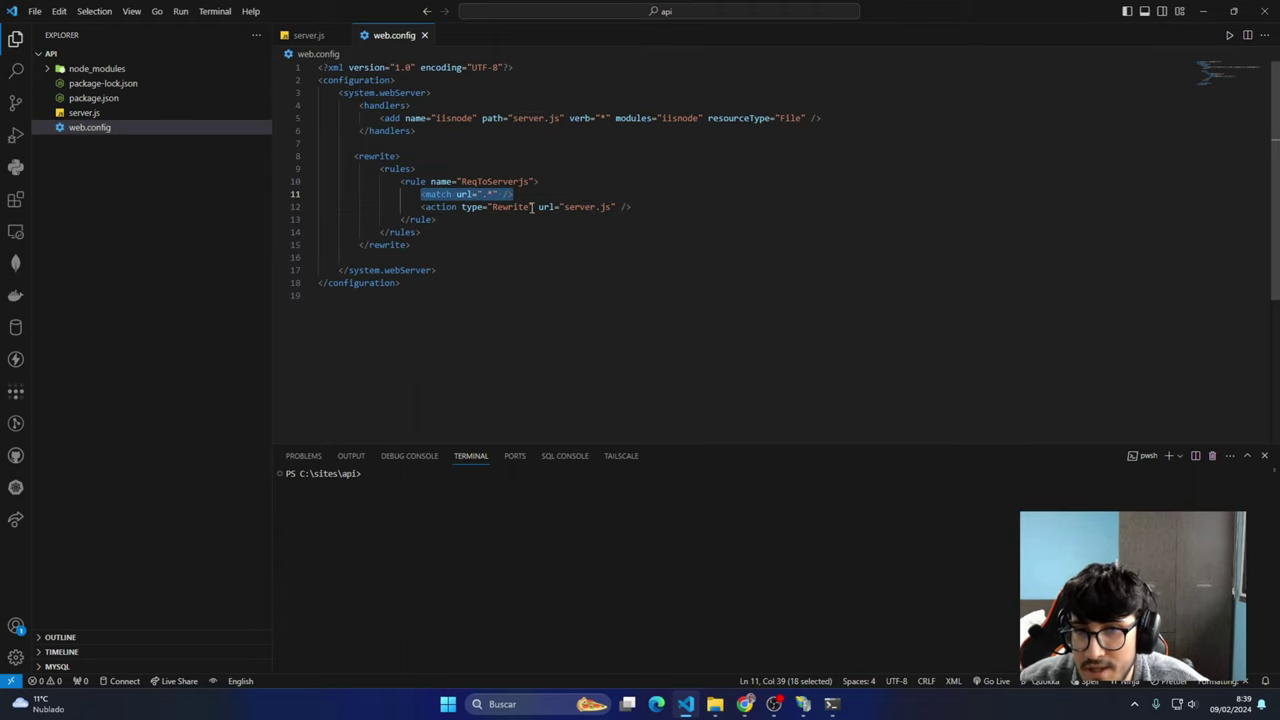
left_click_drag(421, 207, 677, 213)
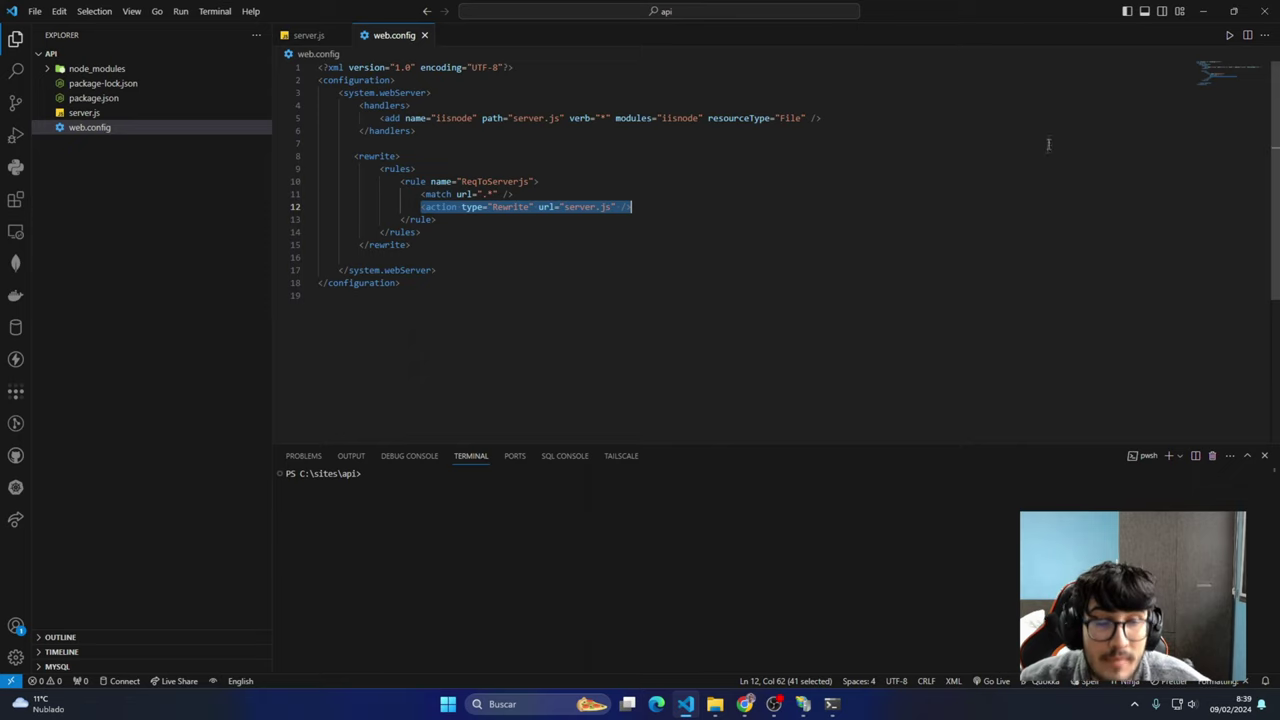
key("Down")
key("Down")
key("Down")
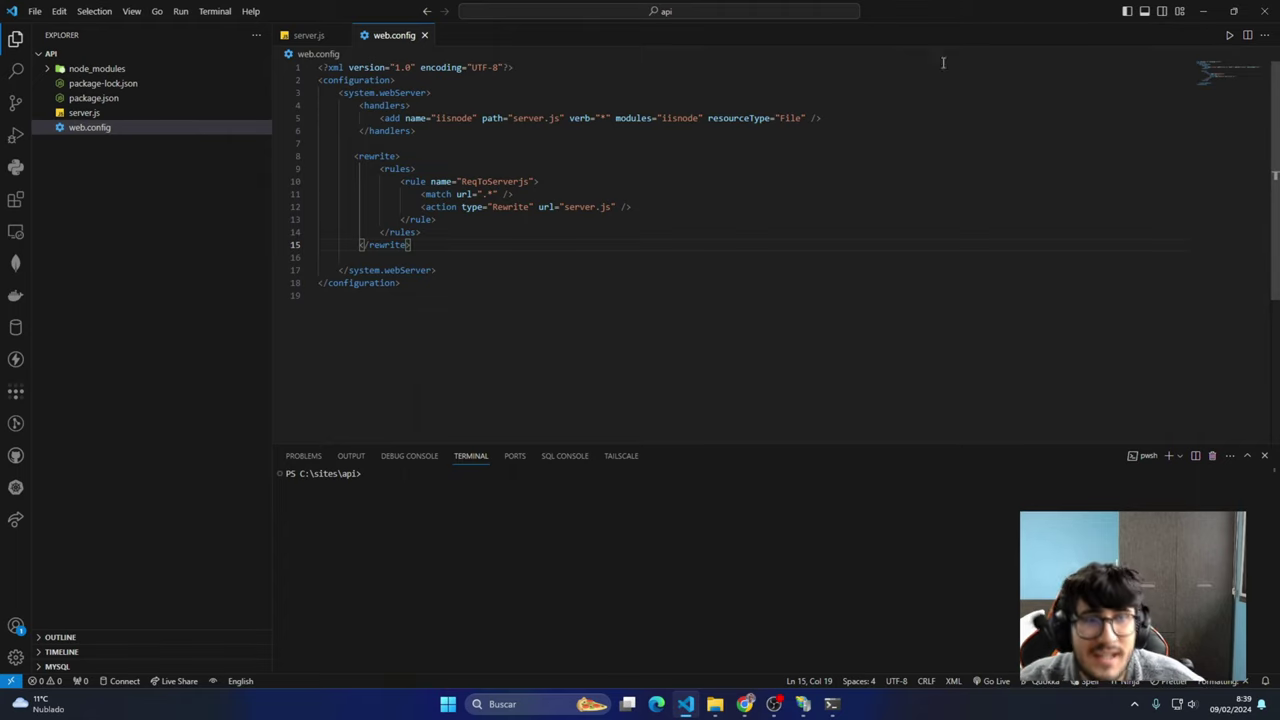
left_click_drag(410, 283, 10, 22)
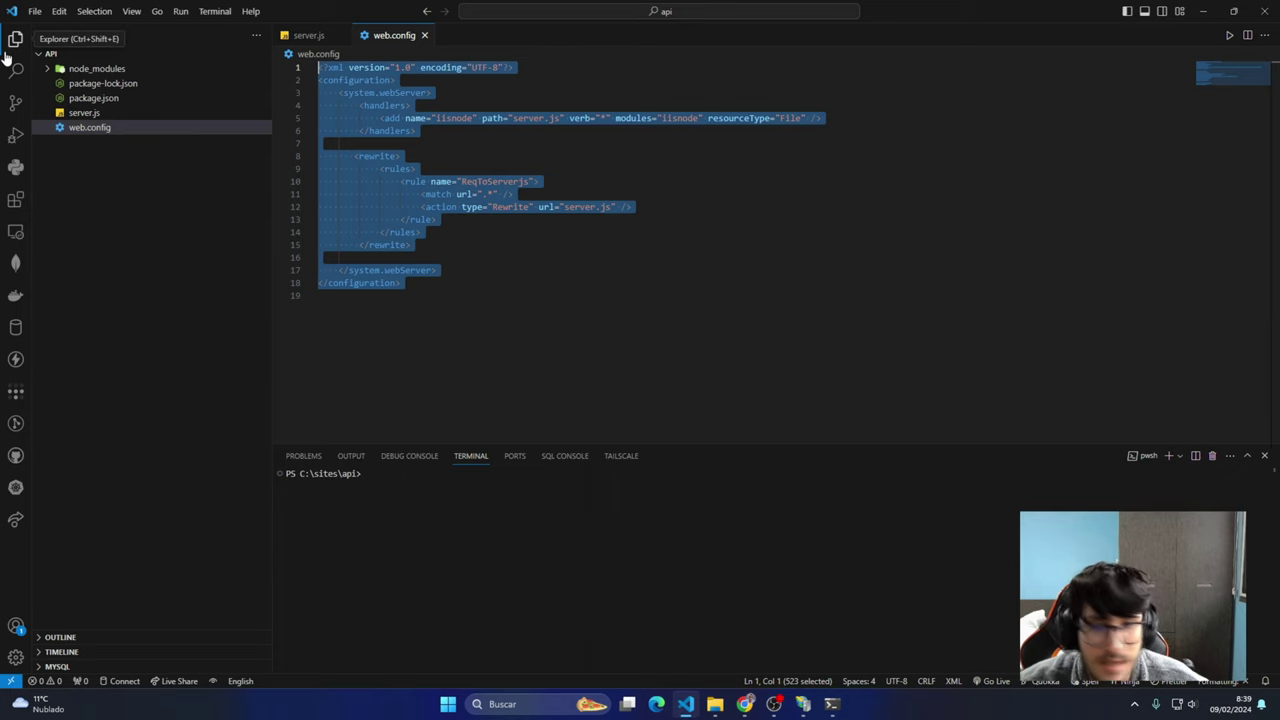
left_click(998, 200)
Switch to IIS Manager and stop and start the Api site
key("alt+Tab")
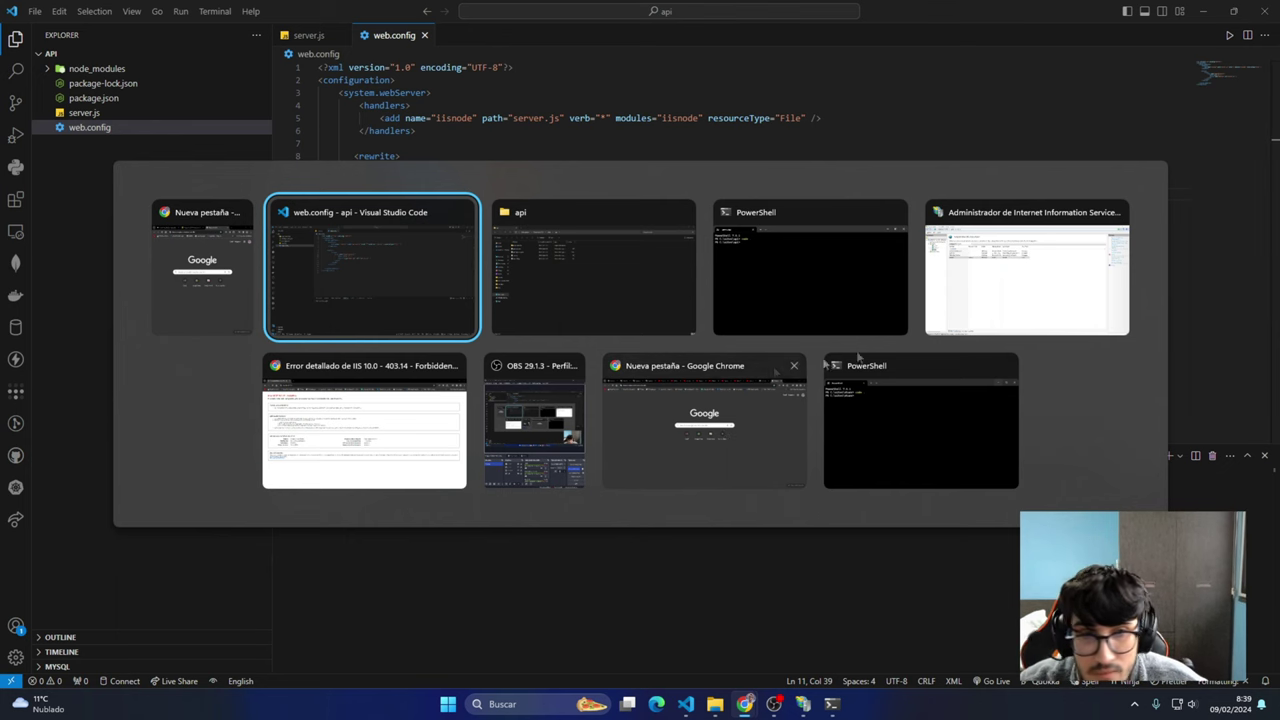
left_click(985, 285)
right_click(55, 154)
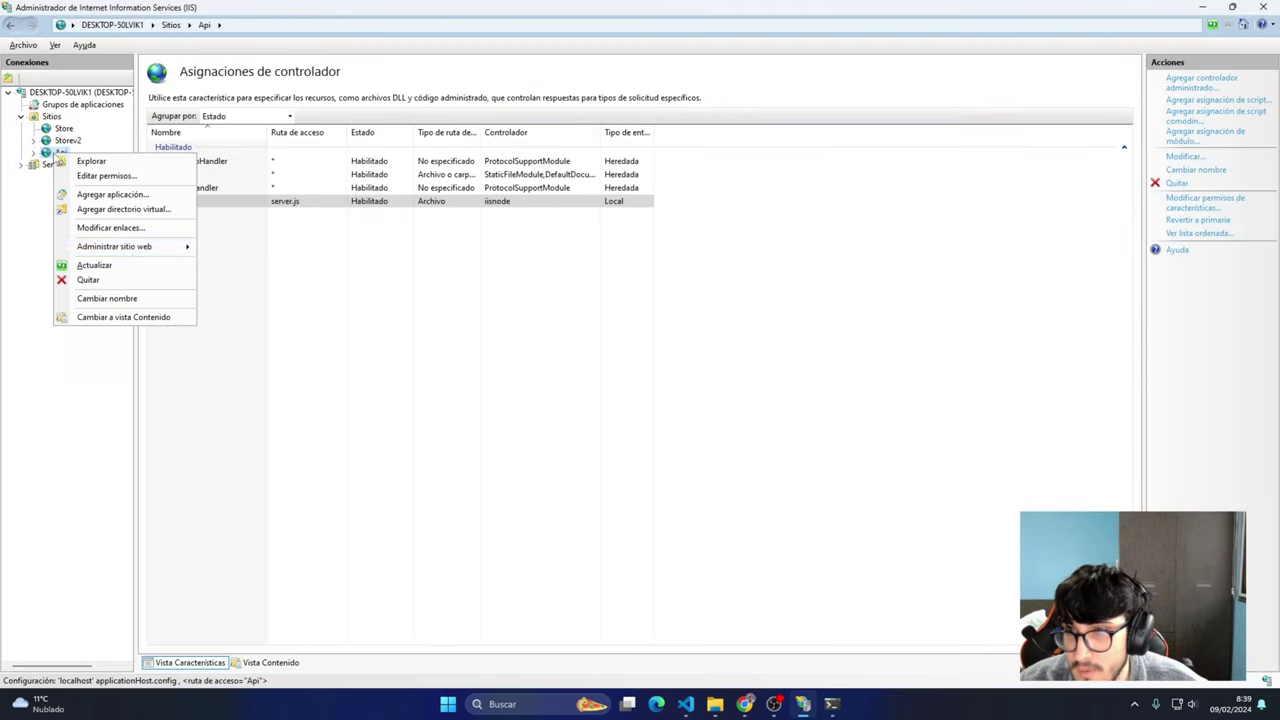
mouse_move(140, 246)
left_click(258, 272)
right_click(61, 153)
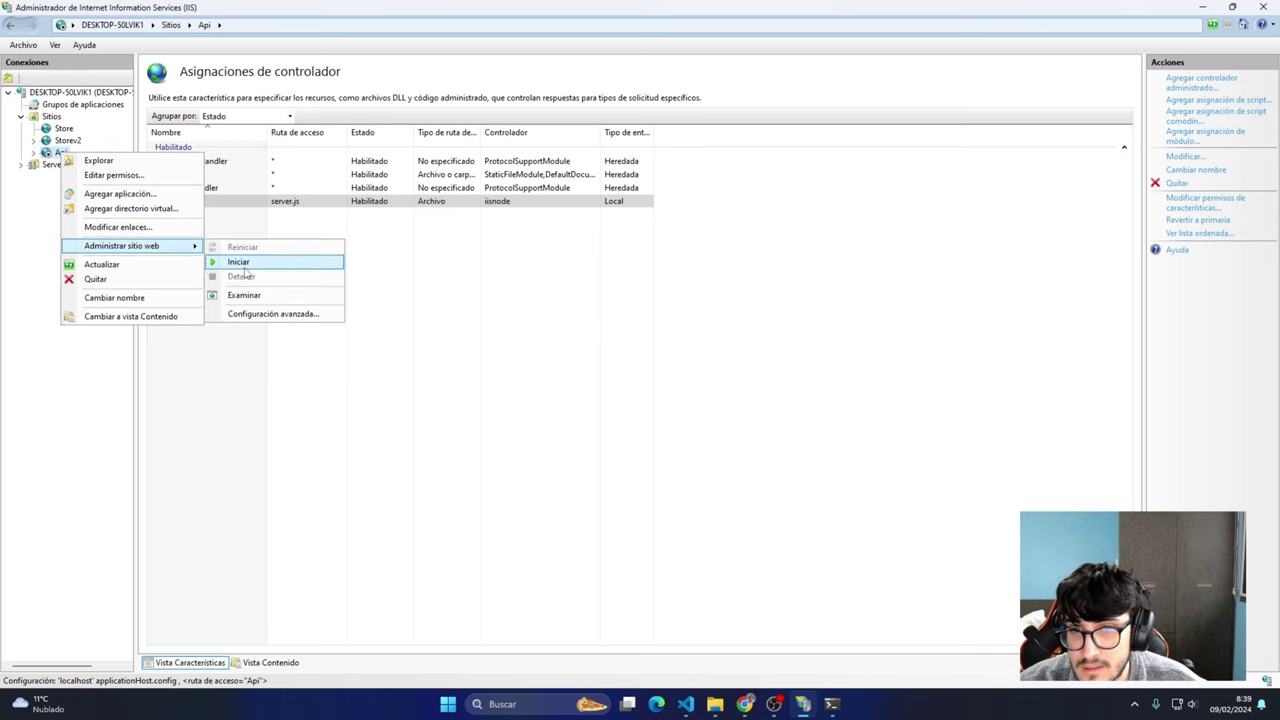
left_click(243, 266)
Switch to Chrome to reload localhost:7000, and check the api folder's contents in File Explorer
key("alt+Tab")
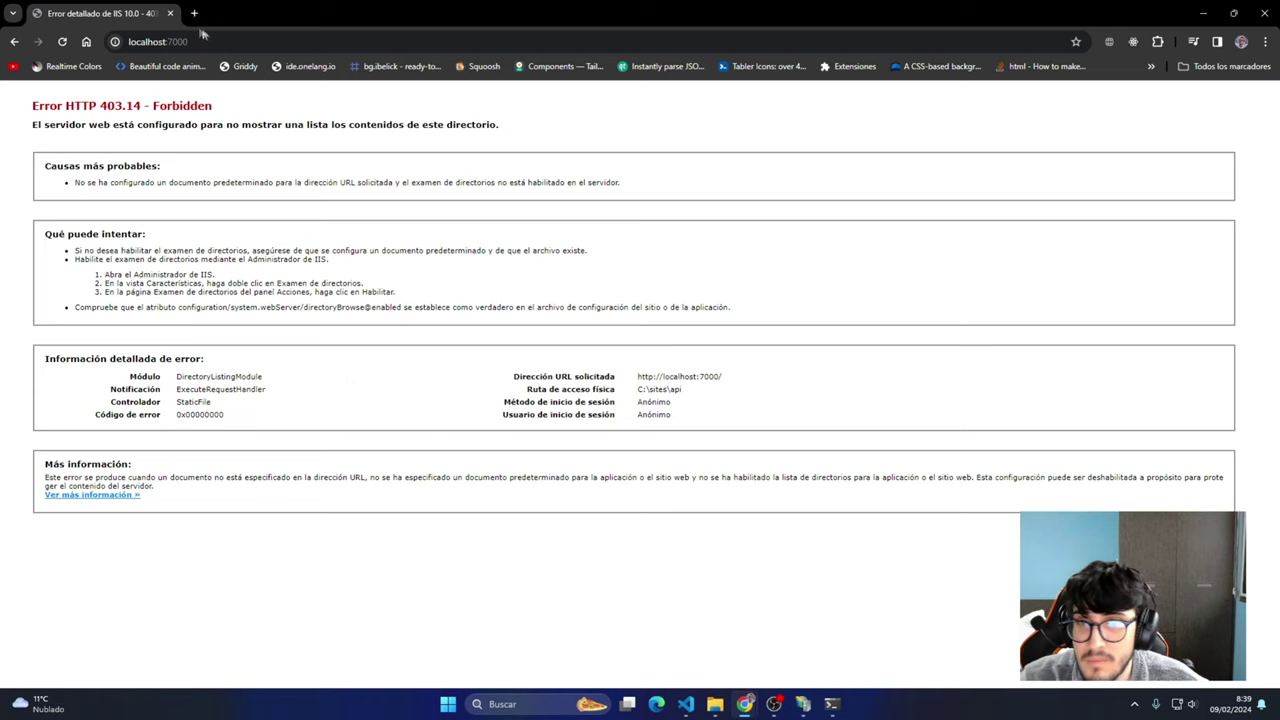
key("F5")
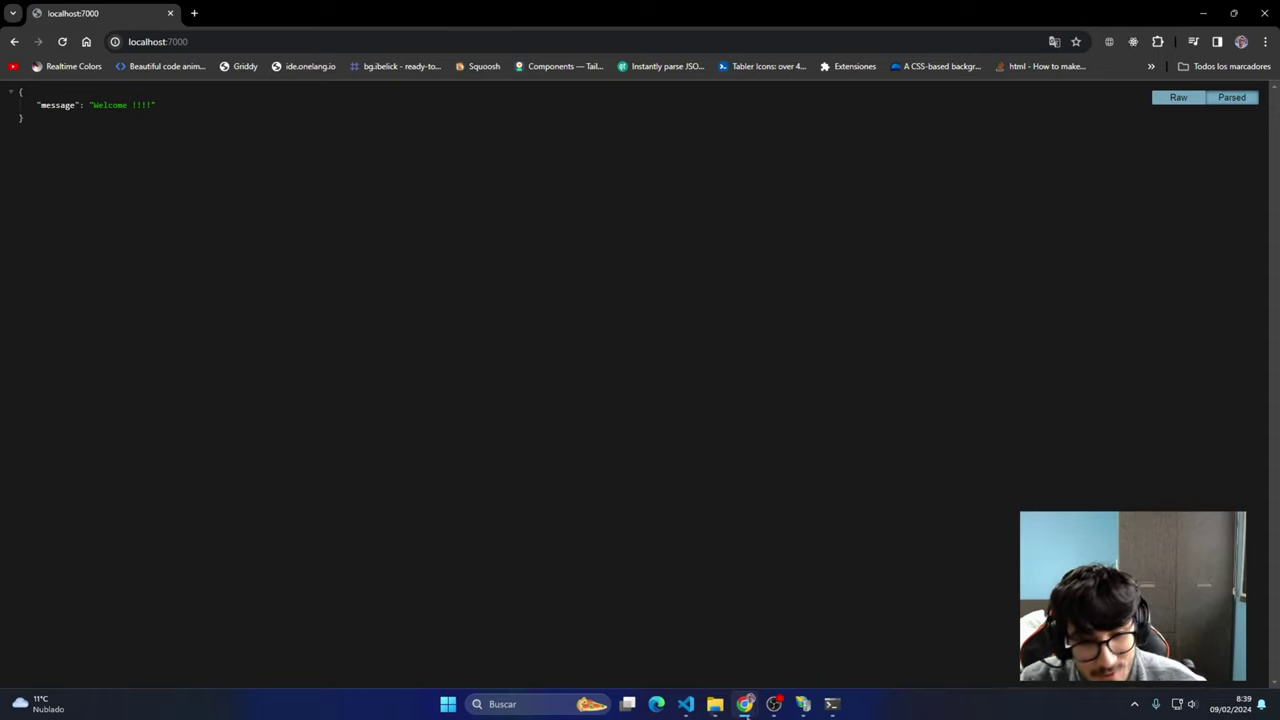
left_click(714, 704)
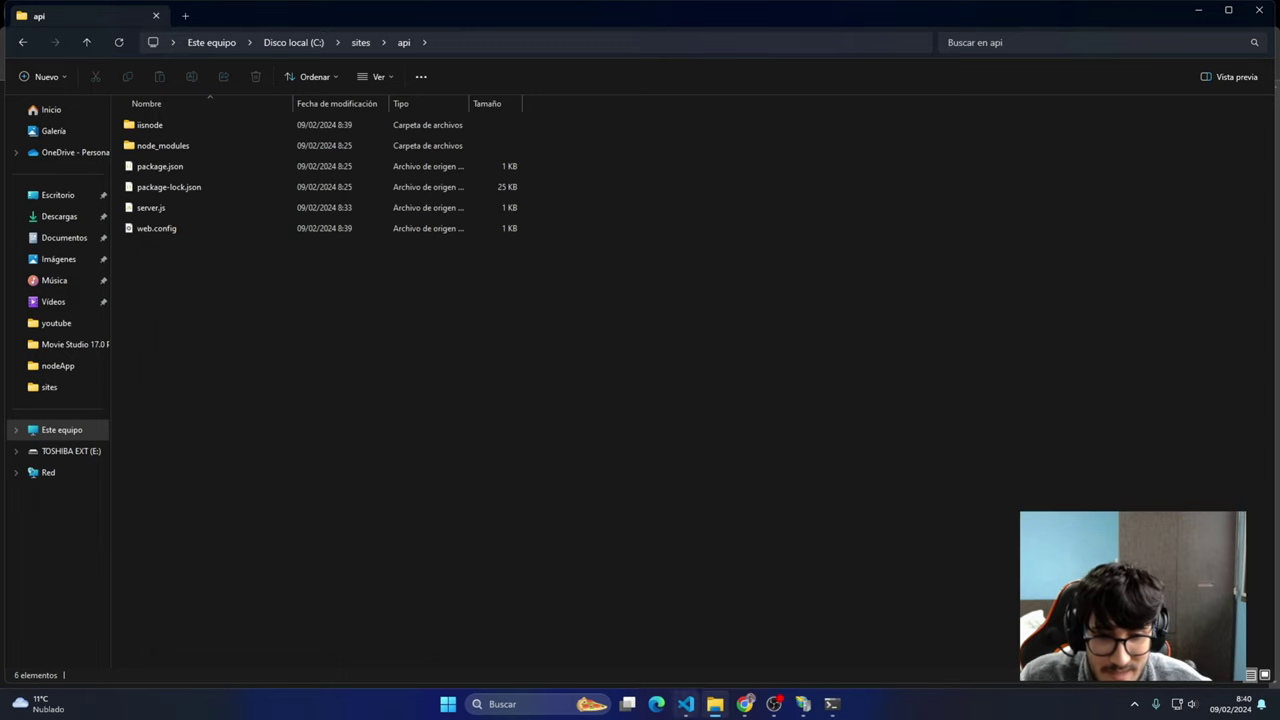
Switch to Visual Studio Code and add "type": "module" below the main entry in package.json, closing the file
key("alt+Tab")
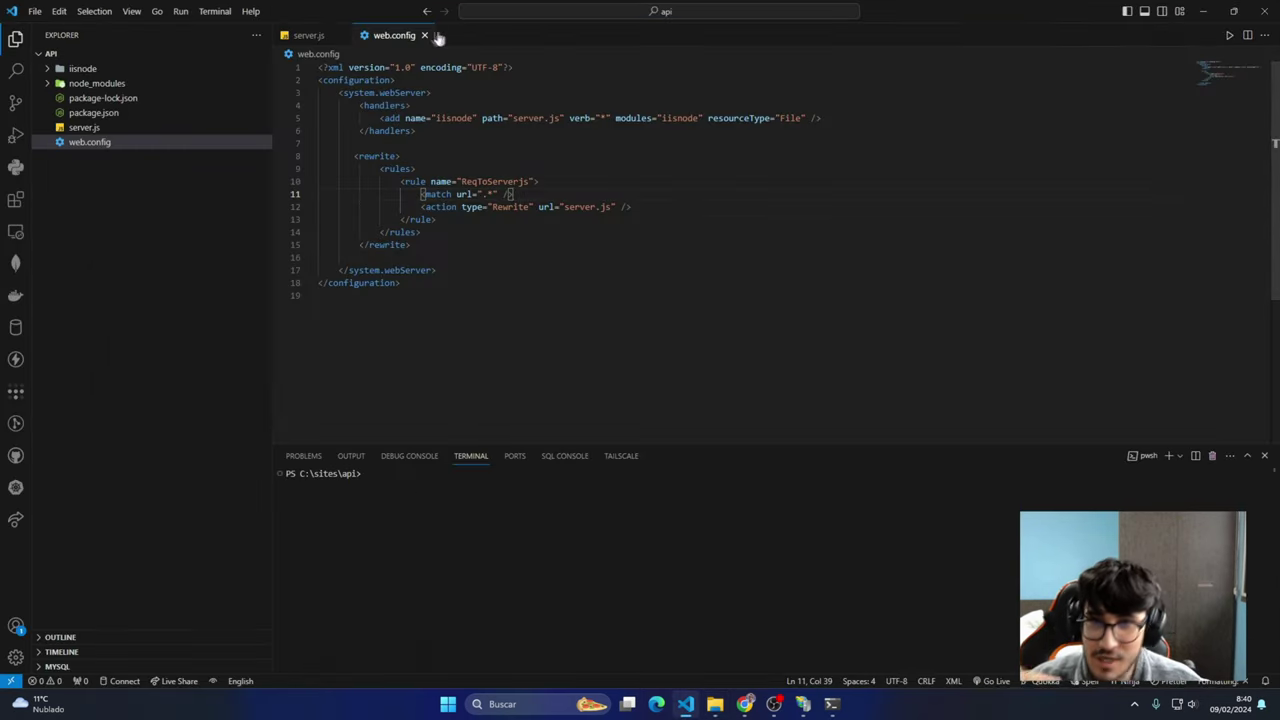
key("ctrl+Tab")
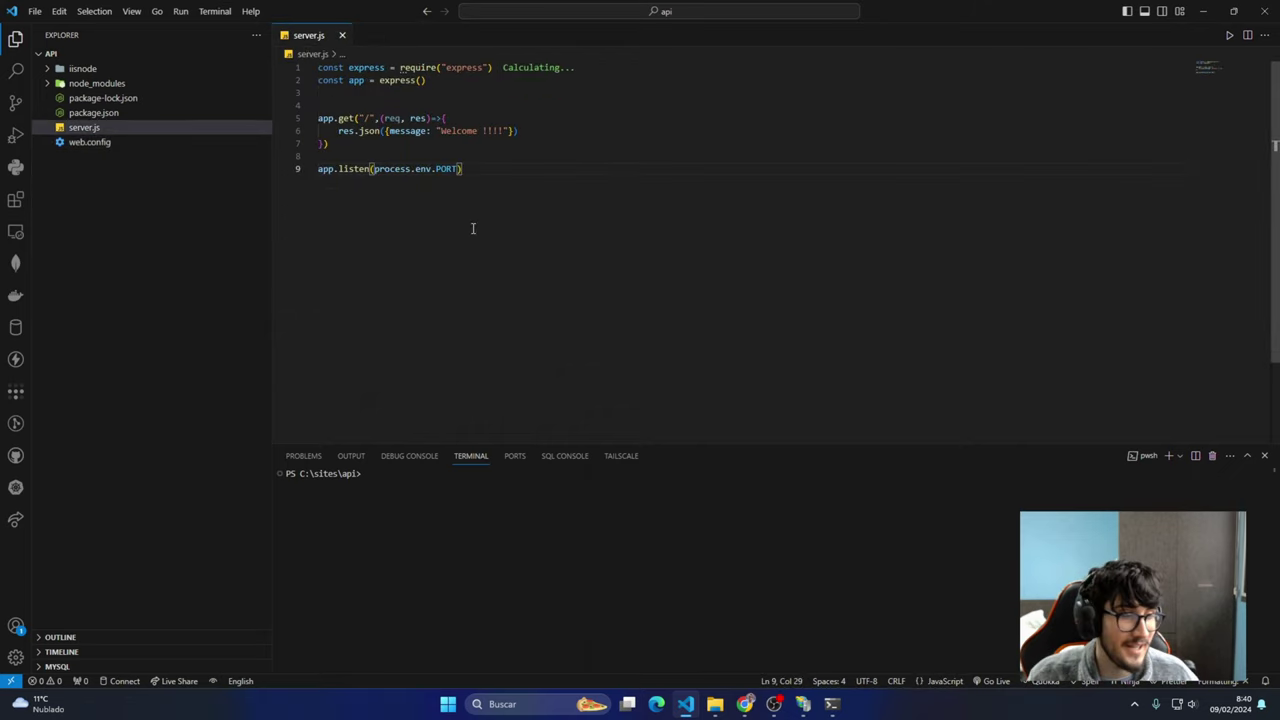
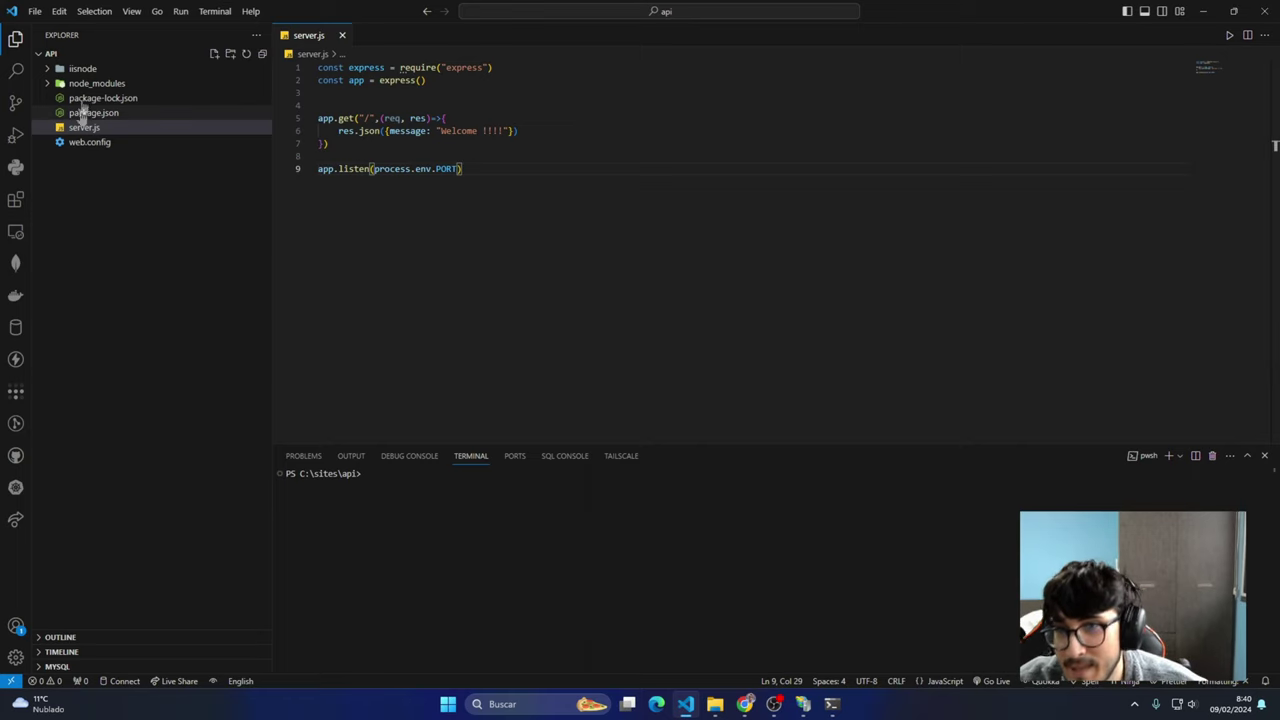
left_click(83, 113)
left_click(433, 119)
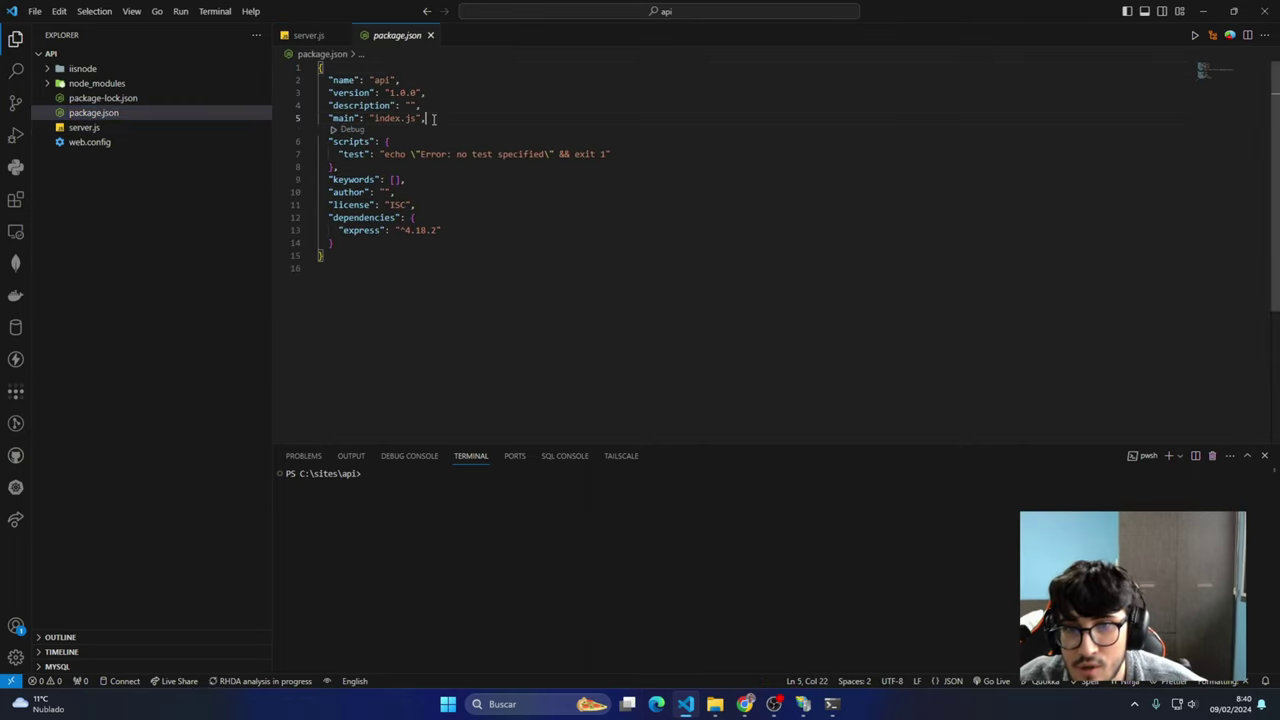
key("Return")
type("\"type")
key("Return")
key("Down")
key("Return")
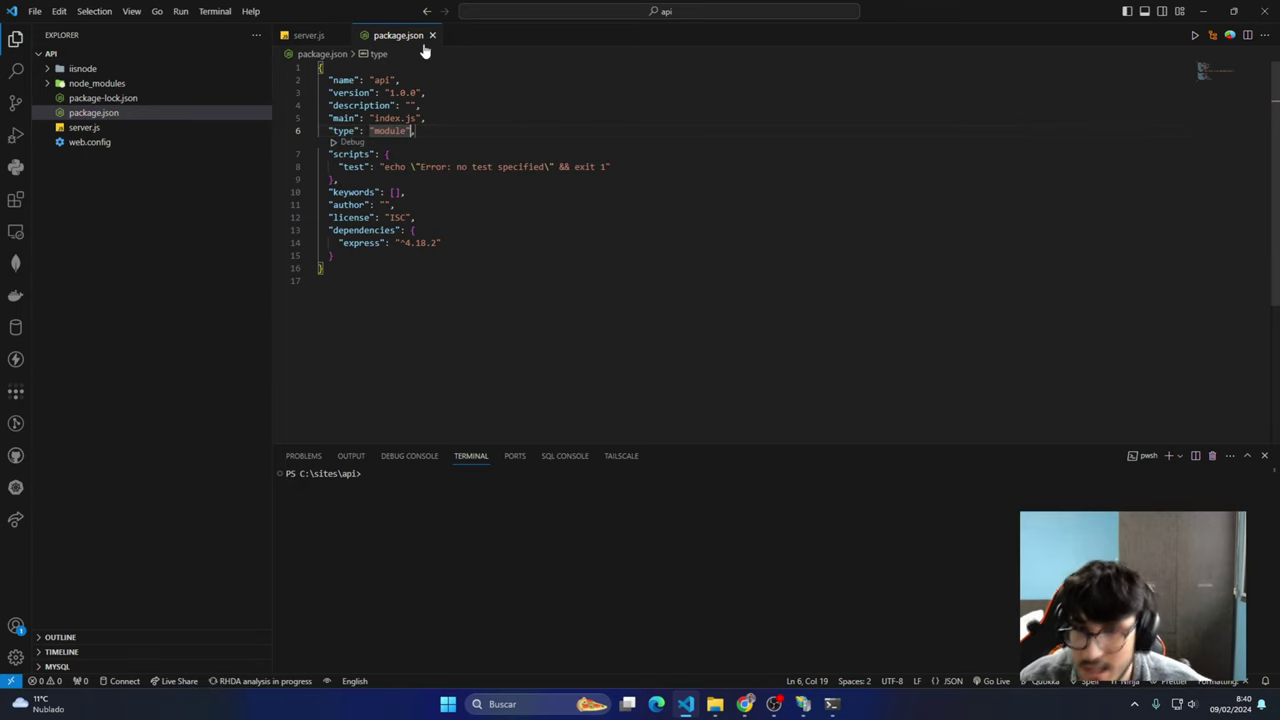
left_click(432, 35)
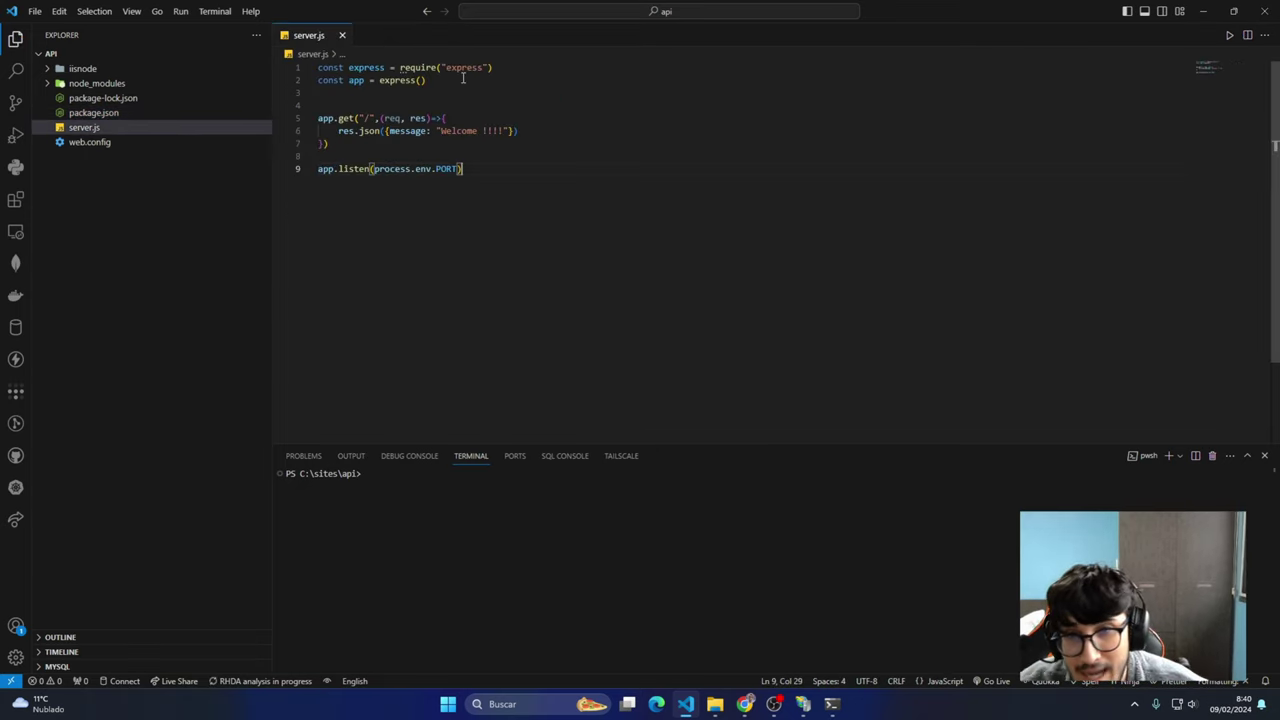
Replace the require line in server.js with import express from "express" and format the document
left_click_drag(320, 80, 229, 72)
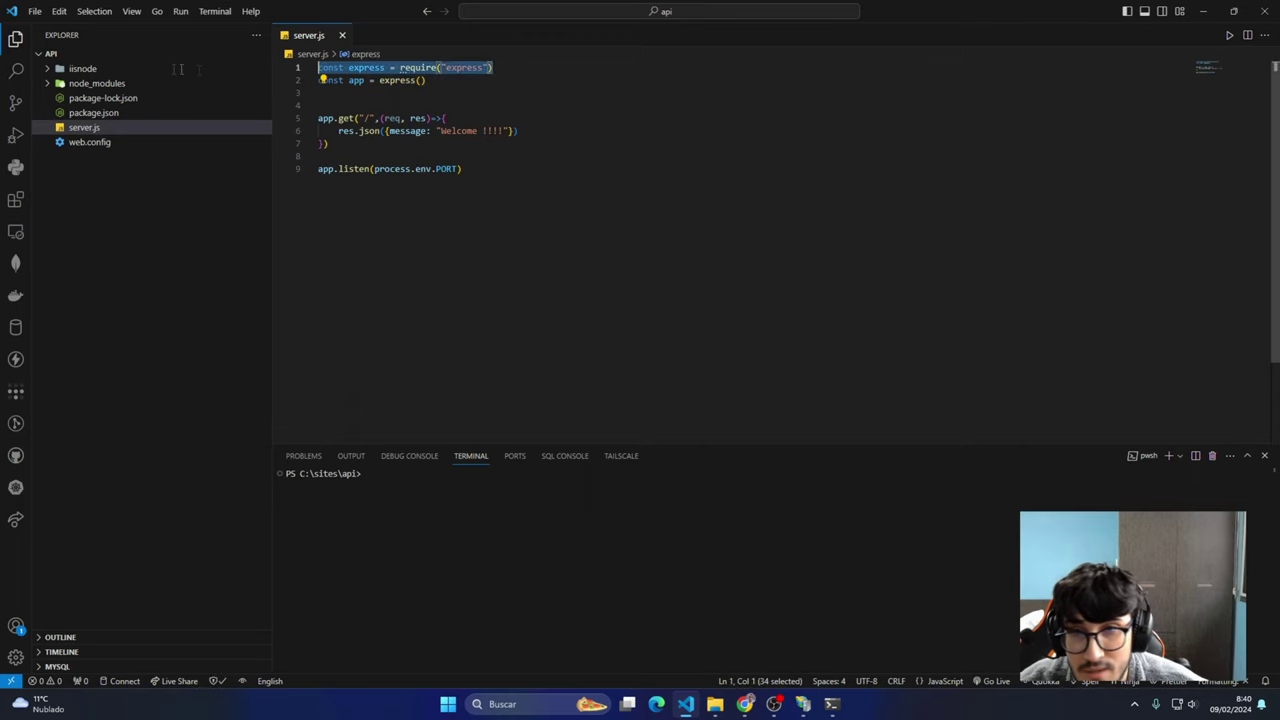
key("BackSpace")
key("Return")
key("Return")
key("Up")
key("Up")
type("i")
key("BackSpace")
type("import express from '")
key("BackSpace")
type("\"expr")
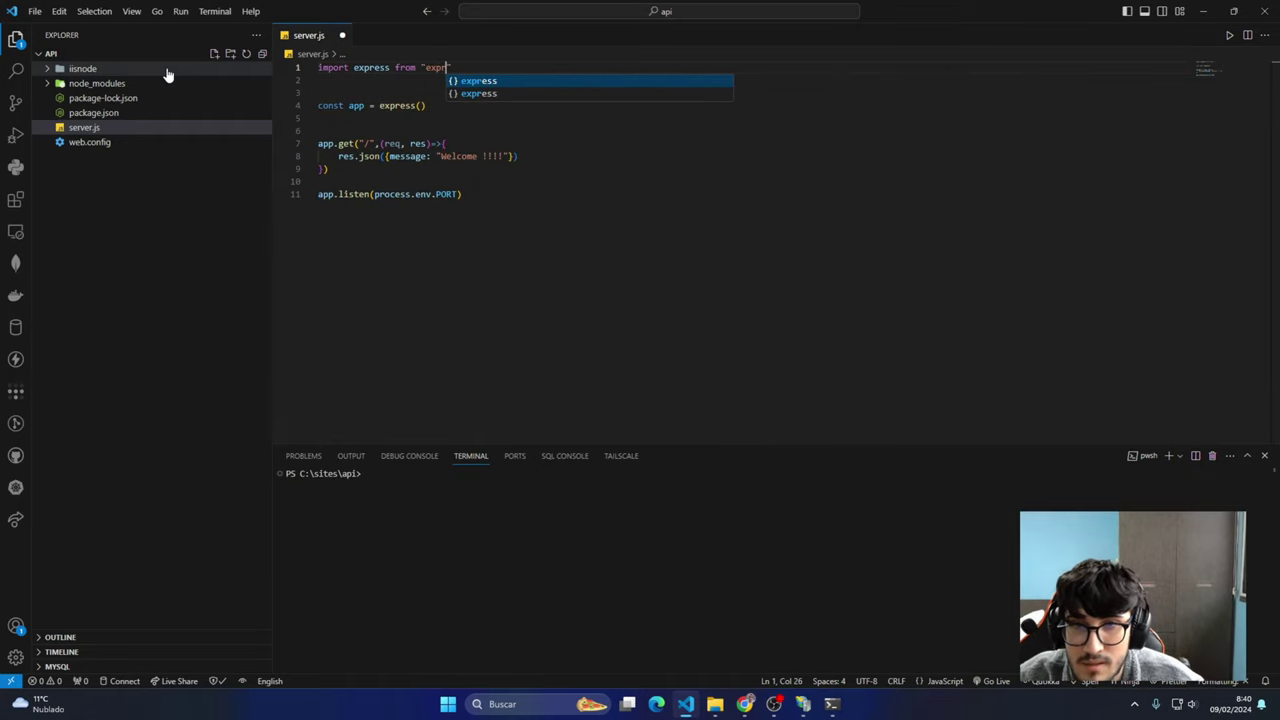
key("Return")
right_click(661, 80)
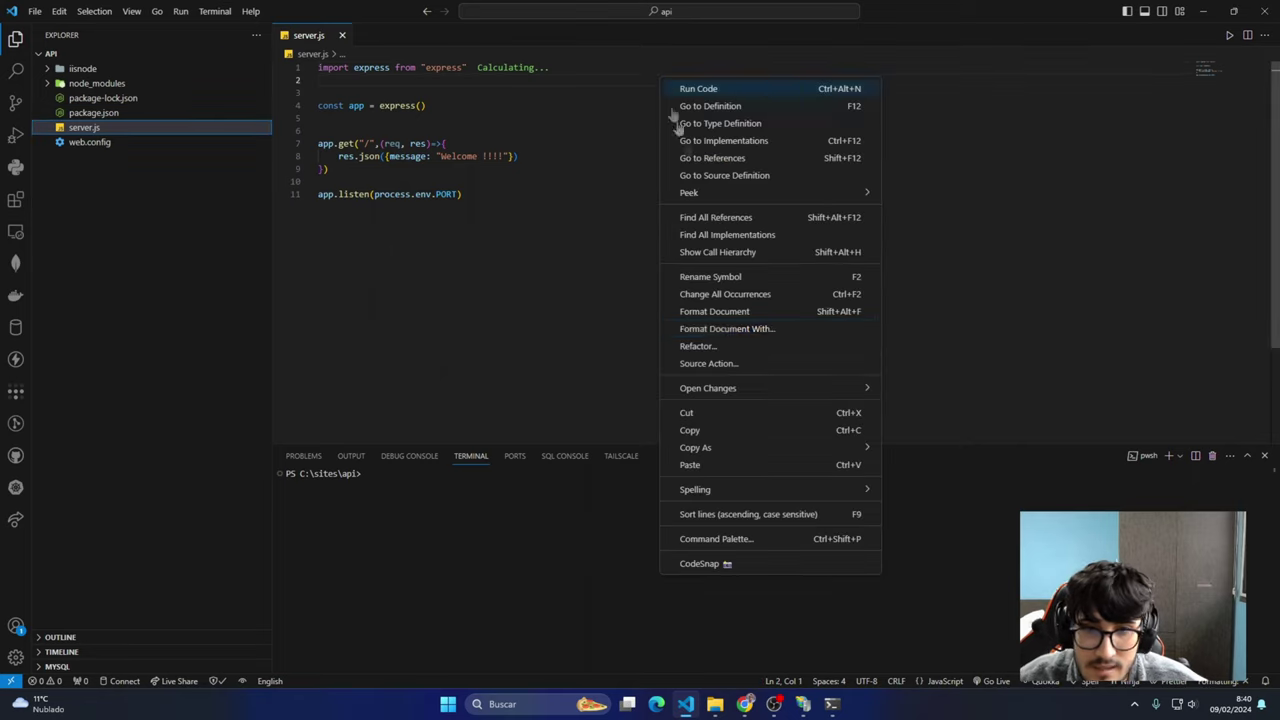
left_click(709, 312)
Duplicate the app.listen line in server.js, comment out the process.env.PORT version, set the copy's port to 4000 and save
left_click(516, 172)
key("shift+alt+Down")
left_click(319, 169)
type("//")
left_click_drag(376, 181, 462, 181)
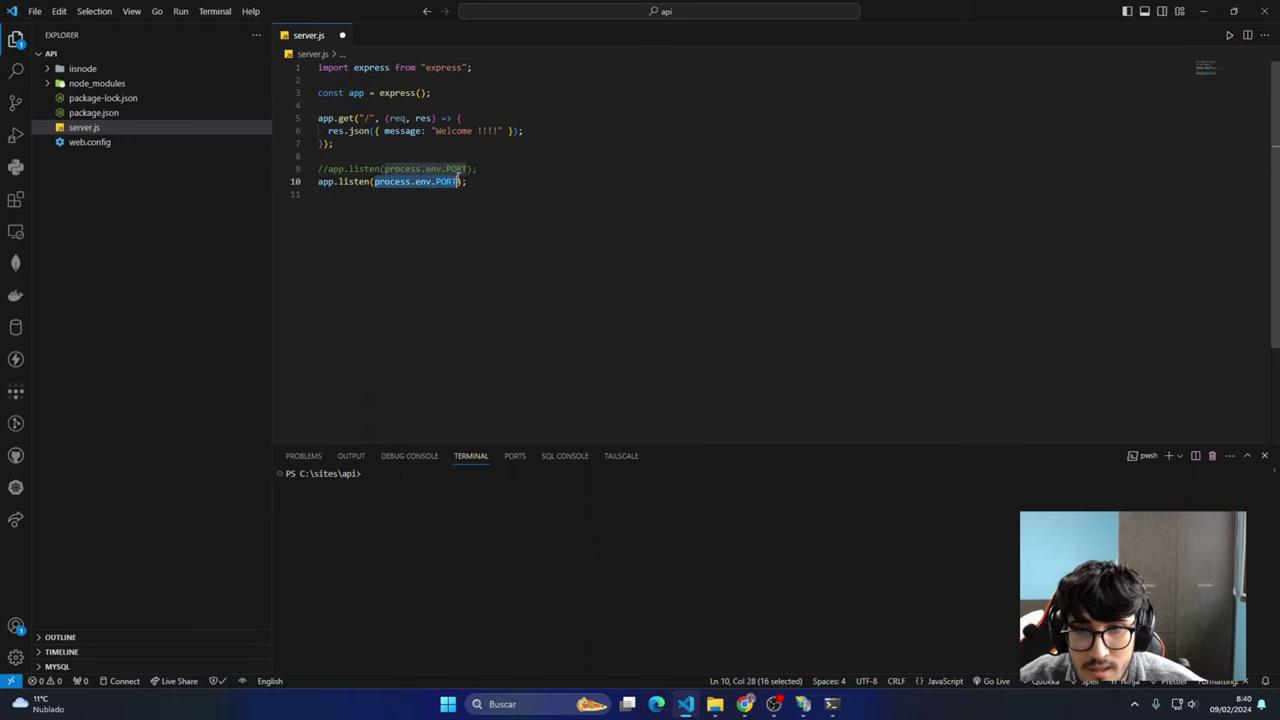
type("4000")
key("ctrl+s")
Set the port in the active app.listen line to 4001
right_click(463, 193)
left_click(360, 557)
double_click(386, 181)
type("4001")
Run server.js with node in the integrated terminal
left_click(514, 594)
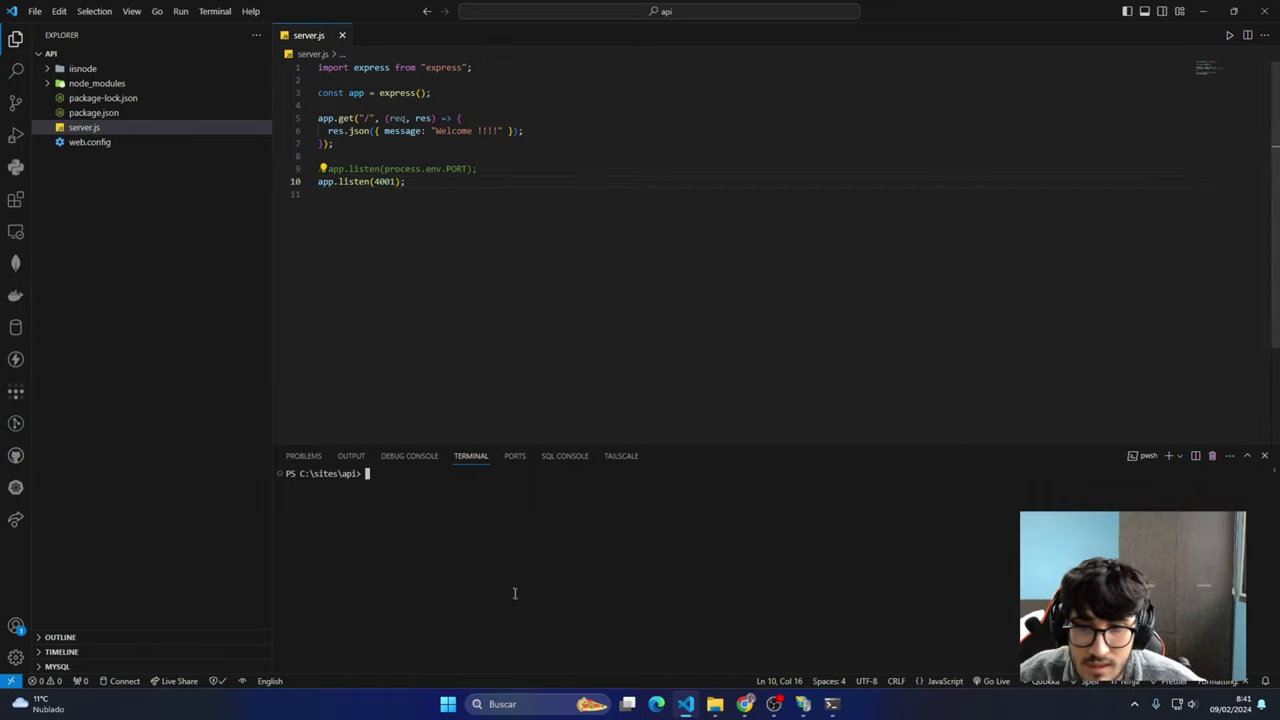
type("npm")
key("BackSpace")
key("BackSpace")
key("BackSpace")
type("node s")
key("Tab")
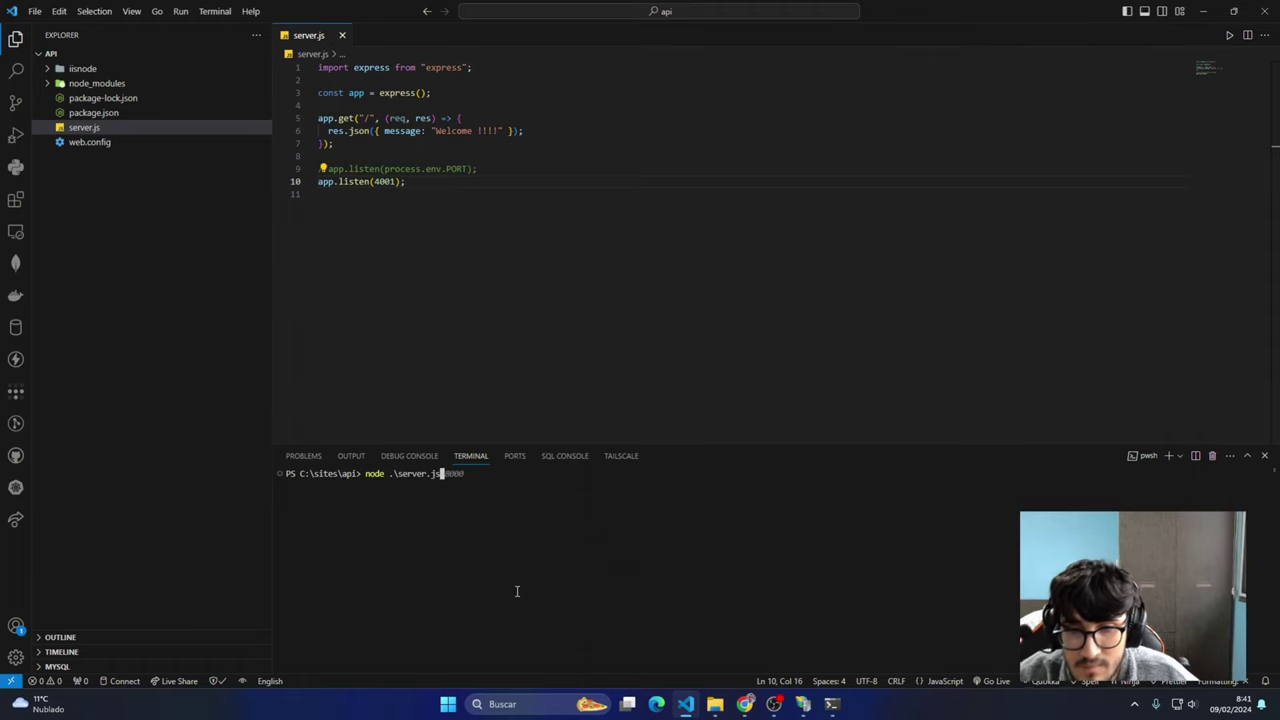
key("Return")
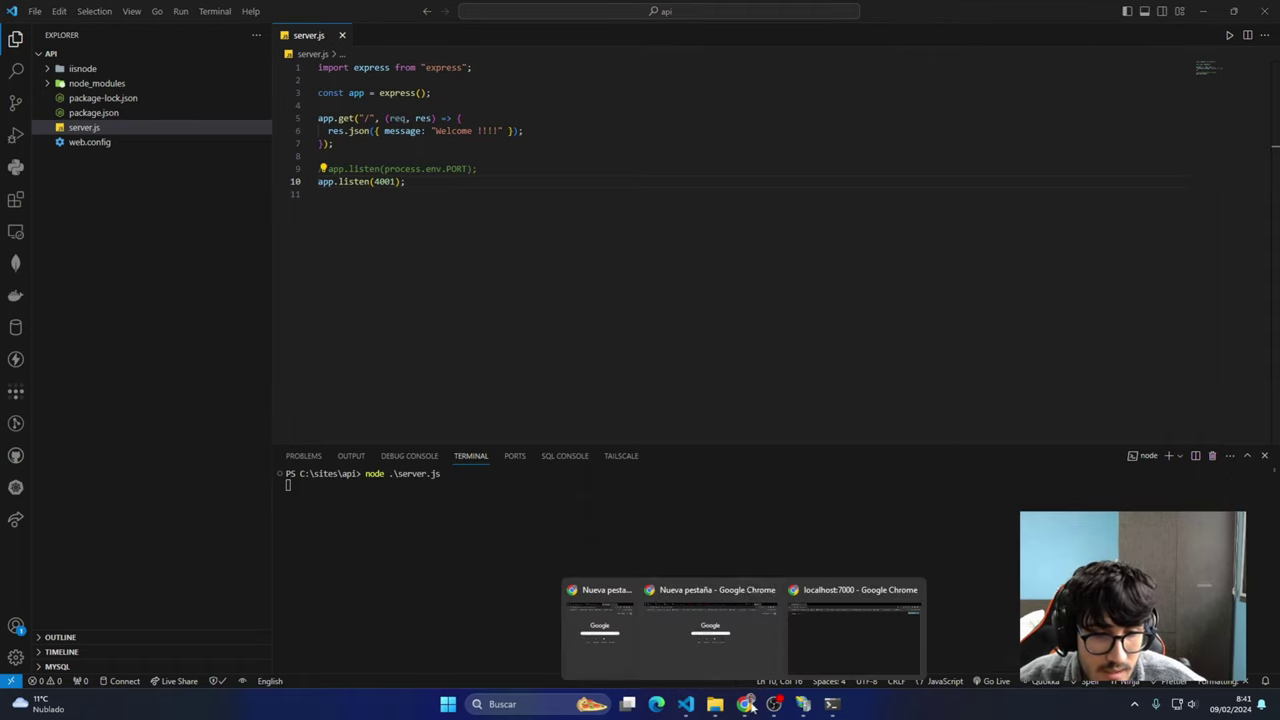
Switch to Chrome, test localhost:4001 in a new tab, and close that tab to return to Visual Studio Code
mouse_move(745, 700)
left_click(838, 634)
left_click(195, 13)
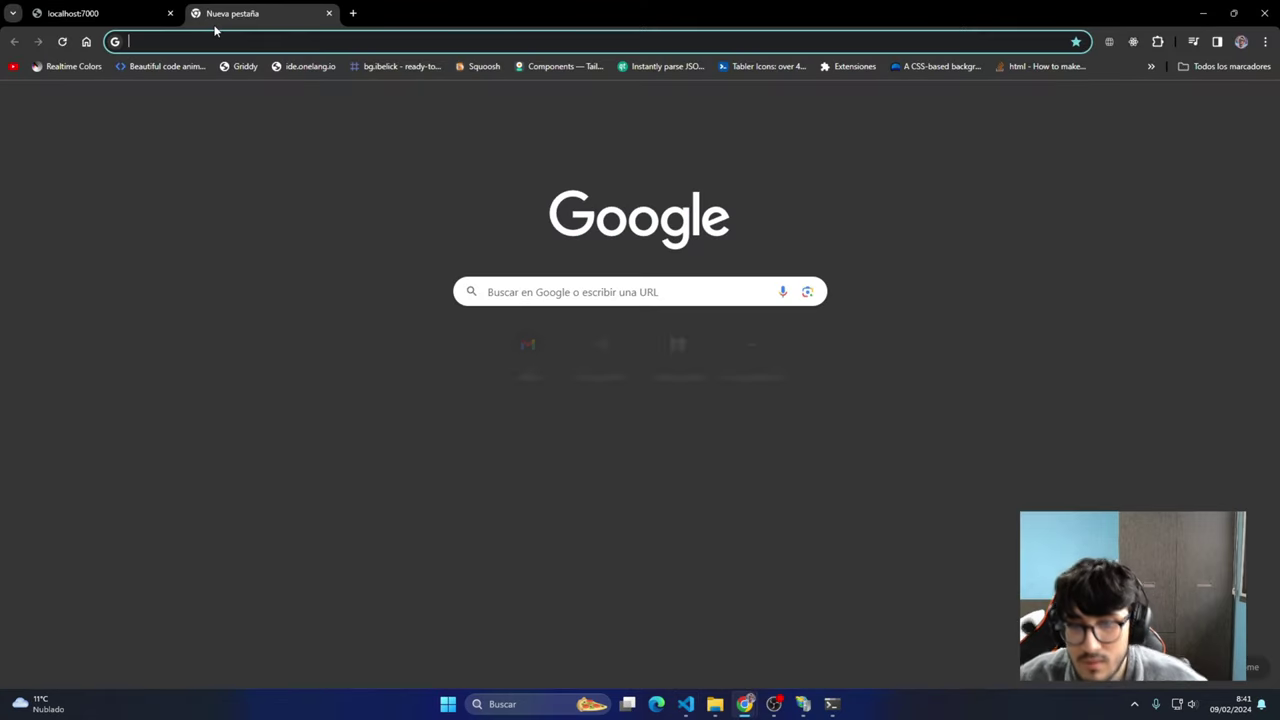
type("lco")
key("BackSpace")
key("BackSpace")
type("ocalhost:40001")
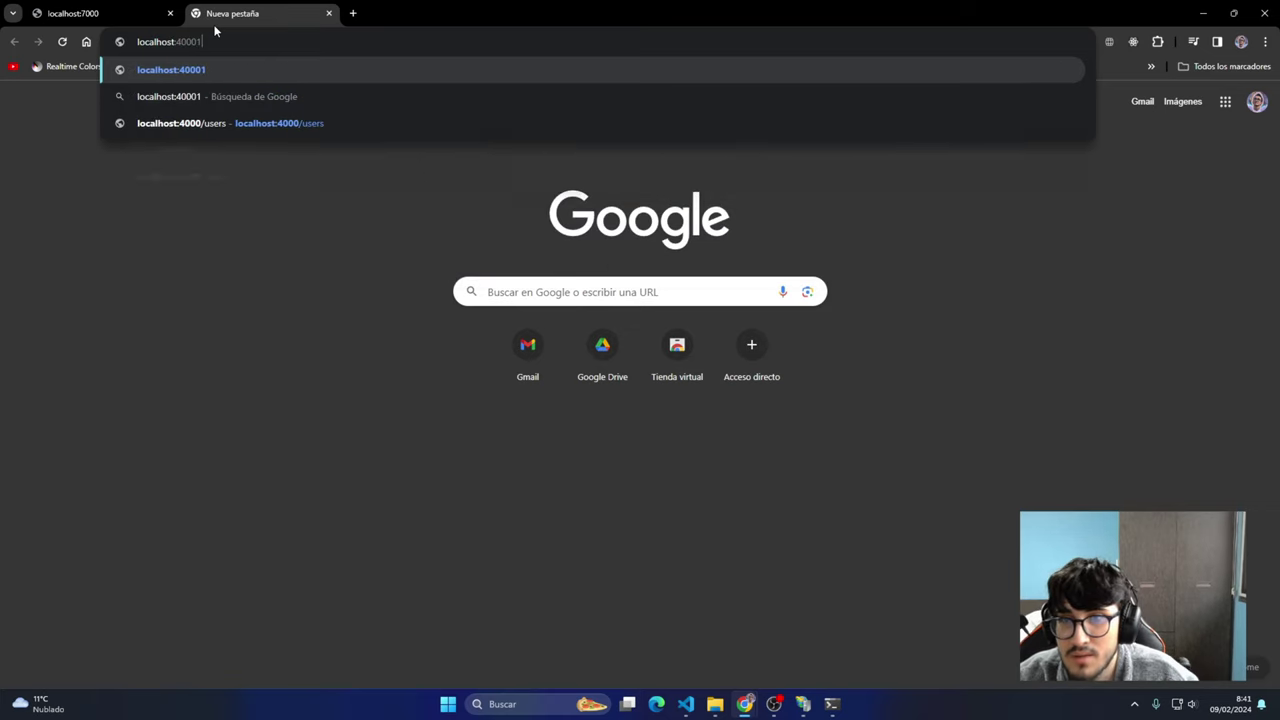
key("Return")
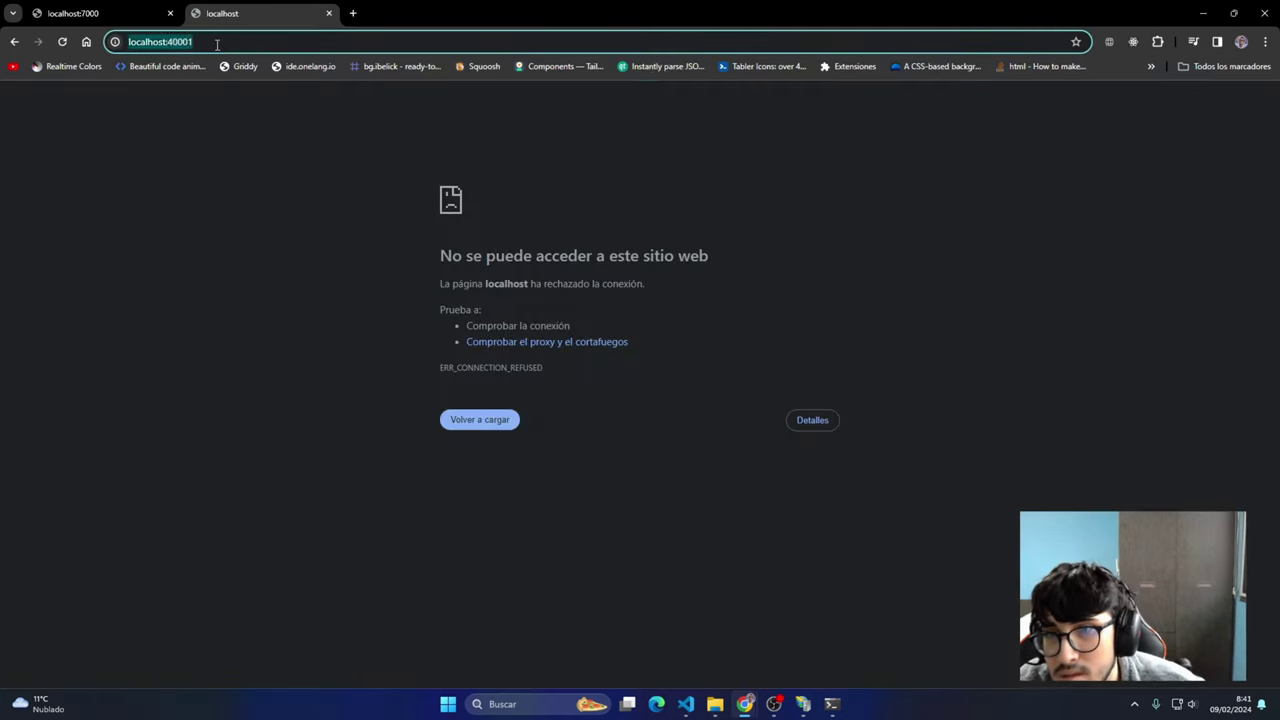
left_click(217, 44)
key("BackSpace")
type("1")
key("Return")
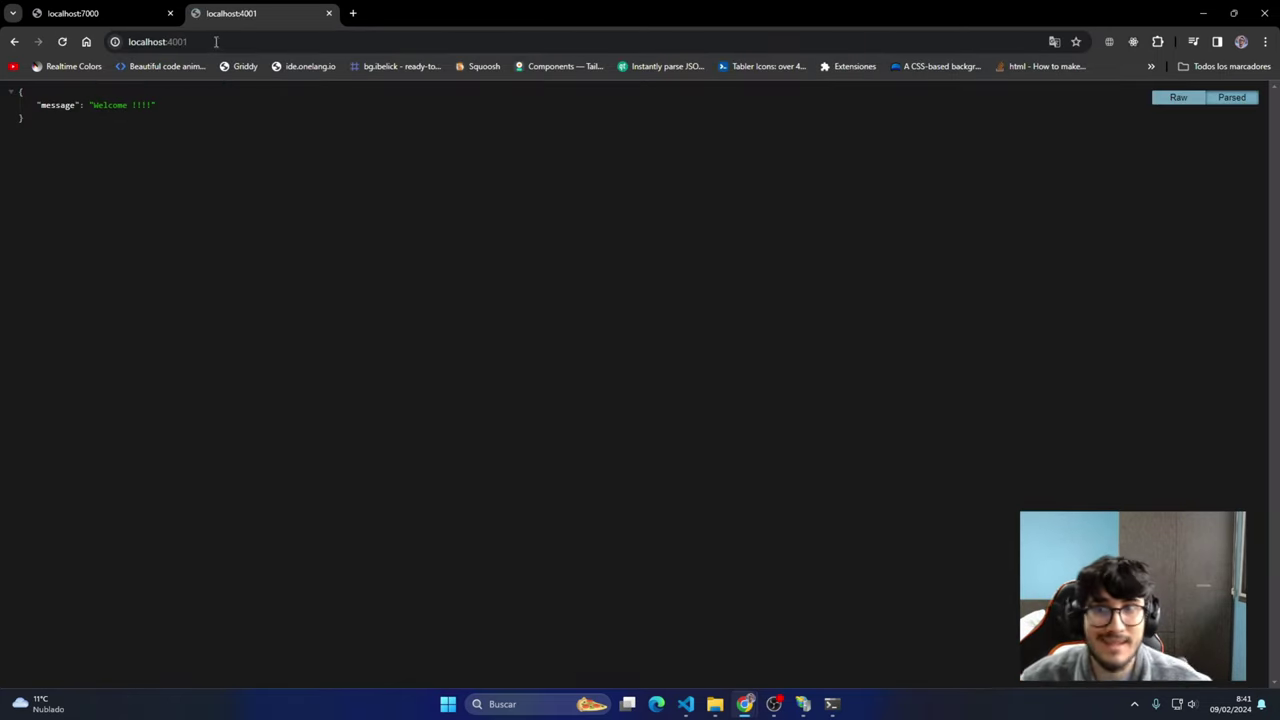
left_click(329, 13)
left_click(1206, 12)
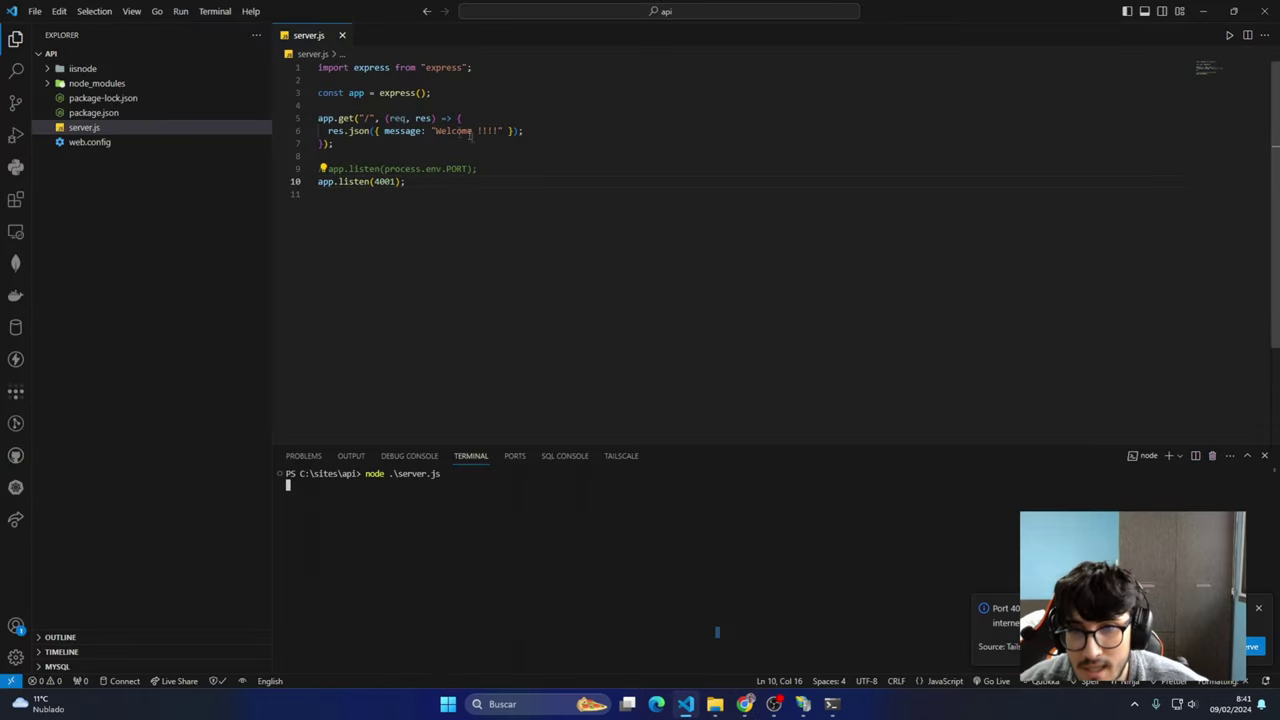
Comment out the app.listen(4001) line in server.js, reactivate the app.listen(process.env.PORT) line and save the file
left_click_drag(419, 181, 318, 181)
key("ctrl+slash")
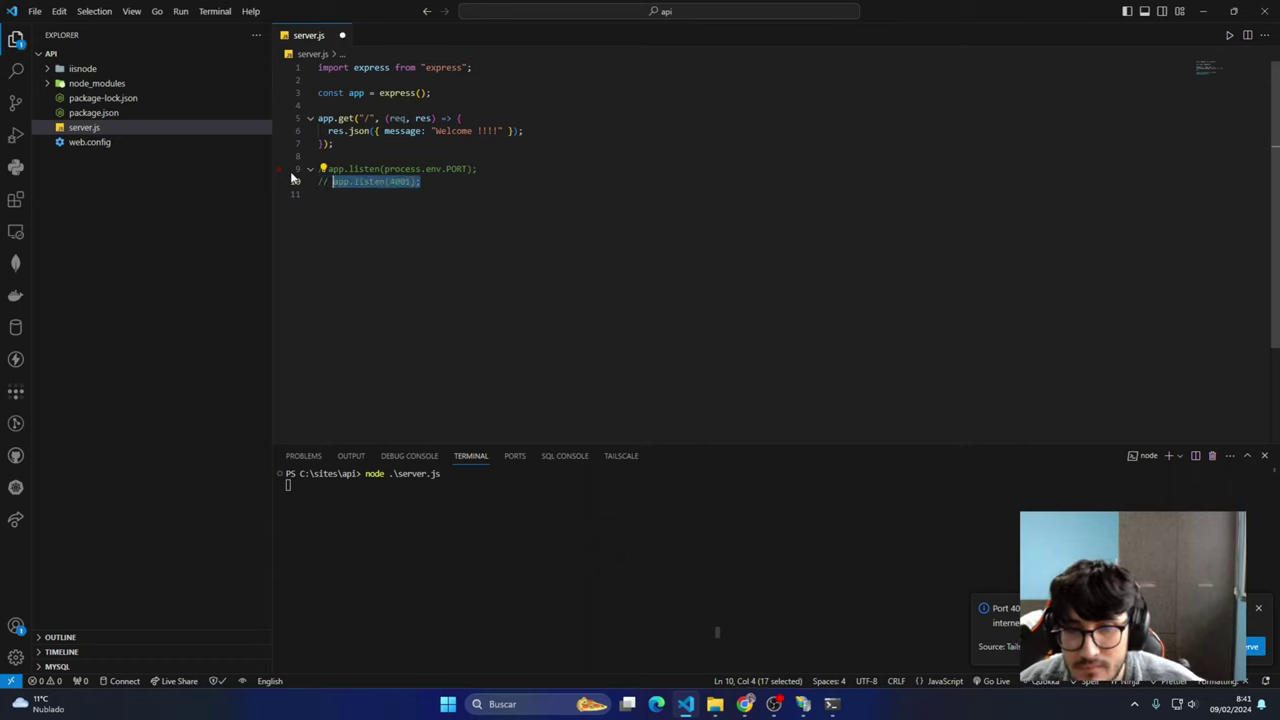
key("Up")
key("BackSpace")
key("BackSpace")
key("ctrl+s")
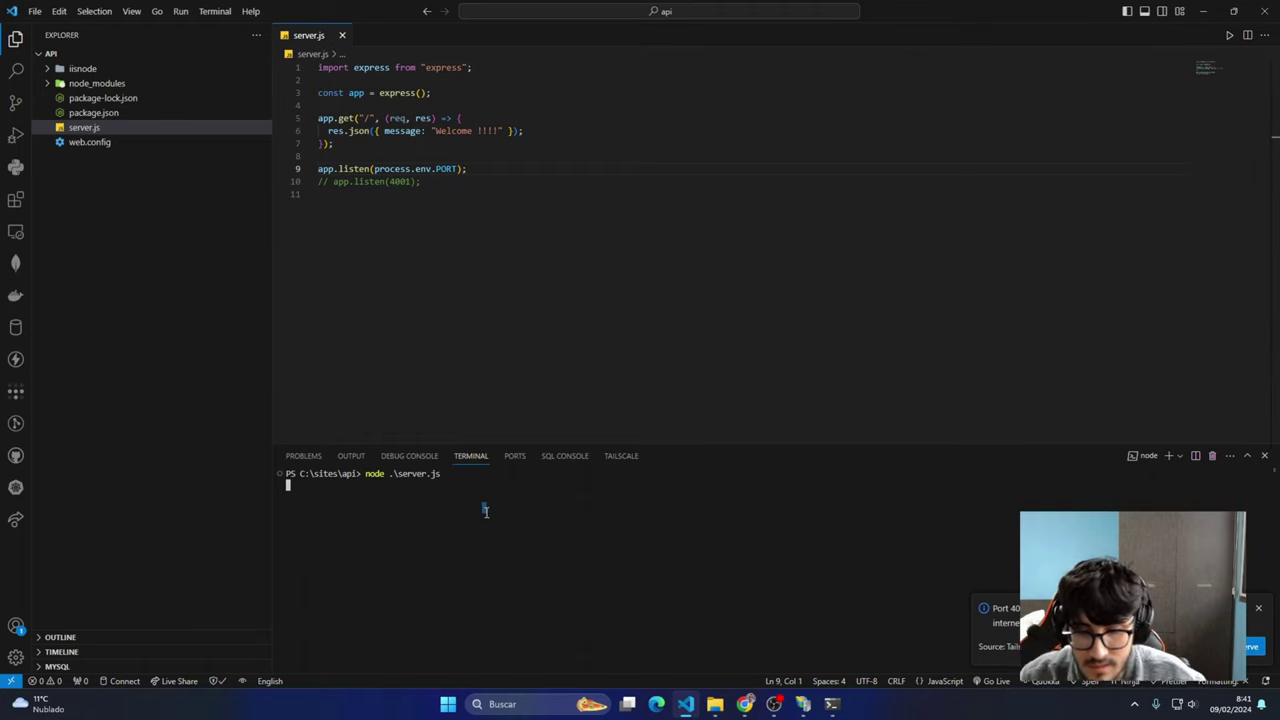
Stop the running node server in the integrated terminal and clear the terminal
key("ctrl+c")
type("cls")
key("Return")
key("ctrl+s")
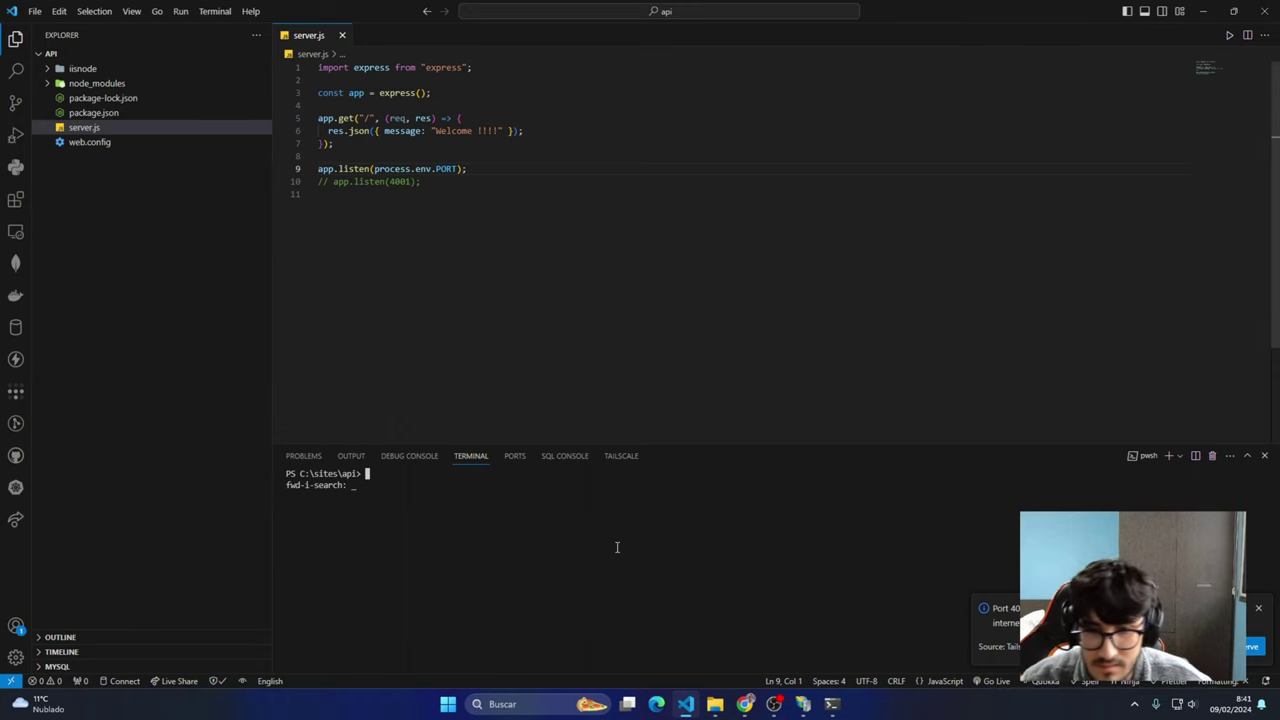
key("ctrl+c")
Switch to IIS Manager and restart the Api website
left_click(1202, 11)
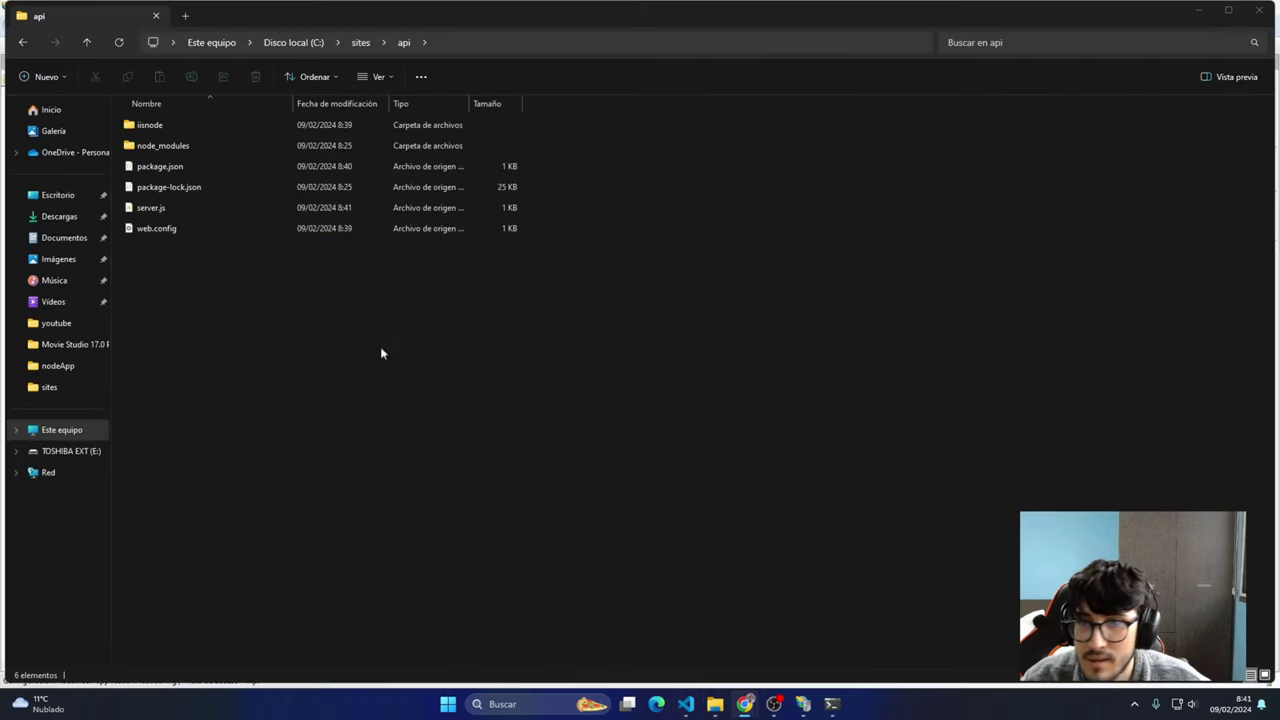
key("alt+Tab")
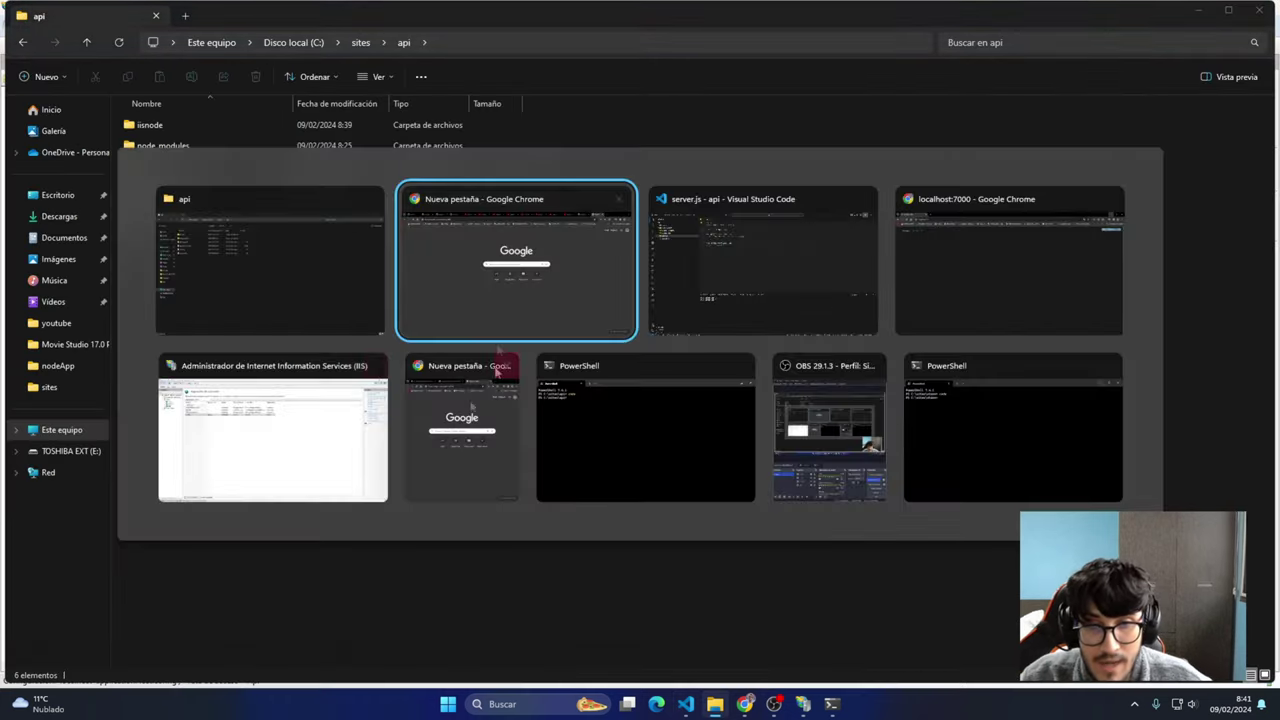
left_click(240, 450)
right_click(60, 152)
mouse_move(150, 244)
left_click(241, 252)
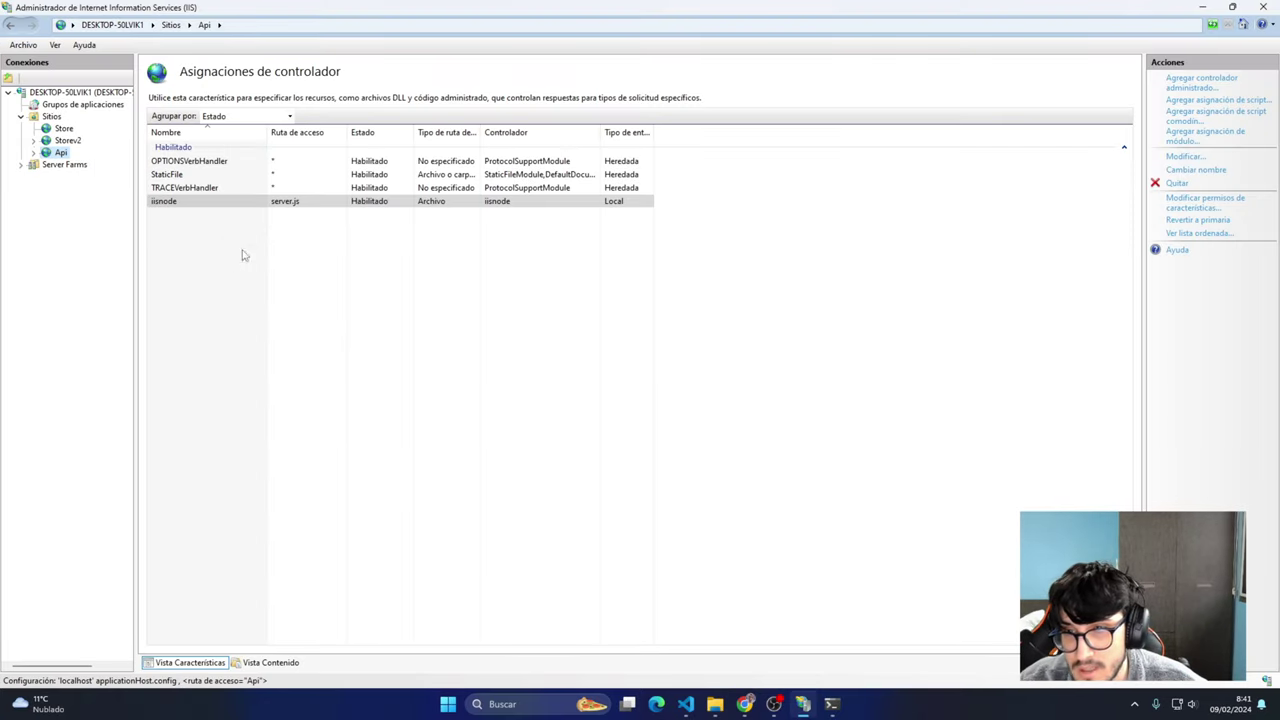
Stop the Api website completely and start it again
right_click(60, 152)
mouse_move(125, 246)
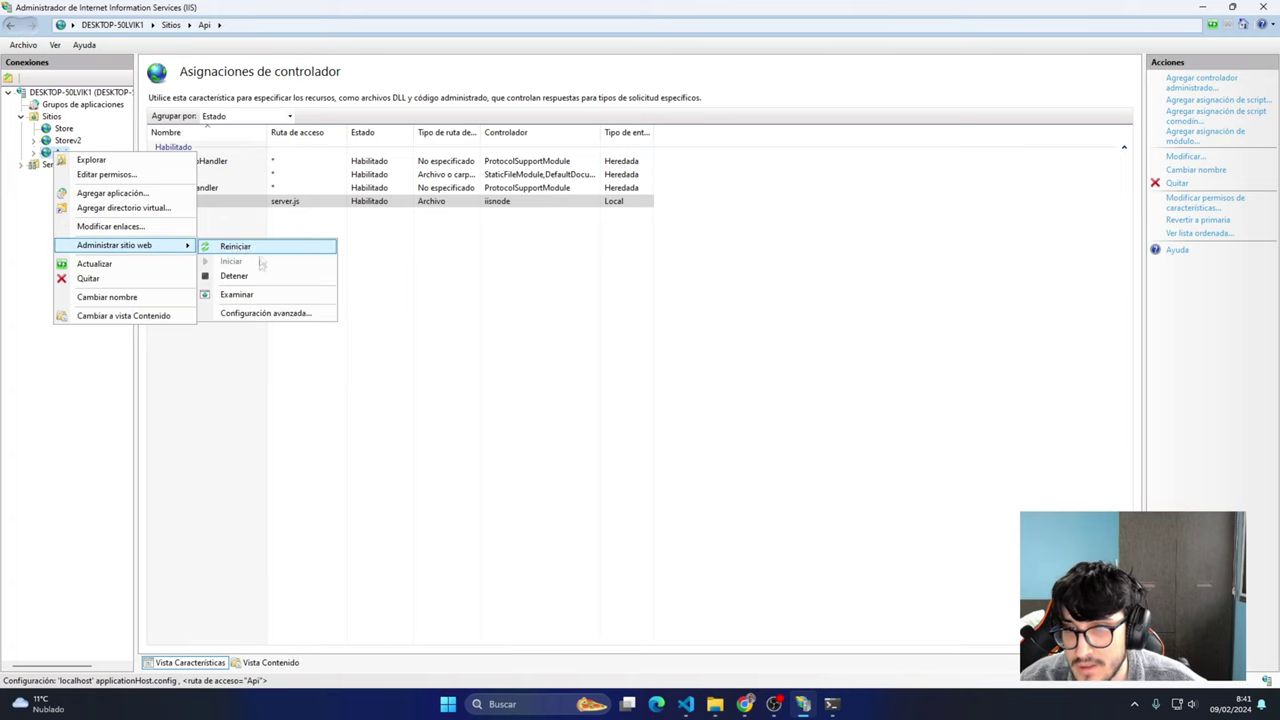
left_click(234, 277)
right_click(50, 155)
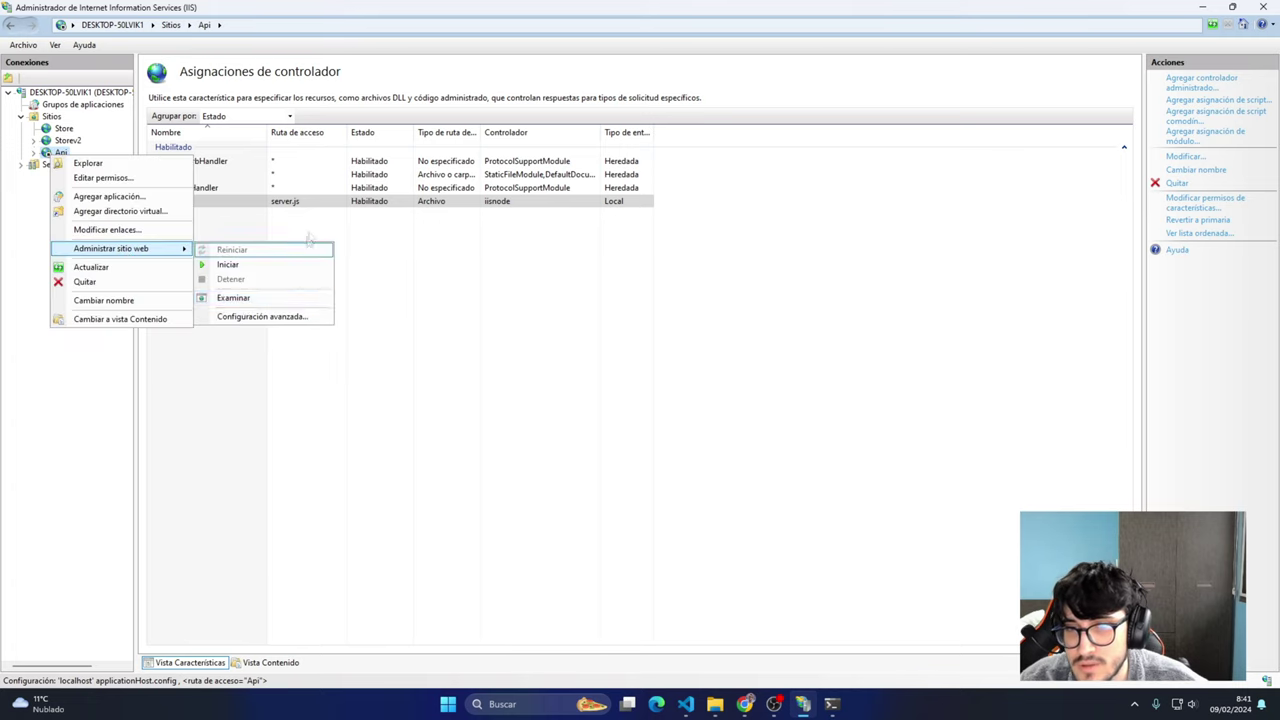
left_click(234, 265)
Switch to the Chrome window with localhost:7000 and load that address again to test the API
key("alt+Tab")
left_click(669, 269)
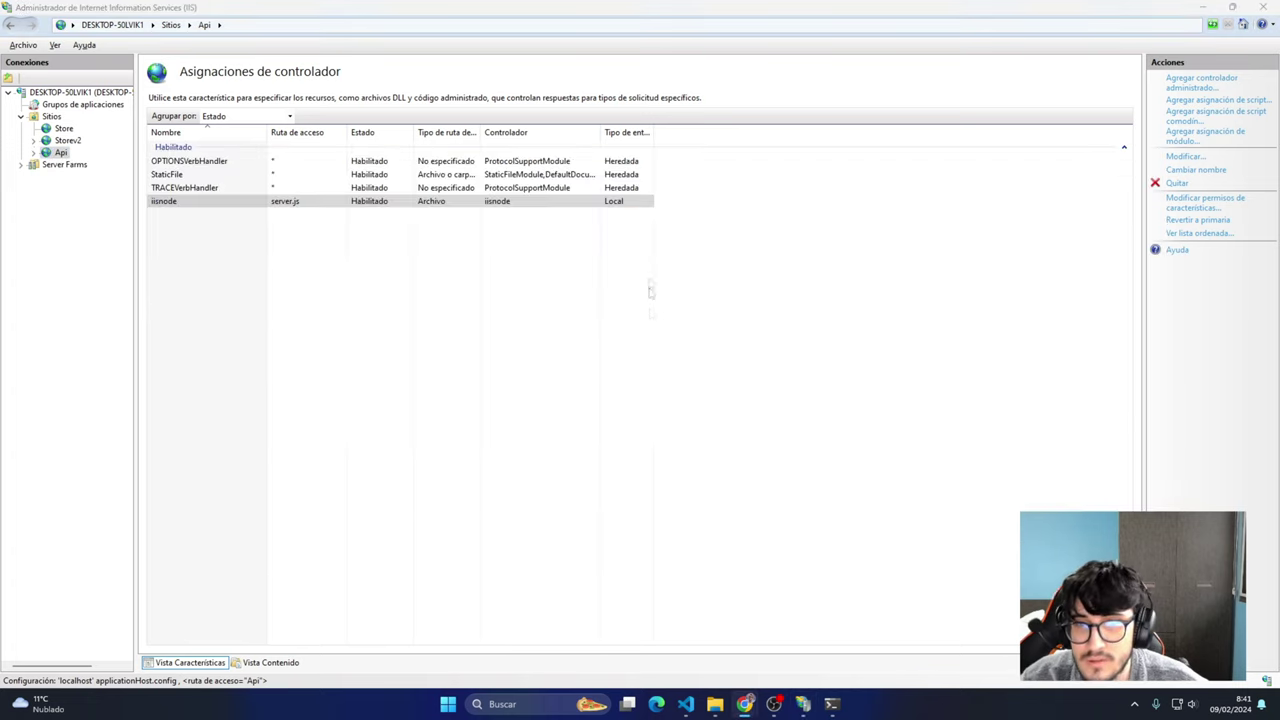
key("alt+Tab")
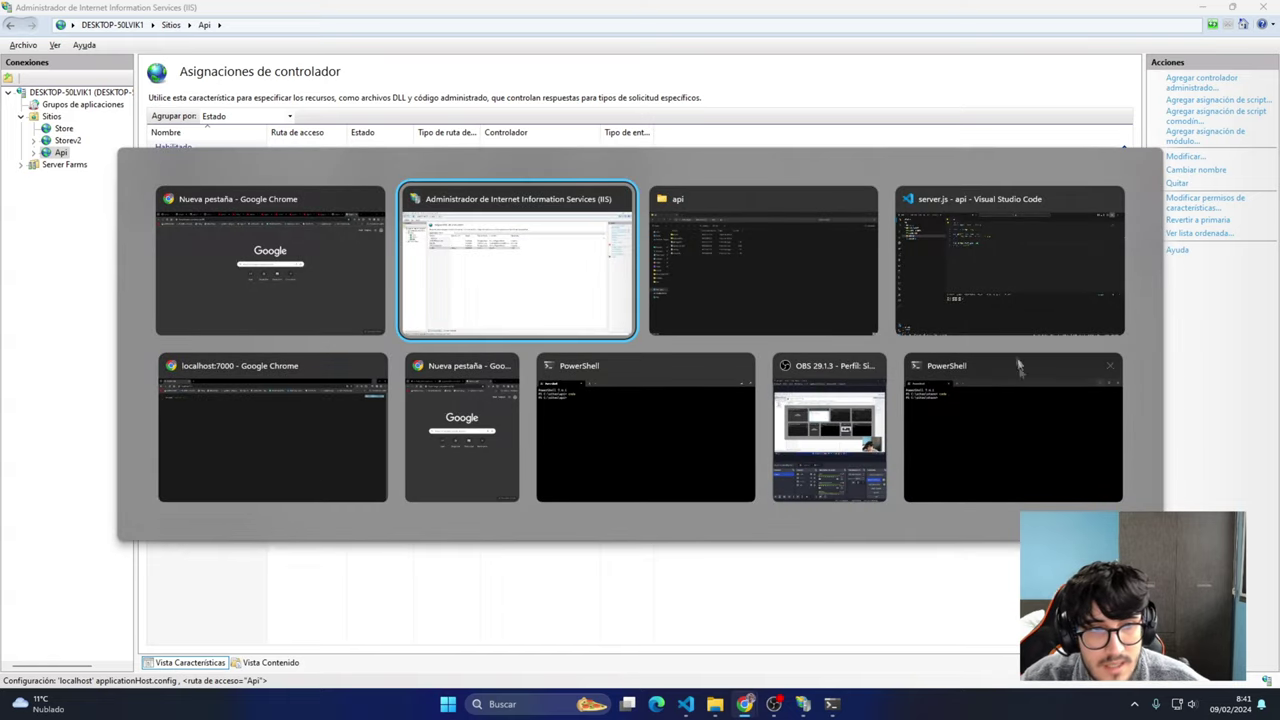
left_click(366, 430)
left_click(240, 44)
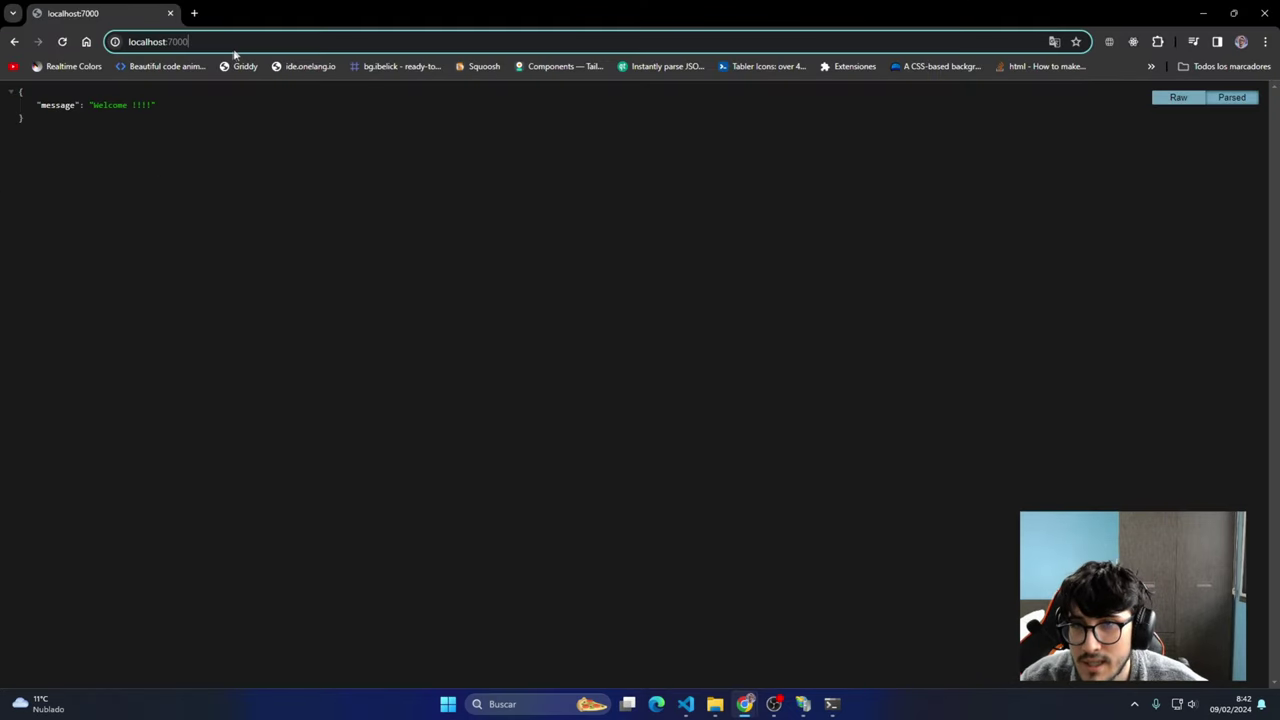
key("Return")
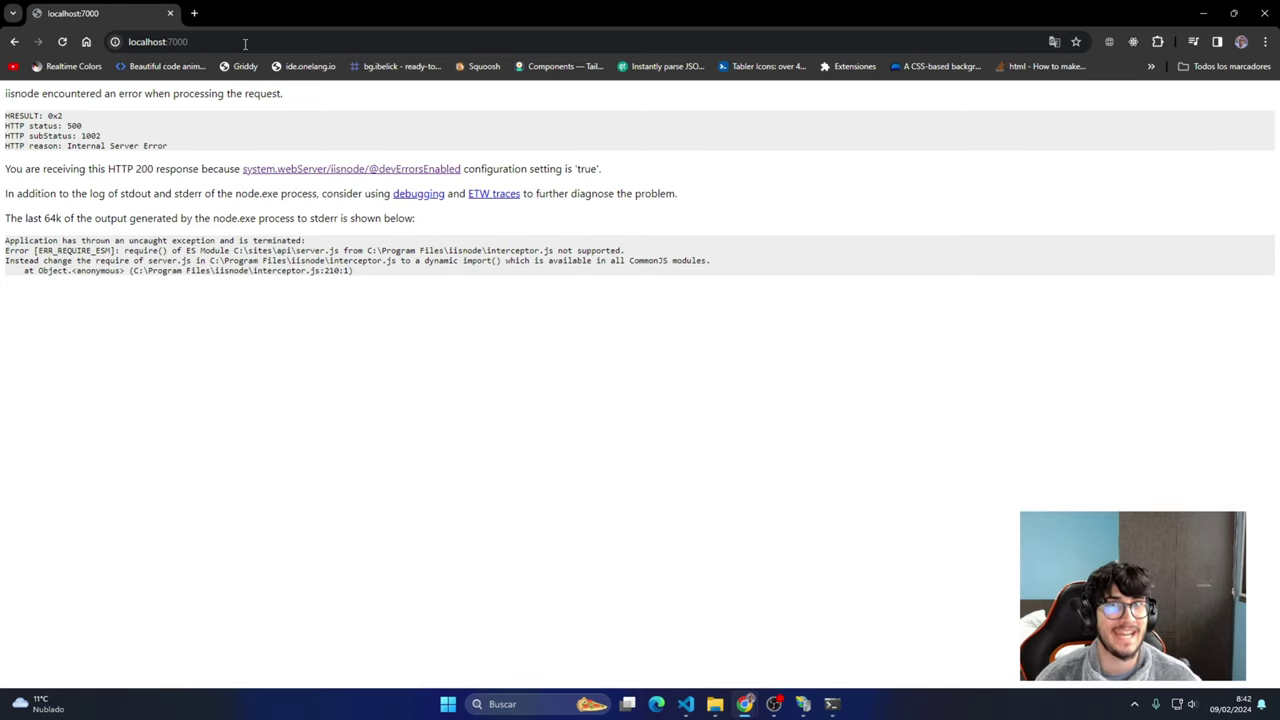
key("alt+Tab")
key("alt+Tab")
key("alt+Tab")
key("alt+Tab")
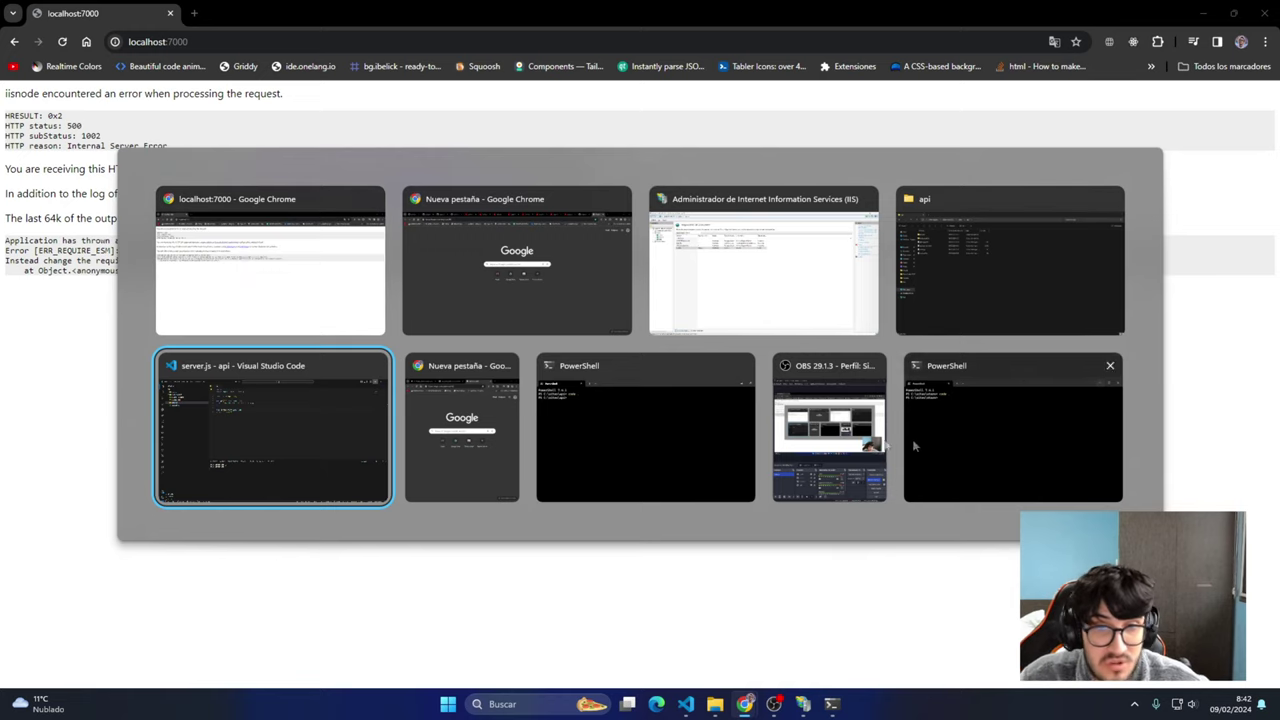
key("Escape")
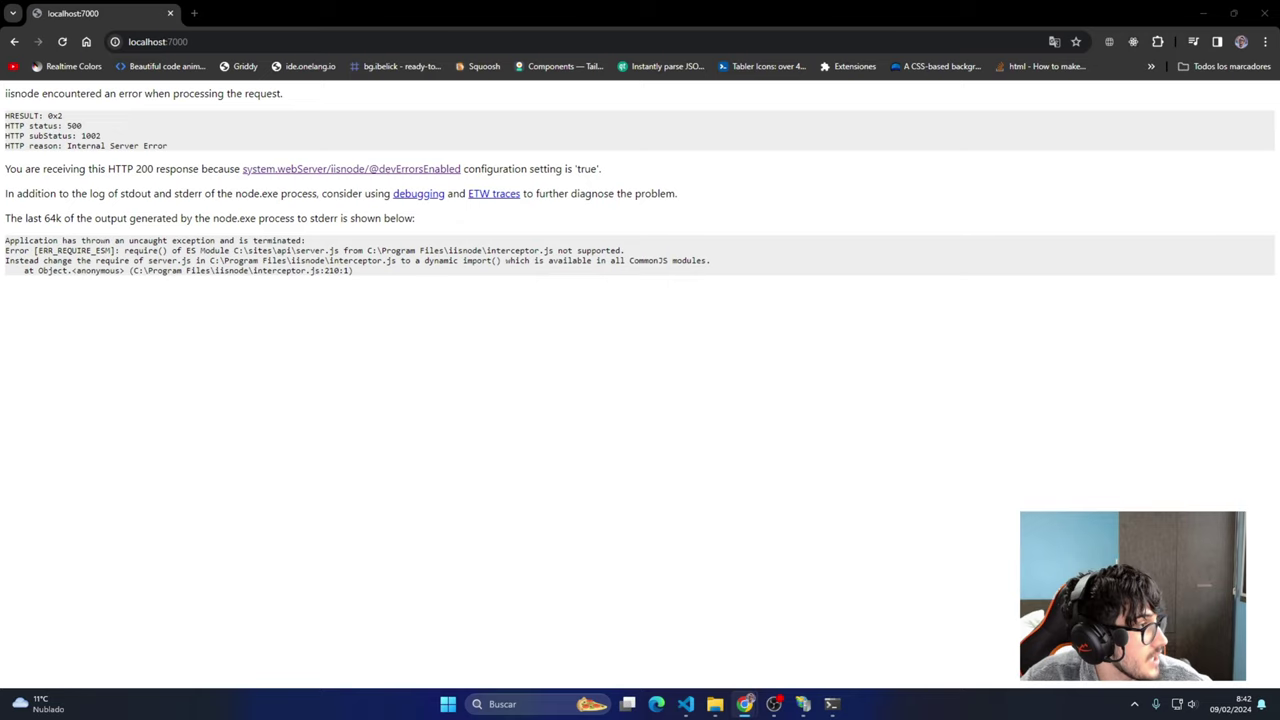
Reopen the closed Microsoft Tech Community article on ES6 import with IISNode and examine its package.json and web.config examples
key("ctrl+shift+t")
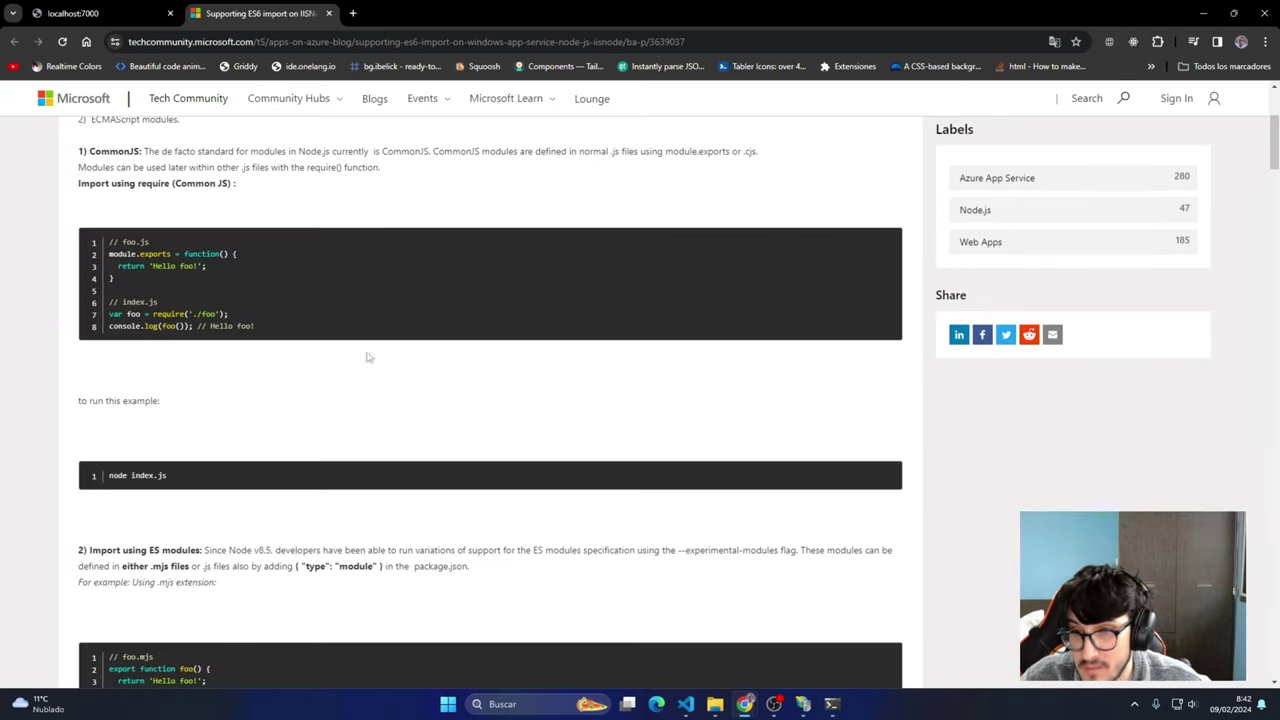
scroll(366, 357, "down", 20)
scroll(368, 382, "down", 10)
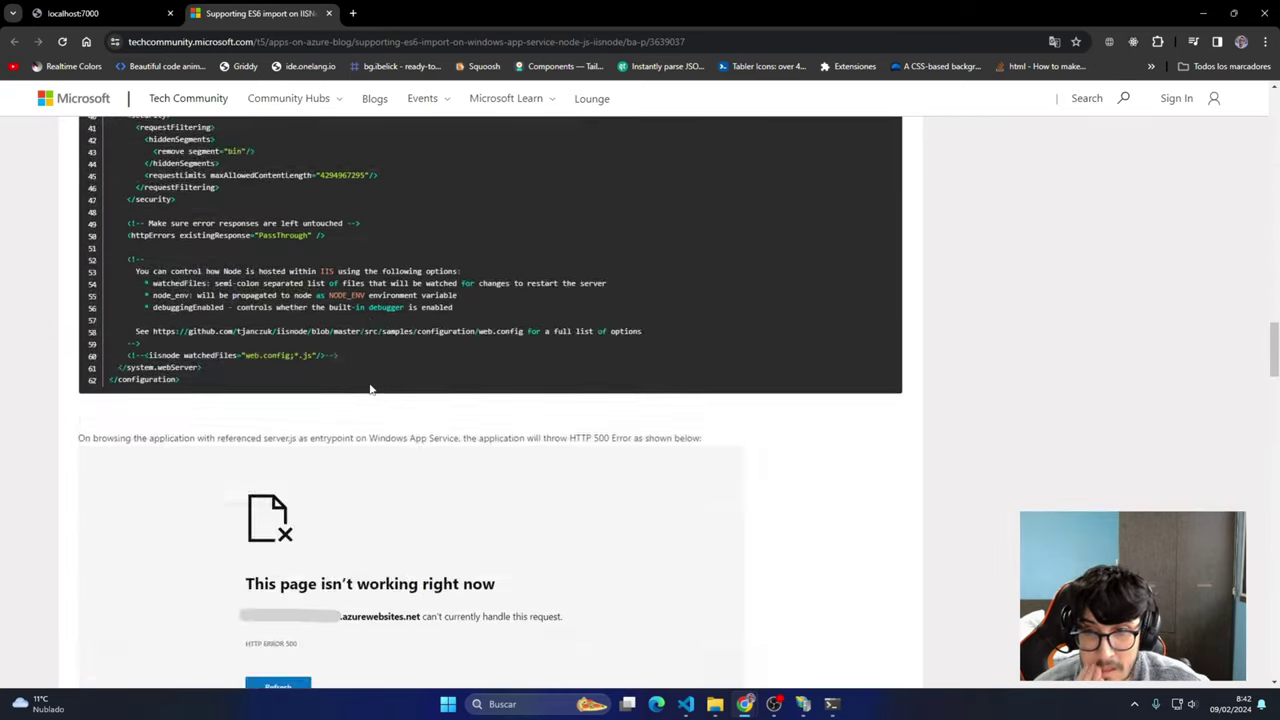
scroll(386, 364, "up", 12)
scroll(386, 364, "up", 20)
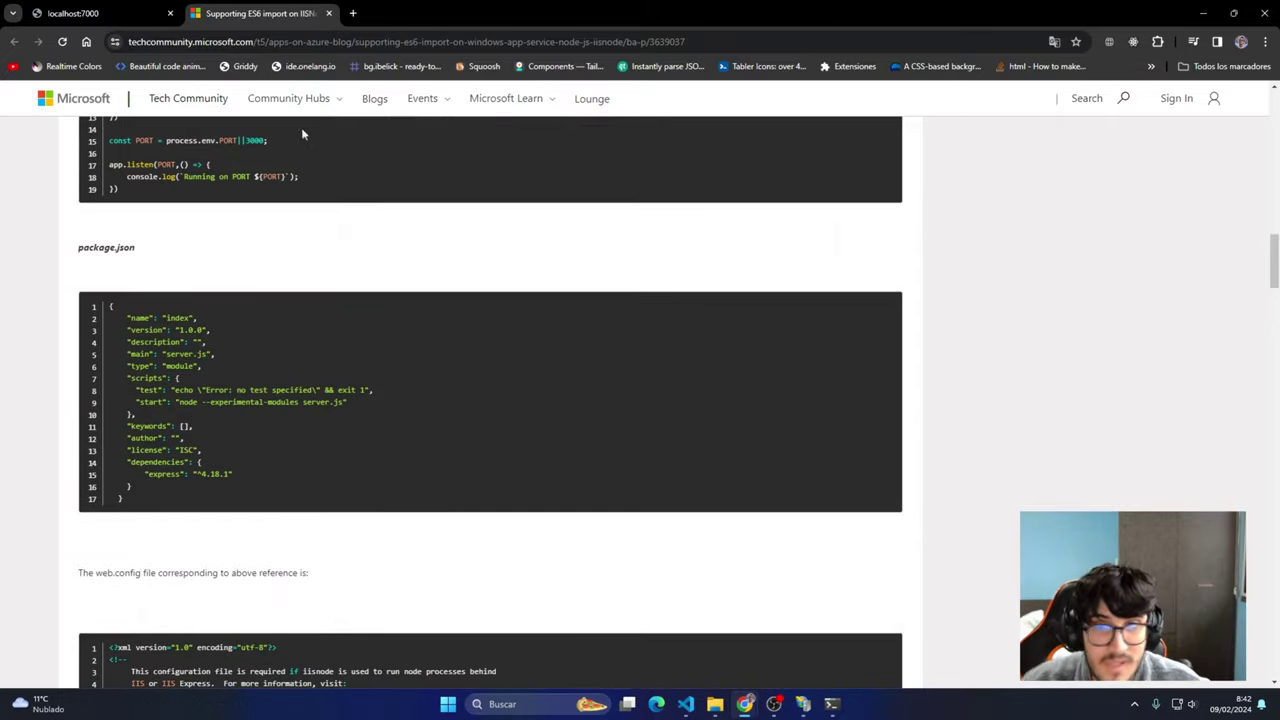
scroll(350, 280, "down", 5)
scroll(354, 286, "up", 5)
key("Tab")
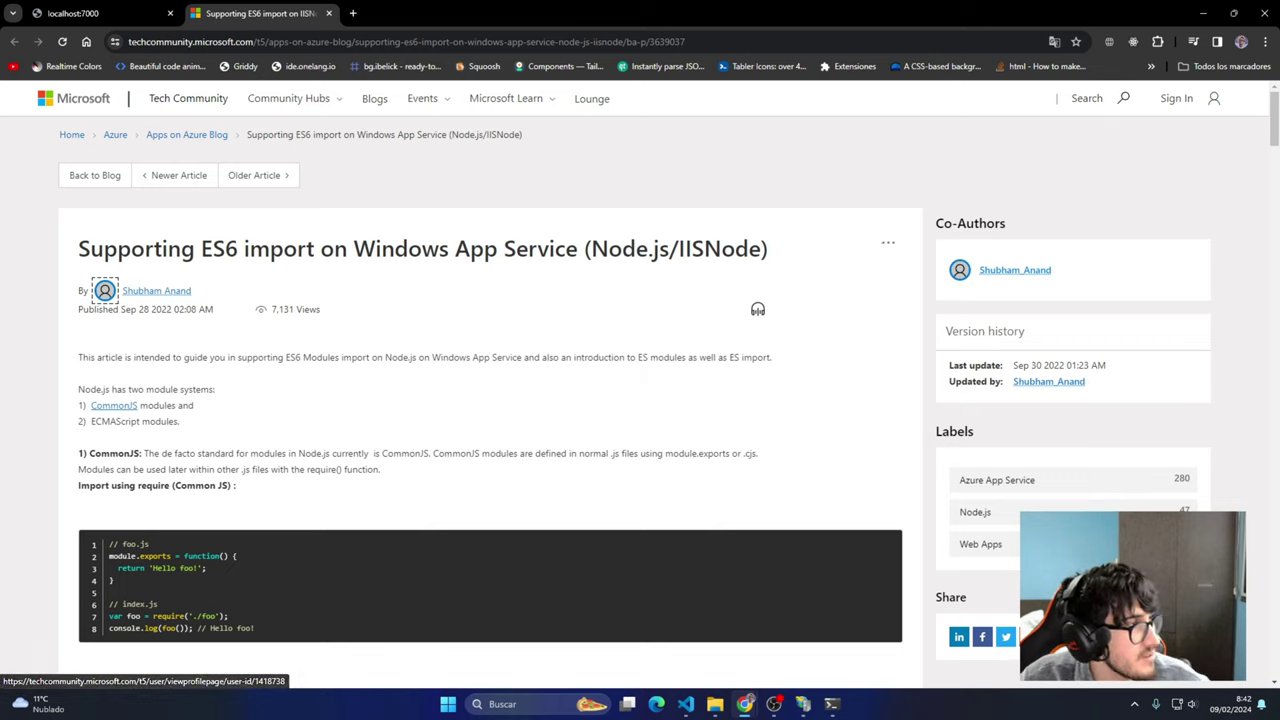
key("alt+Tab")
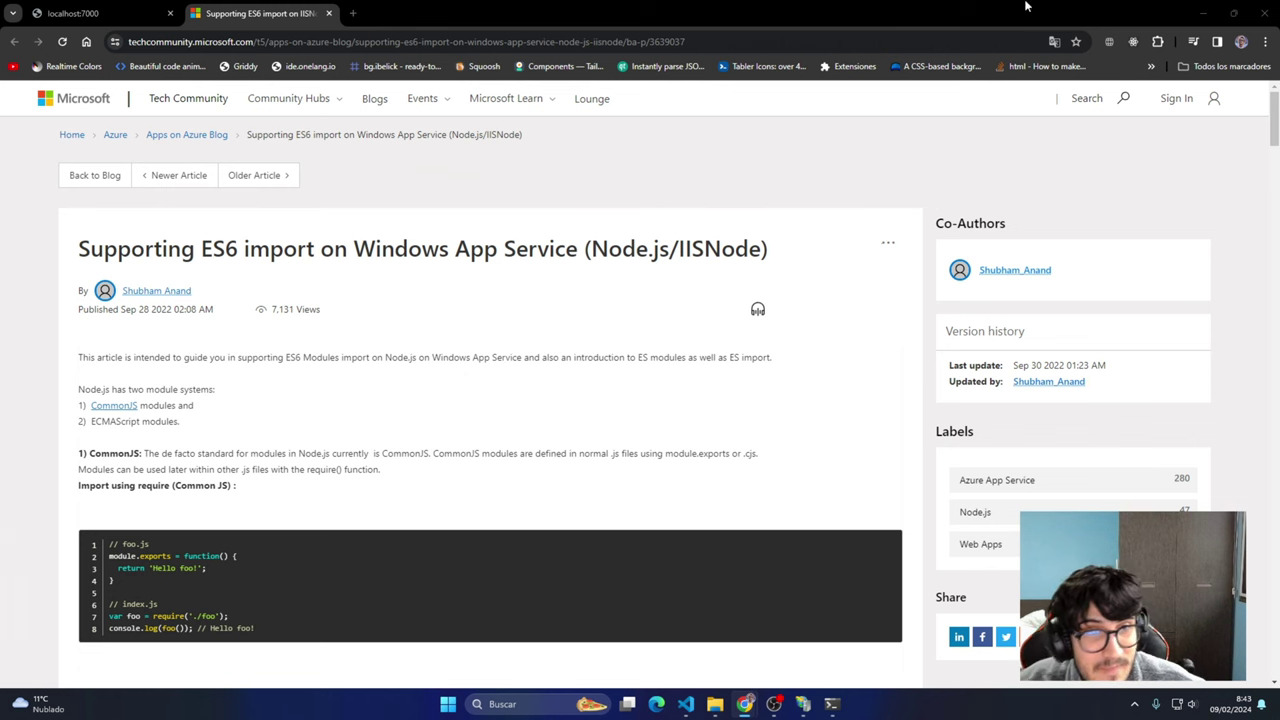
key("alt+Tab")
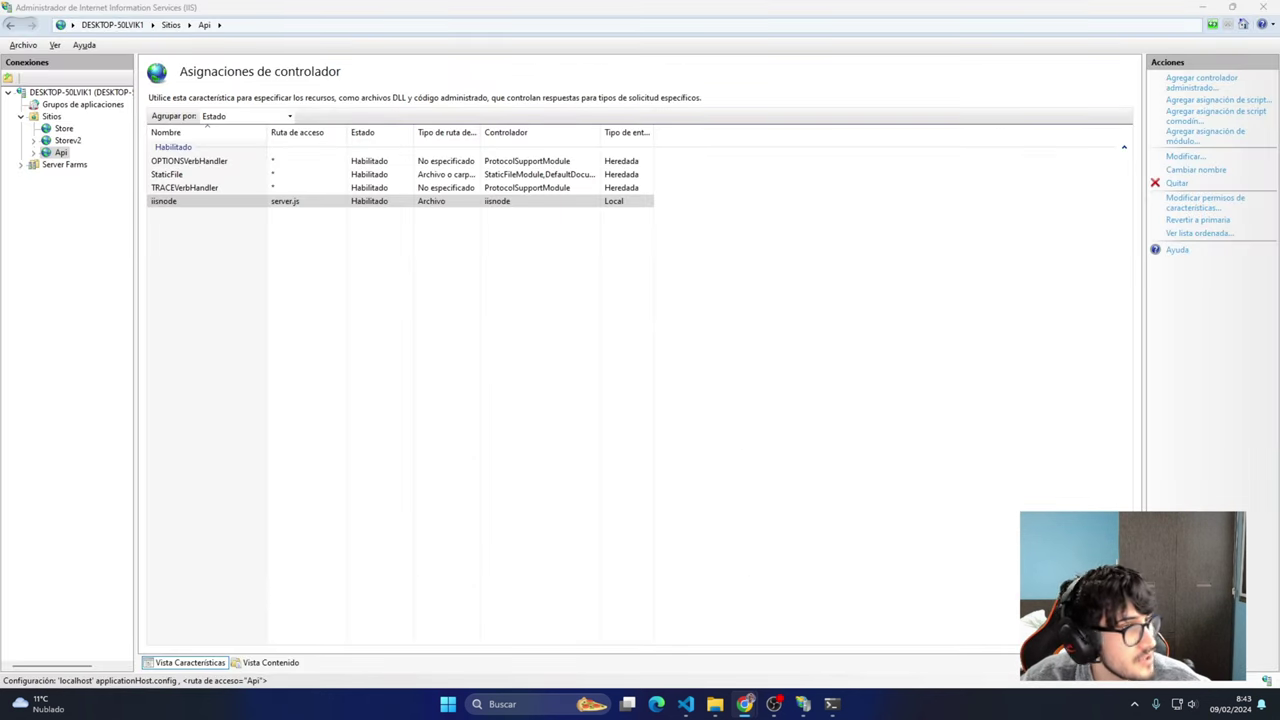
key("alt+Tab")
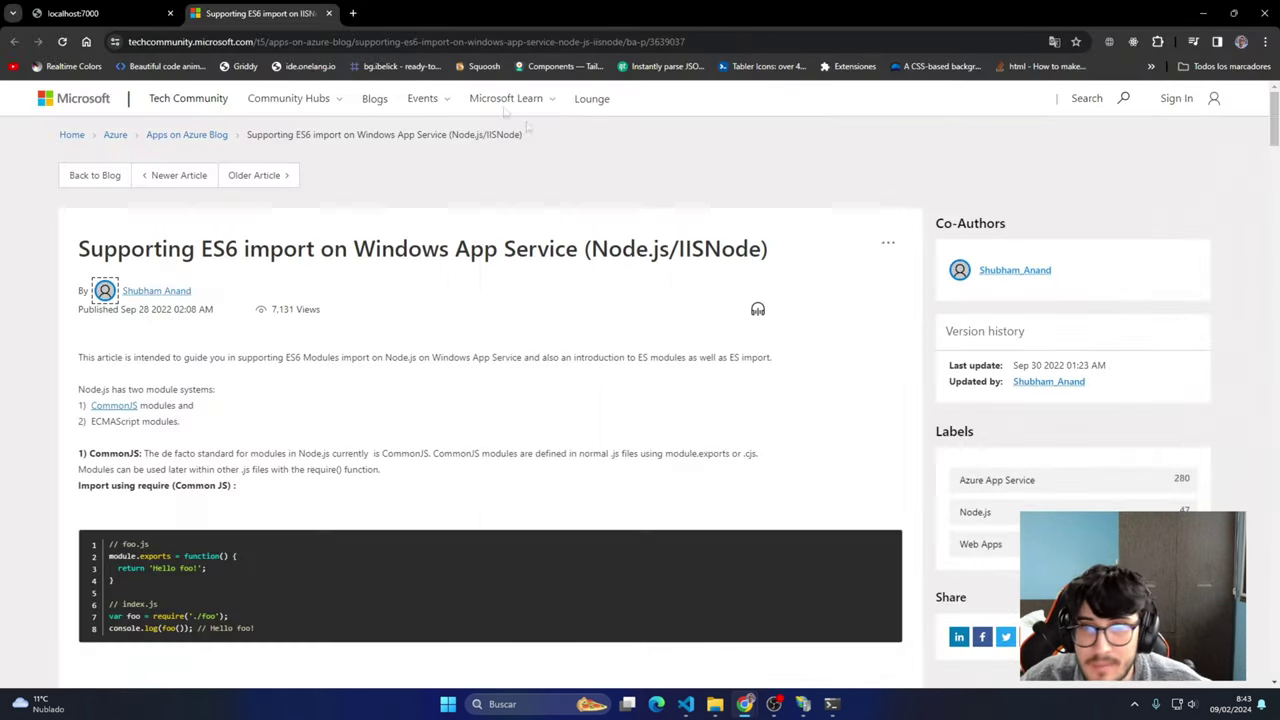
key("alt+Tab")
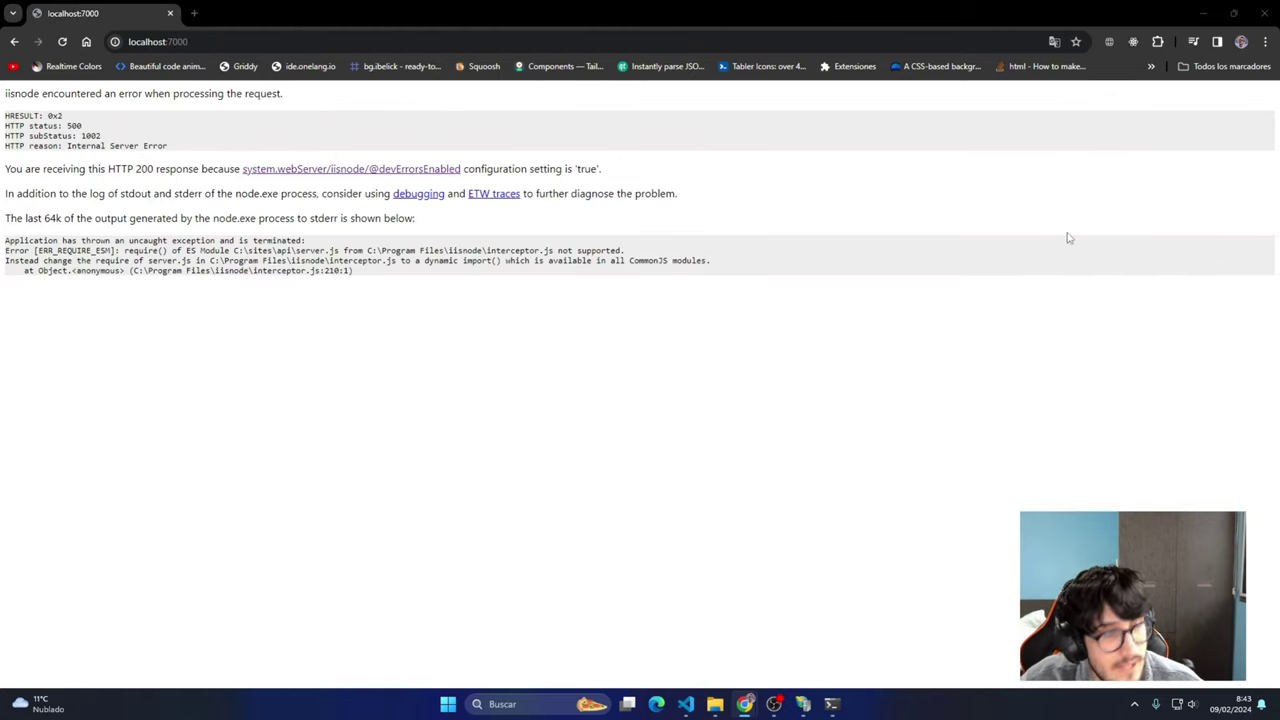
Switch to Visual Studio Code and delete the commented-out app.listen(4001) line from server.js
key("alt+Tab")
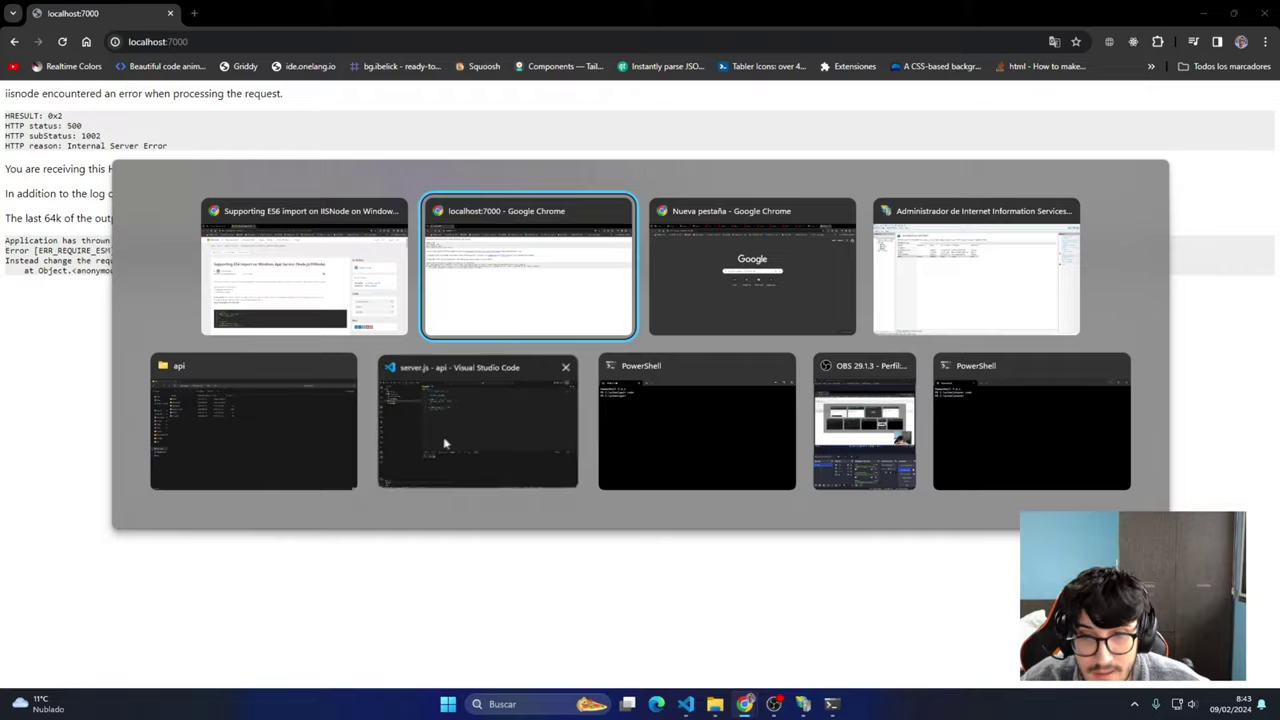
left_click(477, 420)
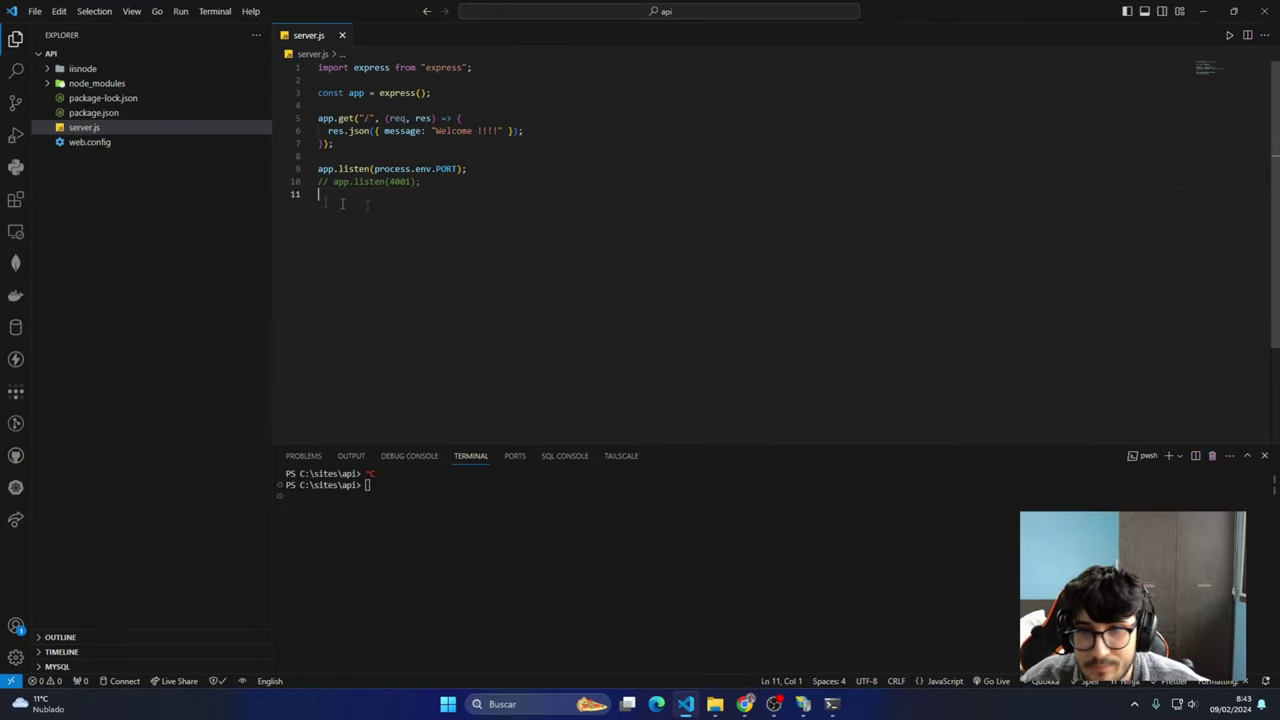
left_click(294, 182)
key("BackSpace")
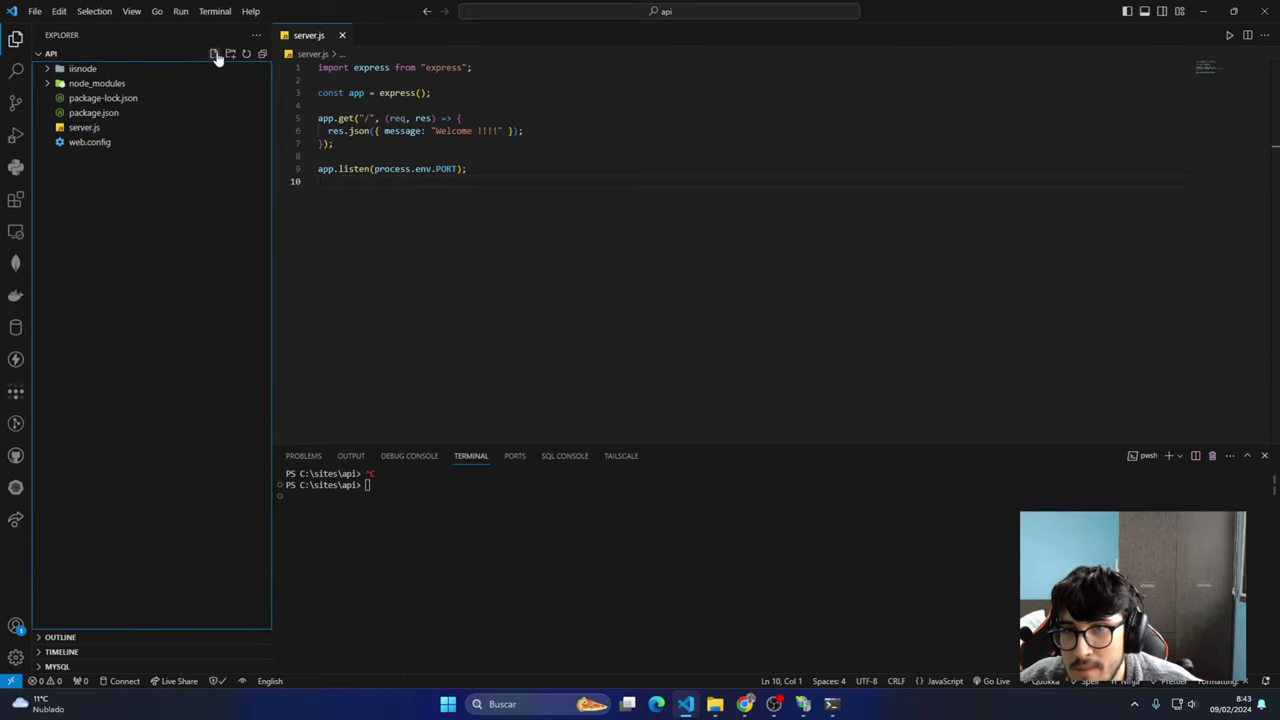
Create a new file named run.js in the root of the api project
left_click(214, 54)
type("nun.js")
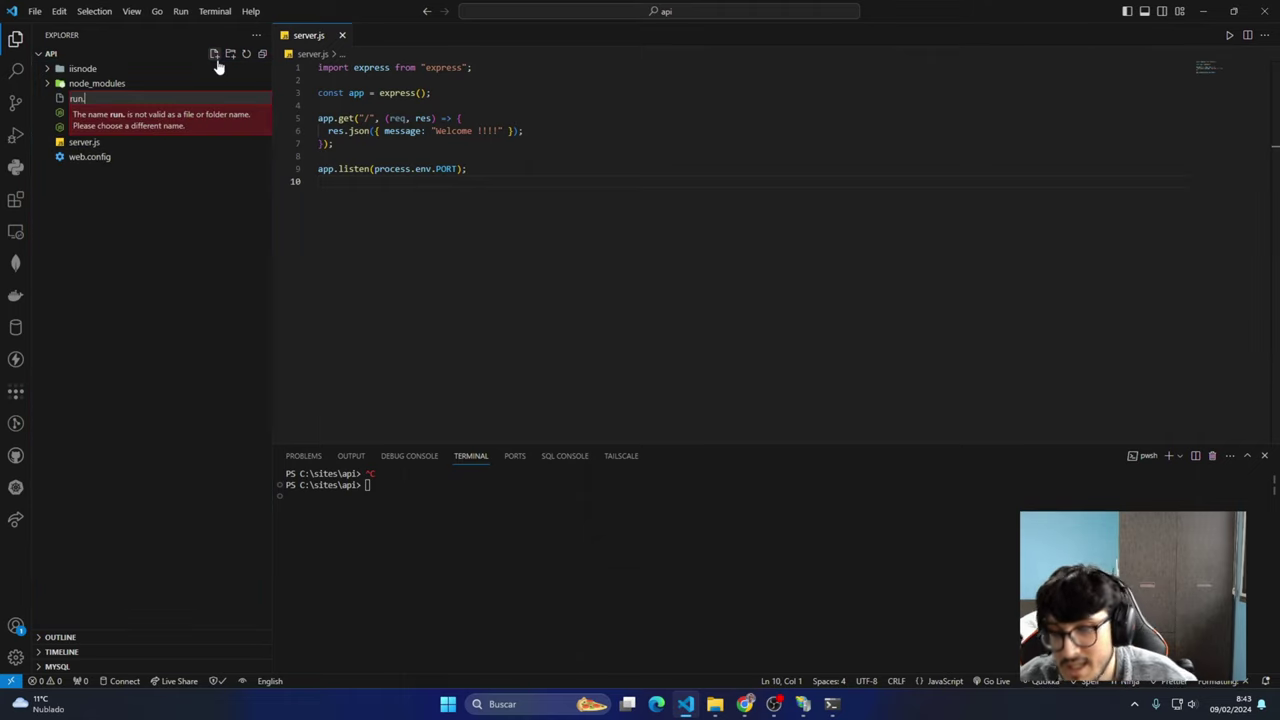
key("Return")
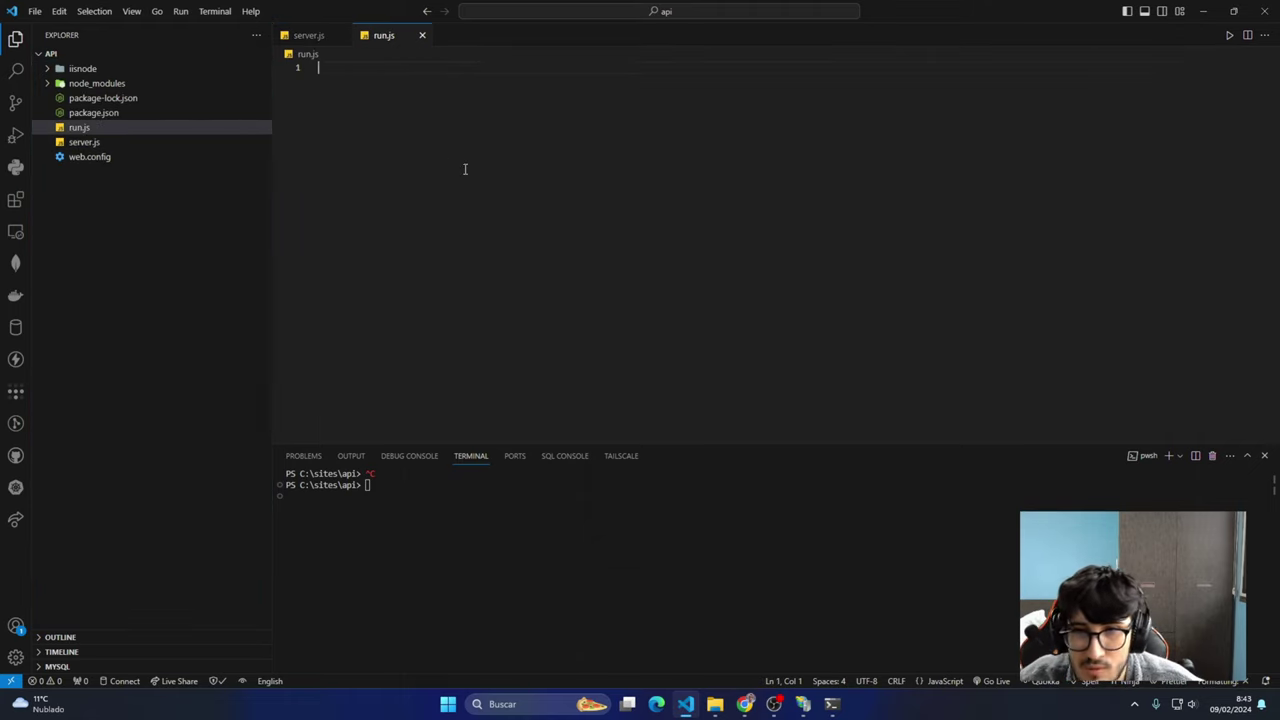
Rename run.js to run.cjs
right_click(86, 132)
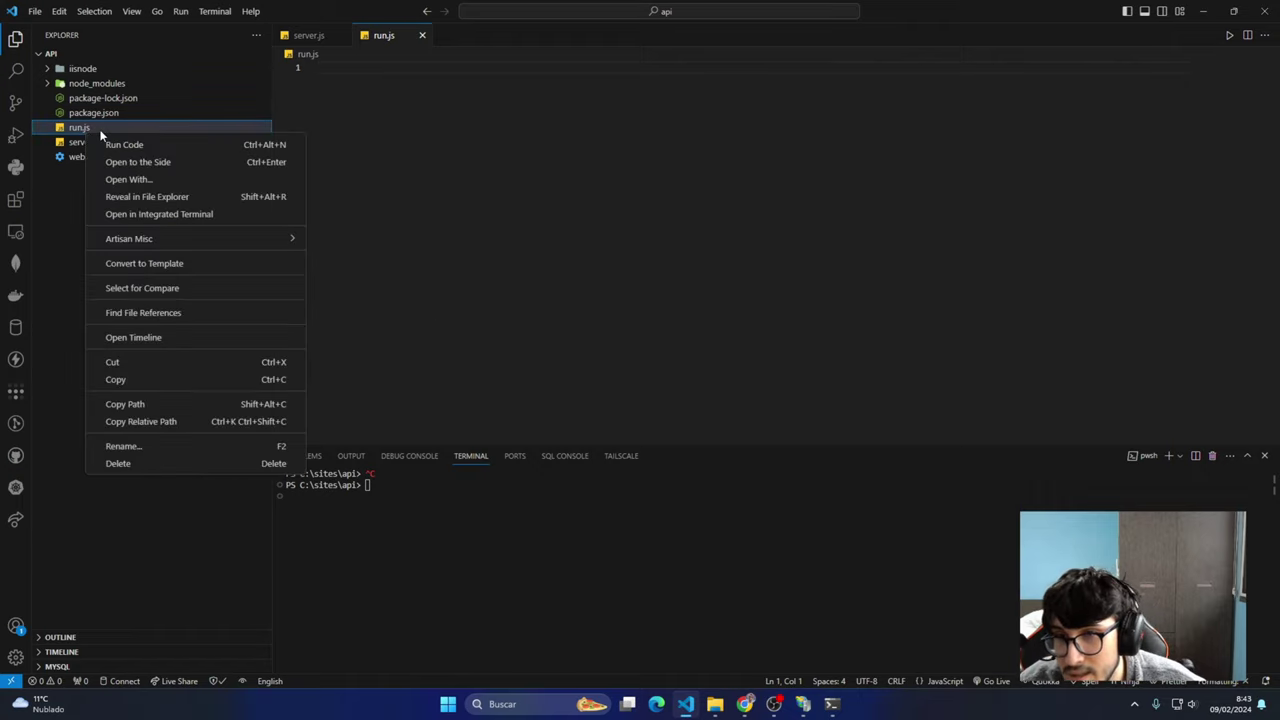
left_click(143, 446)
key("Right")
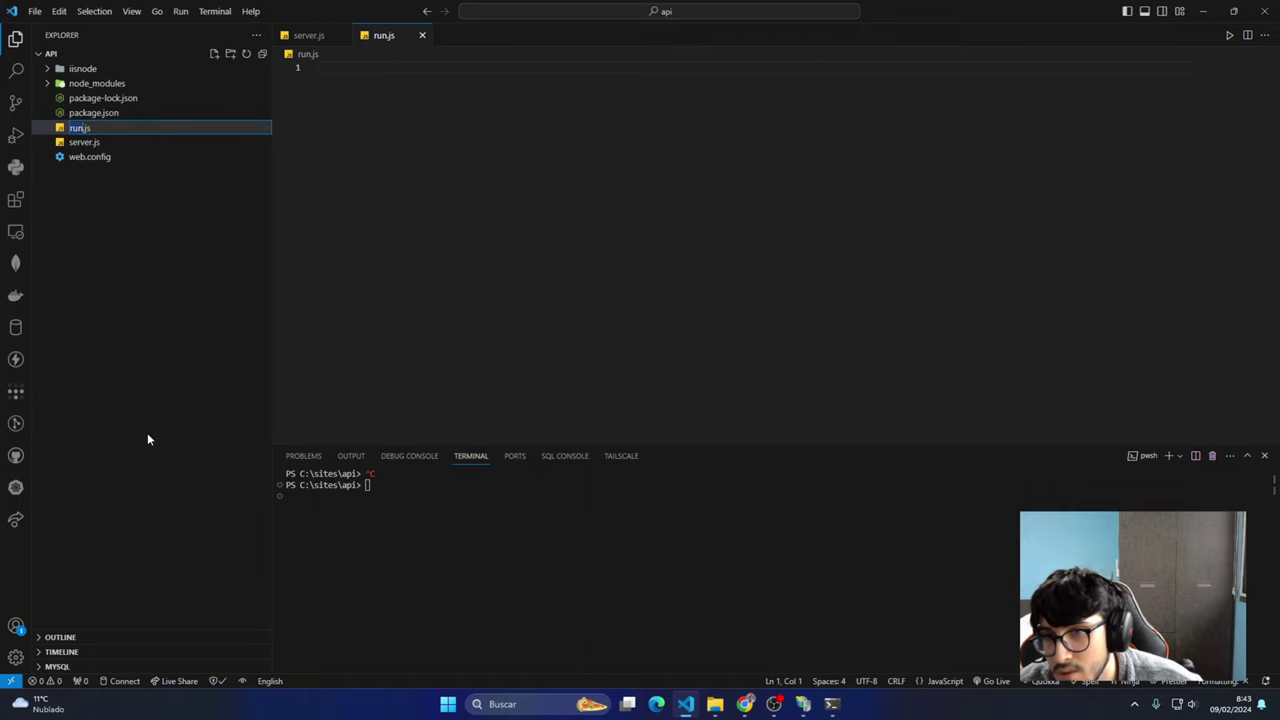
key("Right")
type("c")
key("Return")
Write import("./server.js") as the only line of run.cjs and save the file
left_click(509, 191)
type("impo")
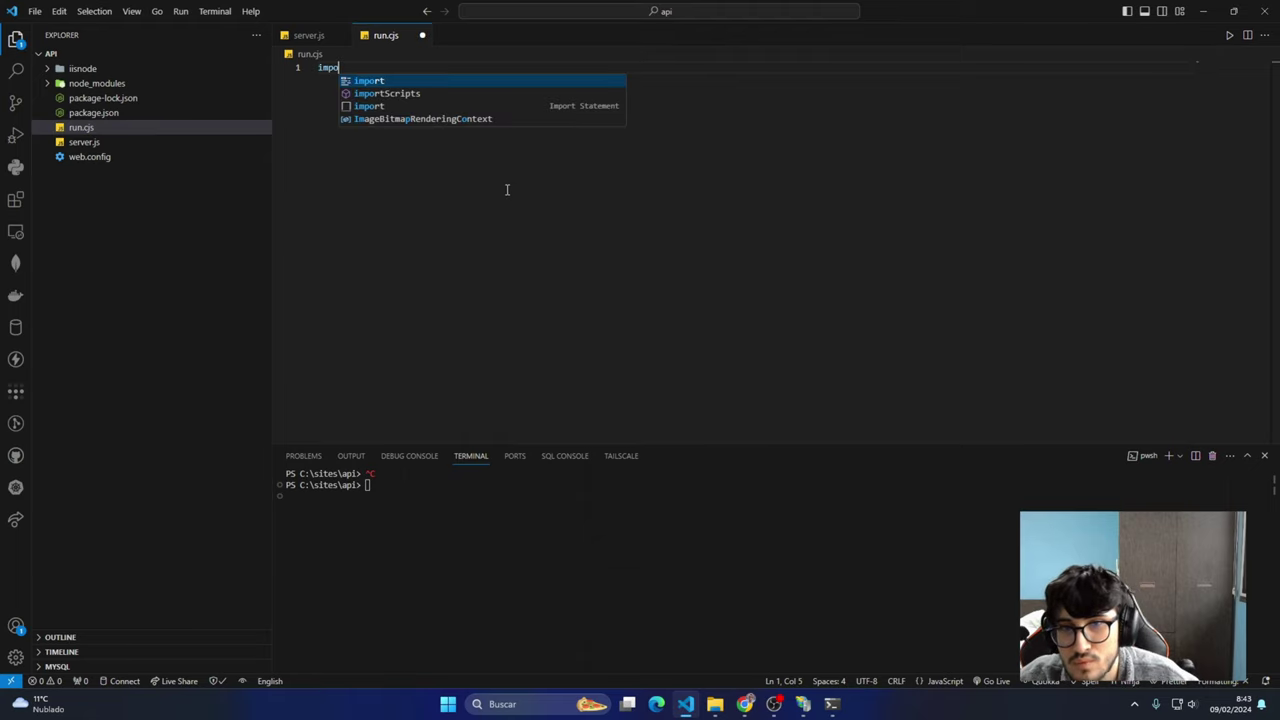
type("rt")
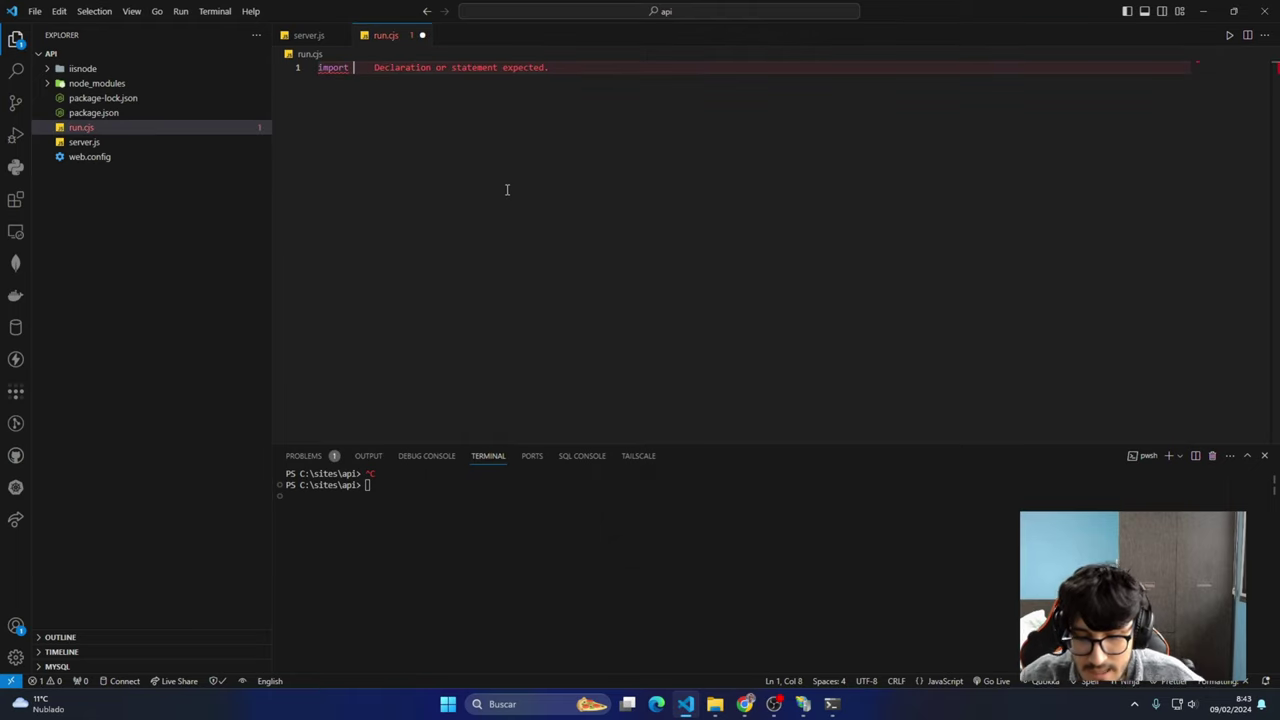
type("('")
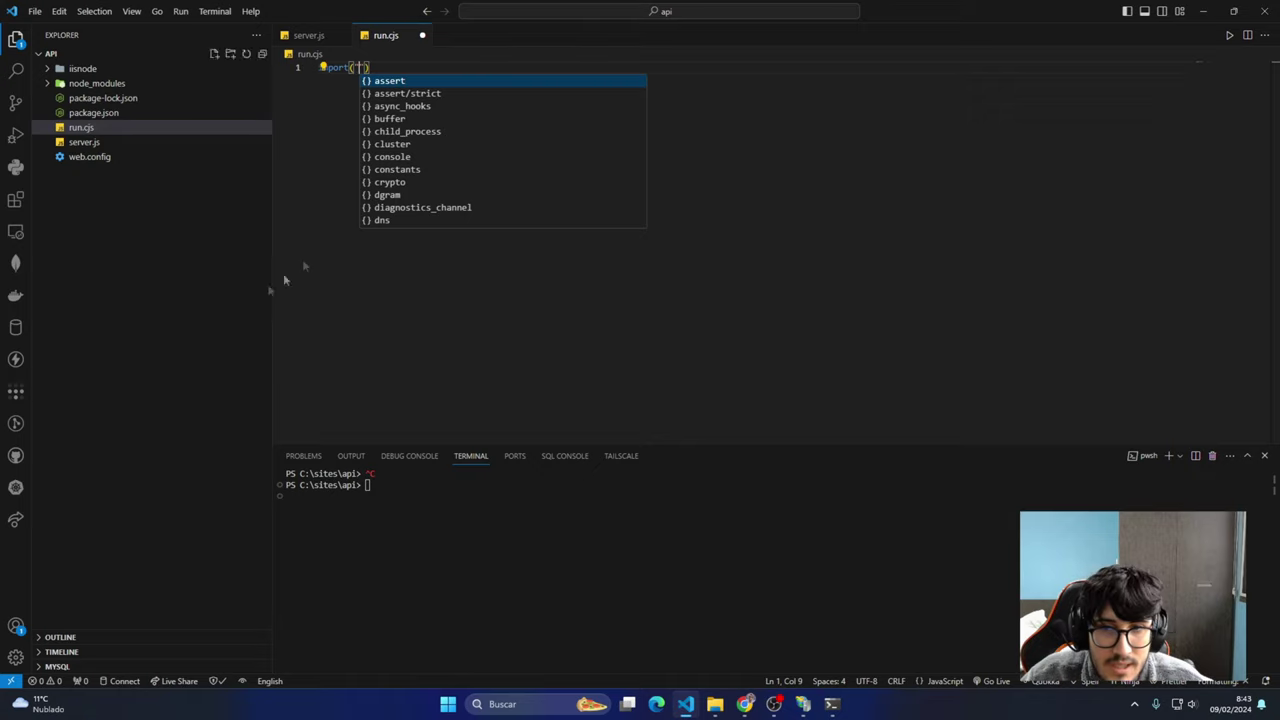
type("./ser")
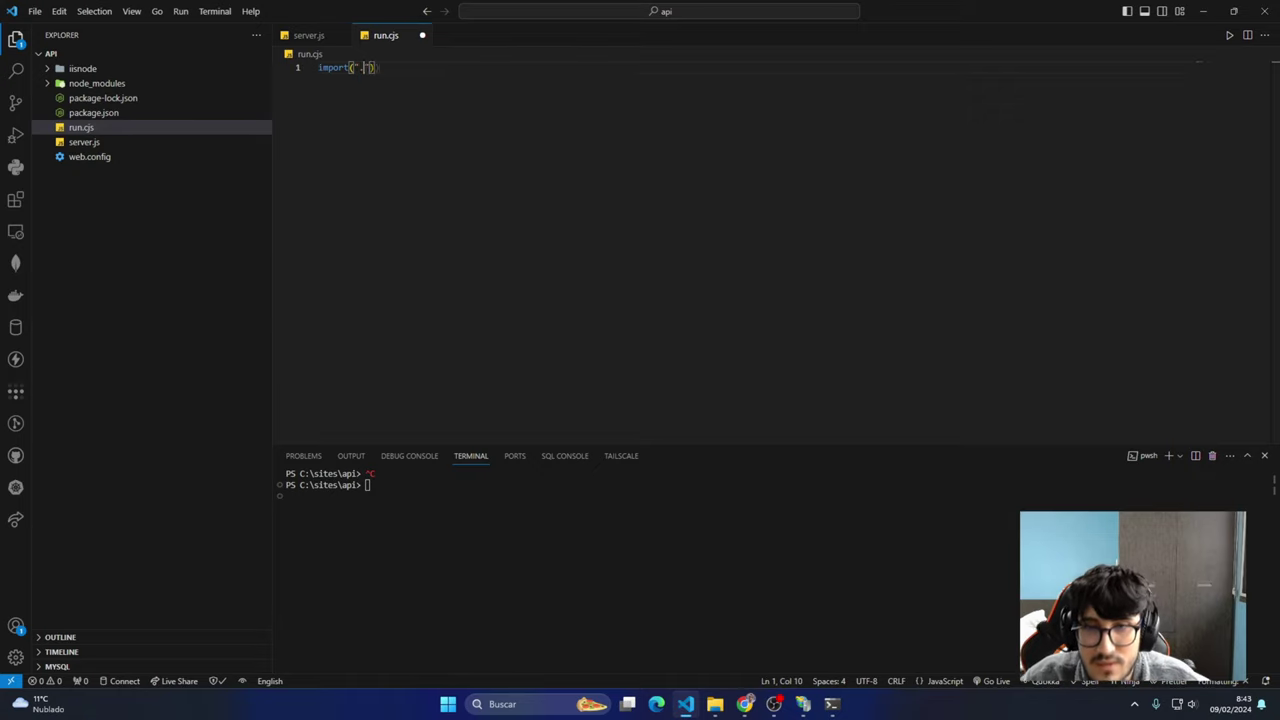
key("Return")
key("ctrl+s")
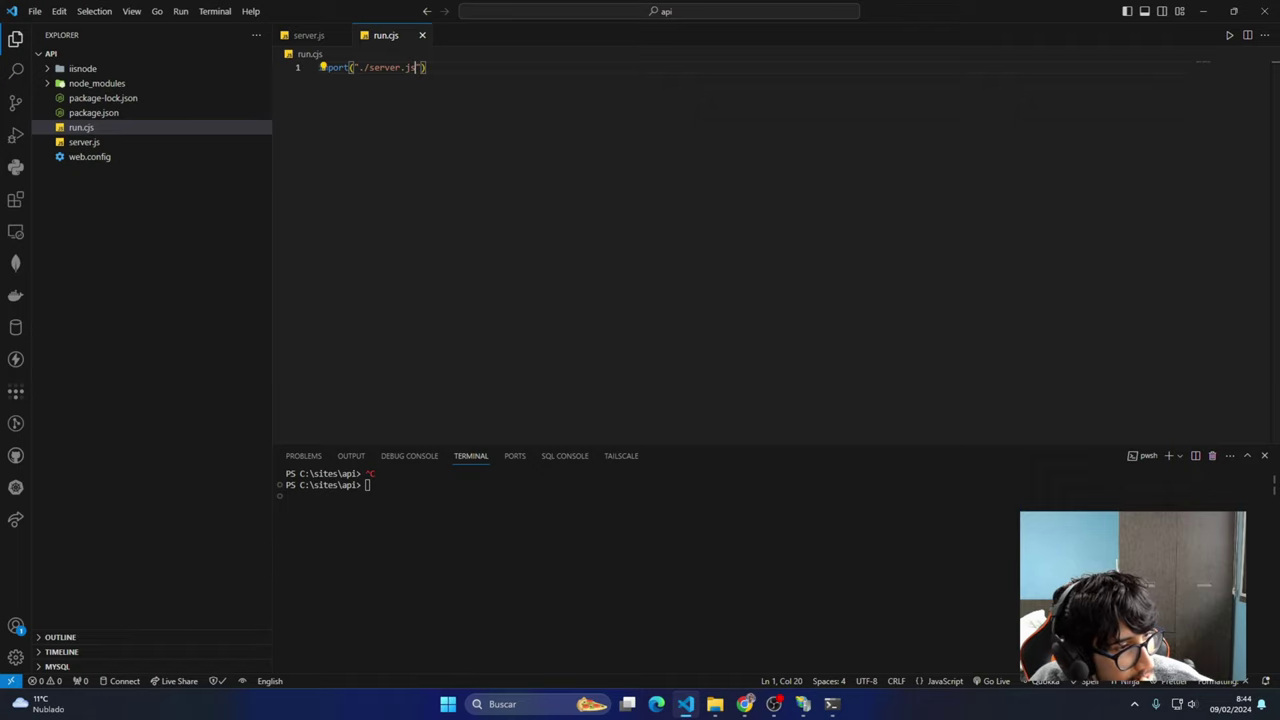
key("End")
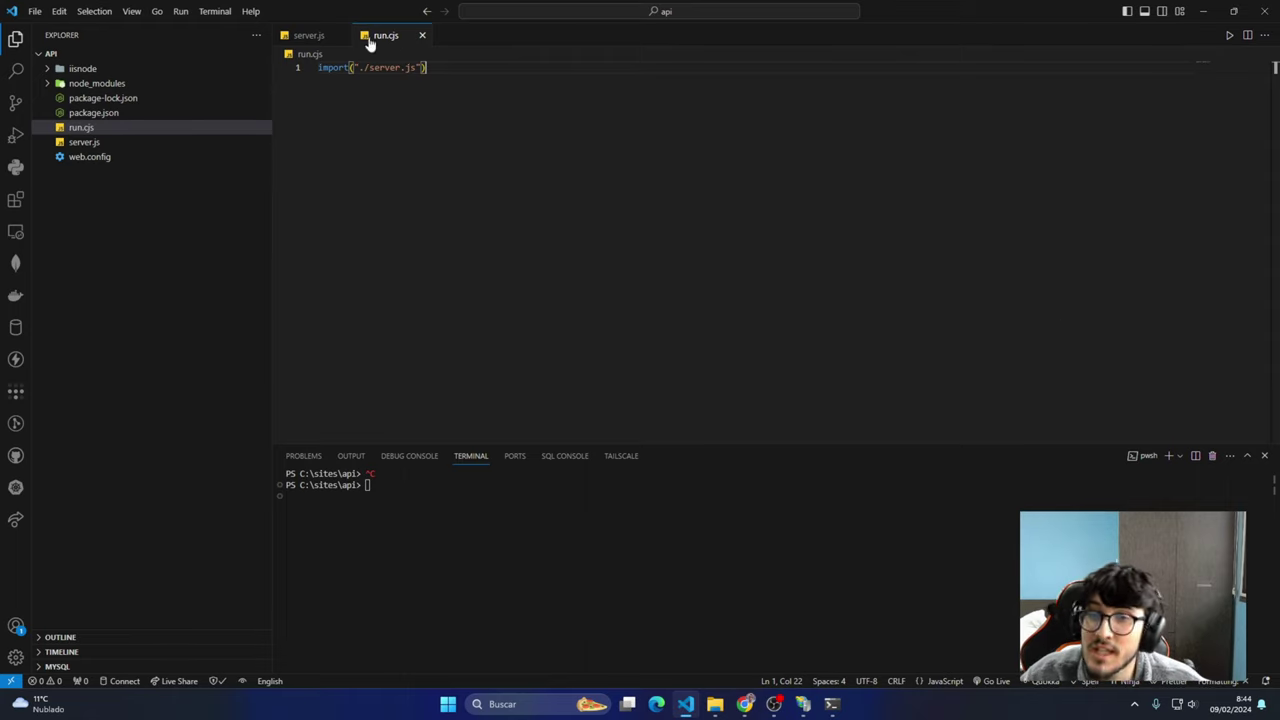
Open web.config from the api project
key("shift+Home")
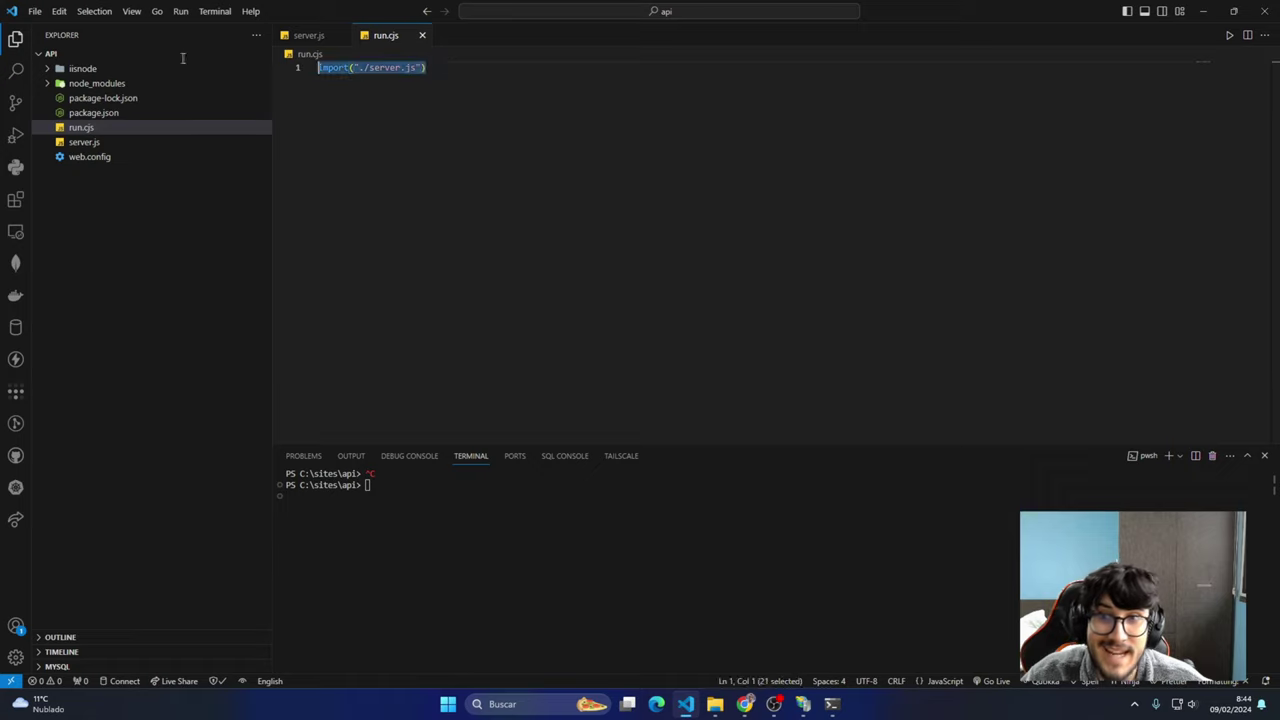
left_click(455, 92)
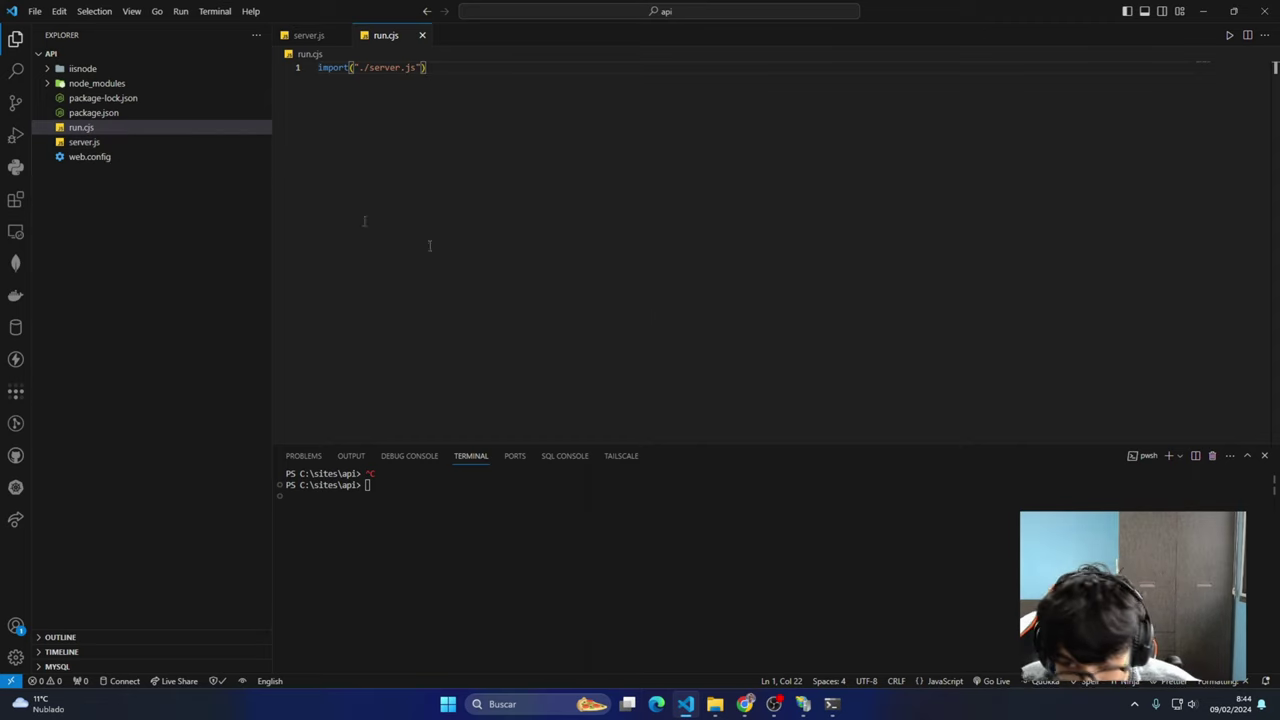
left_click(80, 157)
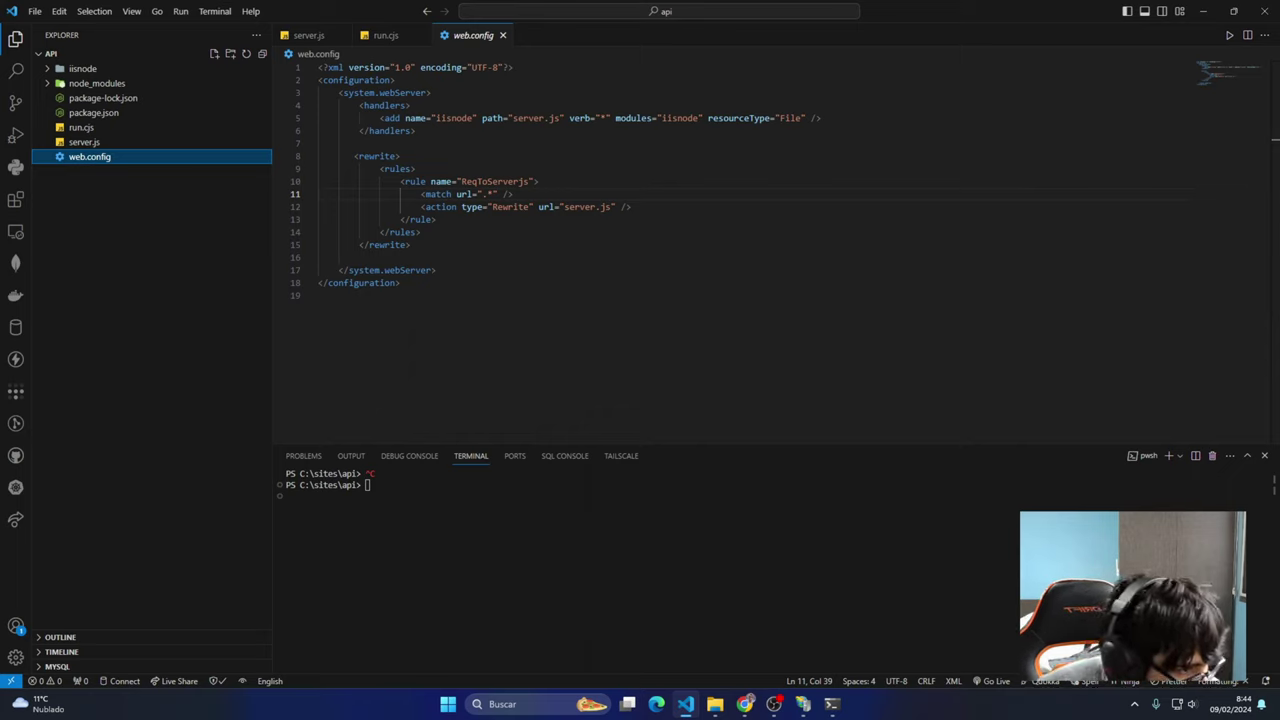
Add <add name="iisnode" path="run.cjs" verb="*" modules="iisnode"/> on a new line below the existing handler in web.config
key("alt+Tab")
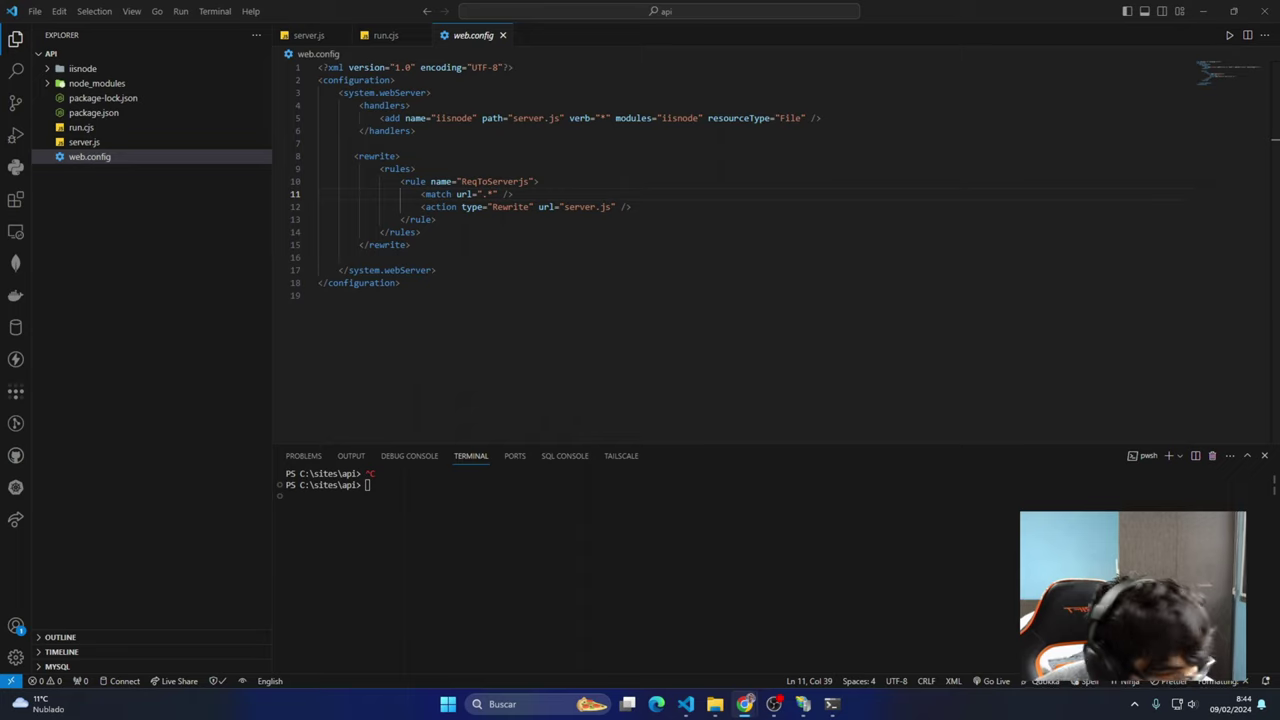
left_click(841, 118)
key("Return")
type("<add name=\"iisnode\" path=\"run.cjs\" verb=\"*\" modules=\"iisnode\"/>")
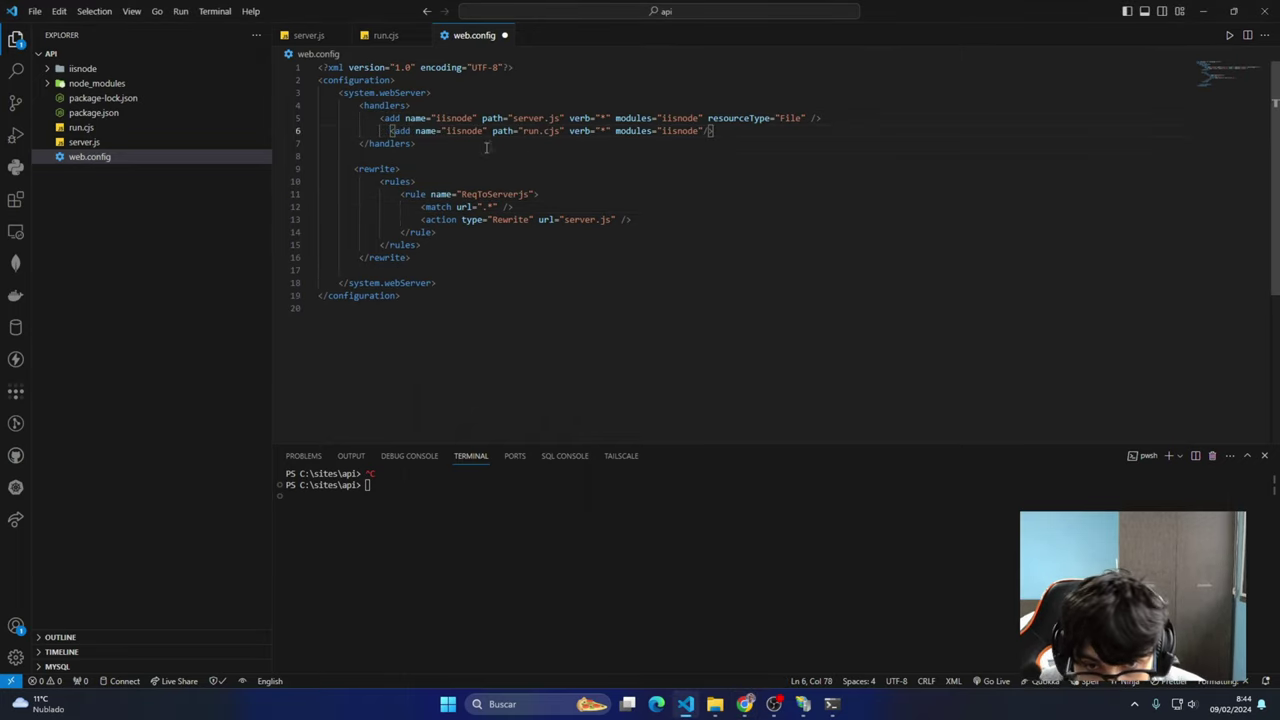
Set the original iisnode handler's path to run.cjs, remove the extra handler line below it, and save web.config
double_click(530, 131)
key("ctrl+c")
double_click(530, 118)
key("ctrl+v")
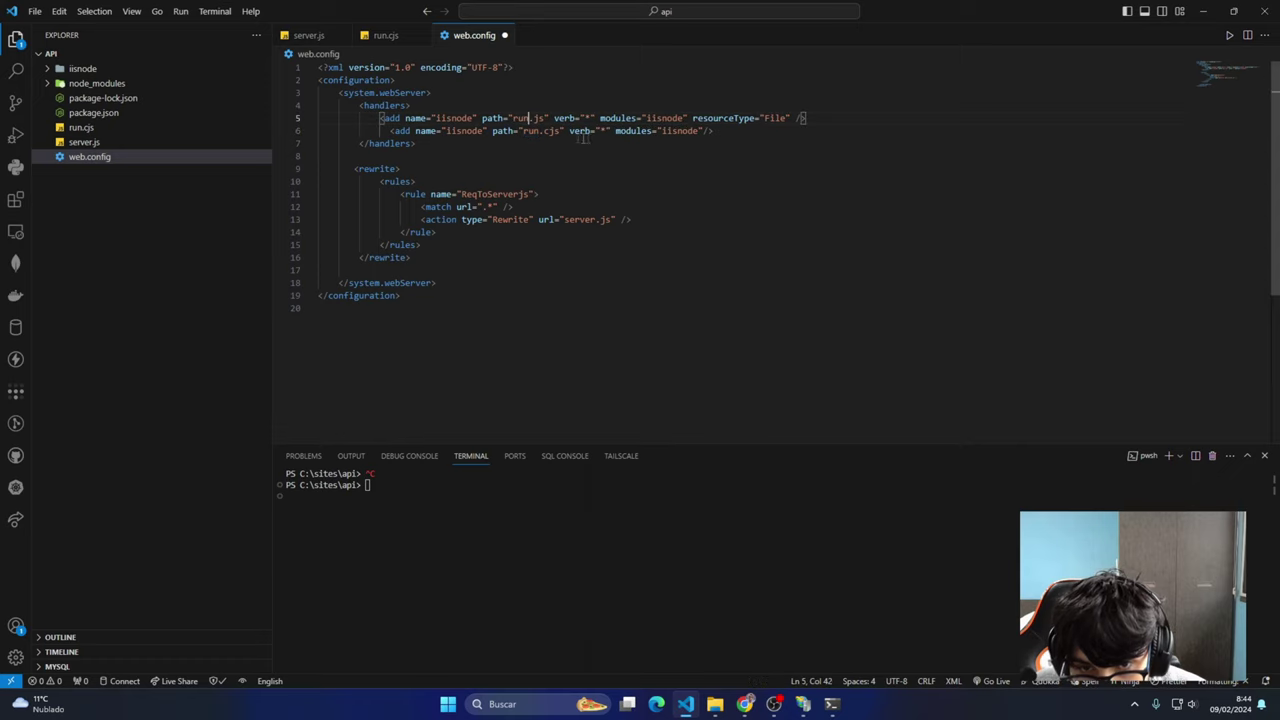
left_click(714, 131)
left_click_drag(716, 131, 376, 131)
key("BackSpace")
left_click(540, 118)
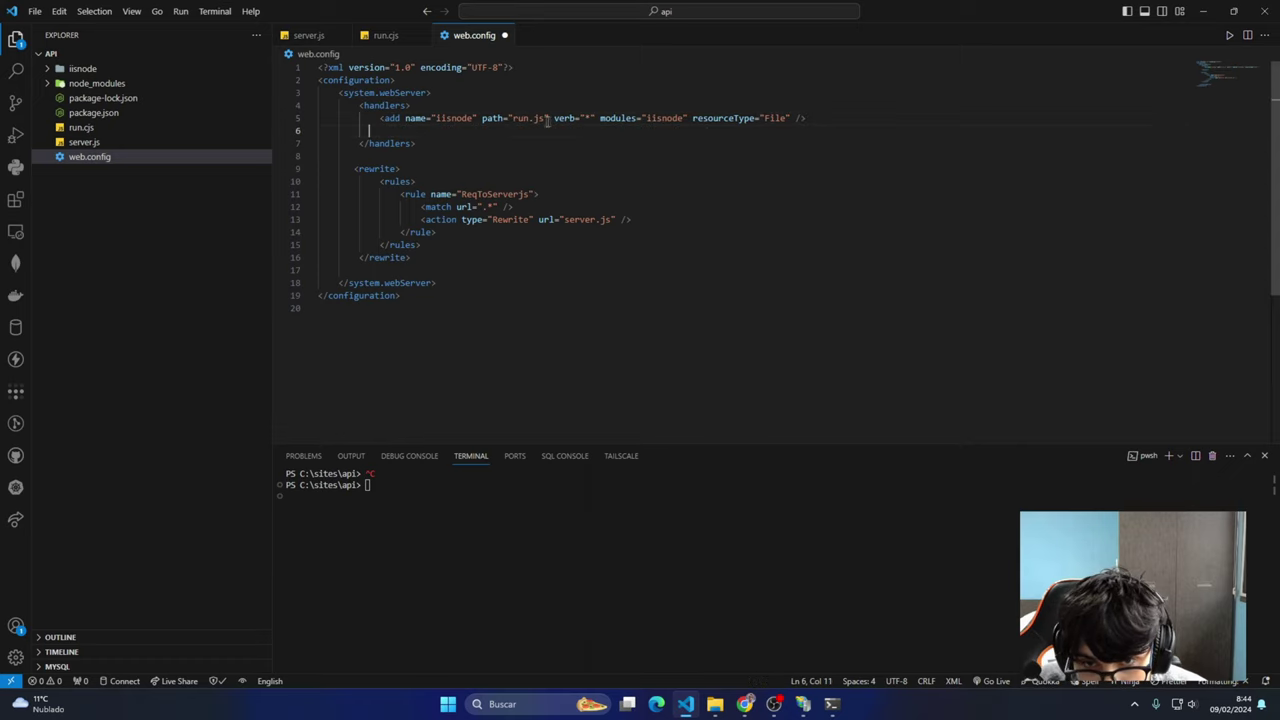
type("c")
key("ctrl+s")
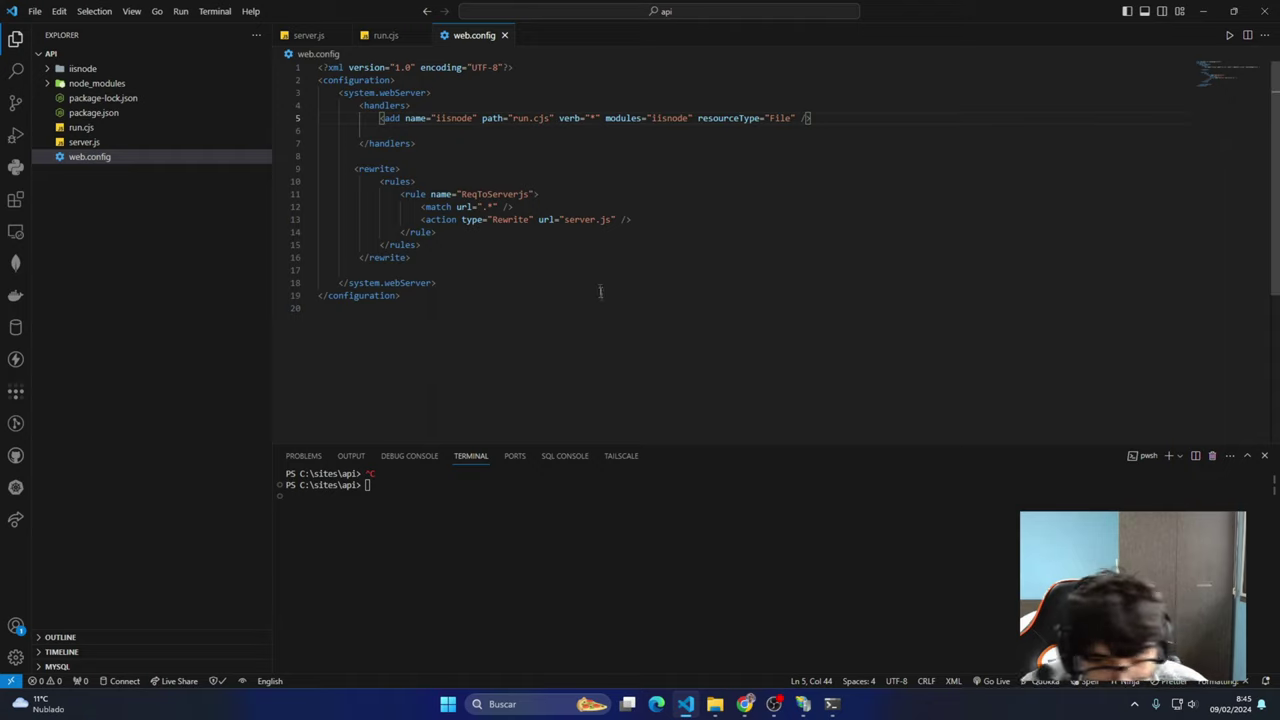
Set the ReqToServerjs rule's rewrite action url to run.cjs and save web.config
double_click(575, 220)
type("run")
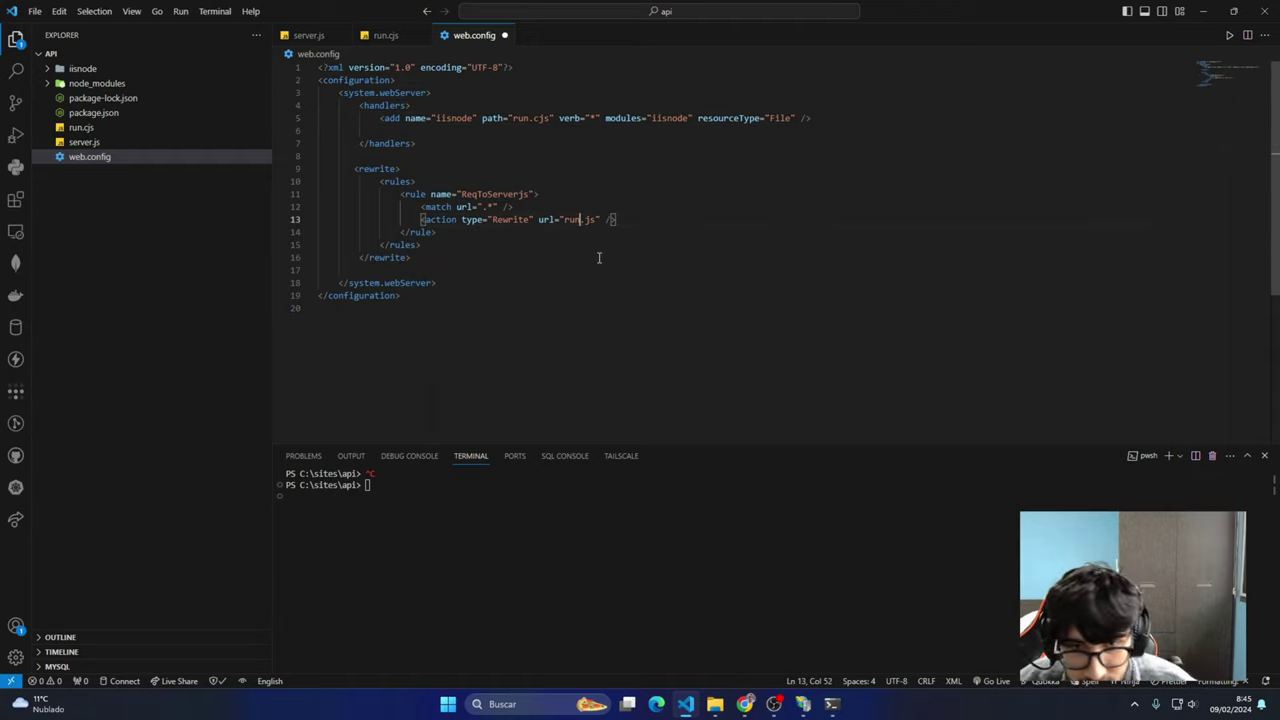
key("Right")
type("c")
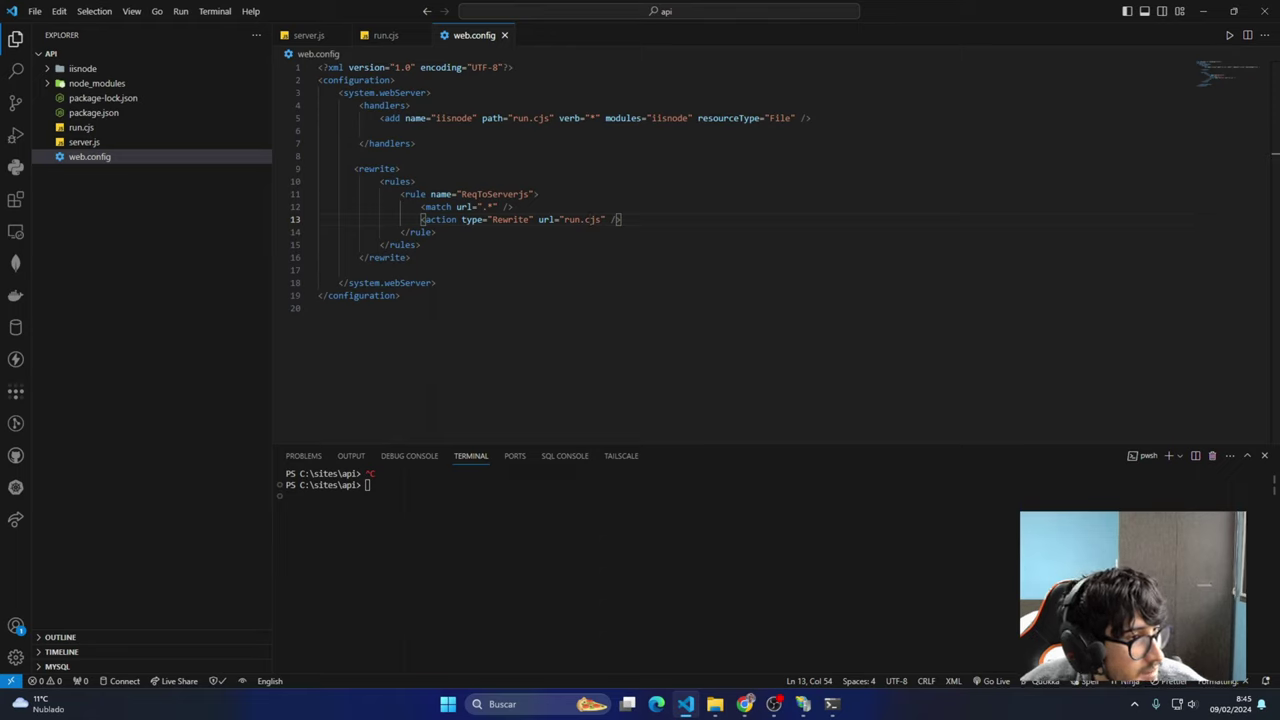
left_click(713, 243)
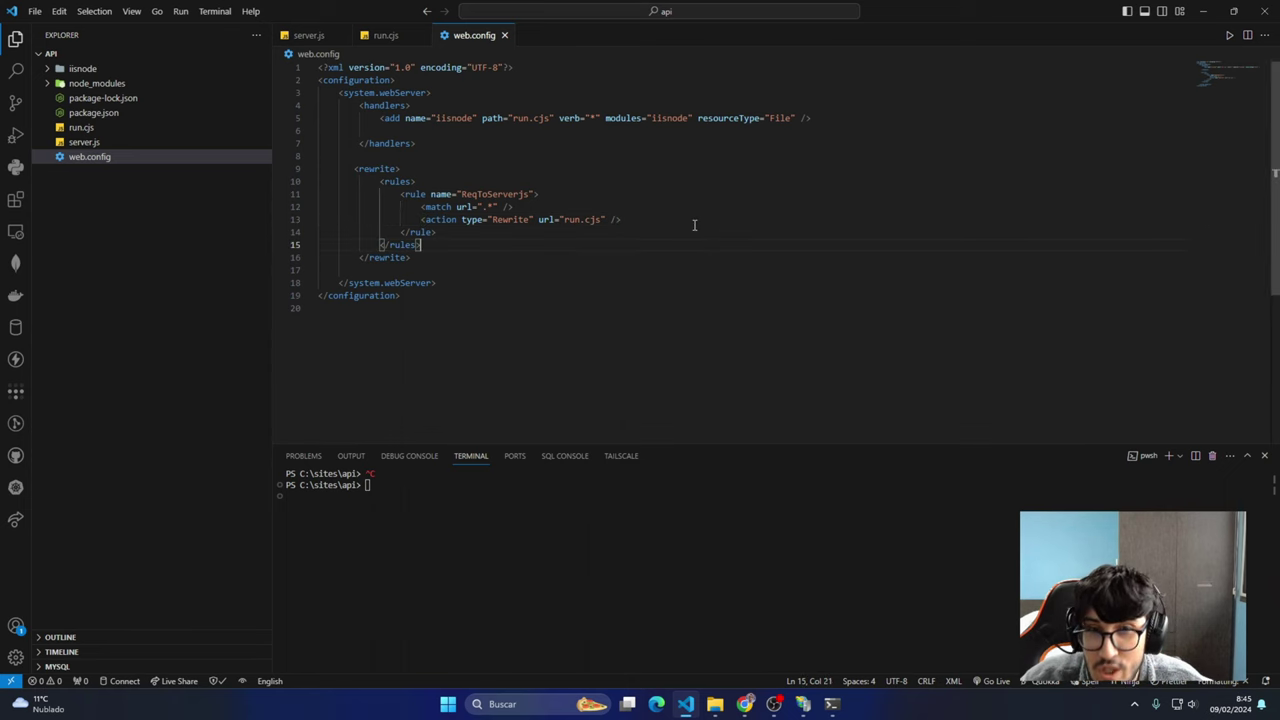
Switch to IIS Manager and restart the Api site
key("alt+Tab")
key("alt+Tab")
key("alt+Tab")
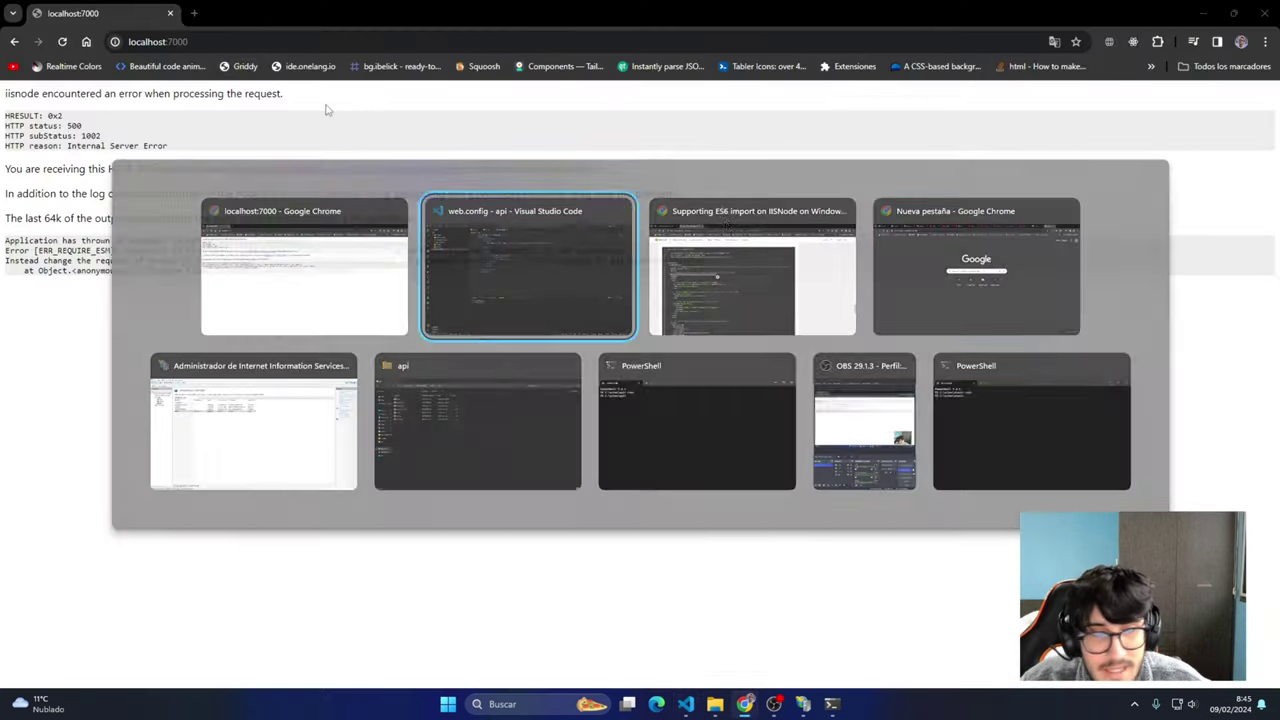
key("alt+Tab")
key("alt+Tab")
key("alt+Tab")
right_click(58, 155)
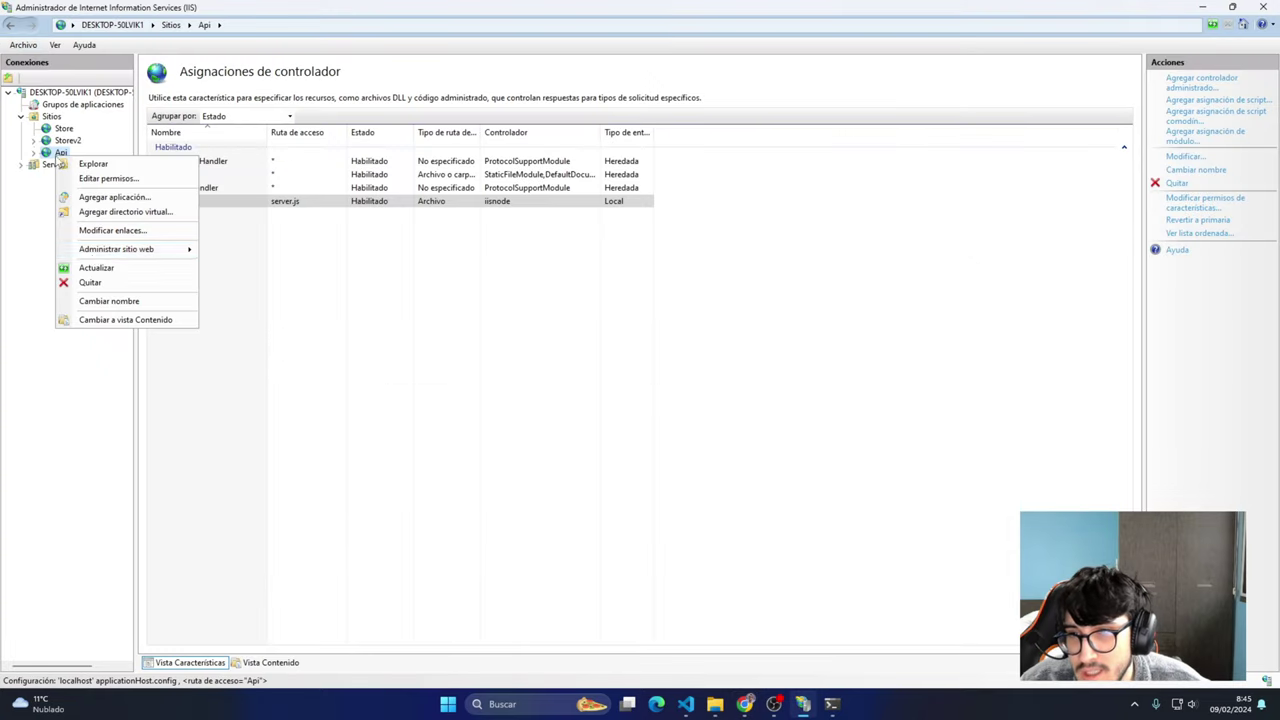
left_click(240, 297)
right_click(56, 153)
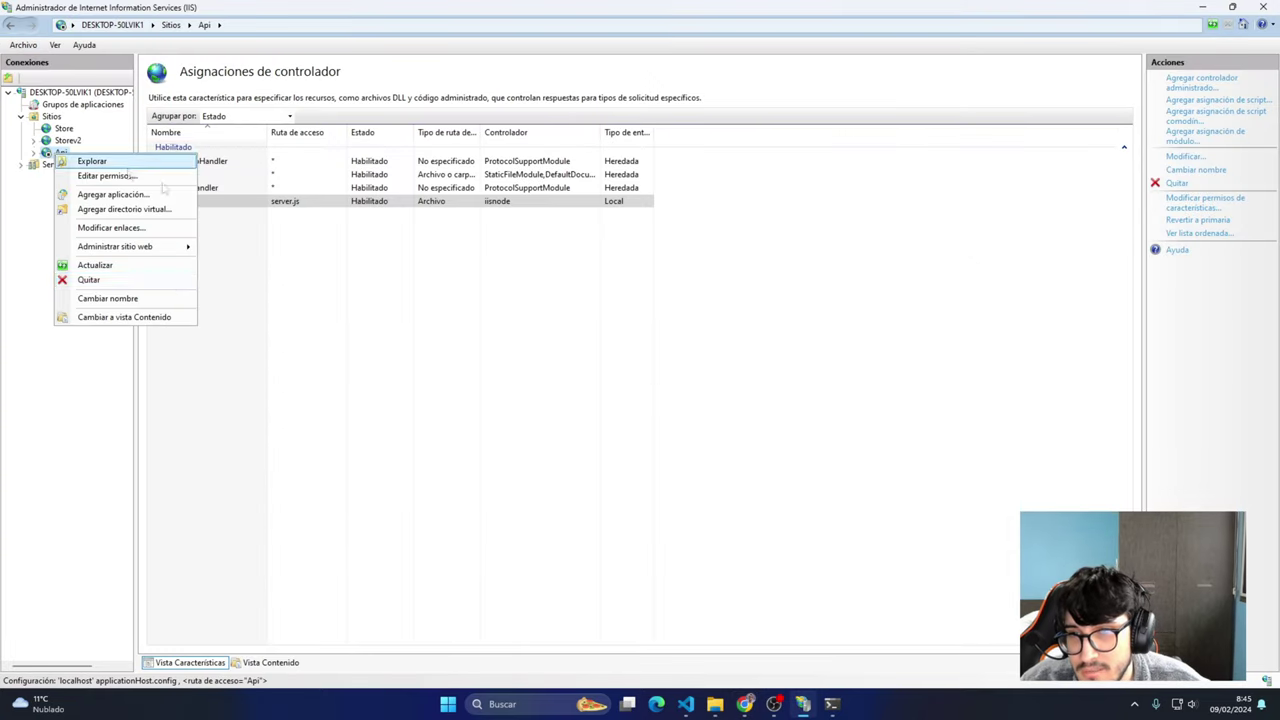
mouse_move(130, 246)
left_click(228, 272)
Switch to Chrome and load localhost:7000 again to check the API's response
key("alt+Tab")
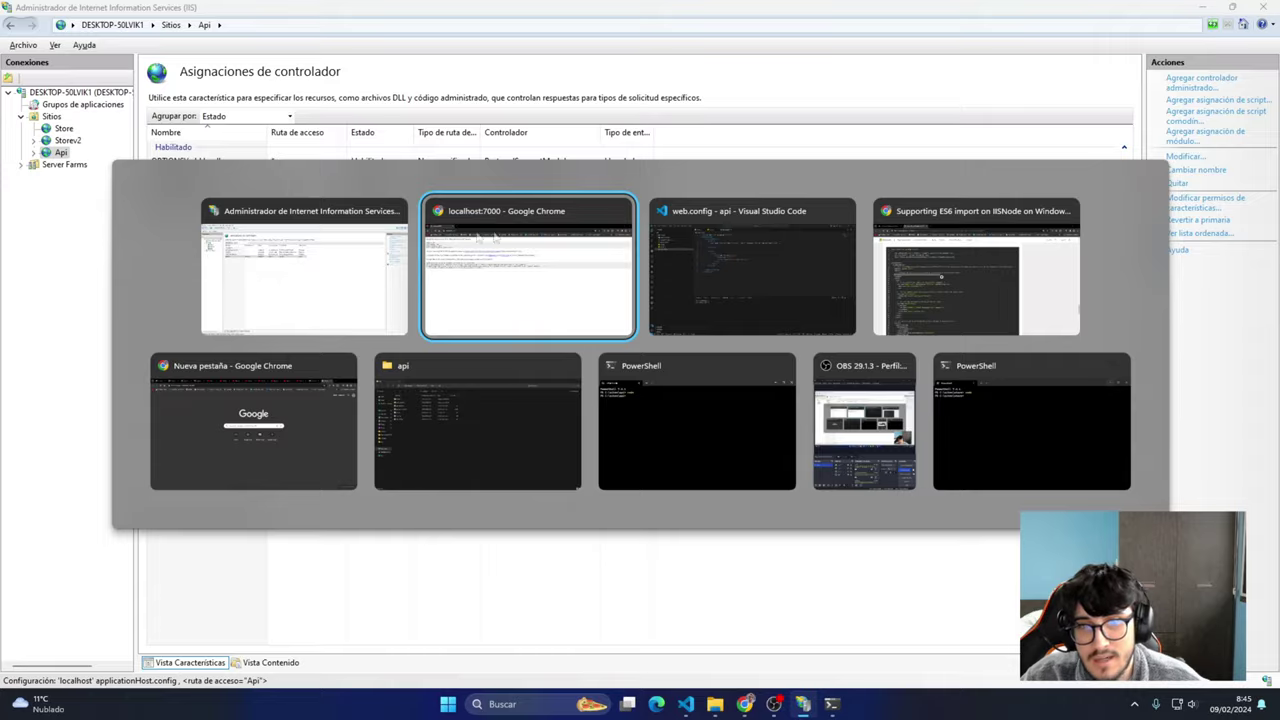
left_click(272, 41)
key("Return")
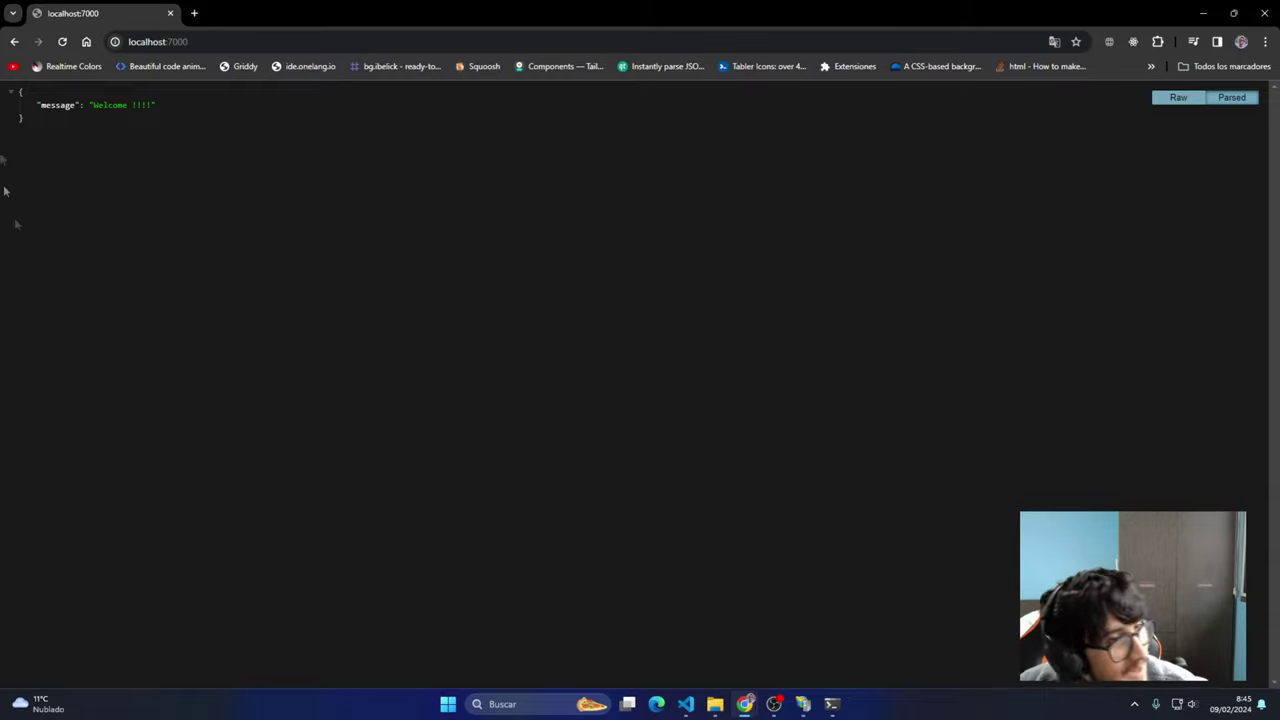
Search Google for mackaroo in a new browser tab and open the Mockaroo website
left_click(194, 13)
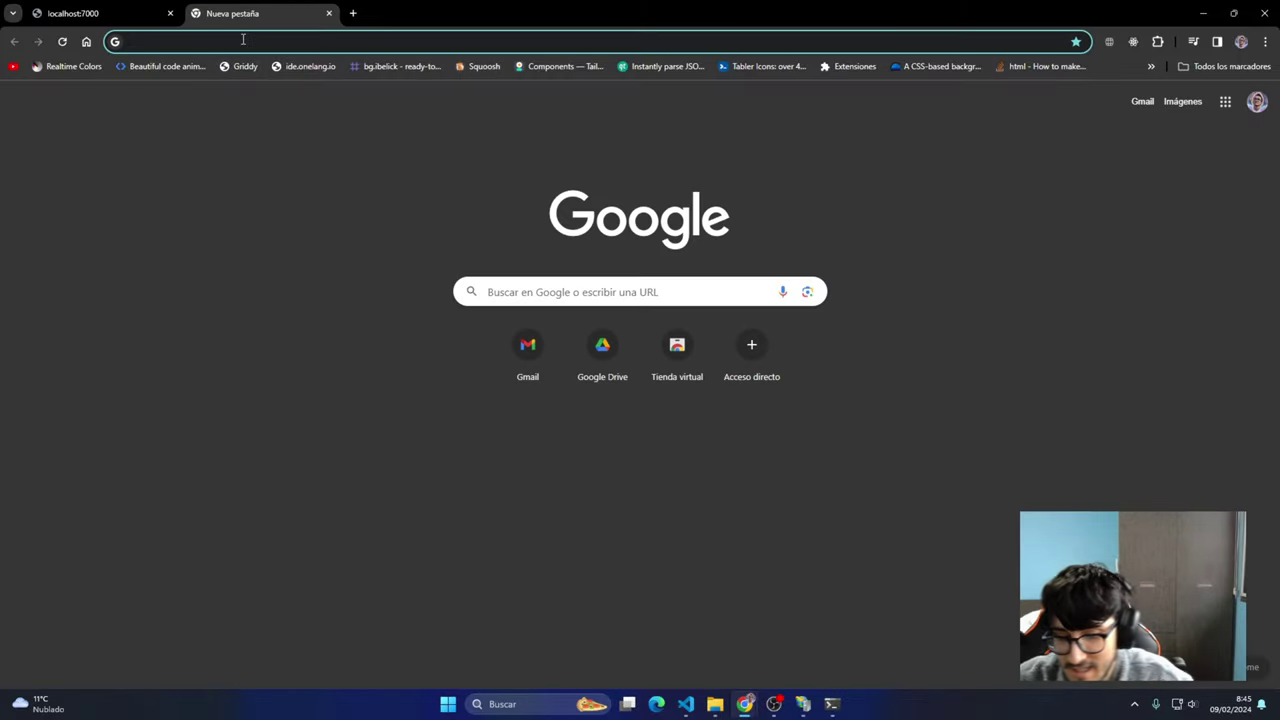
type("mack")
key("BackSpace")
key("BackSpace")
key("BackSpace")
key("BackSpace")
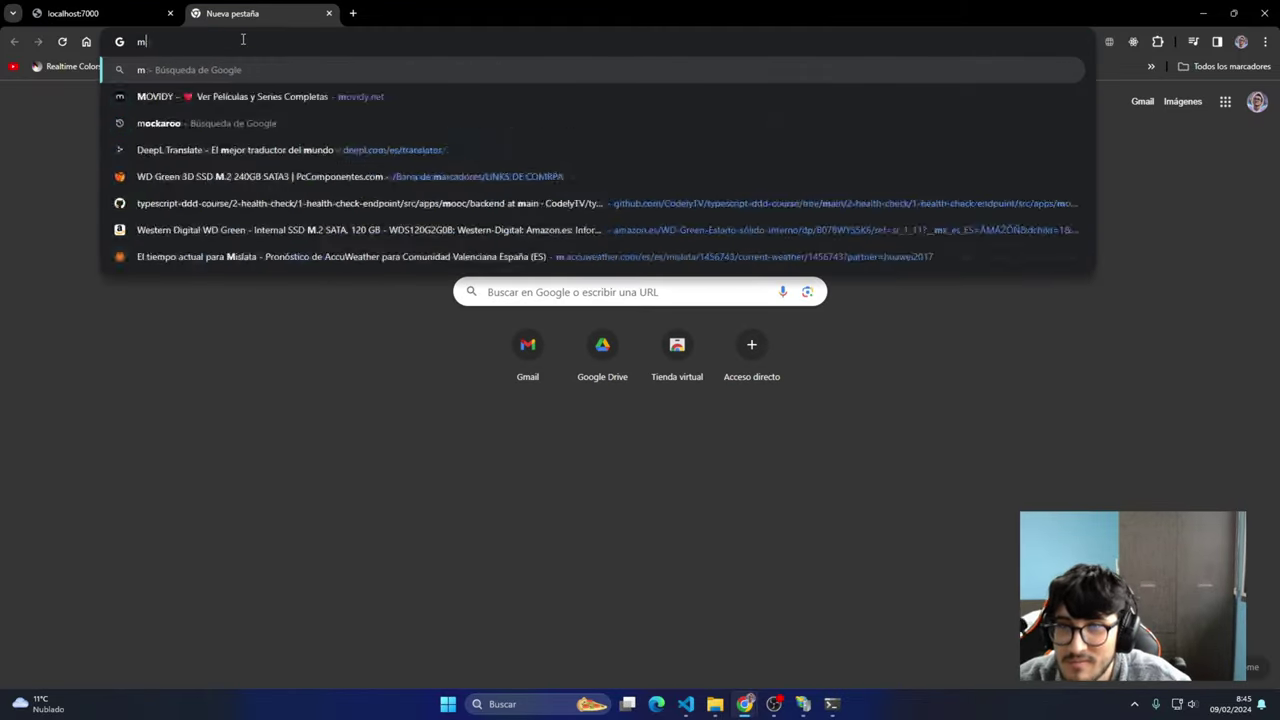
type("mack")
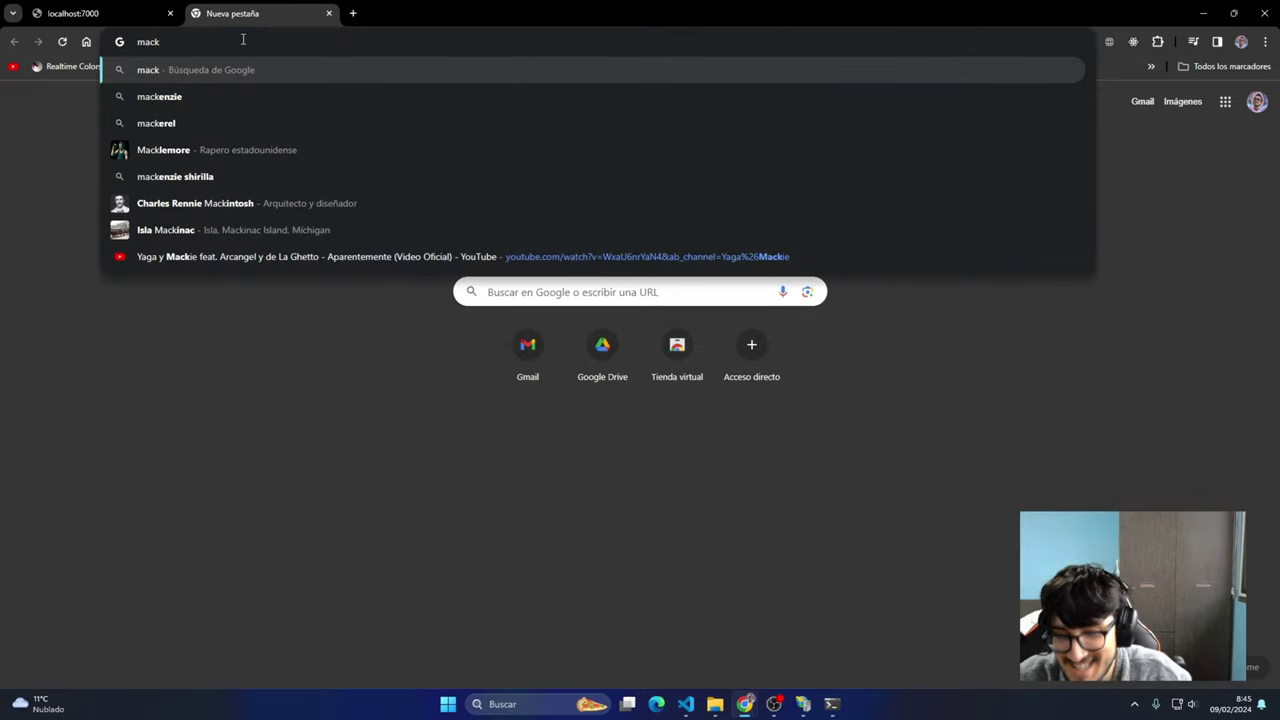
type("aroo")
key("Return")
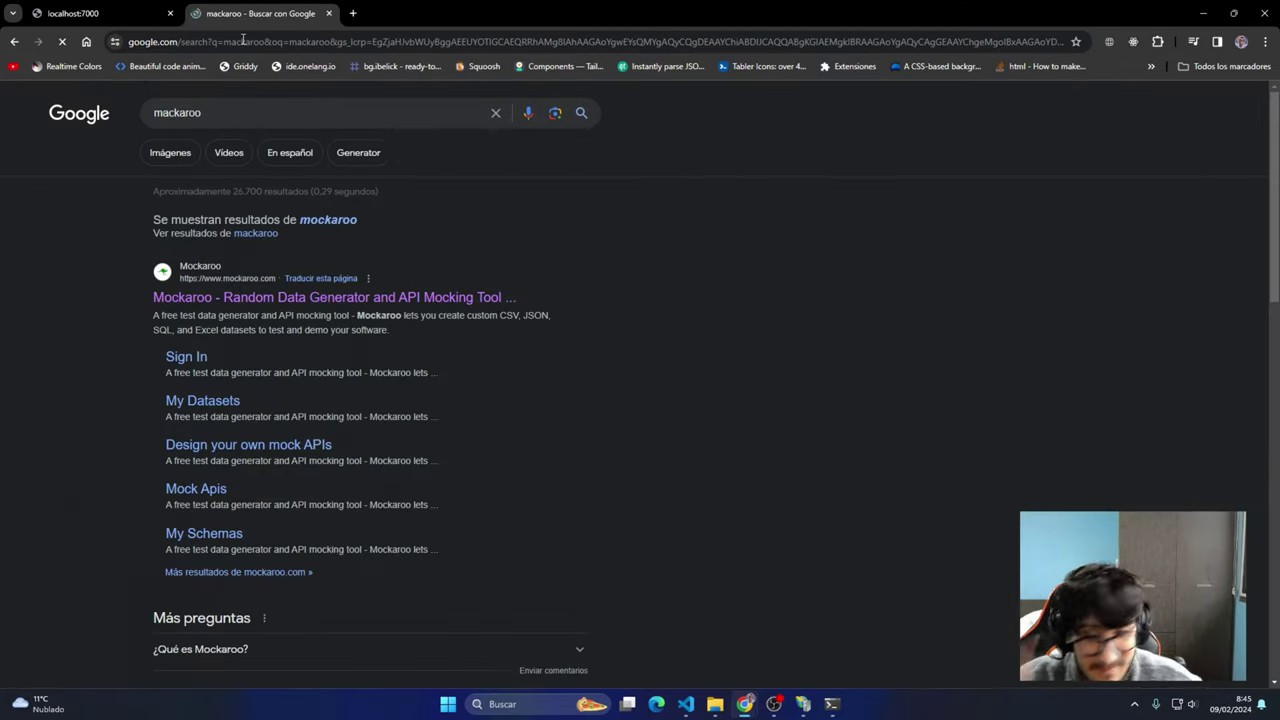
left_click(300, 297)
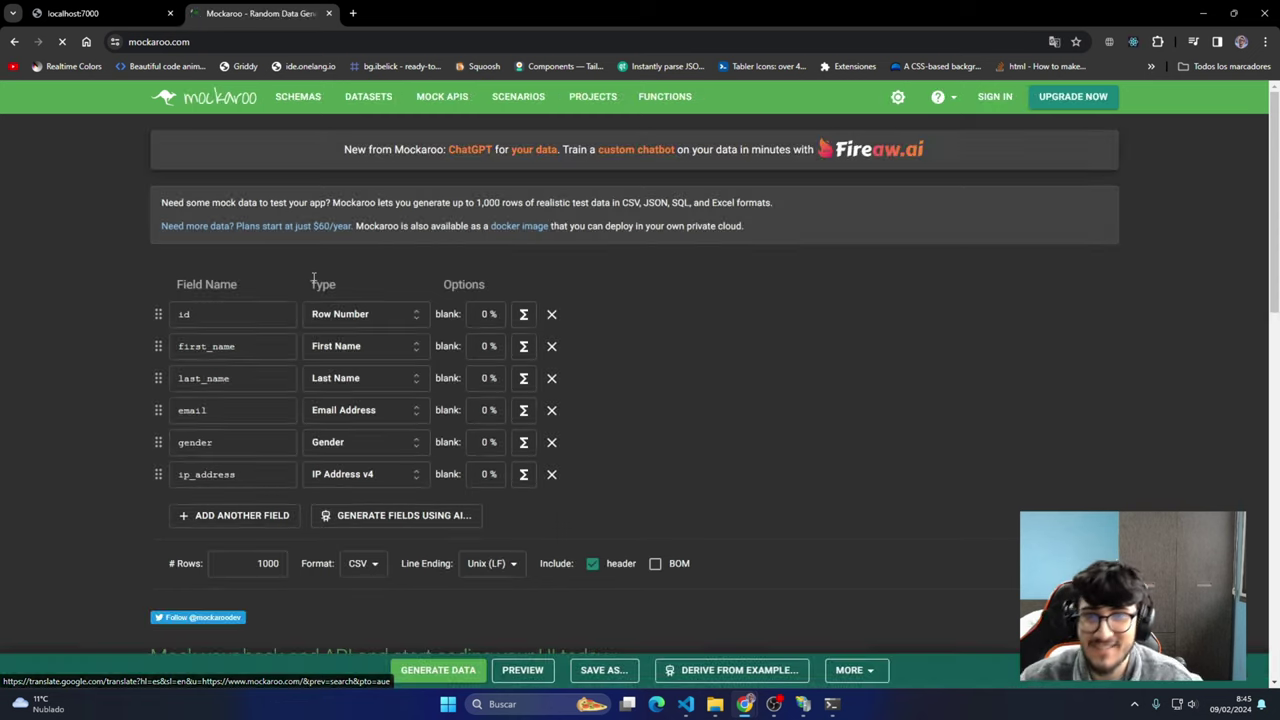
Set Mockaroo's output format to JSON and generate 1000 rows with the default fields
scroll(638, 394, "down", 2)
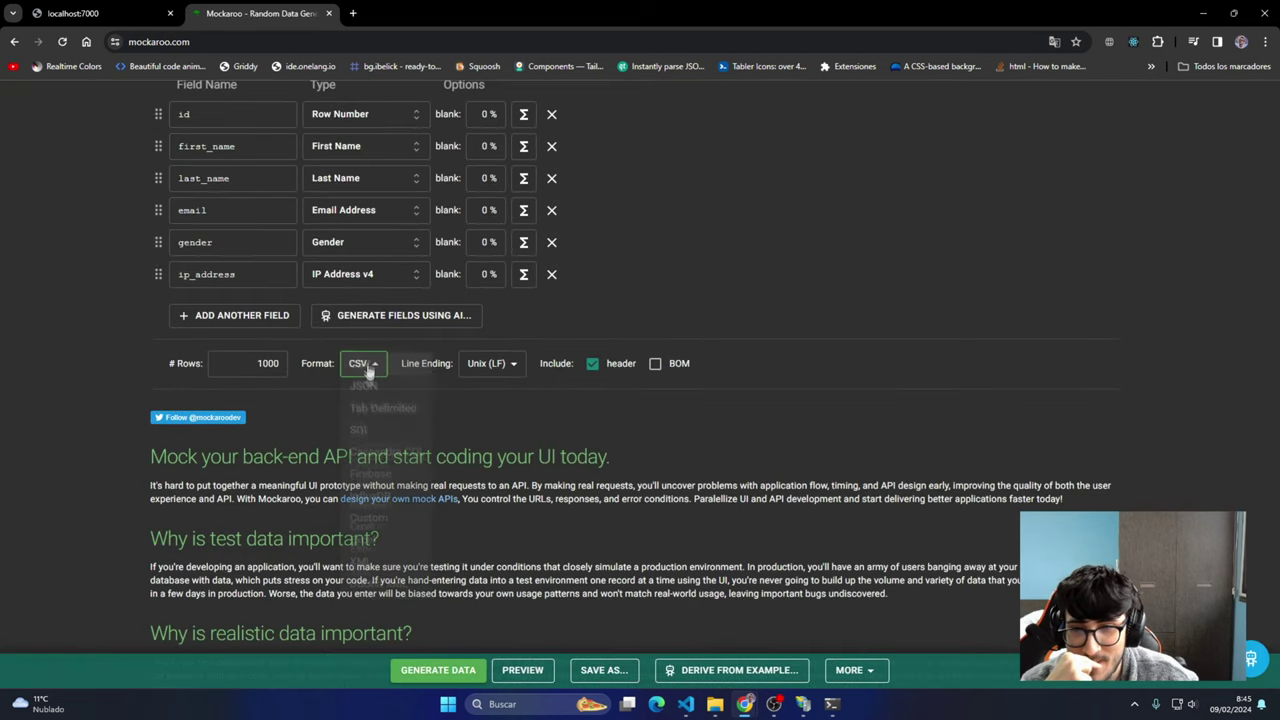
left_click(364, 365)
left_click(365, 389)
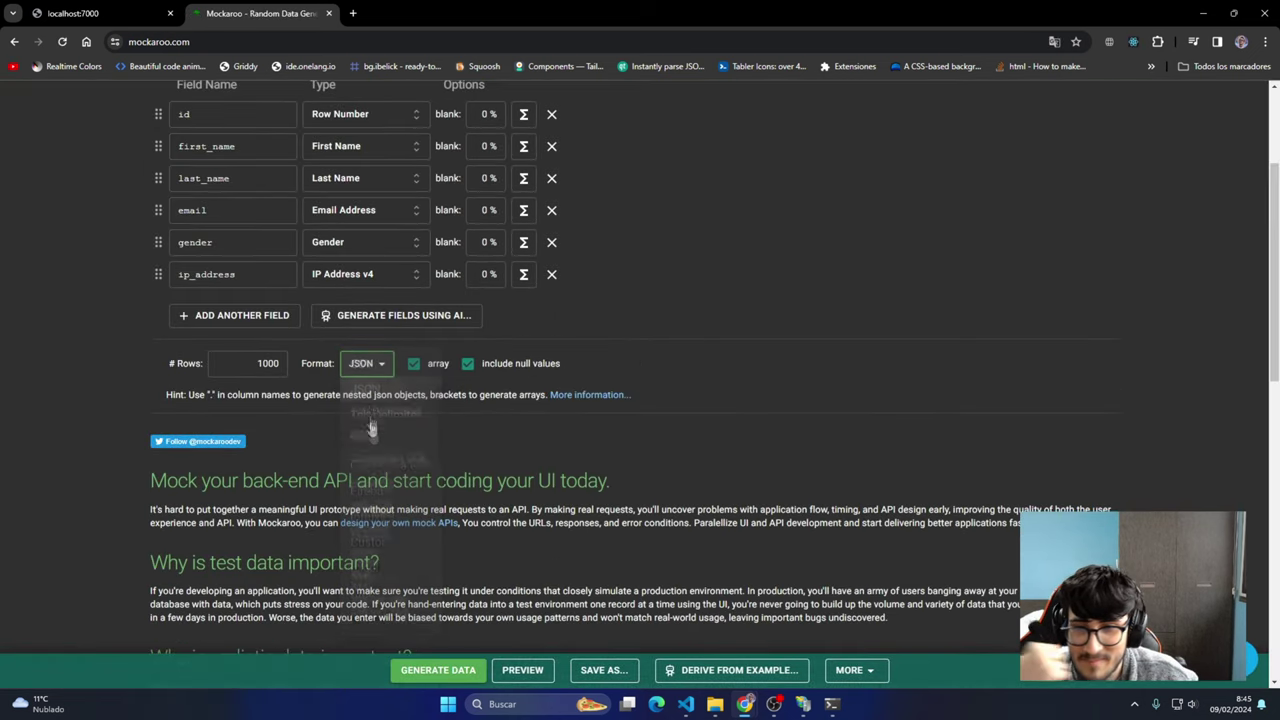
left_click(438, 669)
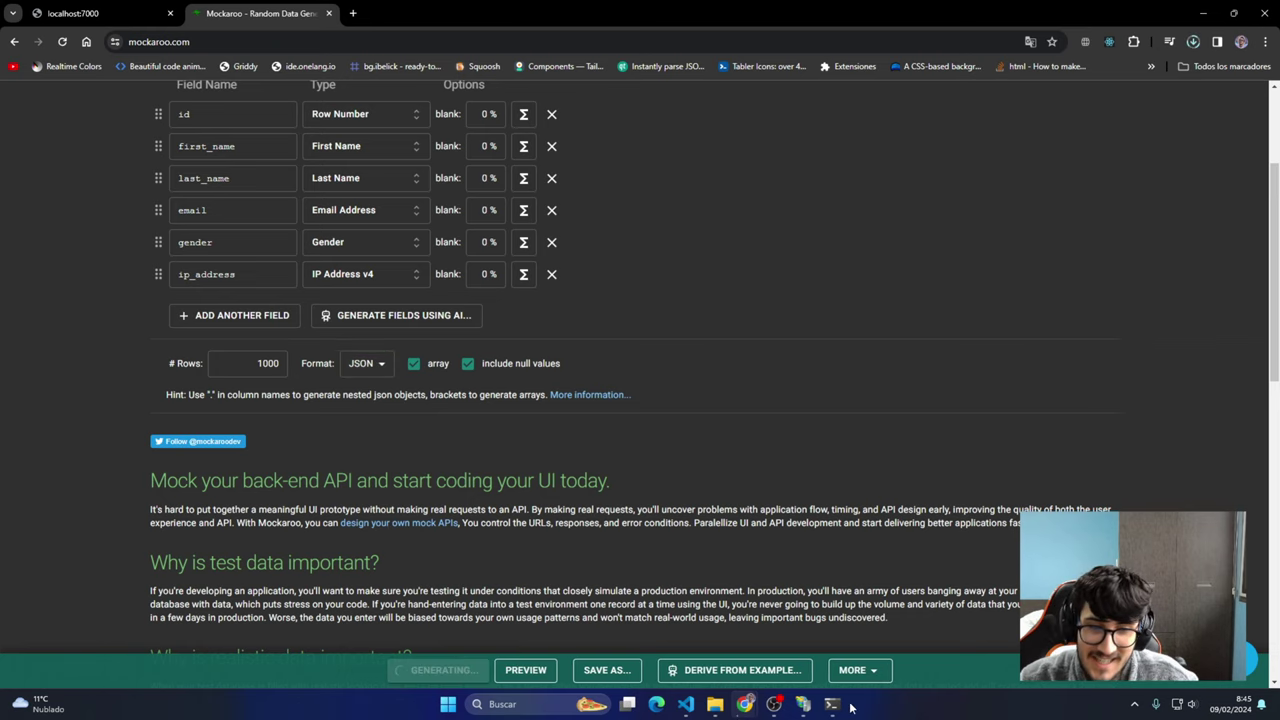
Open the downloaded MOCK_DATA (5).json in Visual Studio Code, copy its entire content, and close the file
left_click(1192, 44)
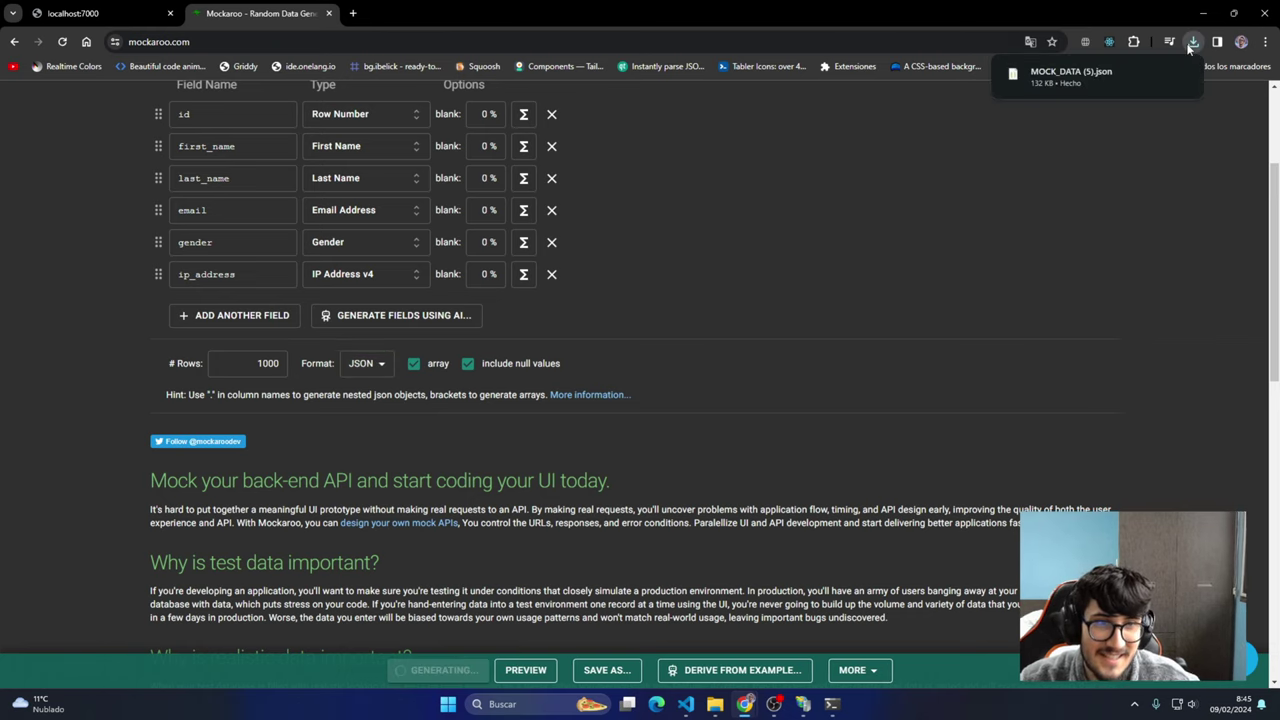
left_click(1098, 75)
key("ctrl+a")
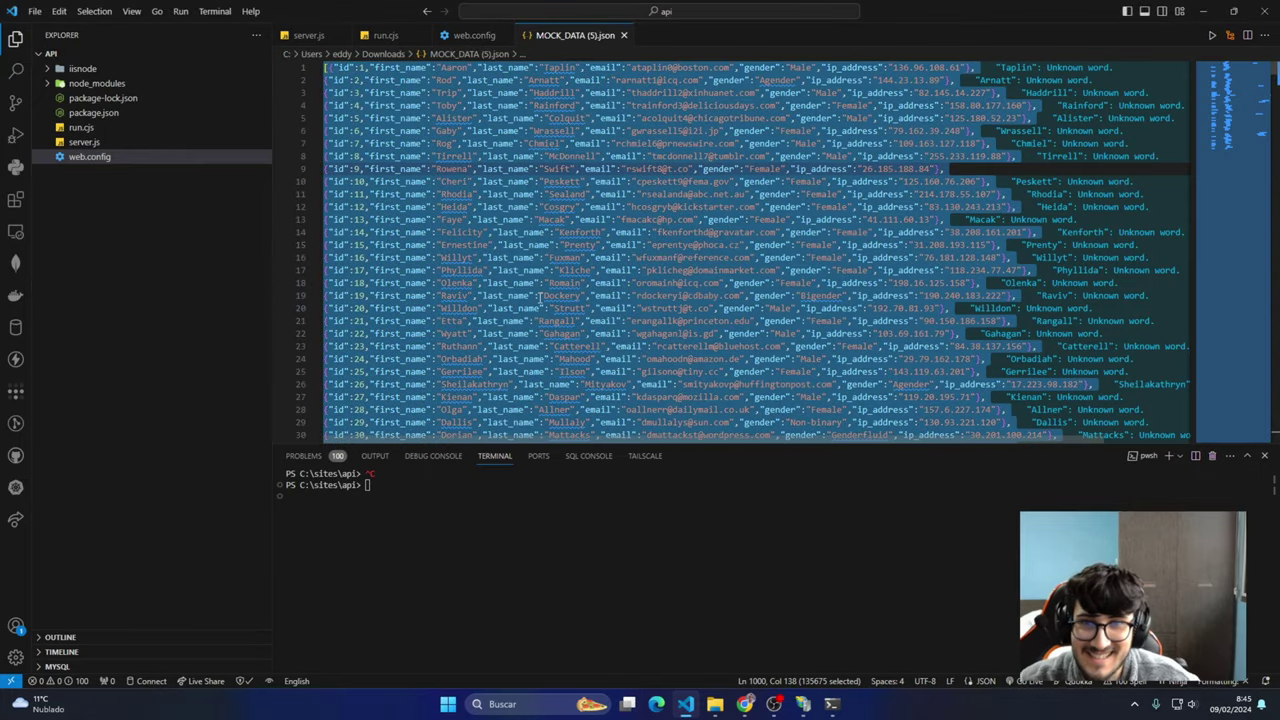
left_click(624, 35)
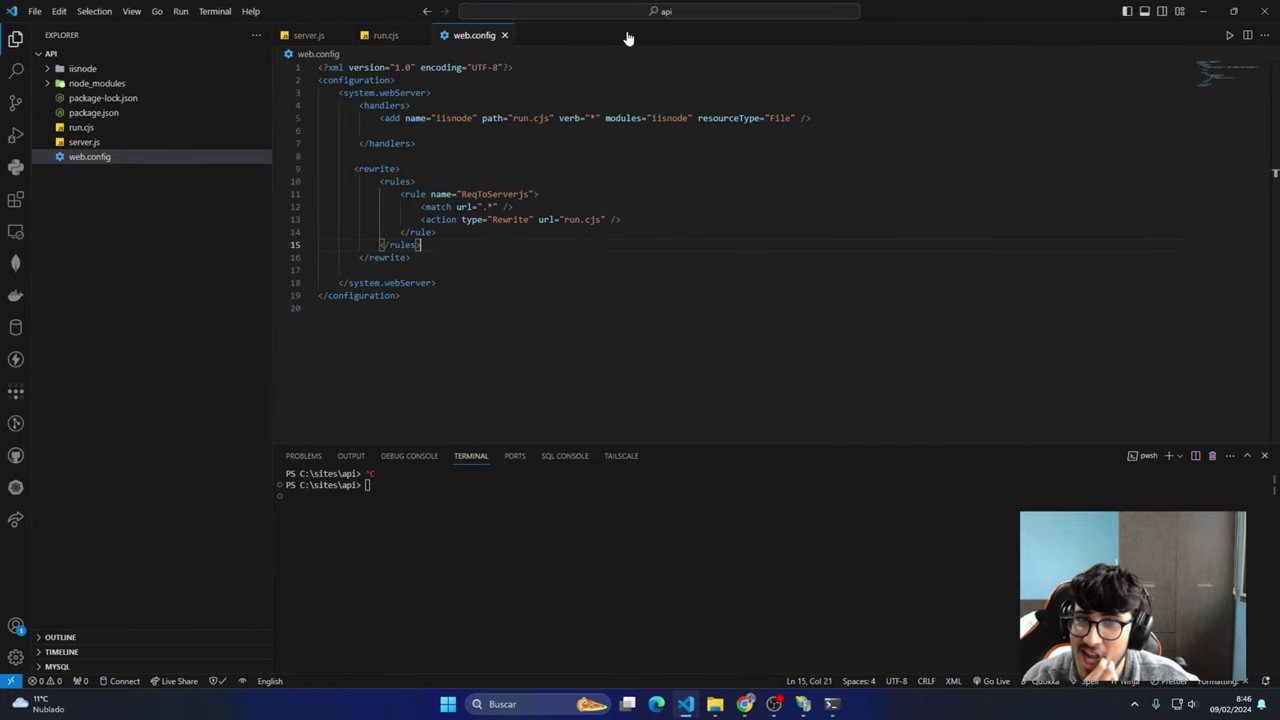
Close run.cjs and web.config so that server.js is the active file
left_click(410, 38)
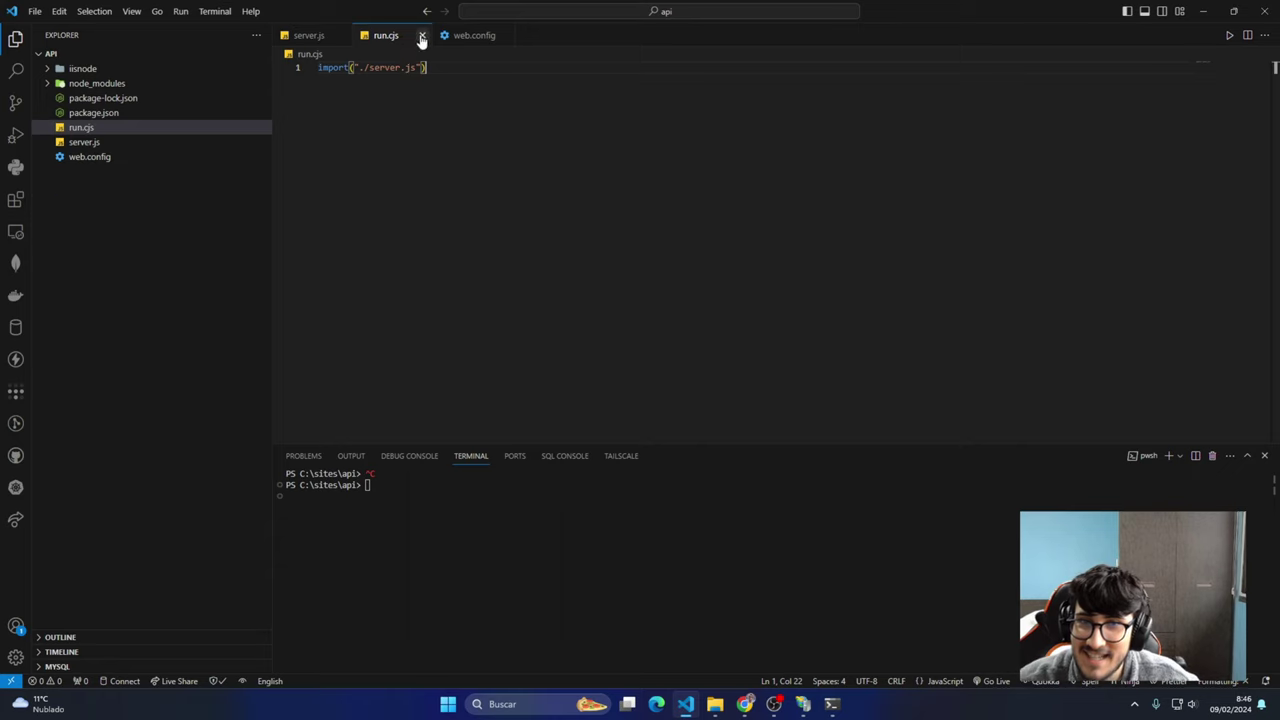
left_click(420, 37)
left_click(420, 37)
Declare a users constant between the express import and the app declaration in server.js, assigning it the copied mock JSON array
left_click(487, 93)
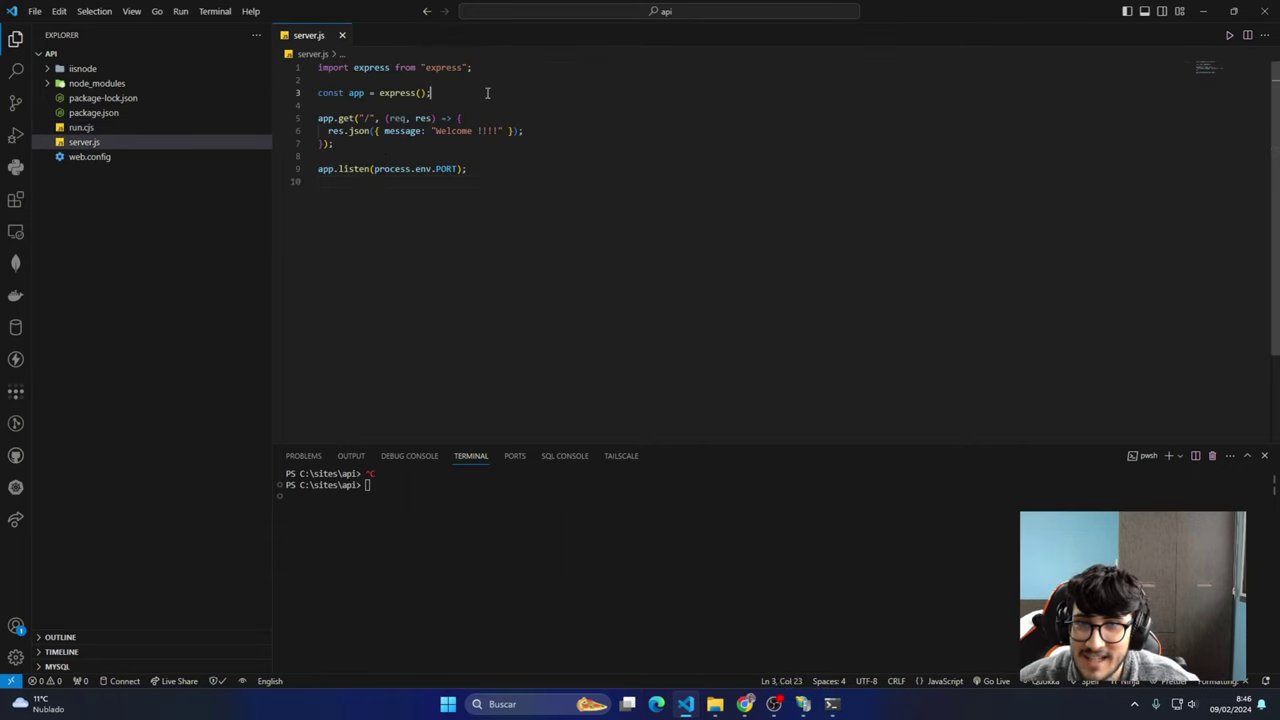
key("Return")
key("Return")
key("Return")
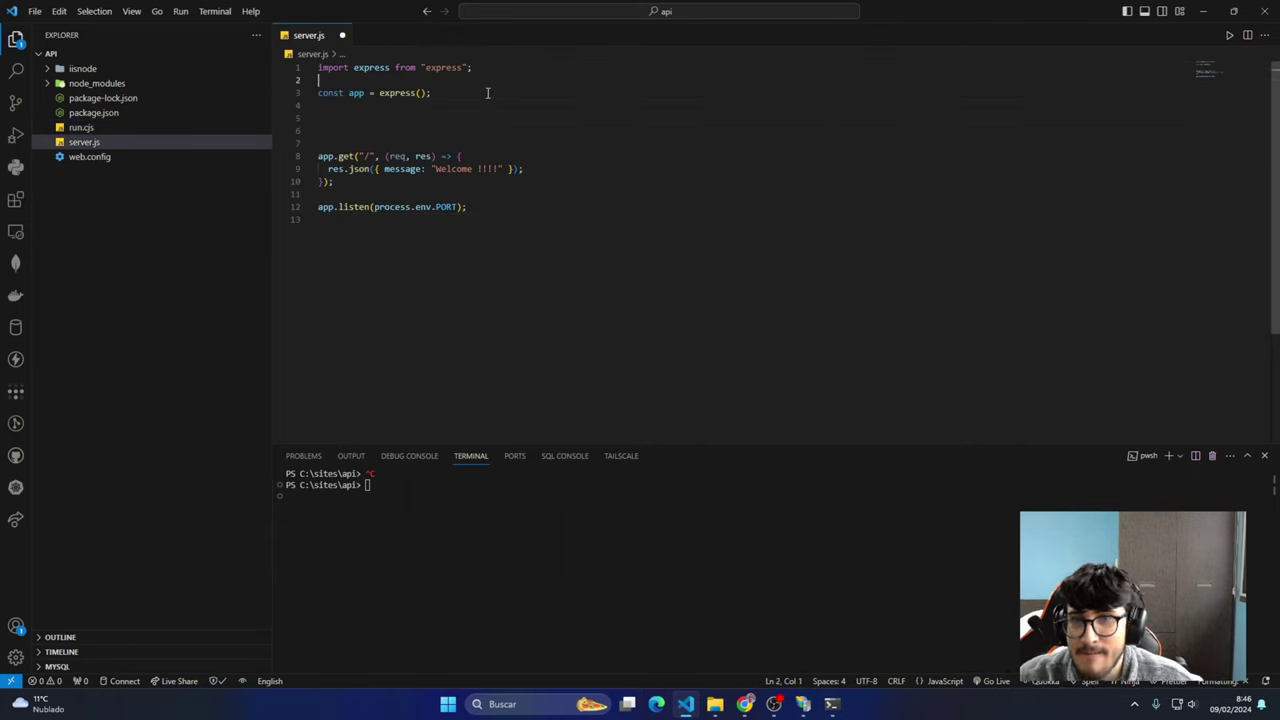
key("Return")
key("Return")
key("Return")
key("Return")
key("Return")
key("Up")
key("Up")
key("Up")
type("const users ")
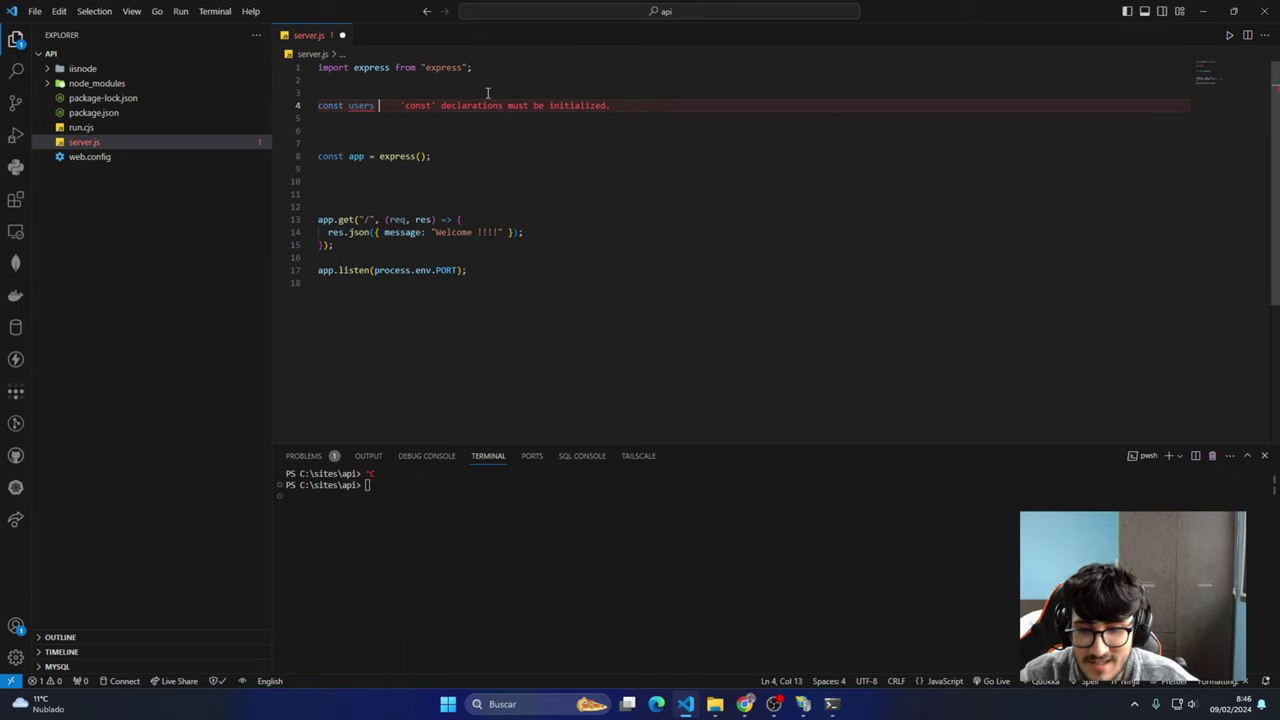
type("= [")
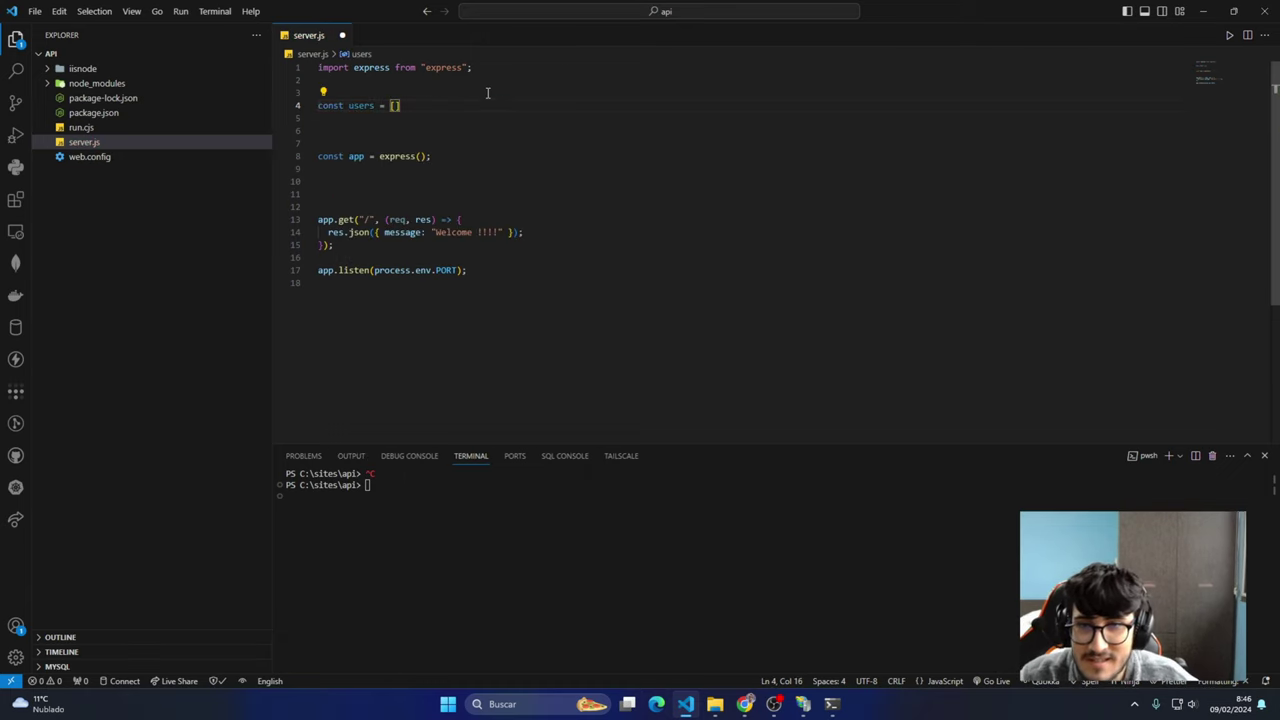
key("BackSpace")
key("ctrl+v")
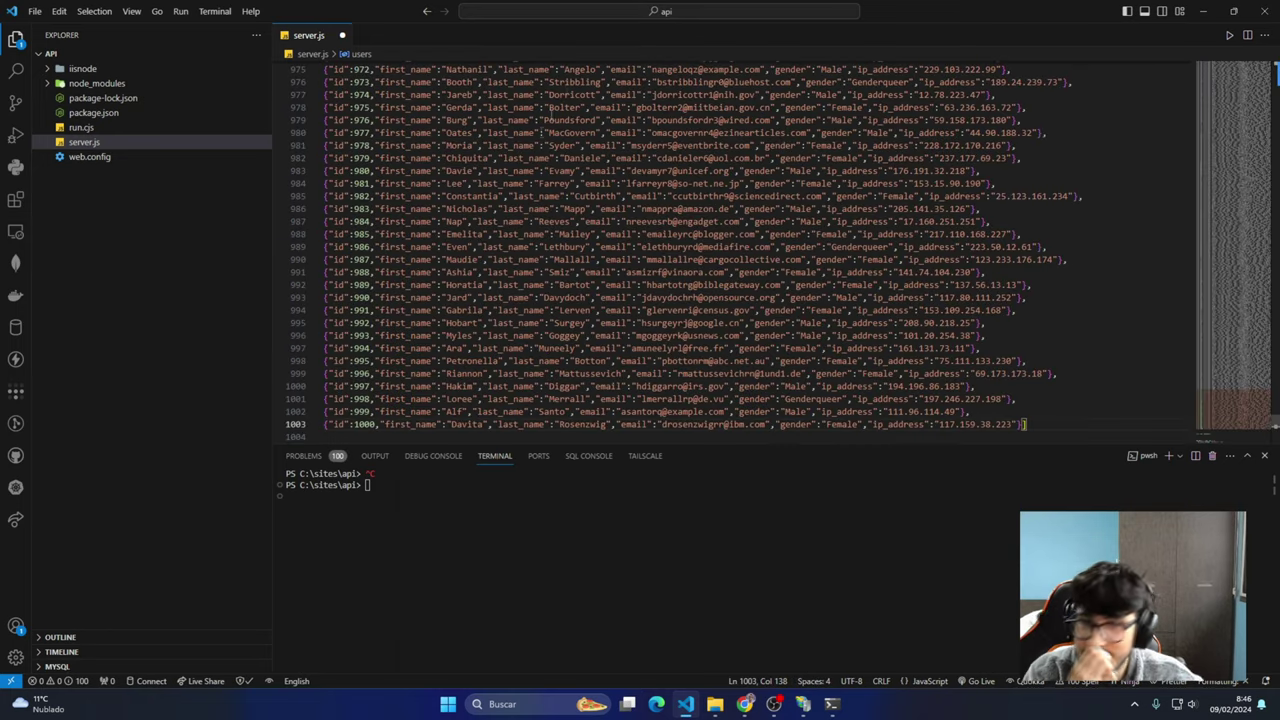
Format the server.js document and save it
right_click(905, 428)
left_click(940, 406)
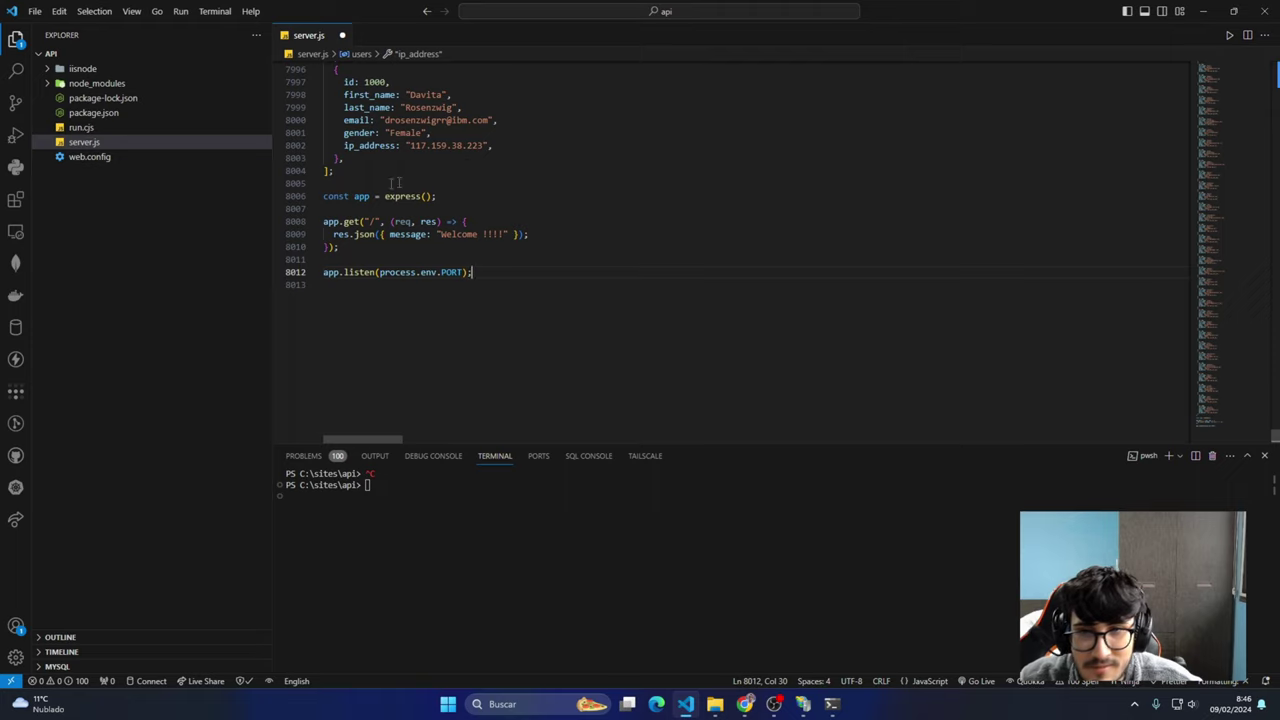
key("ctrl+s")
left_click(465, 207)
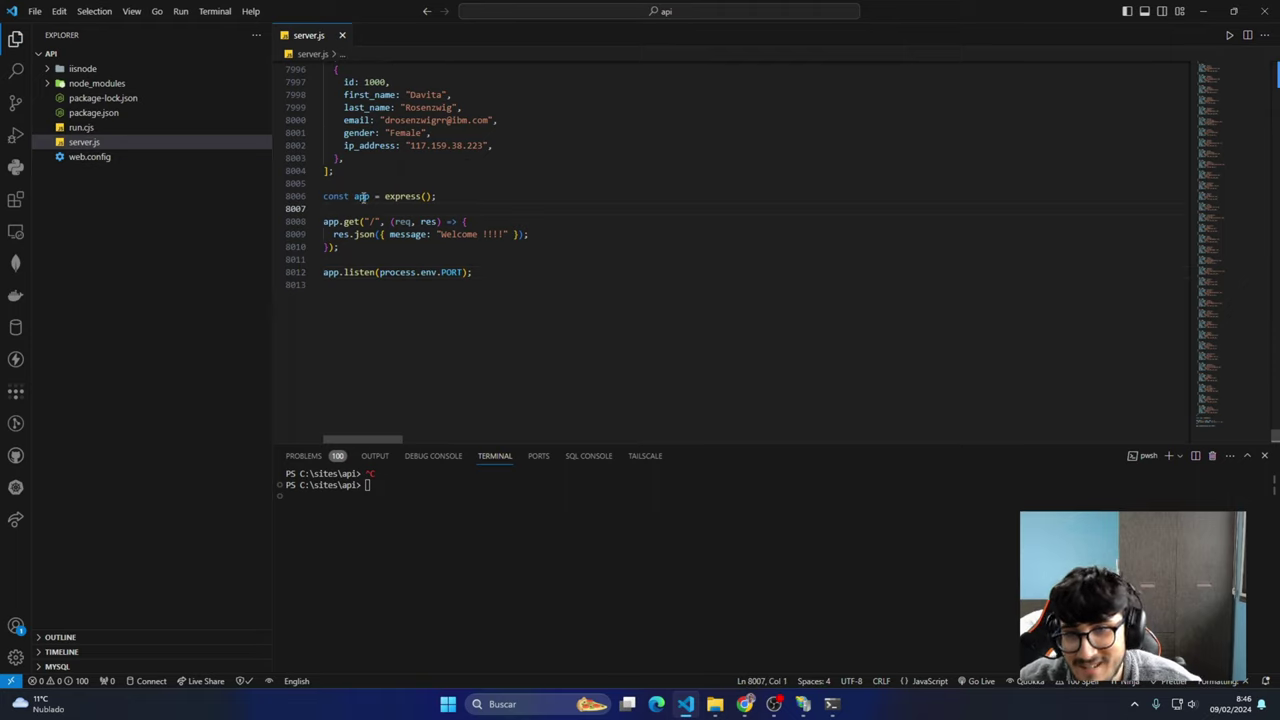
Duplicate the app.get("/") route in server.js, placing the copy between the original route and the app.listen call
left_click_drag(363, 252, 305, 220)
key("ctrl+c")
key("Down")
key("Down")
key("Down")
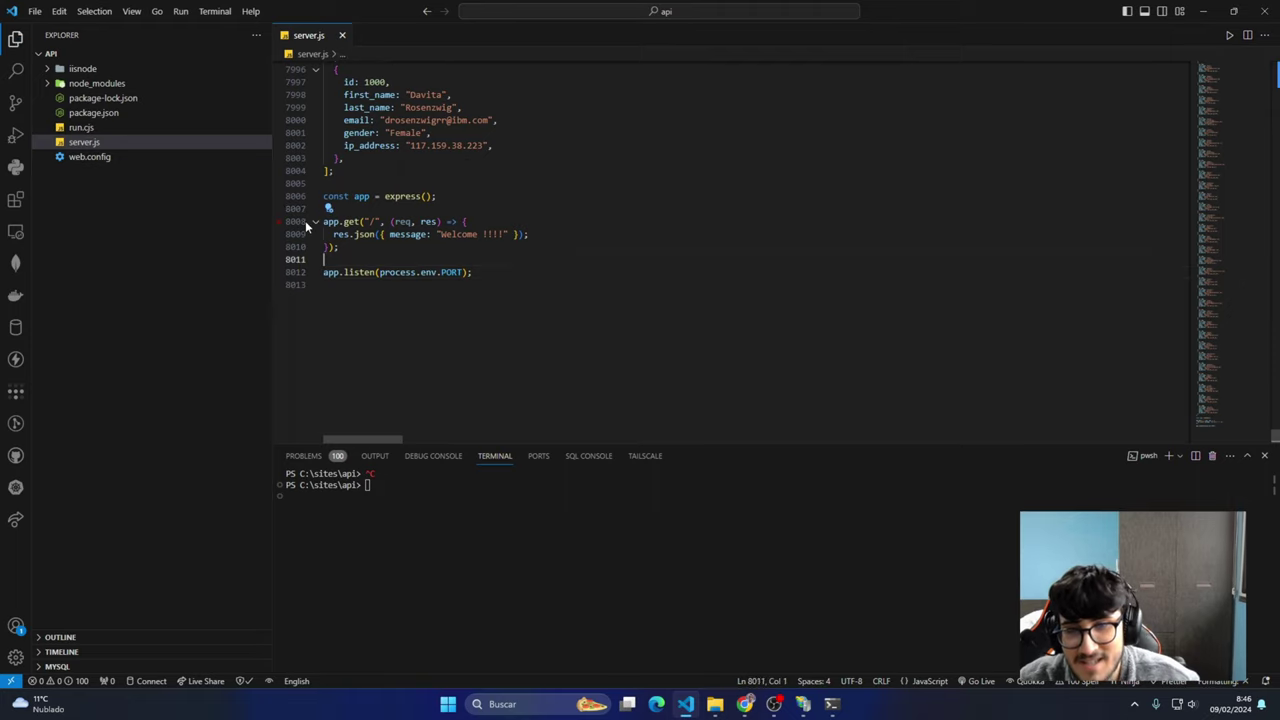
key("Return")
key("Return")
key("Return")
key("Up")
key("ctrl+v")
Change the duplicated route's path to "/users" and its JSON response to { users }, and save server.js
left_click(375, 285)
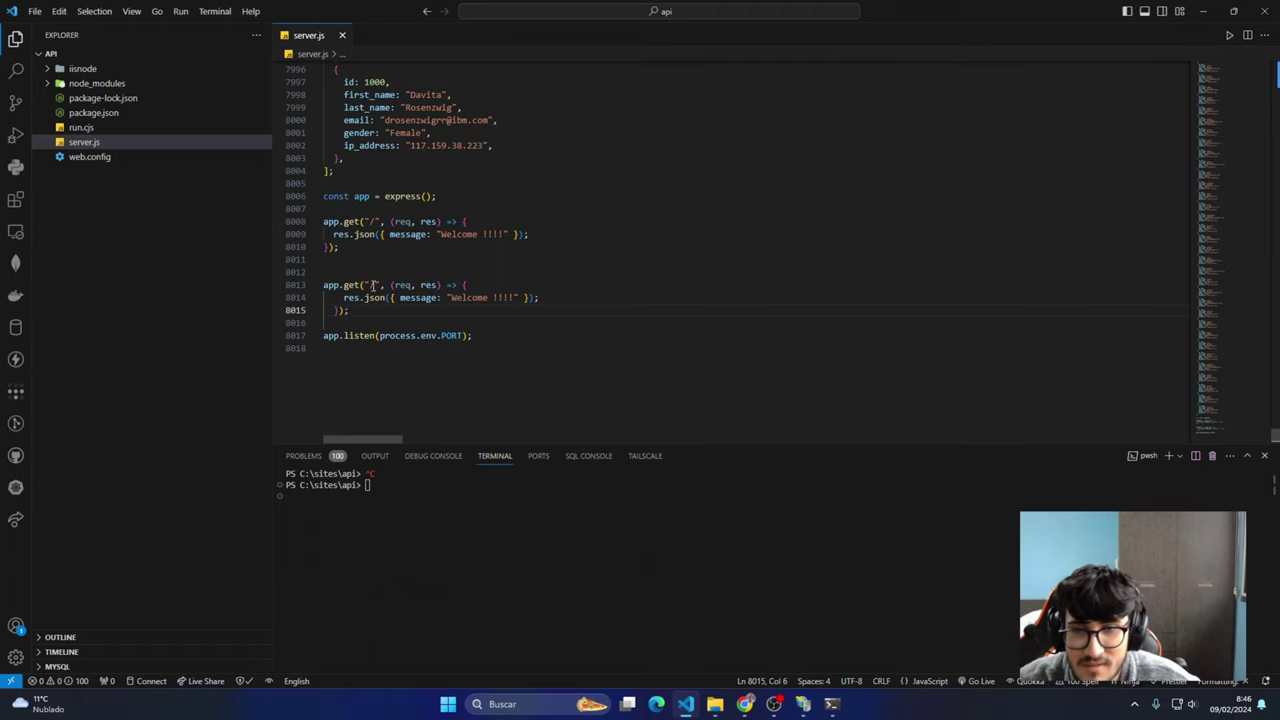
type("users")
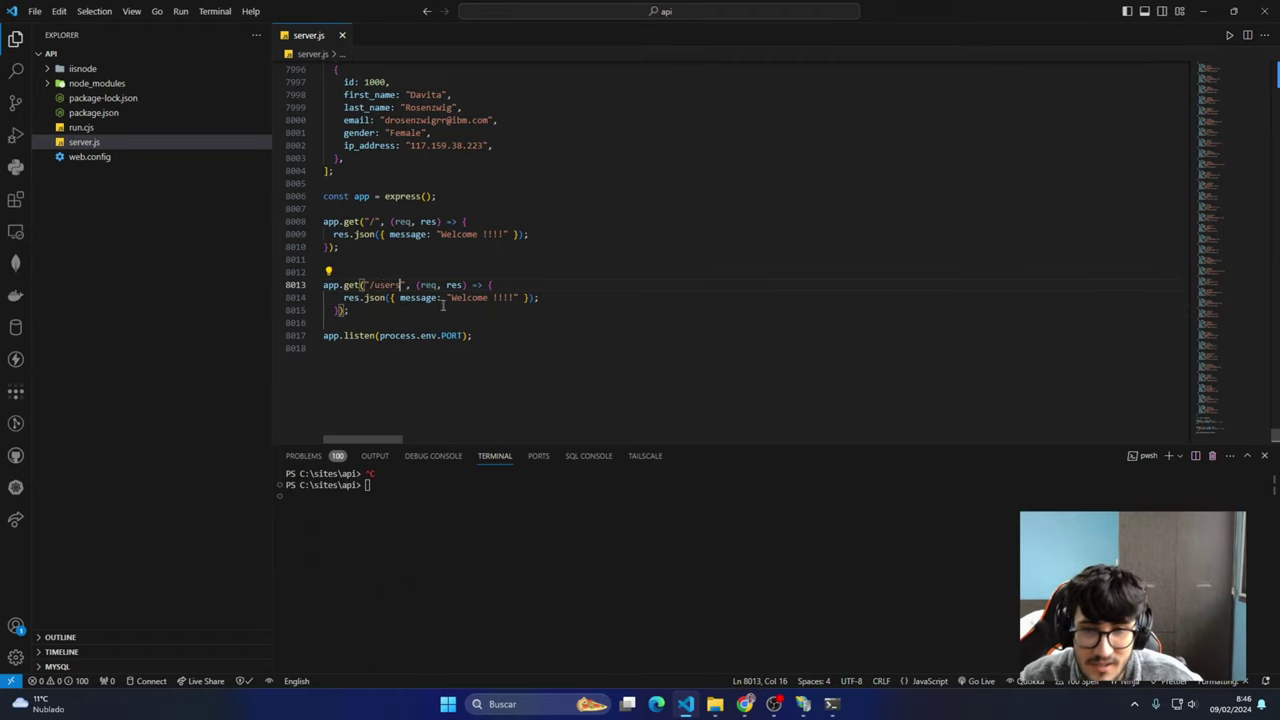
double_click(418, 299)
type("users")
key("Delete")
key("Delete")
key("Delete")
key("Delete")
key("Delete")
key("Delete")
key("Delete")
key("Delete")
key("Delete")
key("Delete")
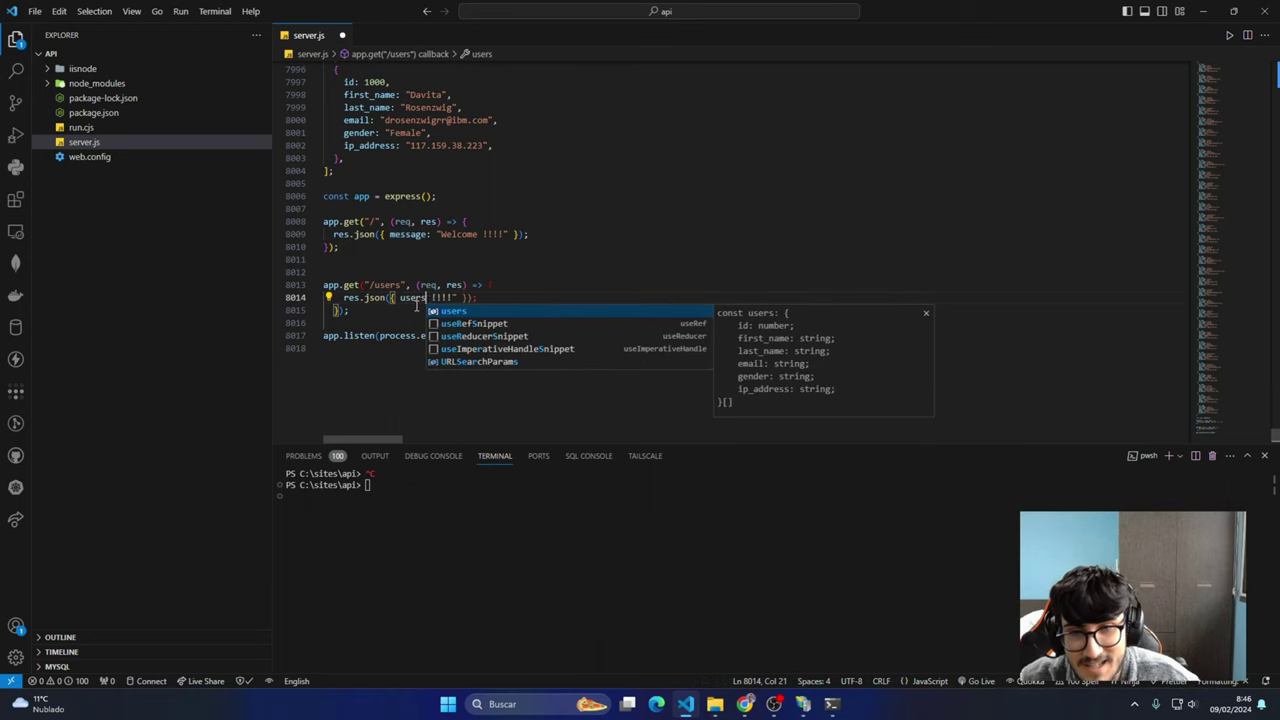
key("Delete")
key("ctrl+s")
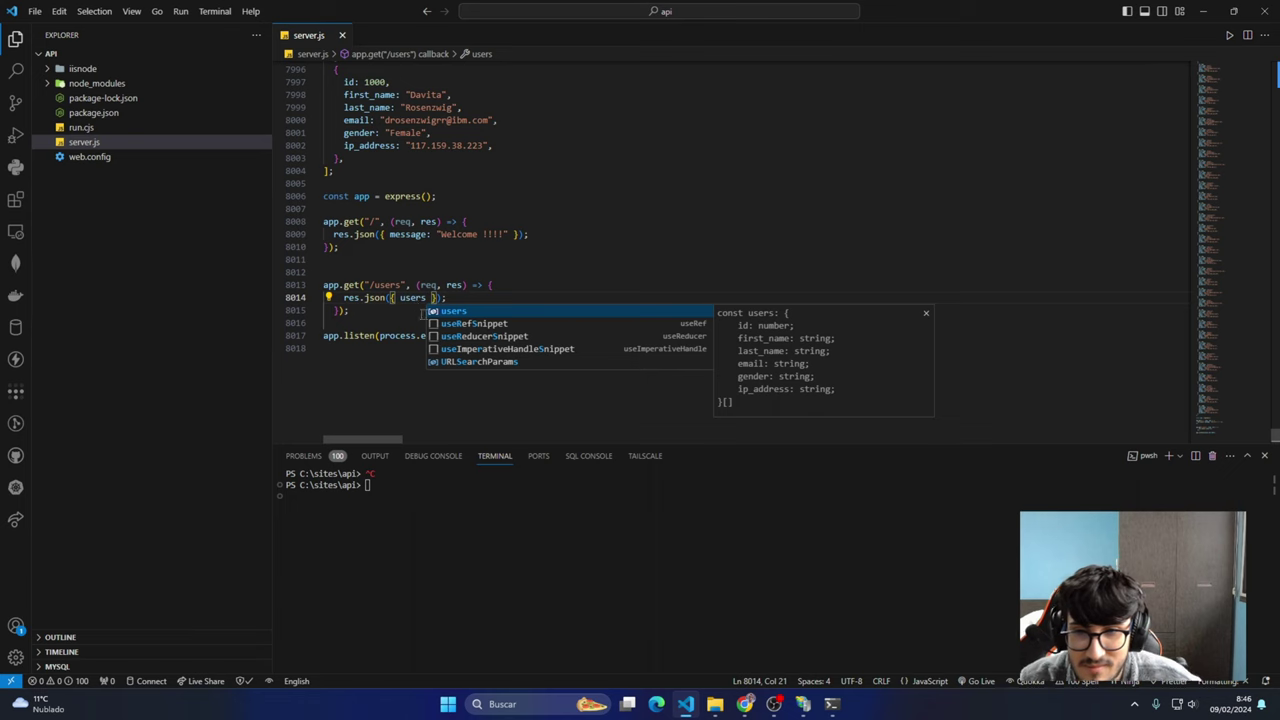
Format the server.js document to clean up the new route's indentation and spacing
key("Escape")
right_click(652, 172)
left_click(705, 406)
scroll(563, 354, "down", 3)
scroll(586, 263, "up", 3)
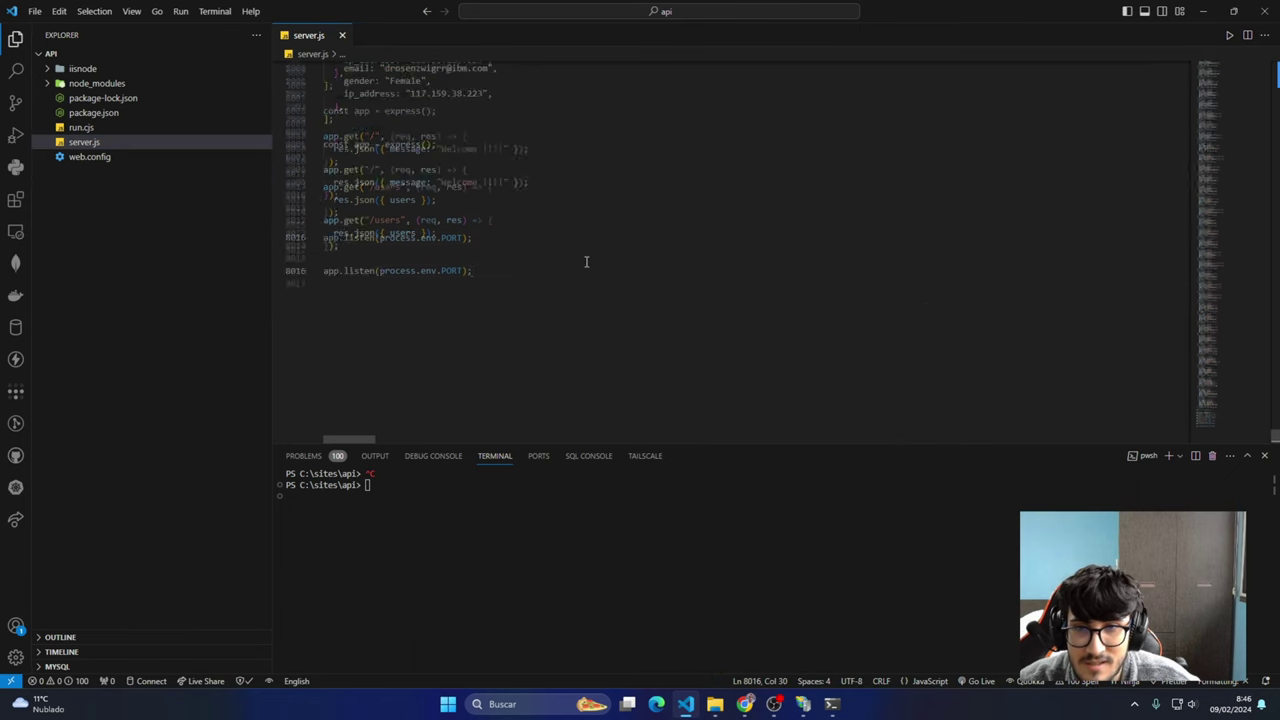
Switch to Chrome and close the Mockaroo tab, keeping the localhost:7000 page open
left_click(1204, 11)
key("alt+Tab")
key("Escape")
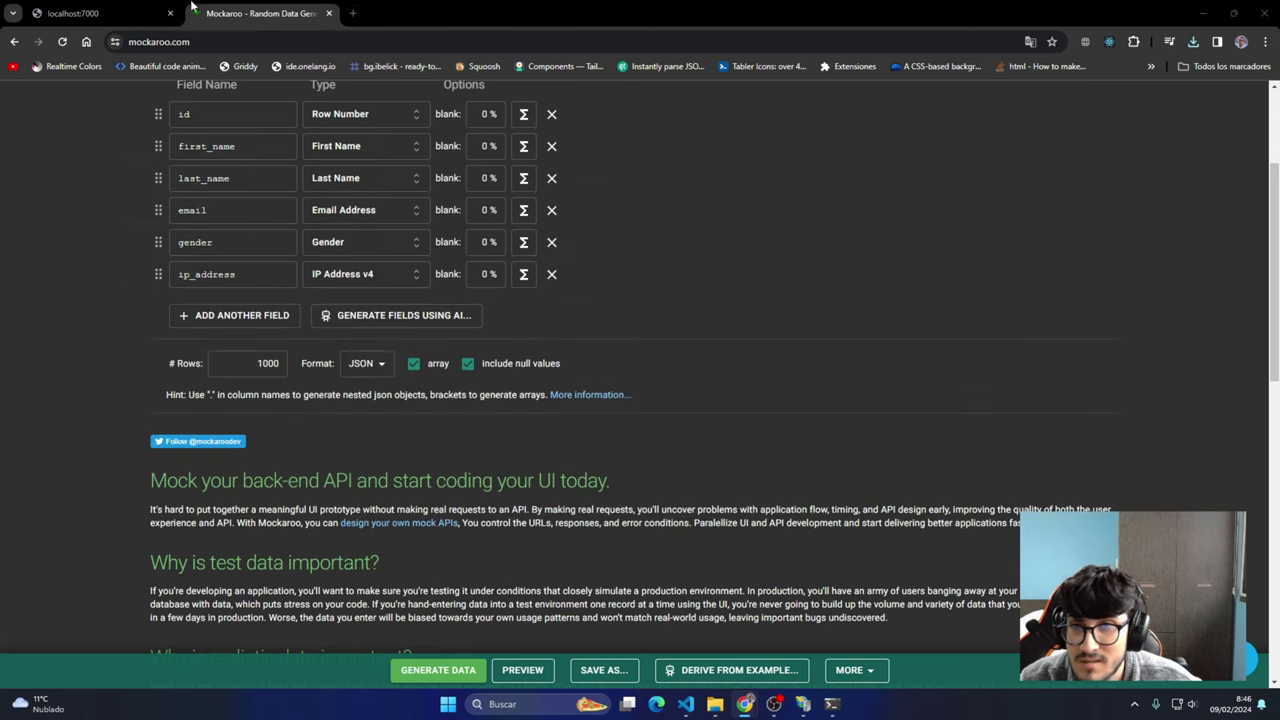
left_click(329, 13)
Switch to IIS Manager and restart the Api website, including a full stop and start of the site
key("alt+Tab")
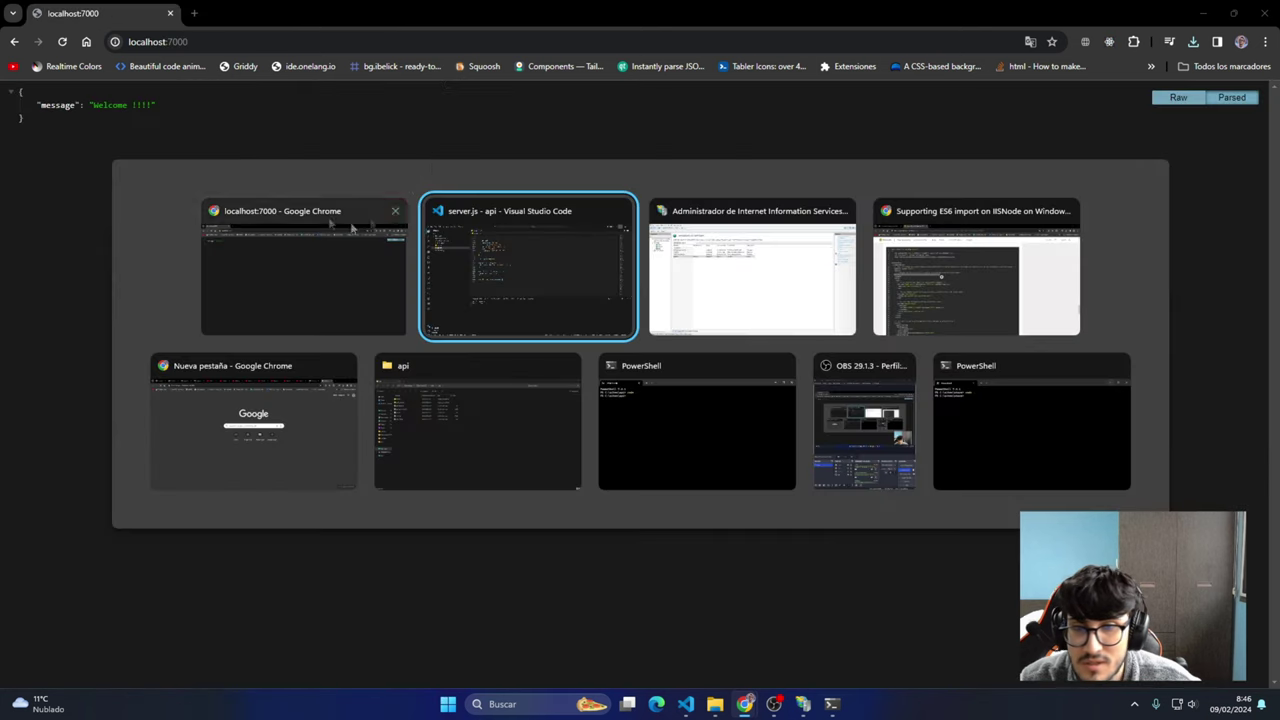
left_click(740, 268)
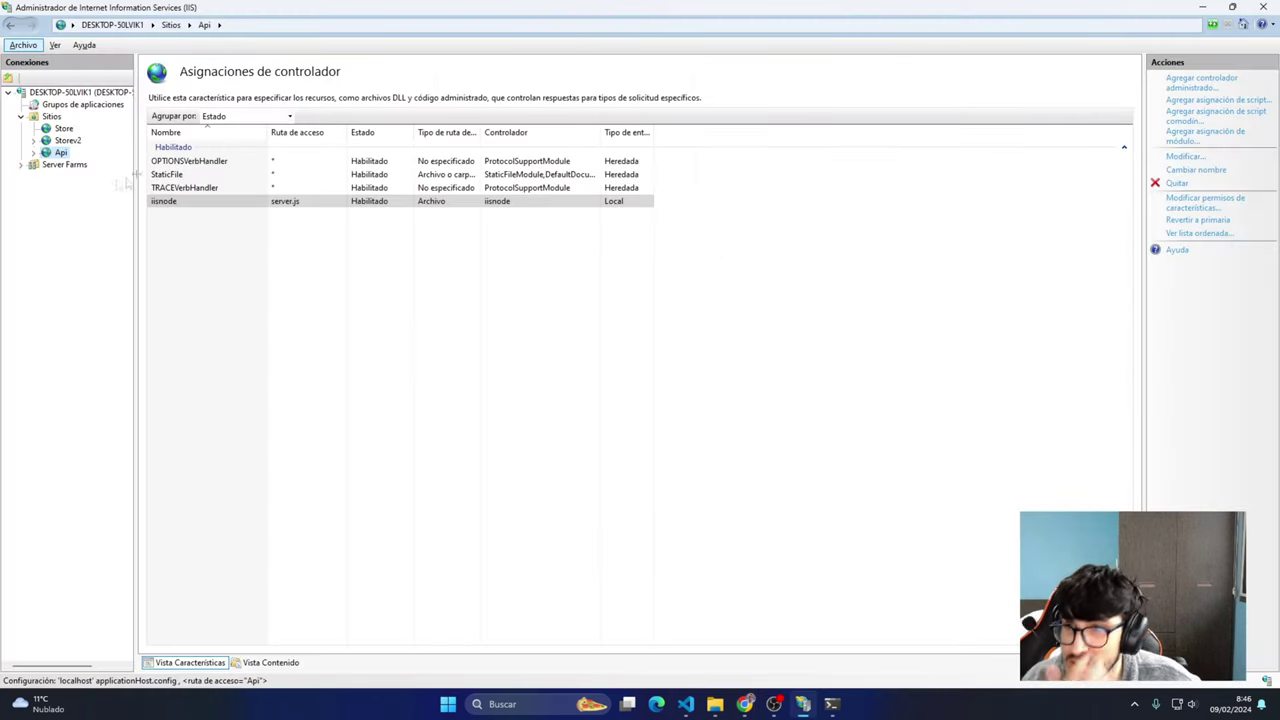
right_click(63, 154)
left_click(62, 154)
right_click(61, 155)
mouse_move(120, 247)
left_click(234, 248)
left_click_drag(61, 155, 57, 164)
right_click(55, 155)
mouse_move(120, 247)
left_click(245, 272)
right_click(55, 155)
left_click(240, 260)
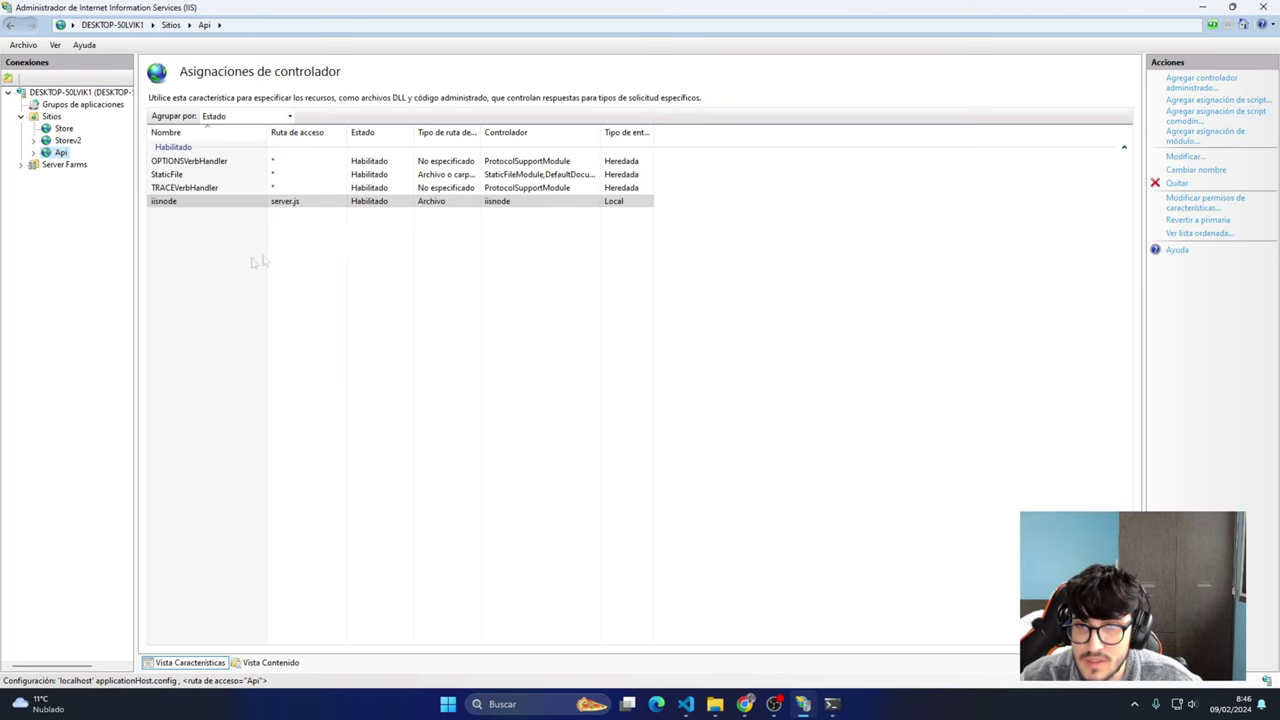
Load localhost:7000/users in Chrome and look through the returned users list
key("alt+Tab")
left_click(256, 42)
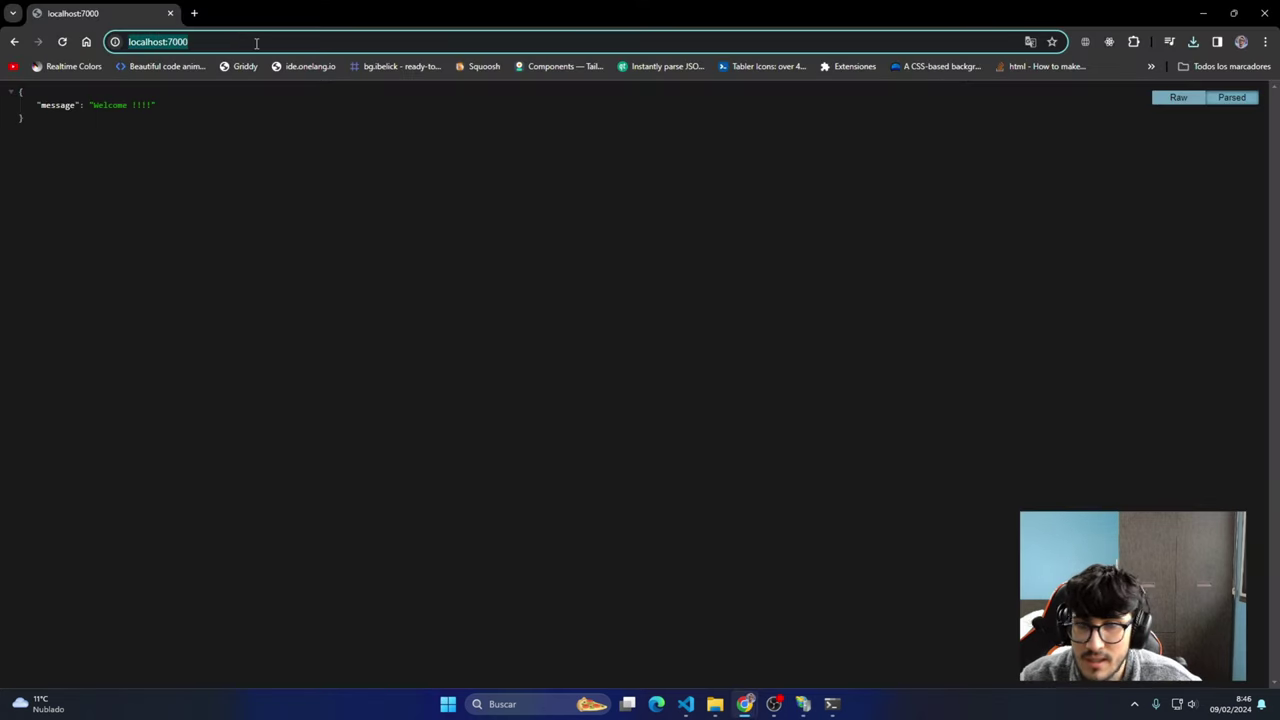
key("End")
type("/users")
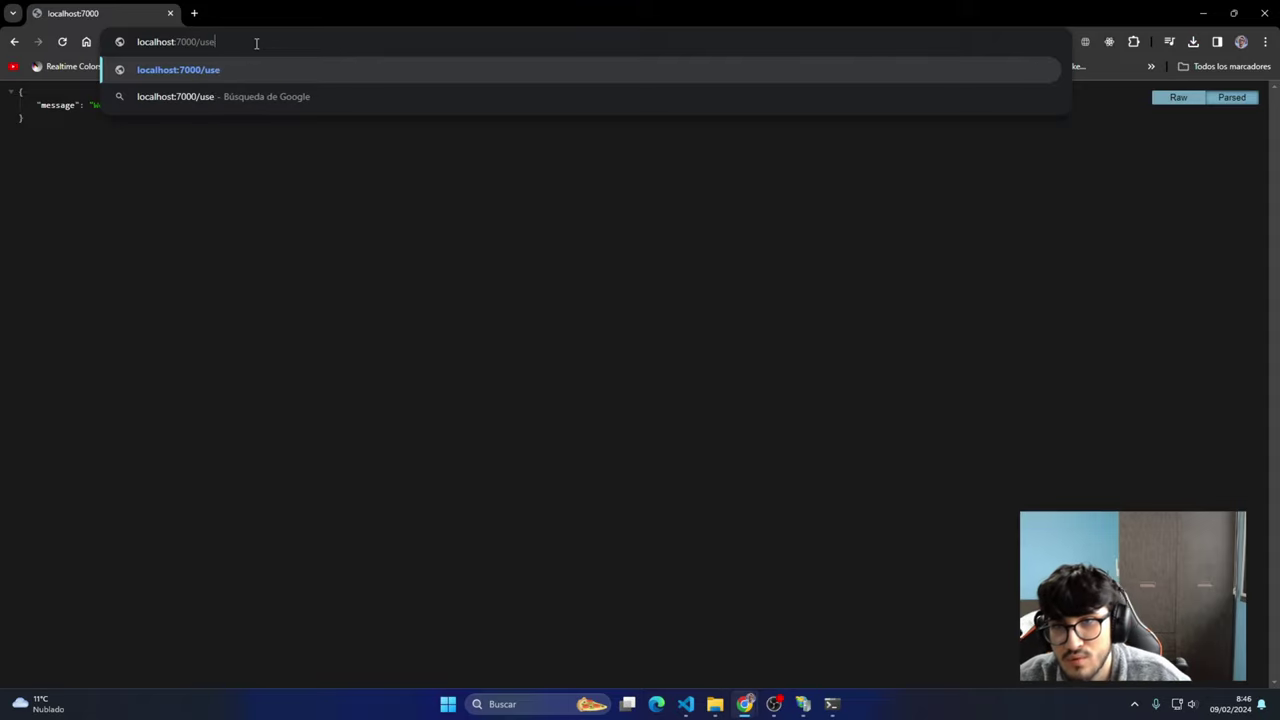
key("Return")
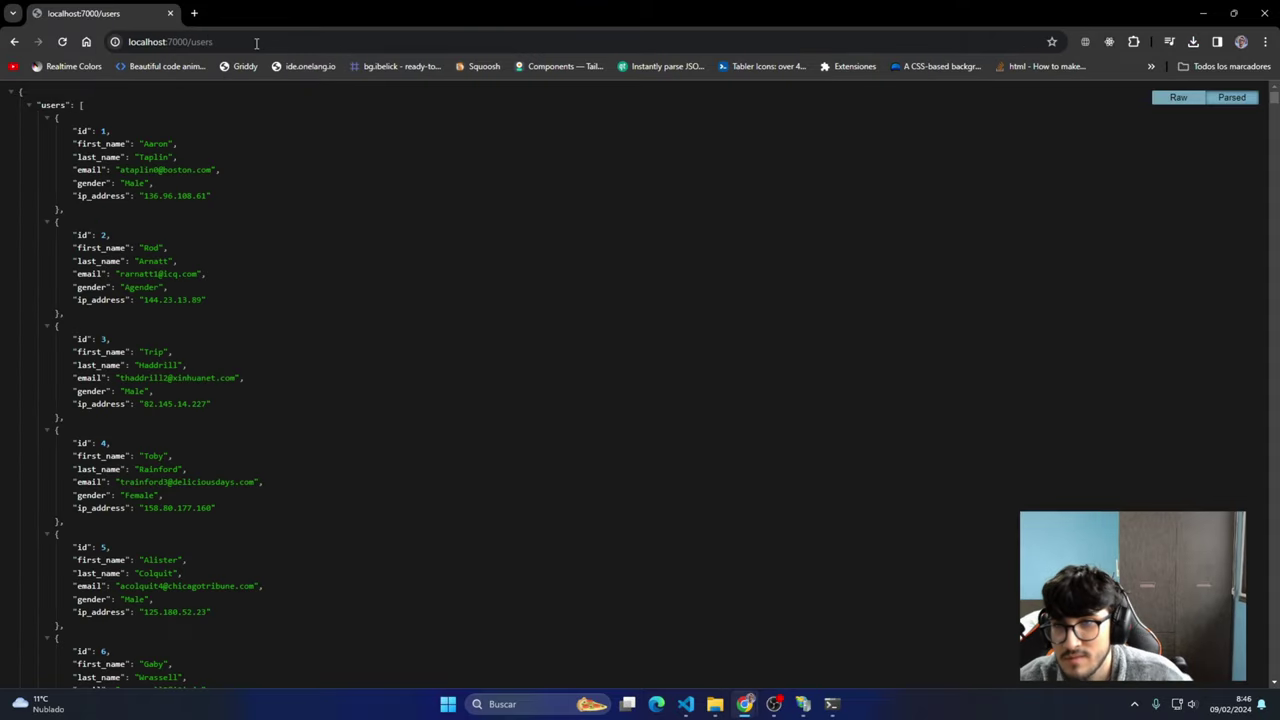
scroll(291, 263, "down", 20)
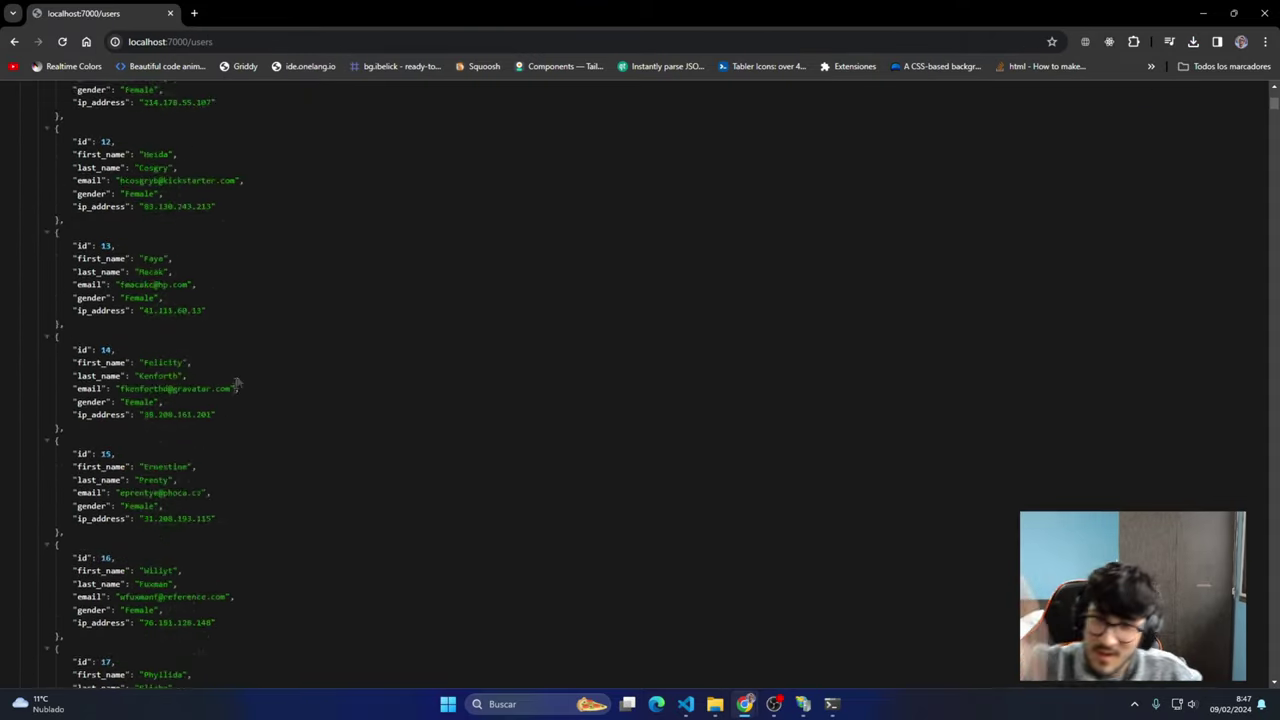
scroll(189, 486, "down", 20)
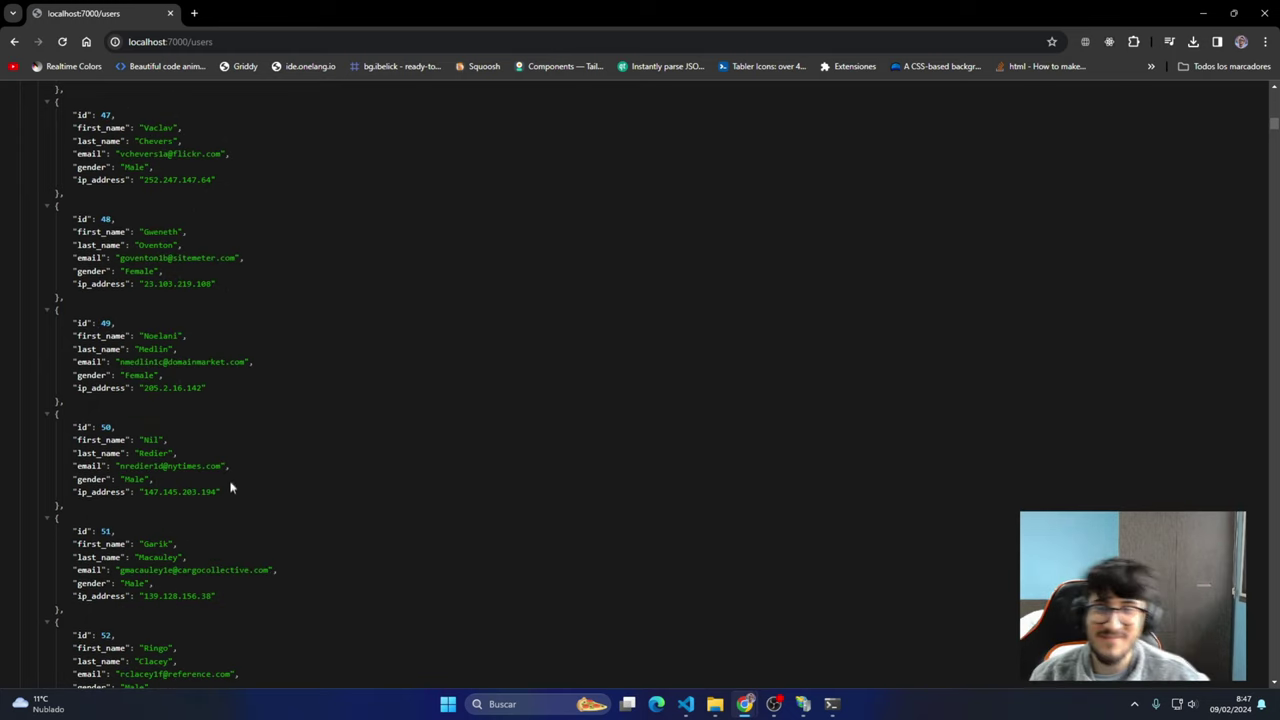